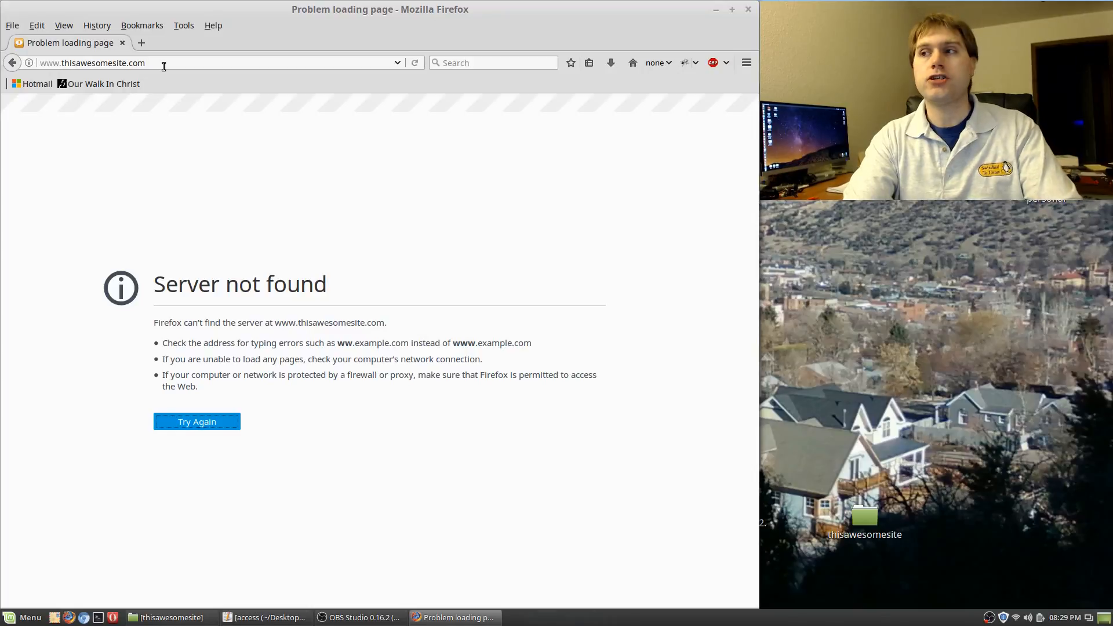
Open /etc/hosts in nano with sudo in a new terminal, then move the window aside
{"action": "key", "text": "ctrl+alt+t"}
{"action": "type", "text": "sudo "}
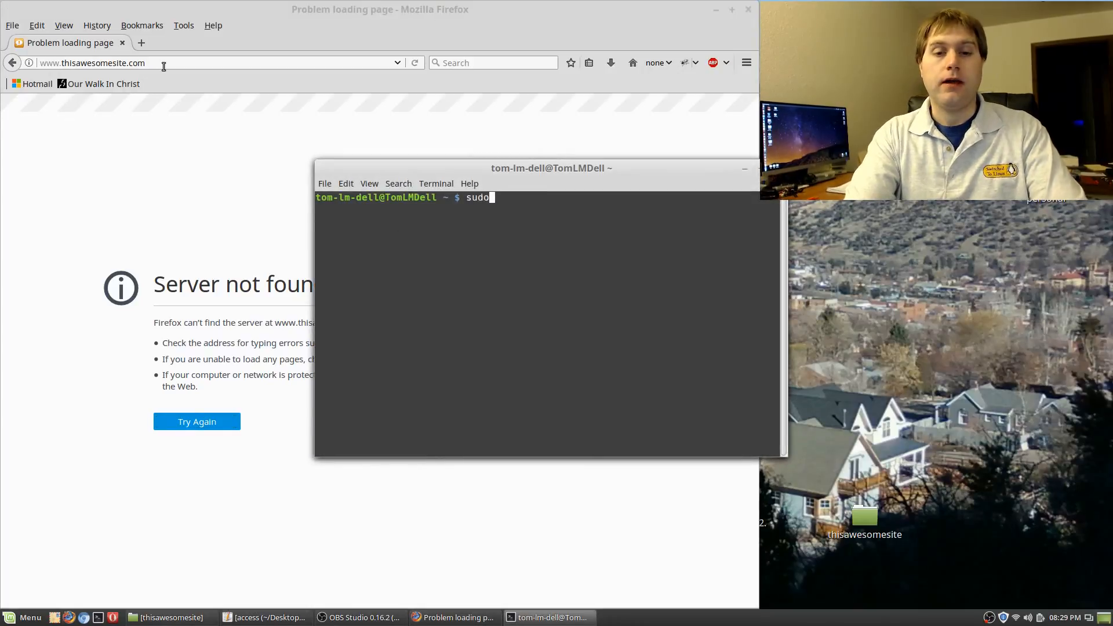
{"action": "type", "text": "na"}
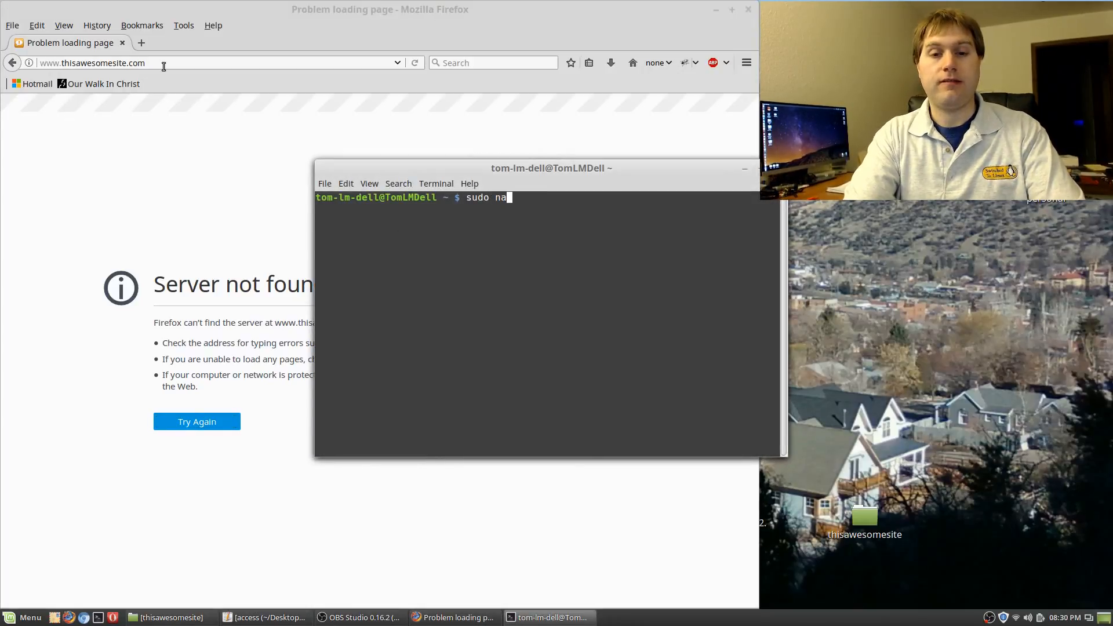
{"action": "type", "text": "no /etc/hosts"}
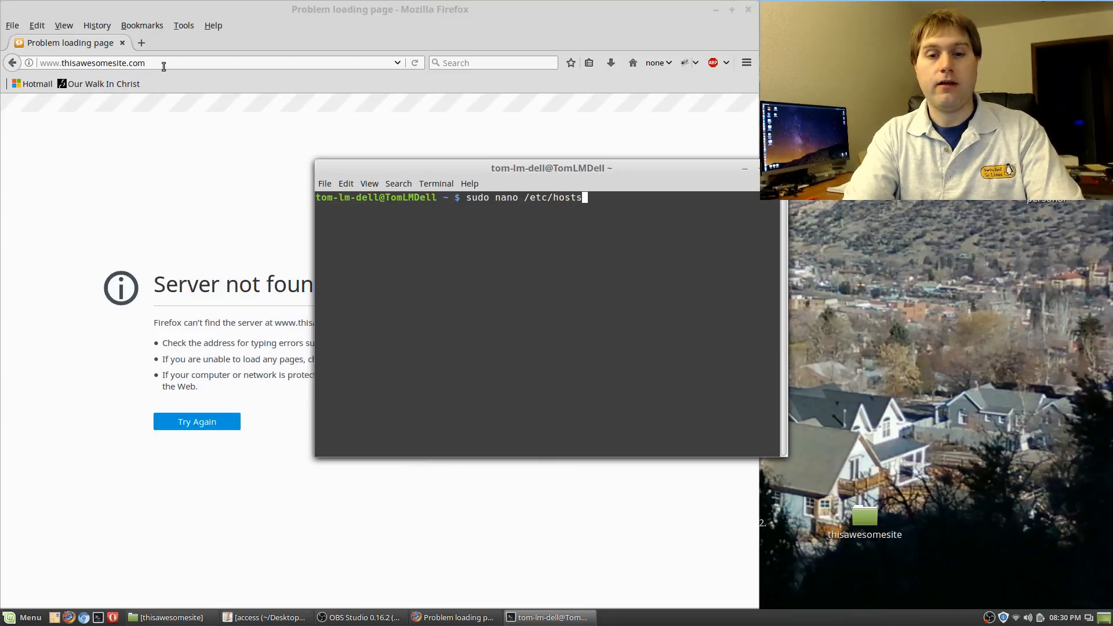
{"action": "key", "text": "Return"}
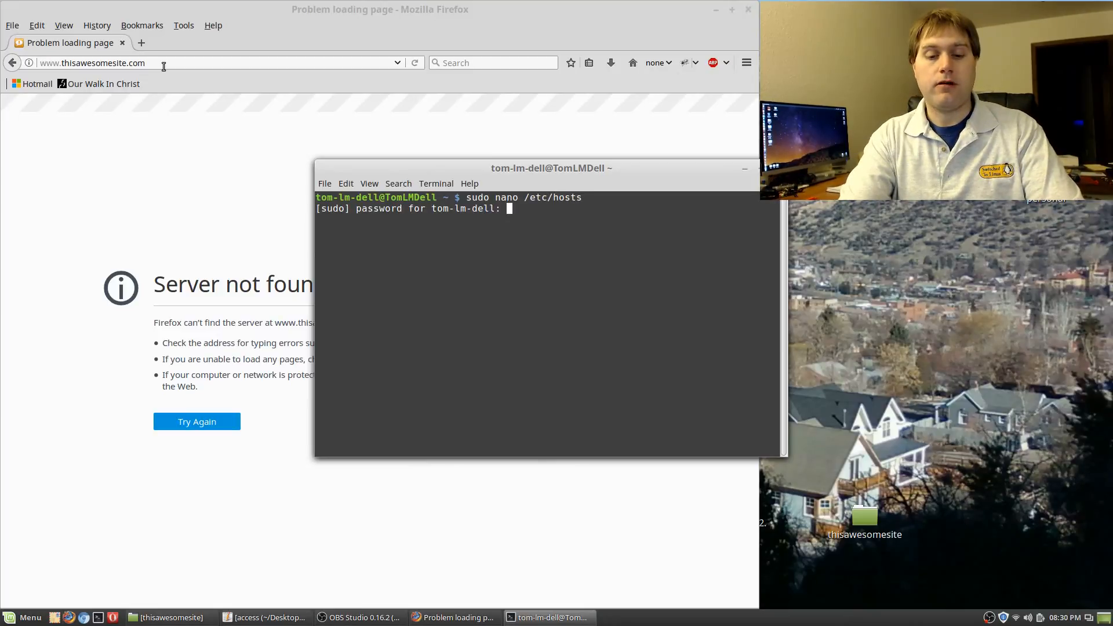
{"action": "key", "text": "Return"}
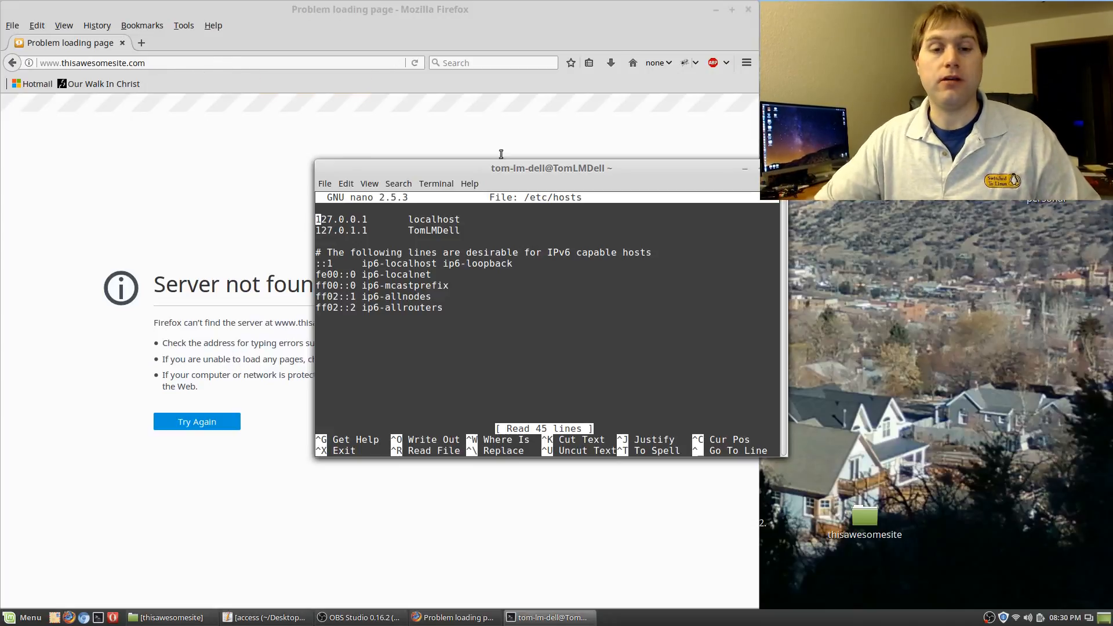
{"action": "left_click_drag", "start_coordinate": [508, 169], "coordinate": [289, 125]}
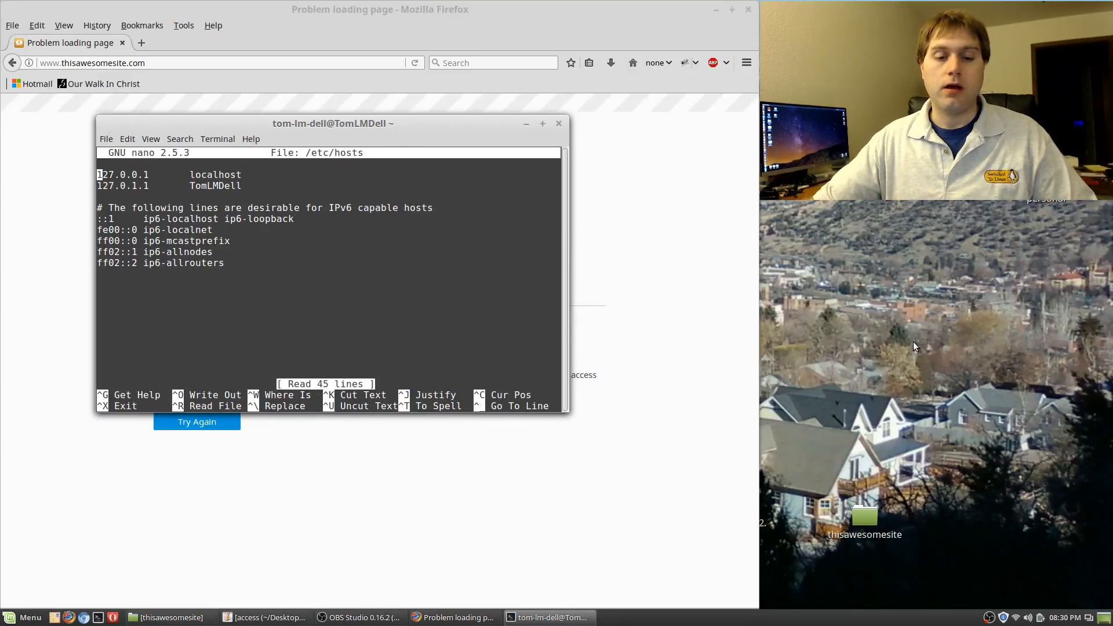
Move the access notes window to the right and return to the hosts editor
{"action": "left_click", "coordinate": [280, 617]}
{"action": "left_click_drag", "start_coordinate": [624, 159], "coordinate": [958, 148]}
{"action": "left_click", "coordinate": [184, 288]}
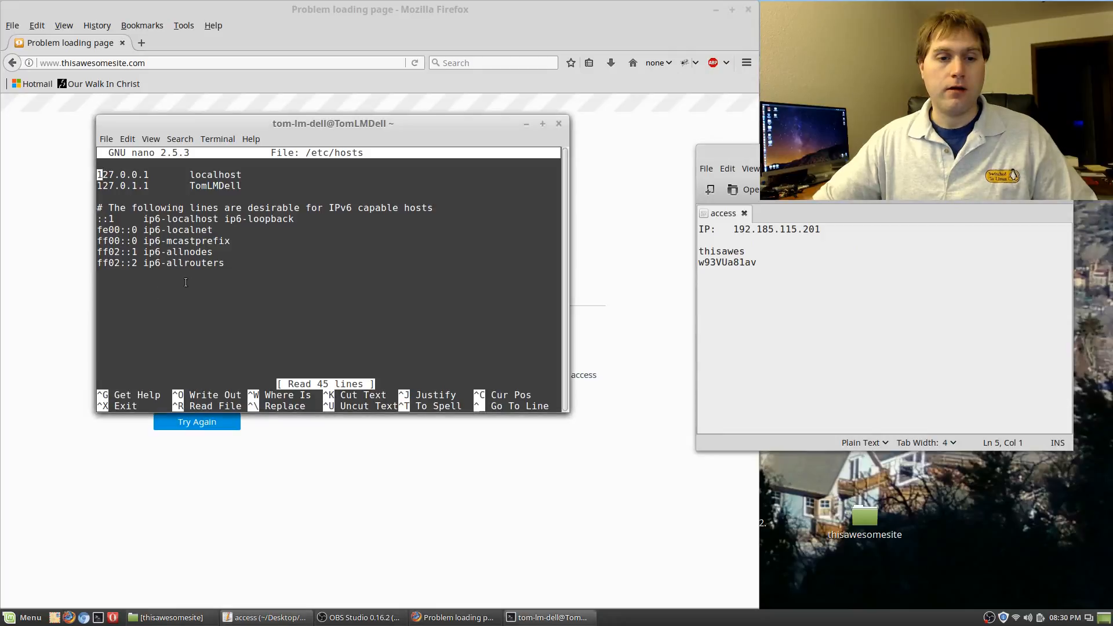
{"action": "key", "text": "Down"}
{"action": "key", "text": "Down"}
{"action": "key", "text": "Down"}
{"action": "key", "text": "Down"}
{"action": "key", "text": "Down"}
{"action": "key", "text": "Down"}
{"action": "key", "text": "Down"}
{"action": "key", "text": "Down"}
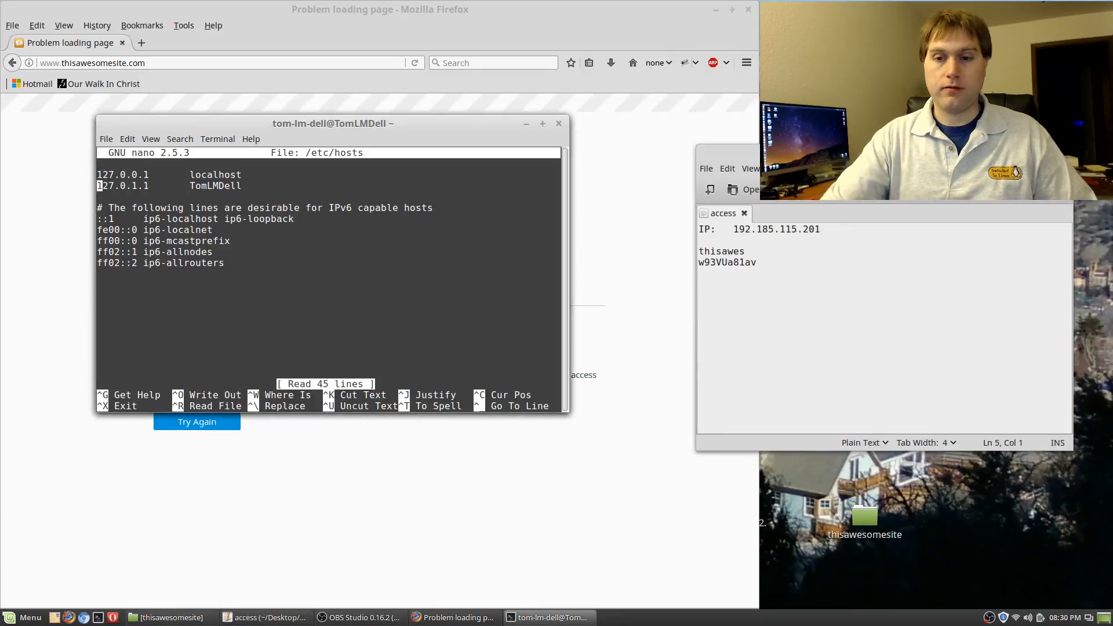
{"action": "key", "text": "Down"}
{"action": "key", "text": "Down"}
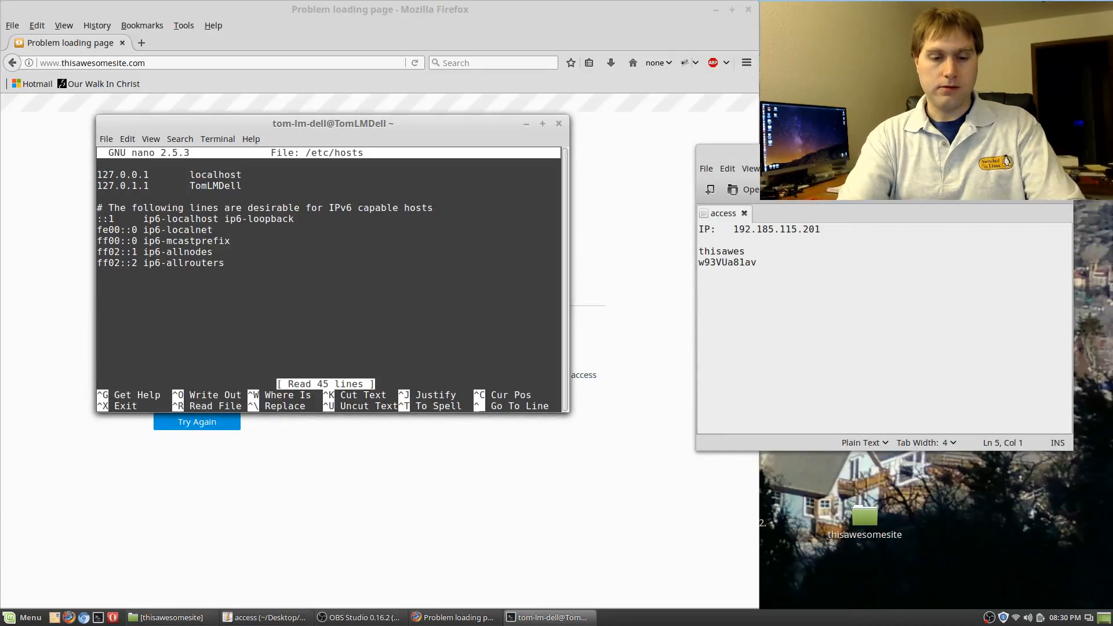
{"action": "type", "text": "192.1"}
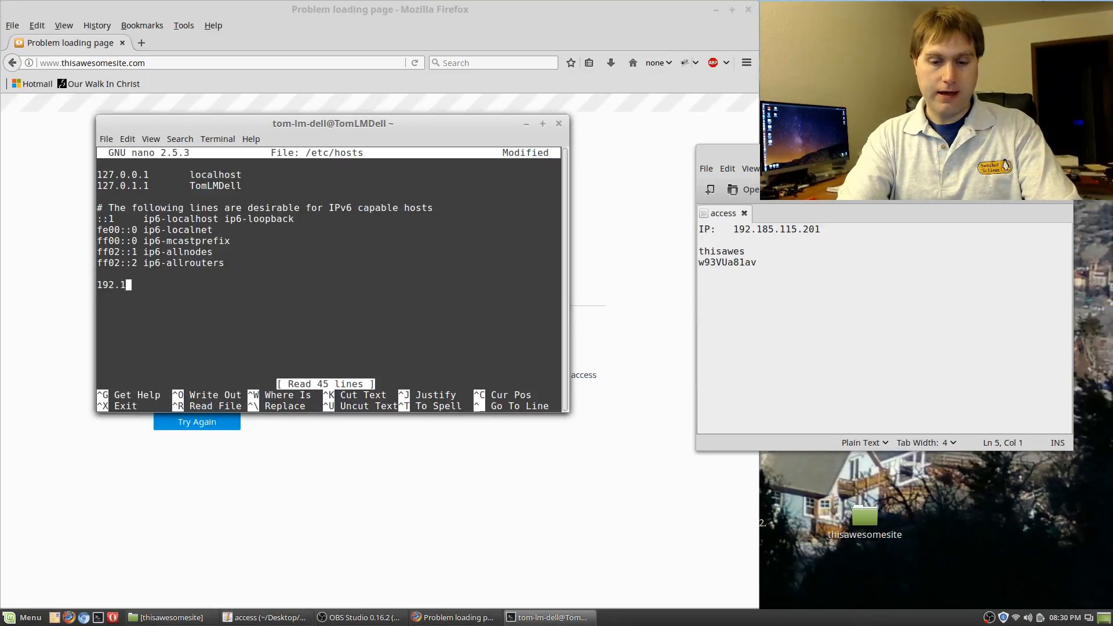
{"action": "type", "text": "685.11"}
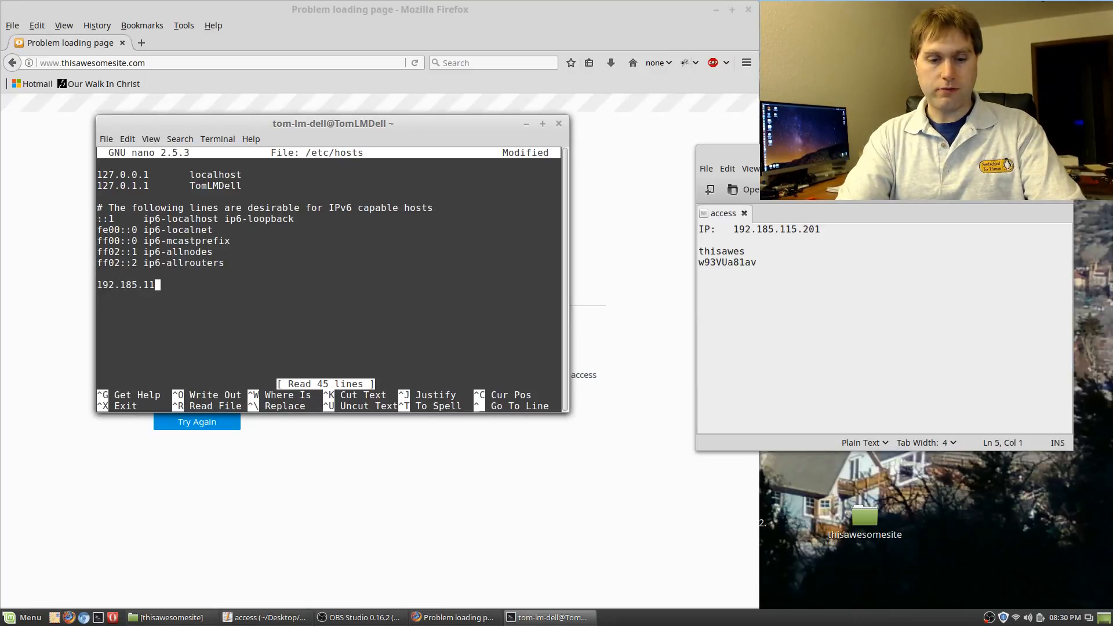
{"action": "type", "text": "5.201 "}
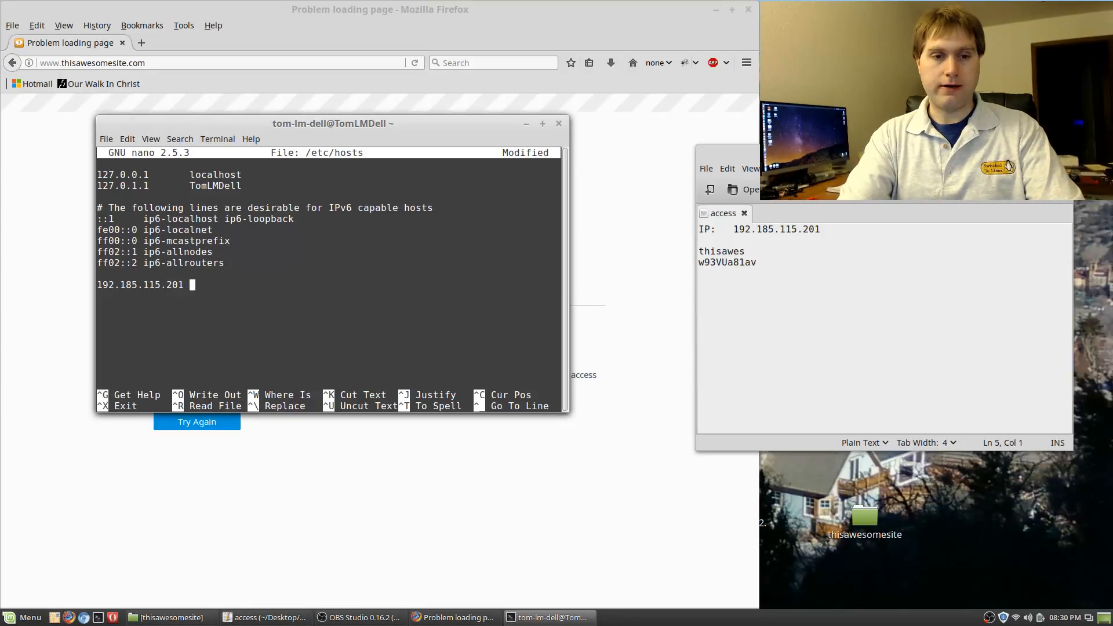
{"action": "type", "text": "thisa"}
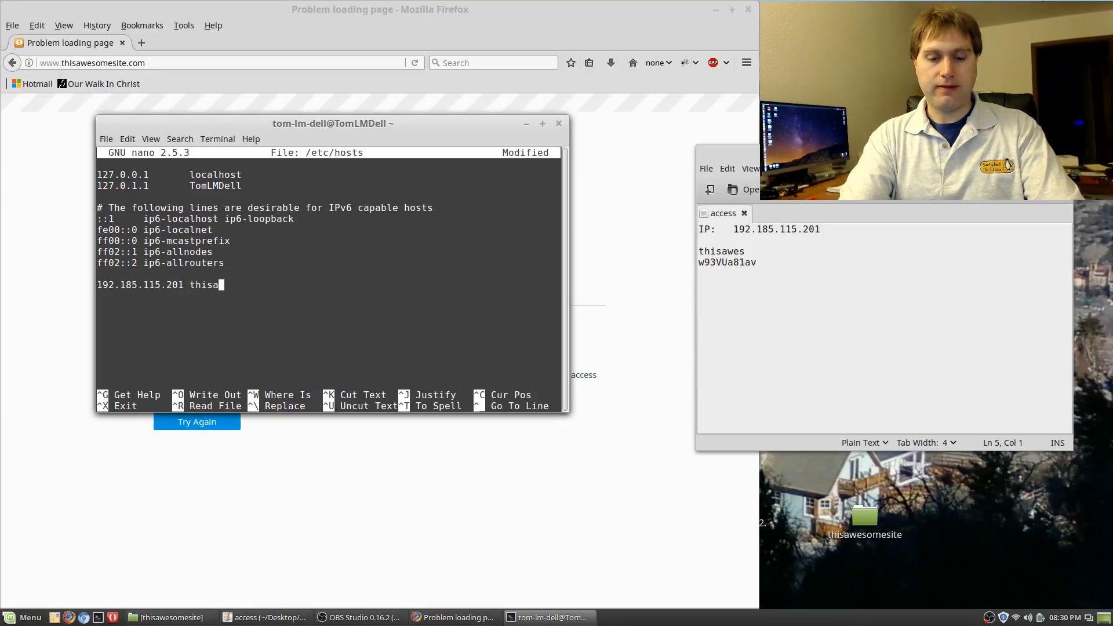
{"action": "type", "text": "wesomesite.com"}
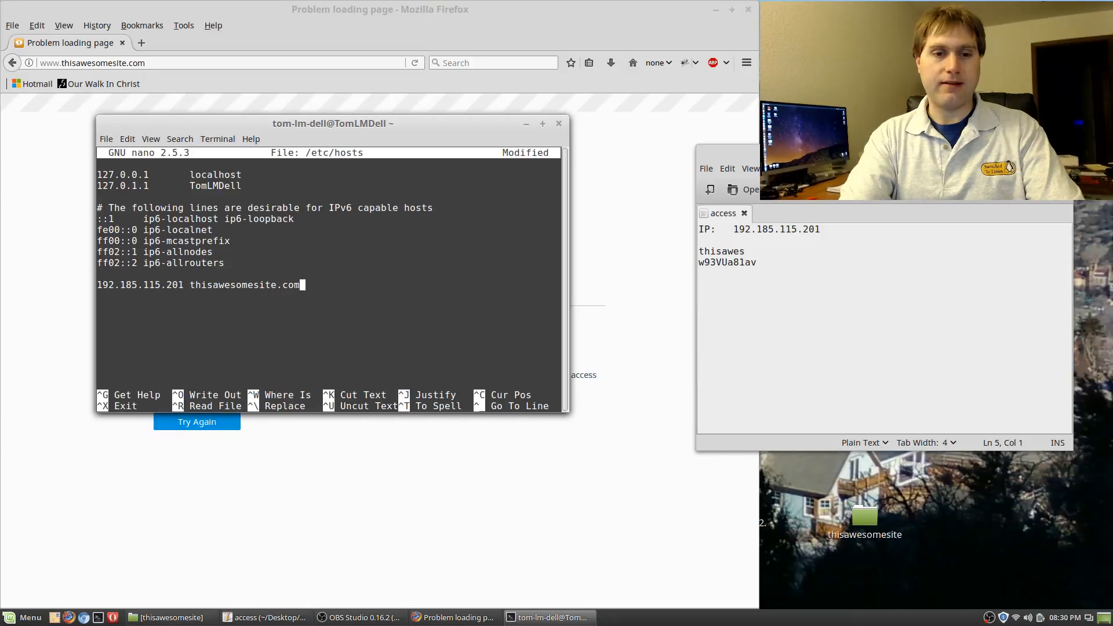
{"action": "key", "text": "Return"}
{"action": "type", "text": "192."}
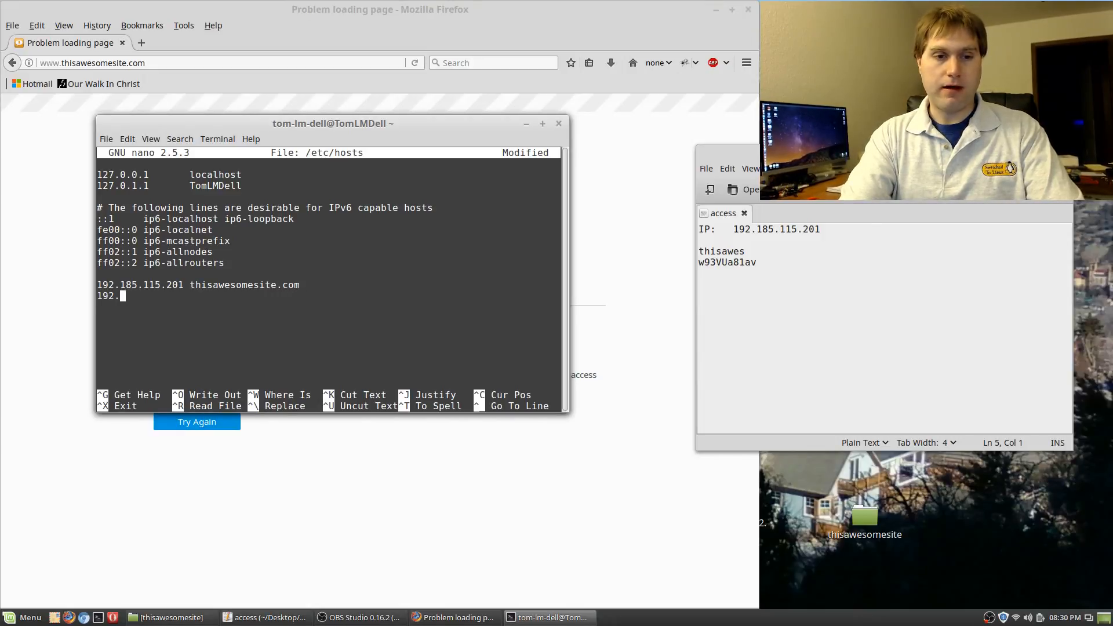
{"action": "type", "text": "185"}
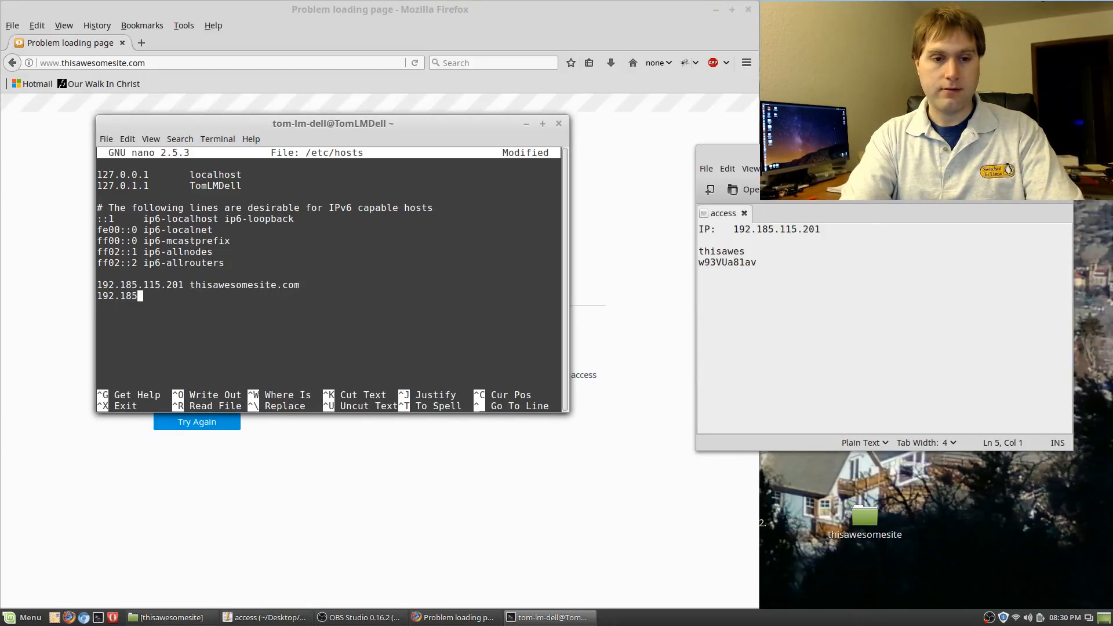
{"action": "type", "text": ".115."}
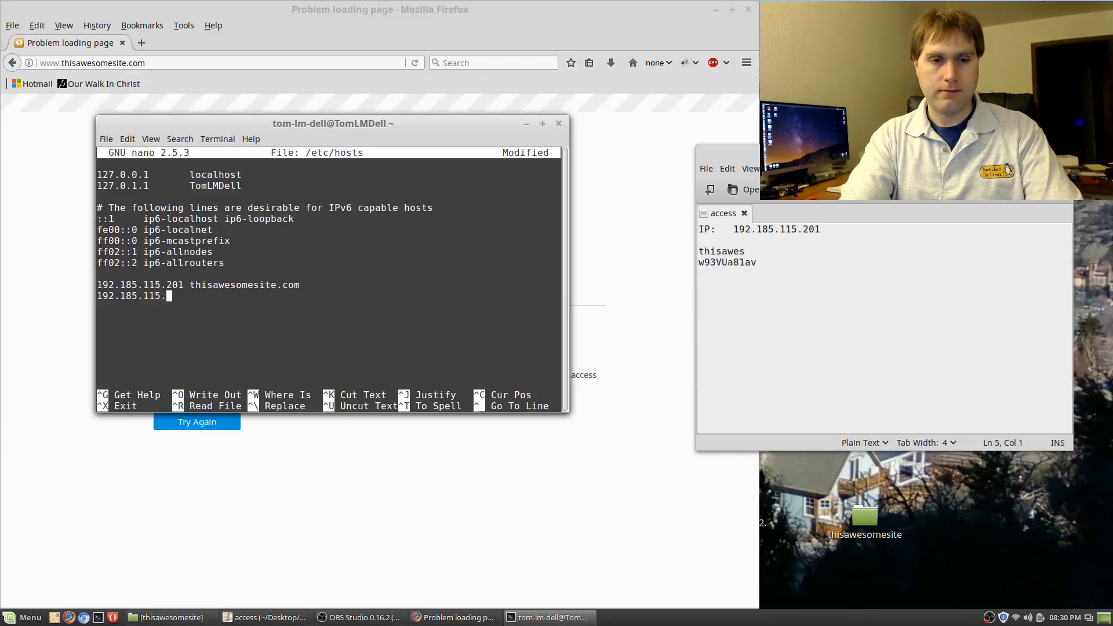
{"action": "type", "text": "201 www"}
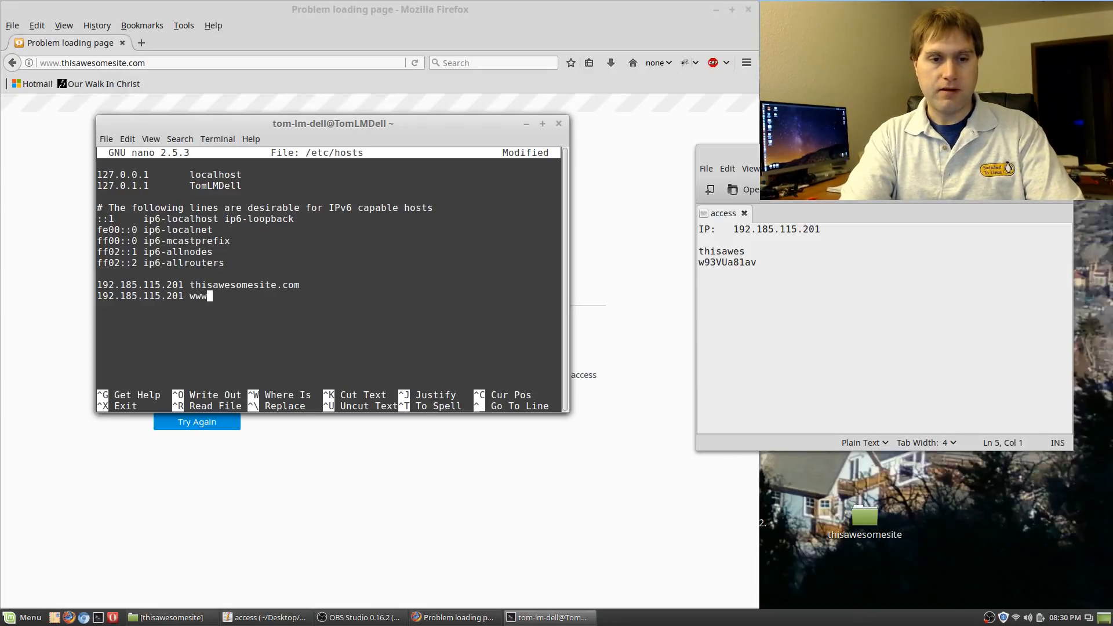
{"action": "type", "text": ".thisawes"}
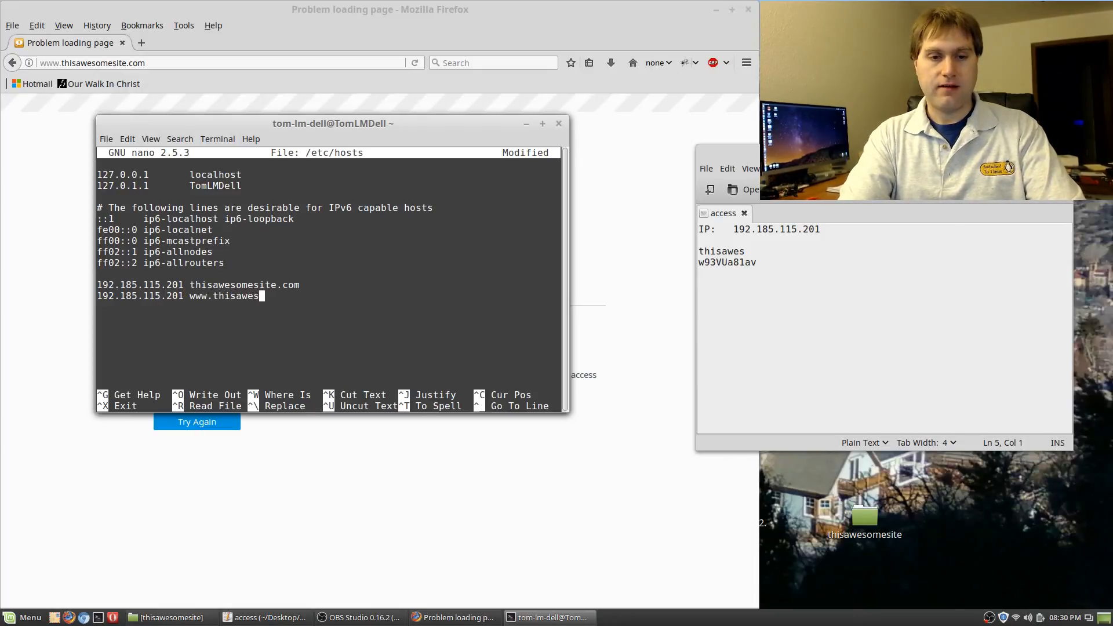
{"action": "type", "text": "omesite.com"}
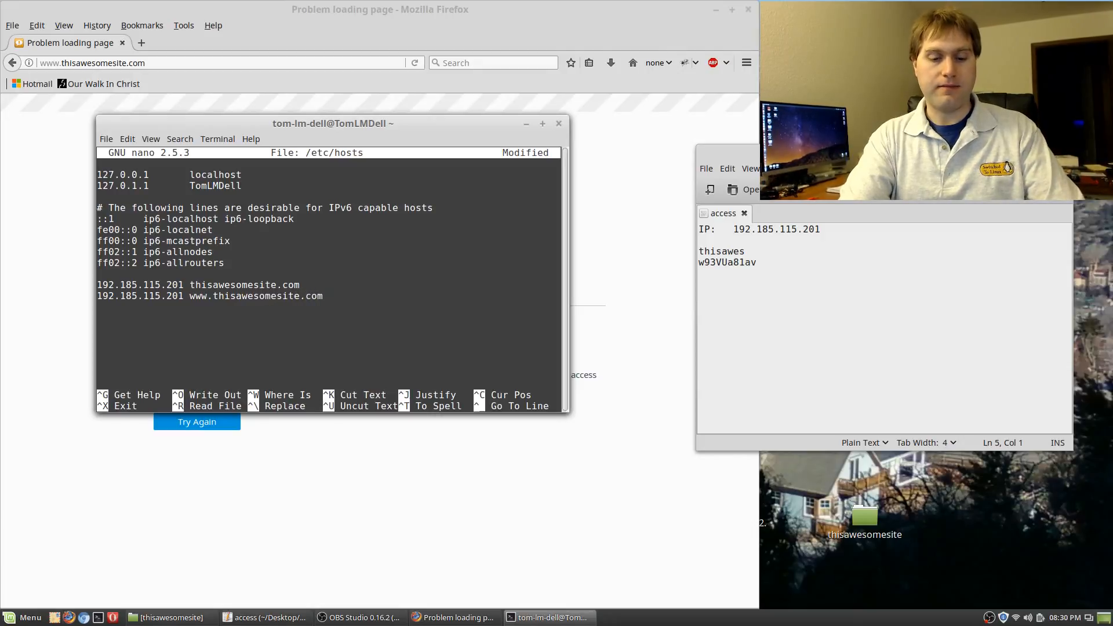
{"action": "key", "text": "ctrl+x"}
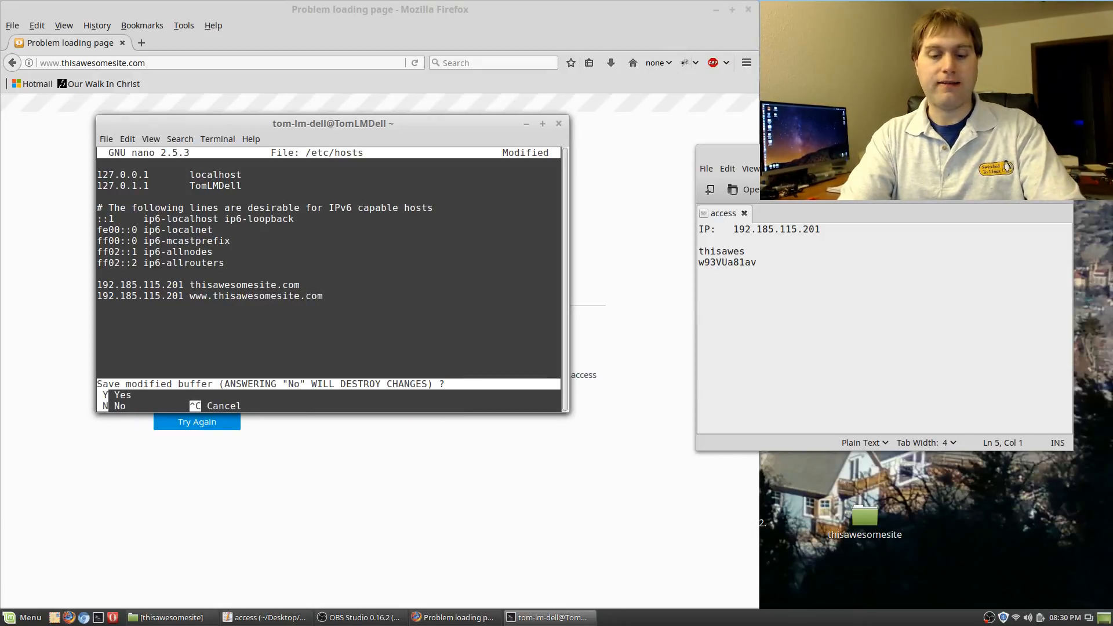
Save the changes to /etc/hosts and close the terminal with exit
{"action": "key", "text": "y"}
{"action": "key", "text": "Return"}
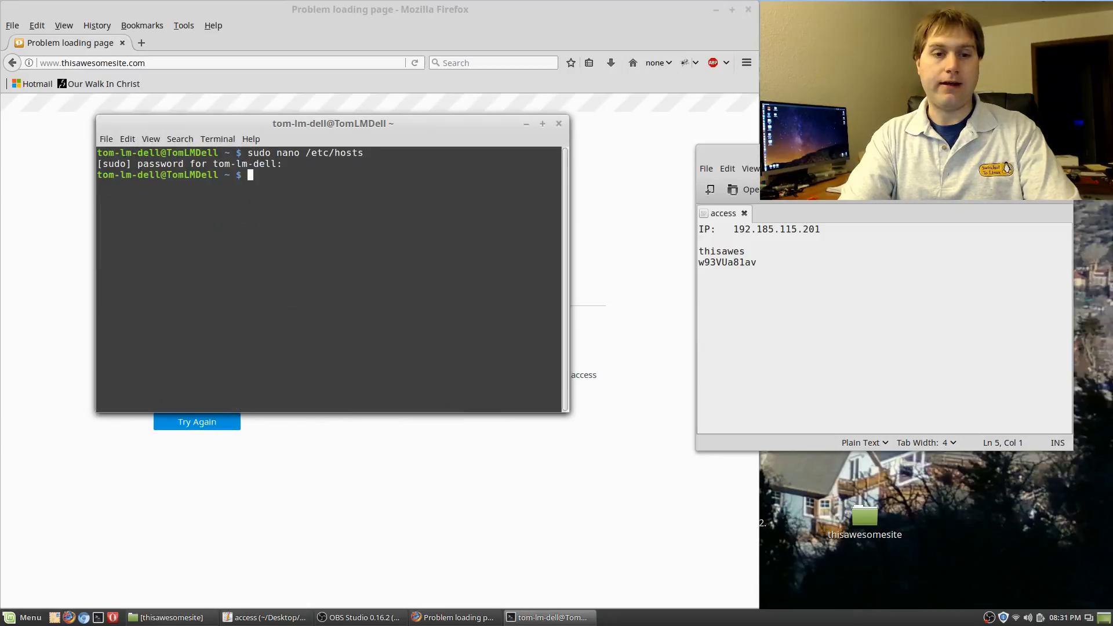
{"action": "type", "text": "exit"}
{"action": "key", "text": "Return"}
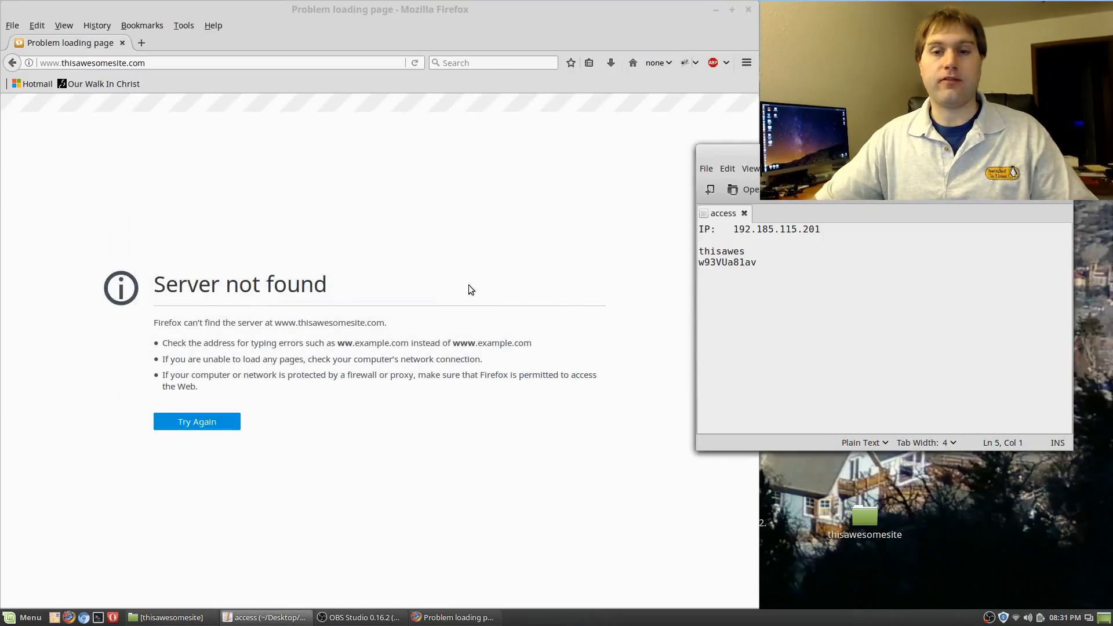
{"action": "left_click", "coordinate": [548, 6]}
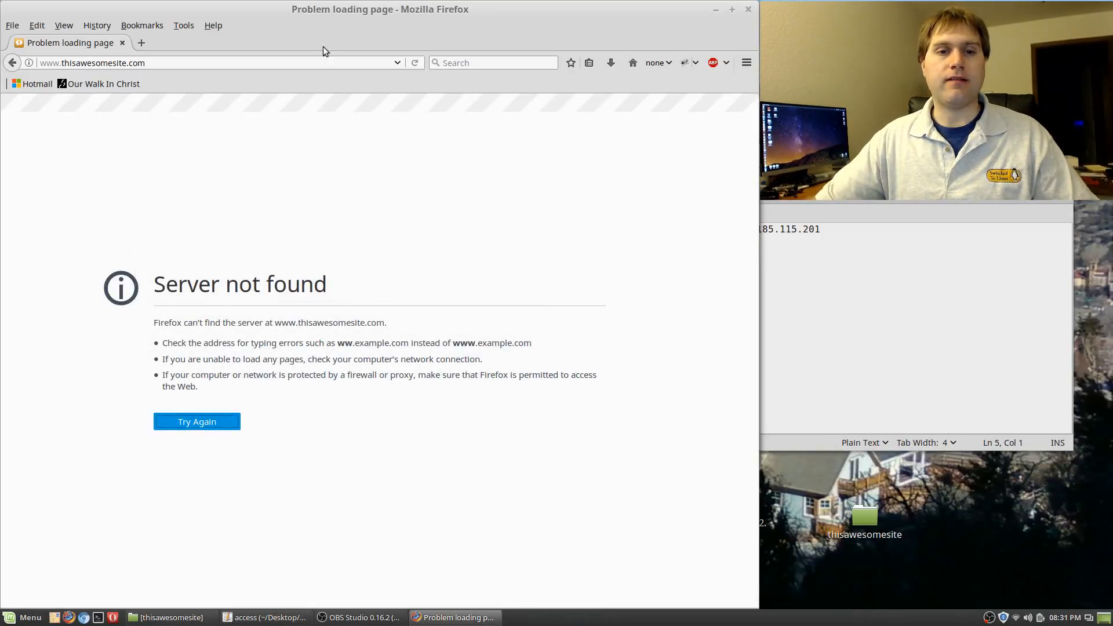
{"action": "left_click", "coordinate": [317, 62]}
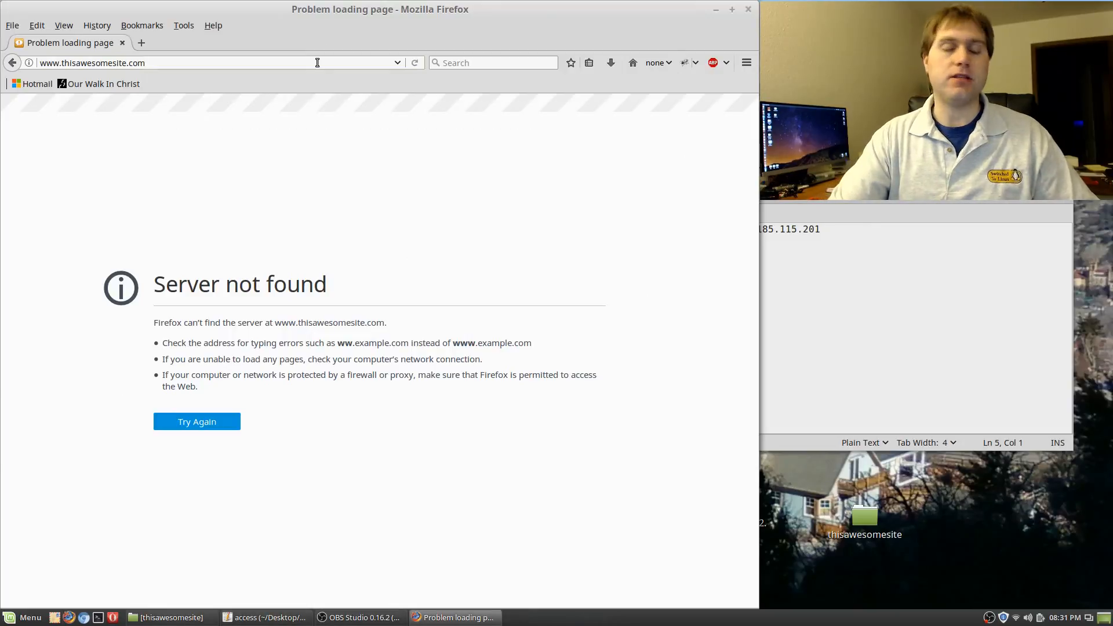
{"action": "key", "text": "Return"}
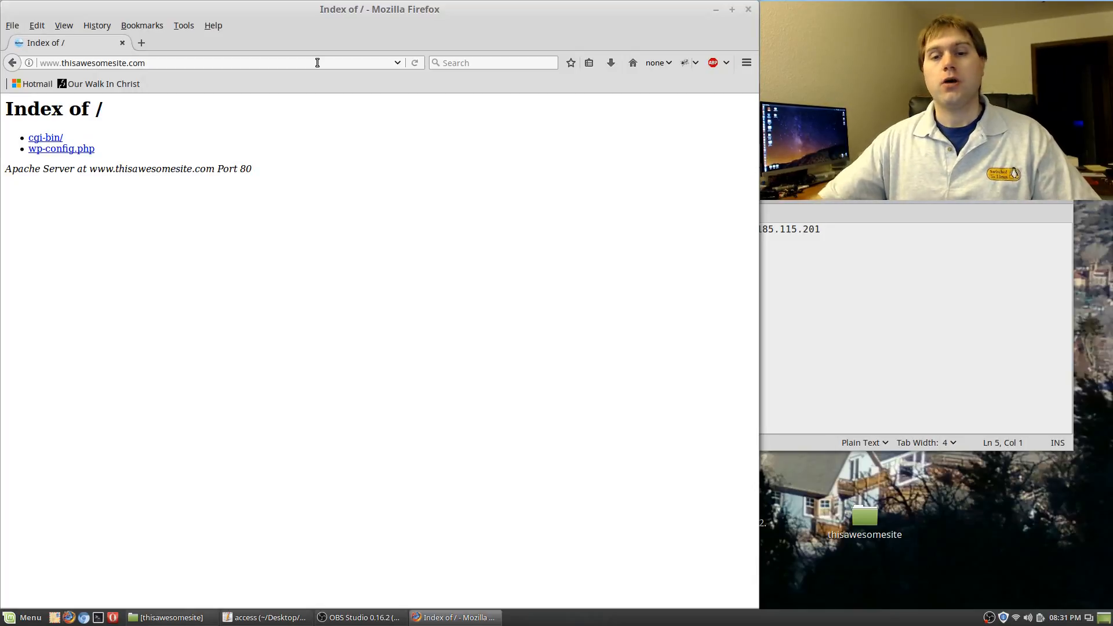
{"action": "left_click", "coordinate": [317, 63]}
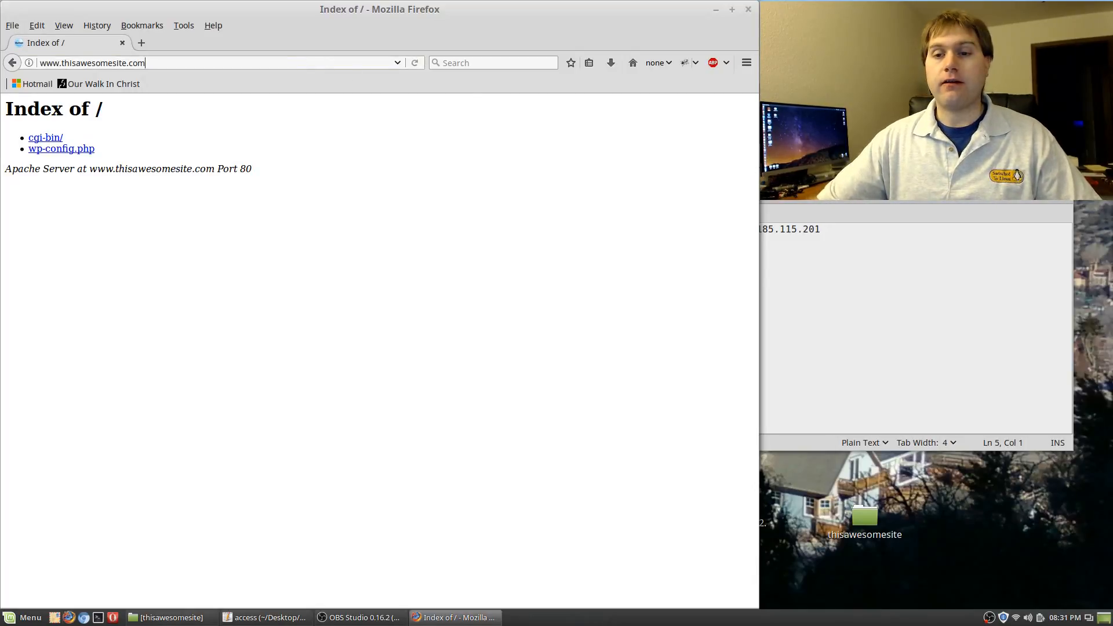
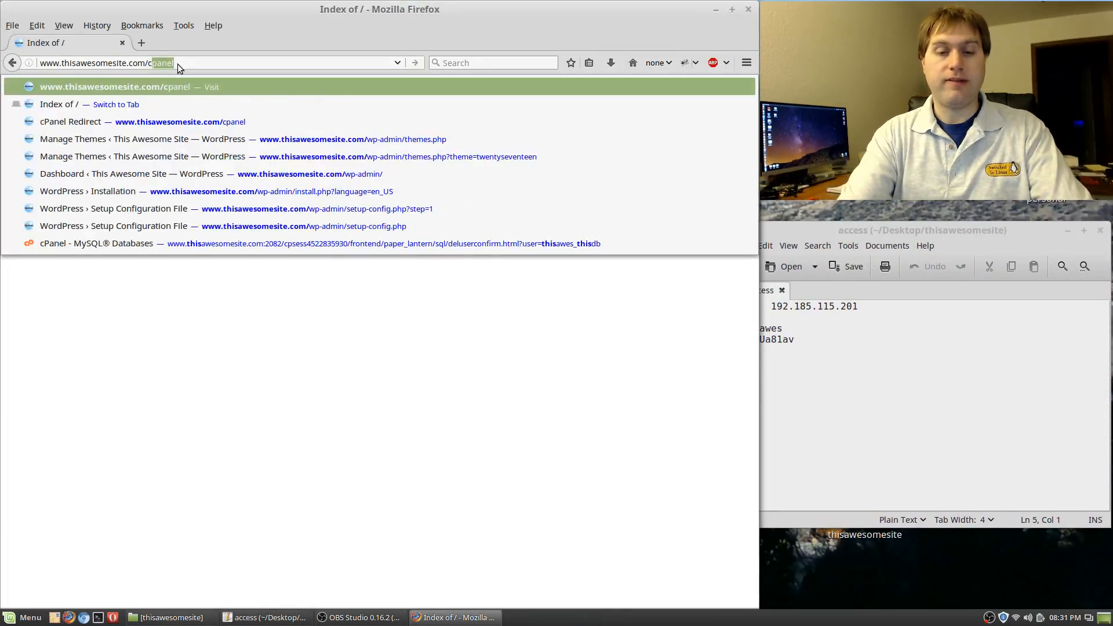
Open the site's /cpanel login page and paste the saved username from the notes into it
{"action": "type", "text": "/c"}
{"action": "key", "text": "Return"}
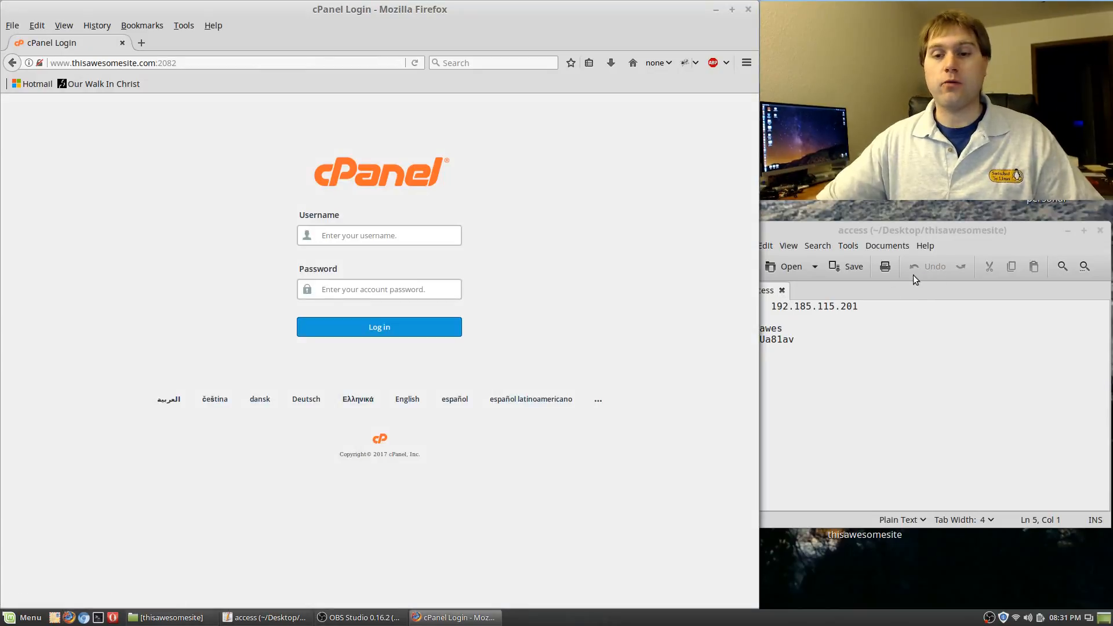
{"action": "left_click", "coordinate": [944, 232]}
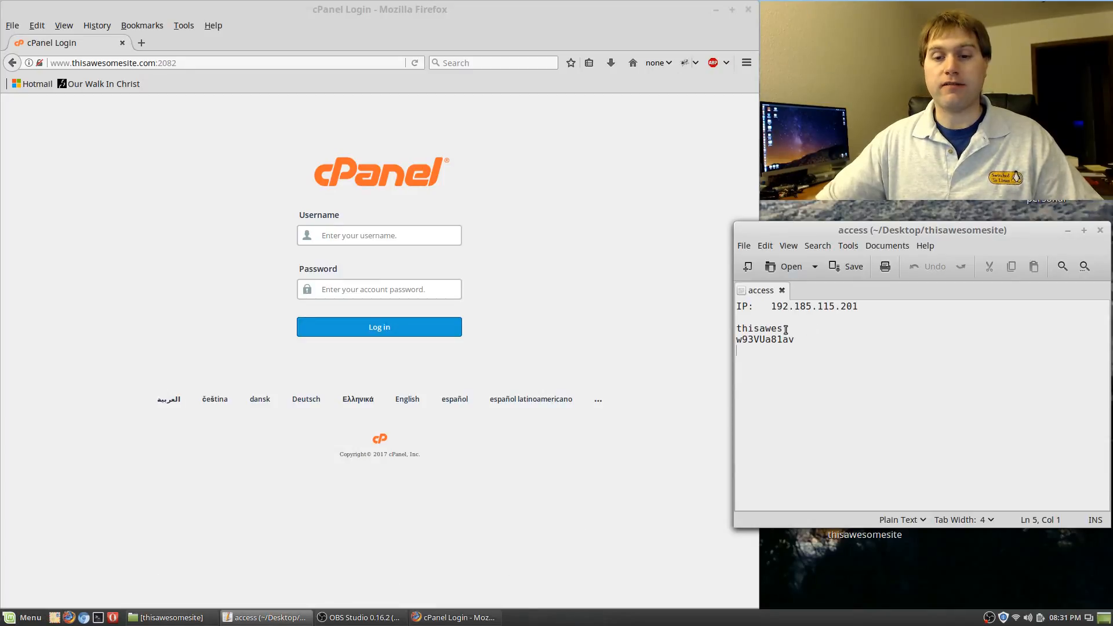
{"action": "left_click_drag", "start_coordinate": [786, 330], "coordinate": [736, 329]}
{"action": "right_click", "coordinate": [758, 329]}
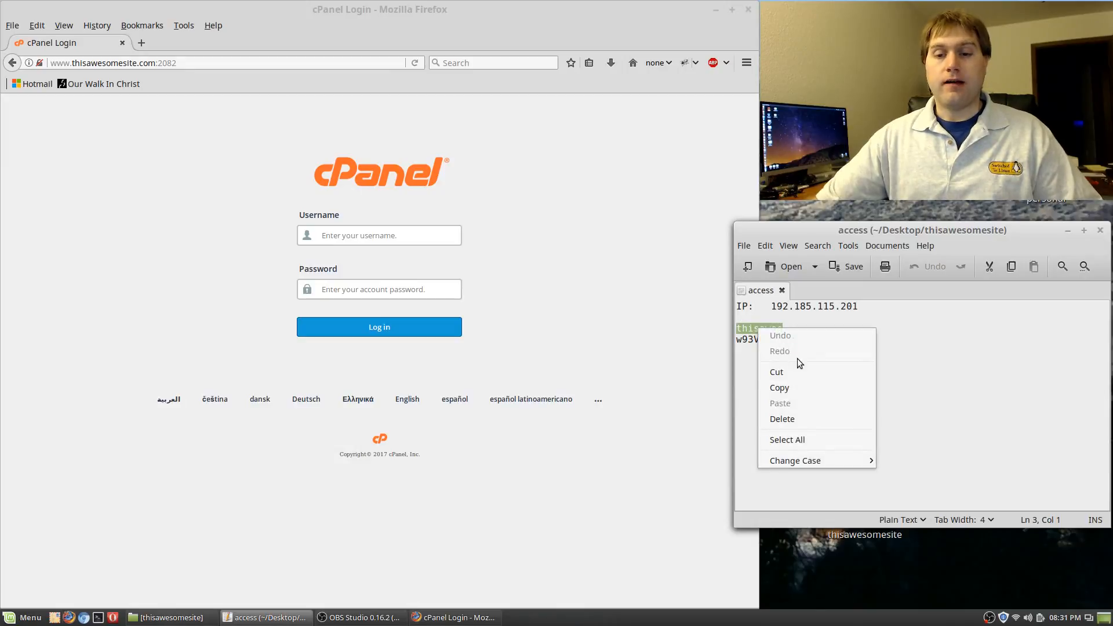
{"action": "left_click", "coordinate": [802, 384]}
{"action": "left_click", "coordinate": [383, 236]}
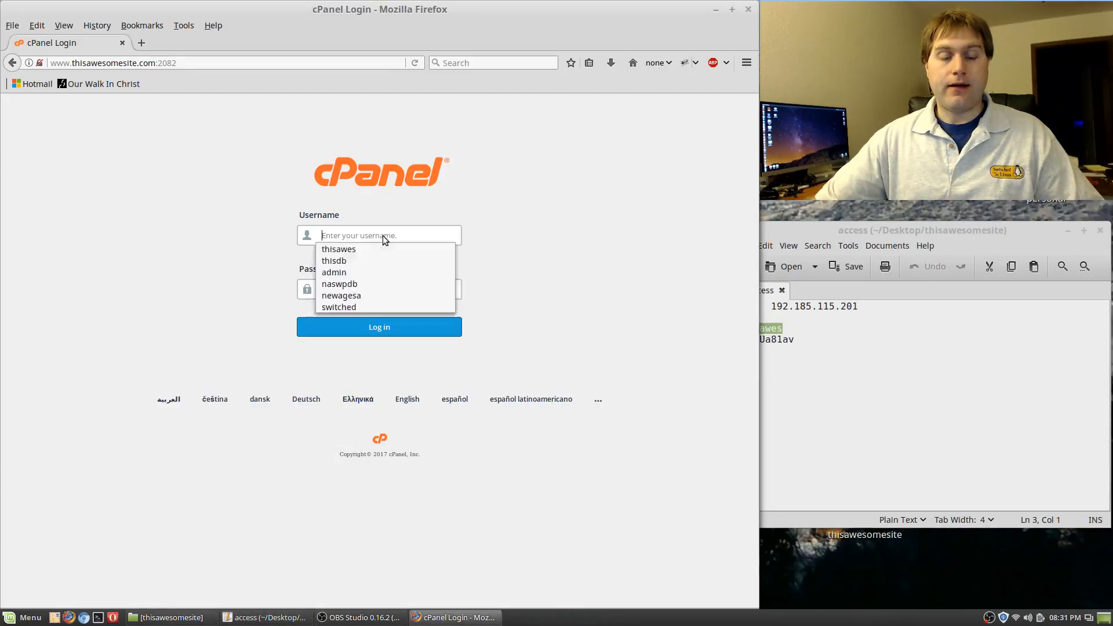
{"action": "right_click", "coordinate": [383, 236]}
{"action": "left_click", "coordinate": [430, 300]}
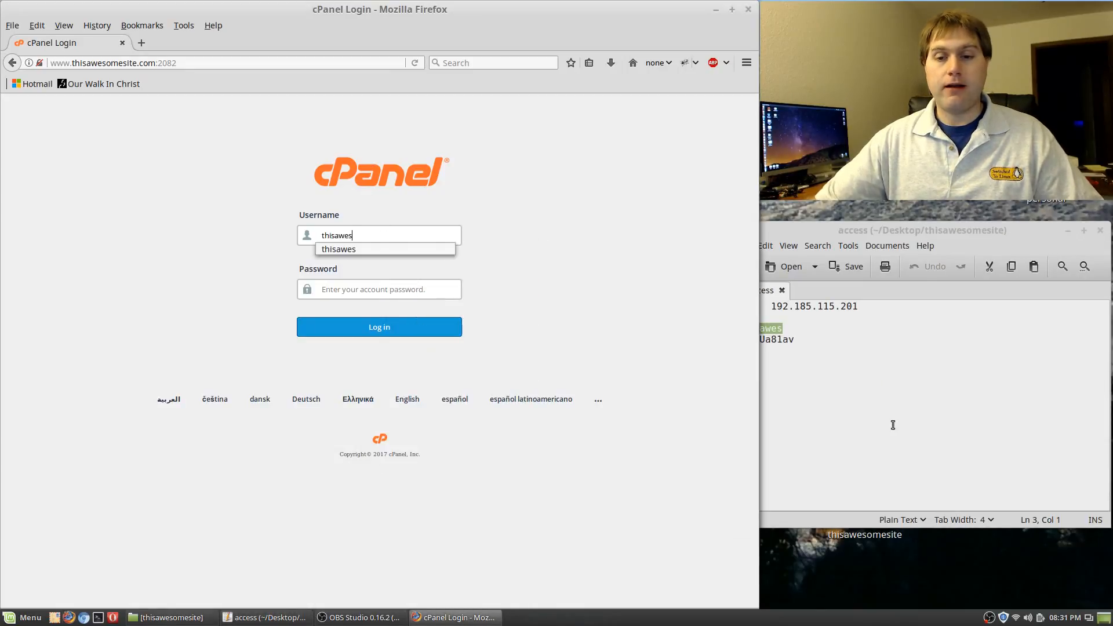
Paste the saved password from the notes into the login form and log in to cPanel
{"action": "left_click_drag", "start_coordinate": [798, 340], "coordinate": [723, 337]}
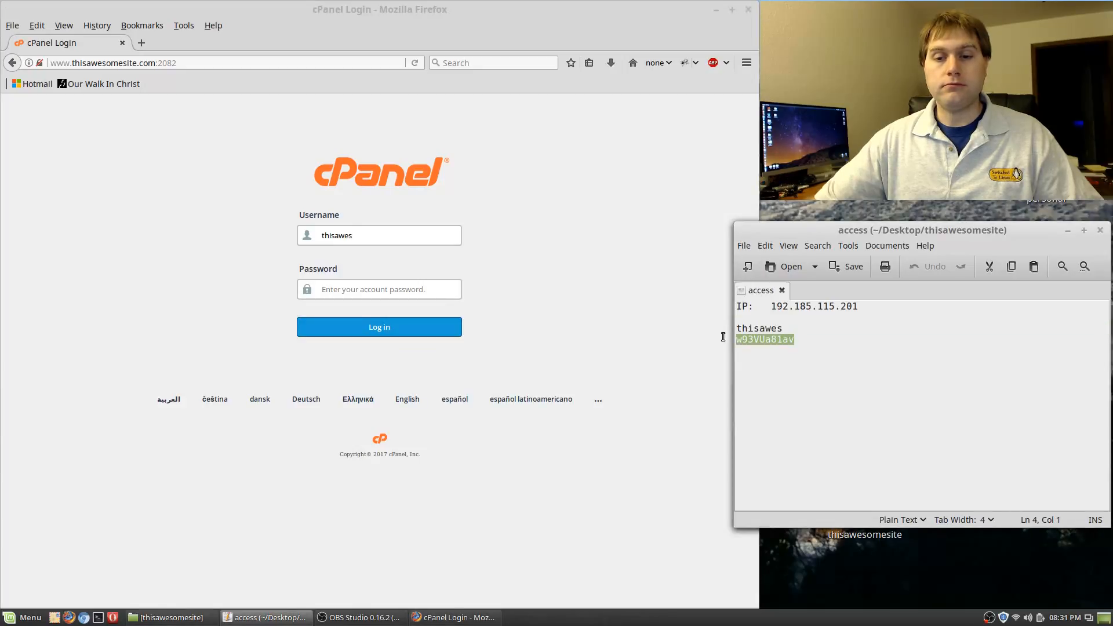
{"action": "right_click", "coordinate": [748, 343]}
{"action": "left_click", "coordinate": [785, 406]}
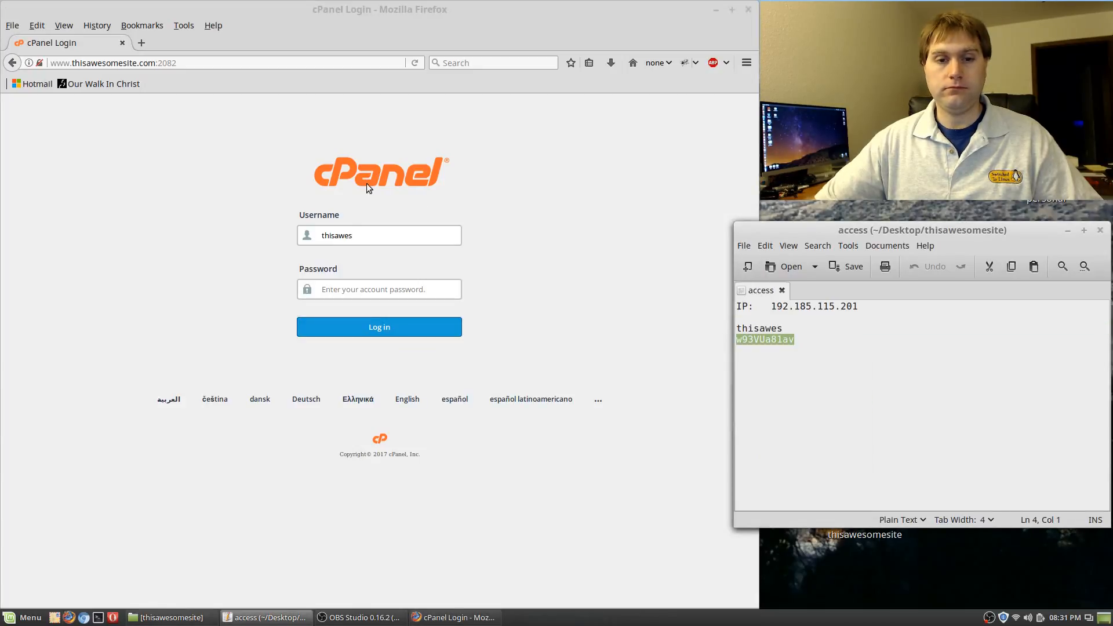
{"action": "right_click", "coordinate": [393, 289]}
{"action": "left_click", "coordinate": [448, 355]}
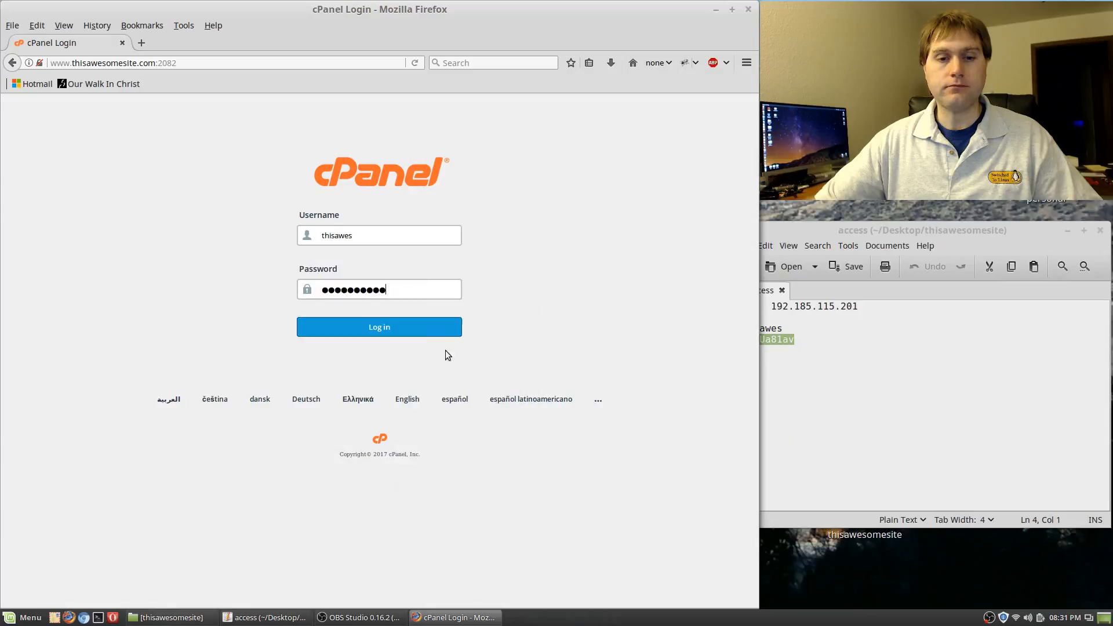
{"action": "left_click", "coordinate": [406, 326]}
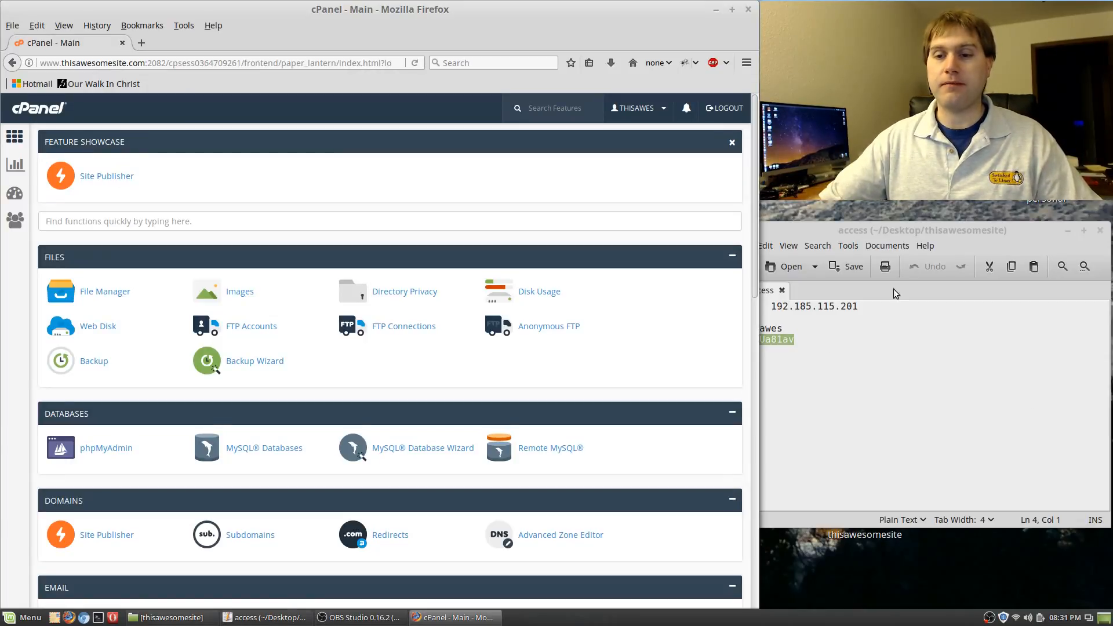
Minimize the gedit notes window and scroll the cPanel dashboard down to Databases
{"action": "left_click", "coordinate": [934, 236]}
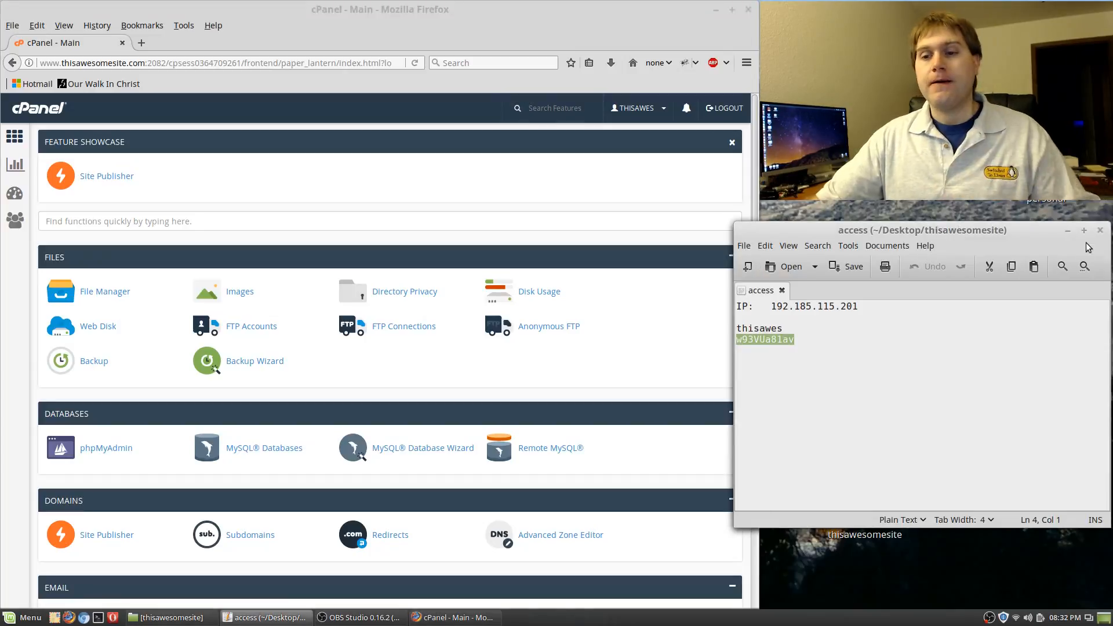
{"action": "left_click", "coordinate": [1066, 231]}
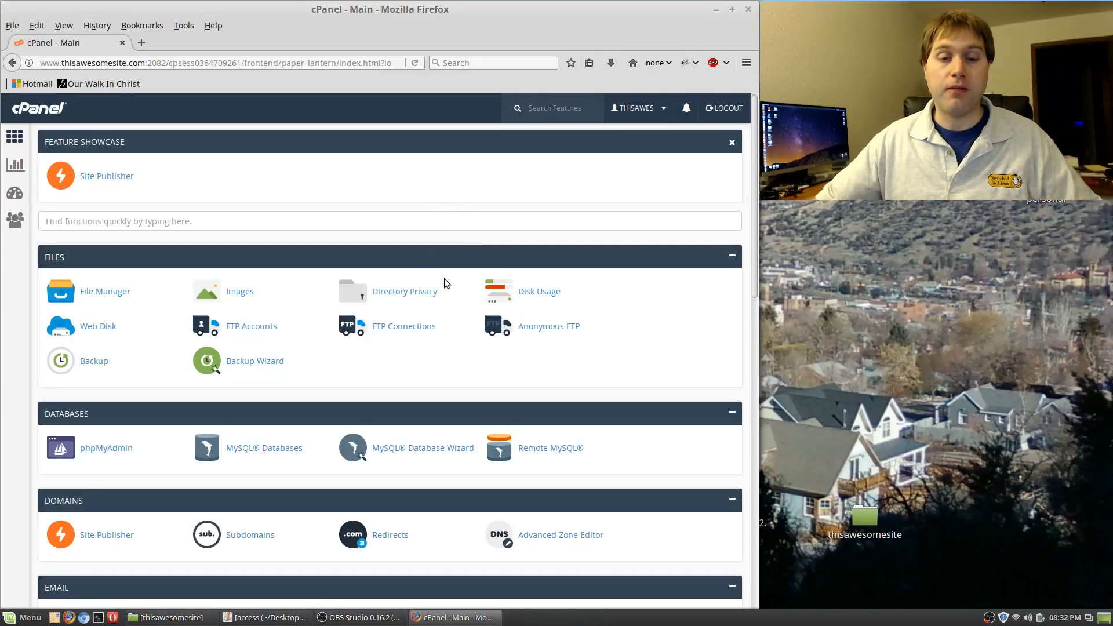
{"action": "scroll", "coordinate": [534, 348], "scroll_direction": "down", "scroll_amount": 3}
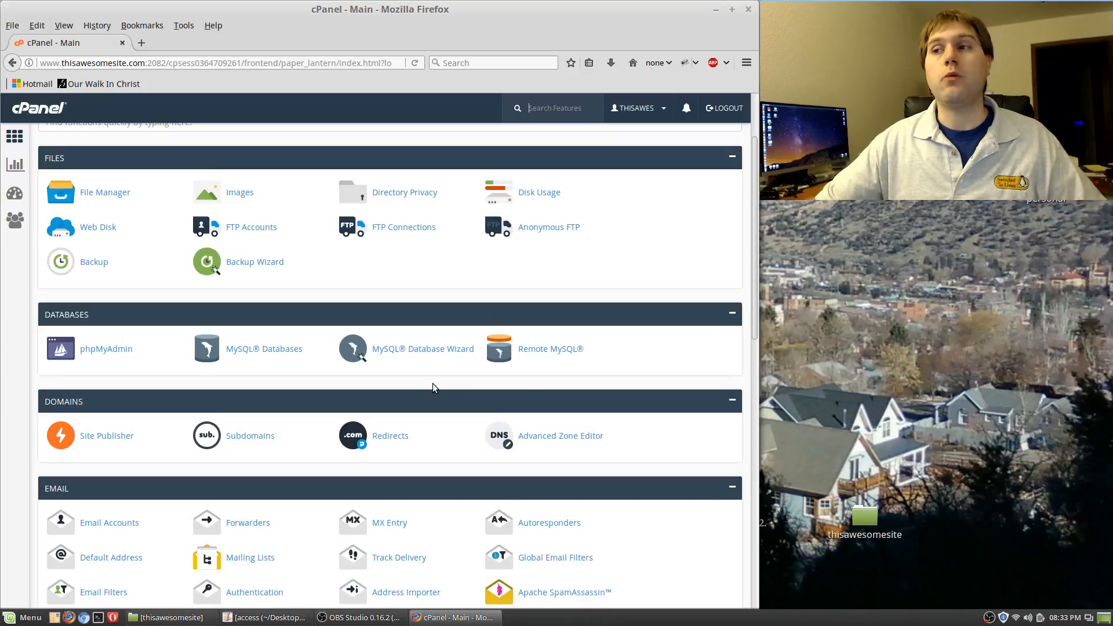
In the MySQL Database Wizard, create database thawdb and reuse its name as the username
{"action": "left_click", "coordinate": [421, 354]}
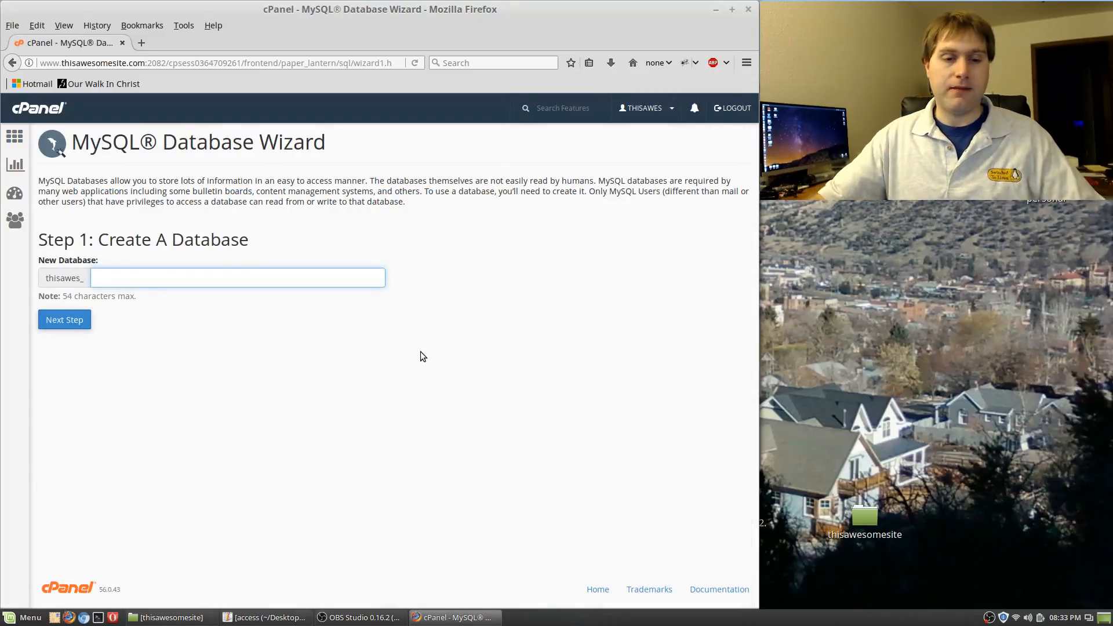
{"action": "type", "text": "this"}
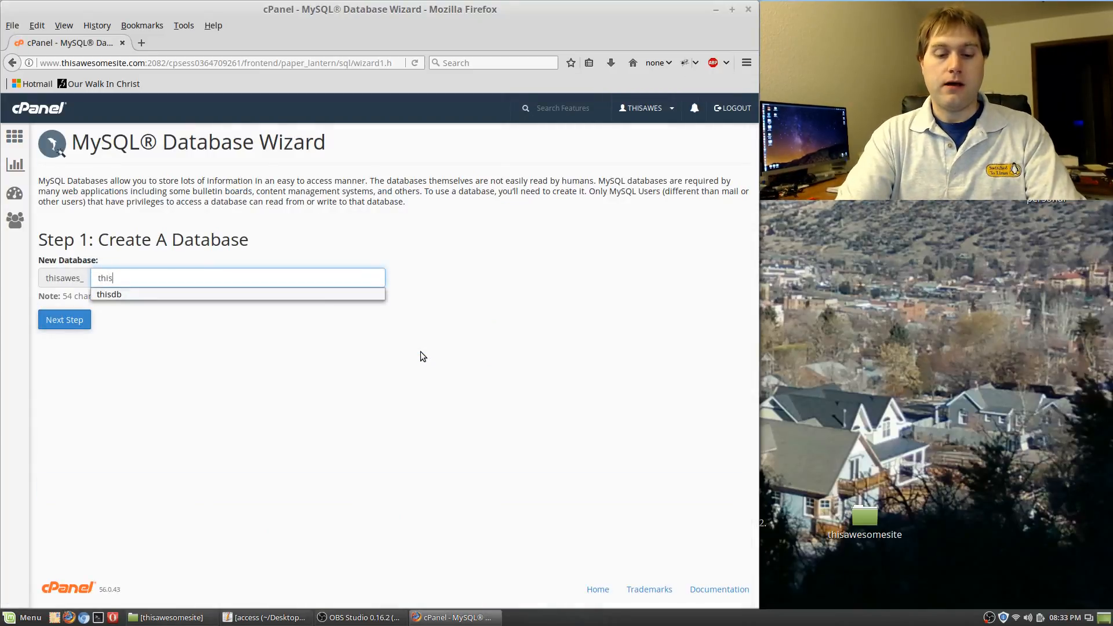
{"action": "type", "text": "awdb"}
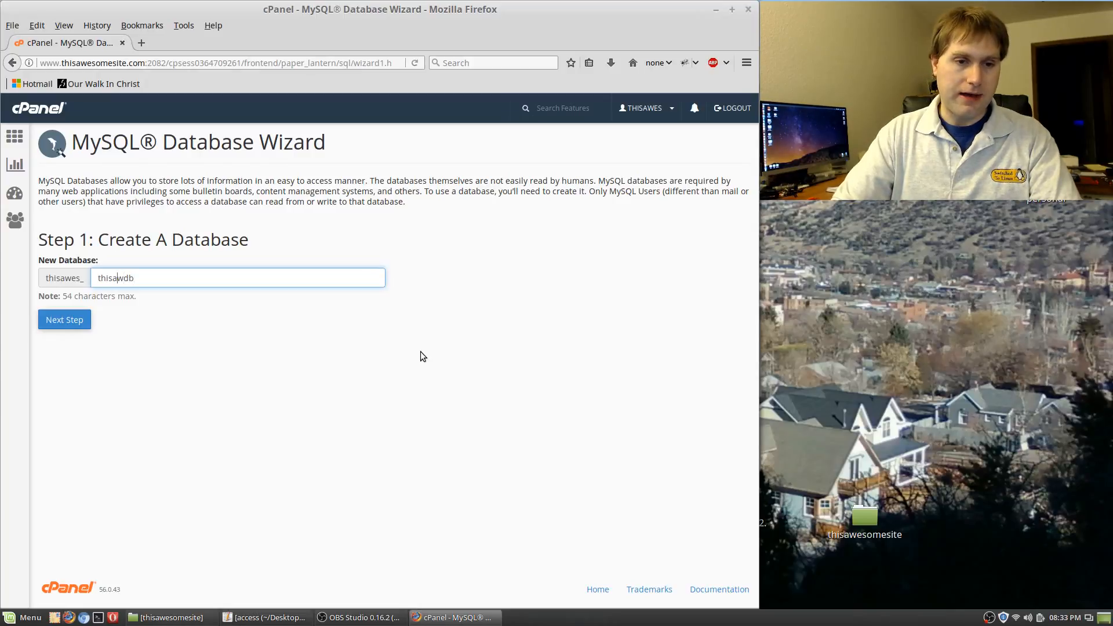
{"action": "key", "text": "BackSpace"}
{"action": "key", "text": "BackSpace"}
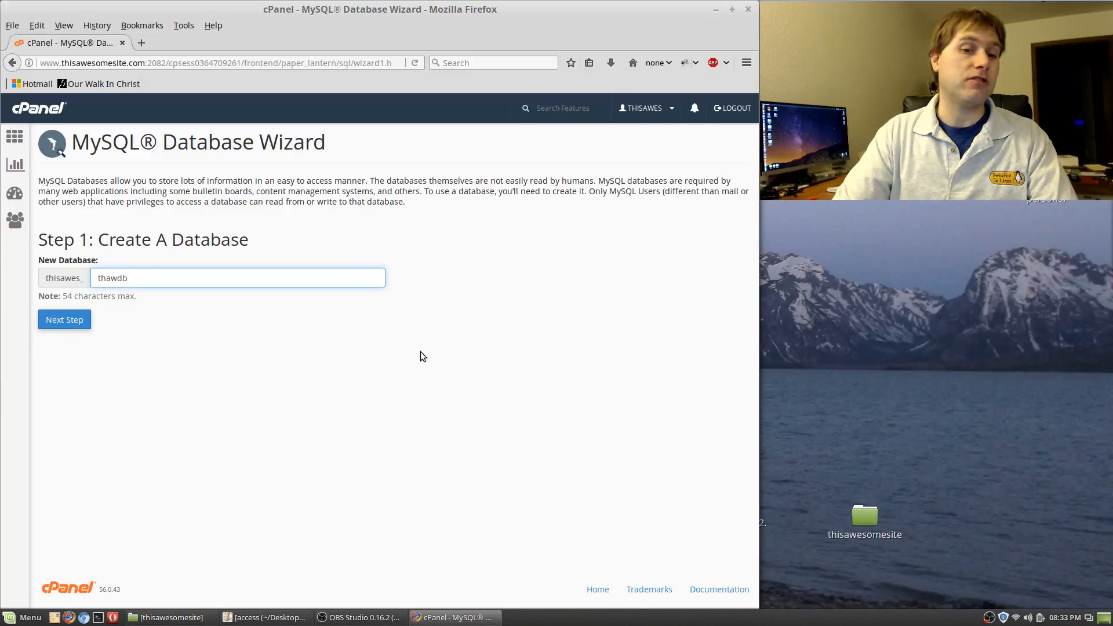
{"action": "key", "text": "ctrl+a"}
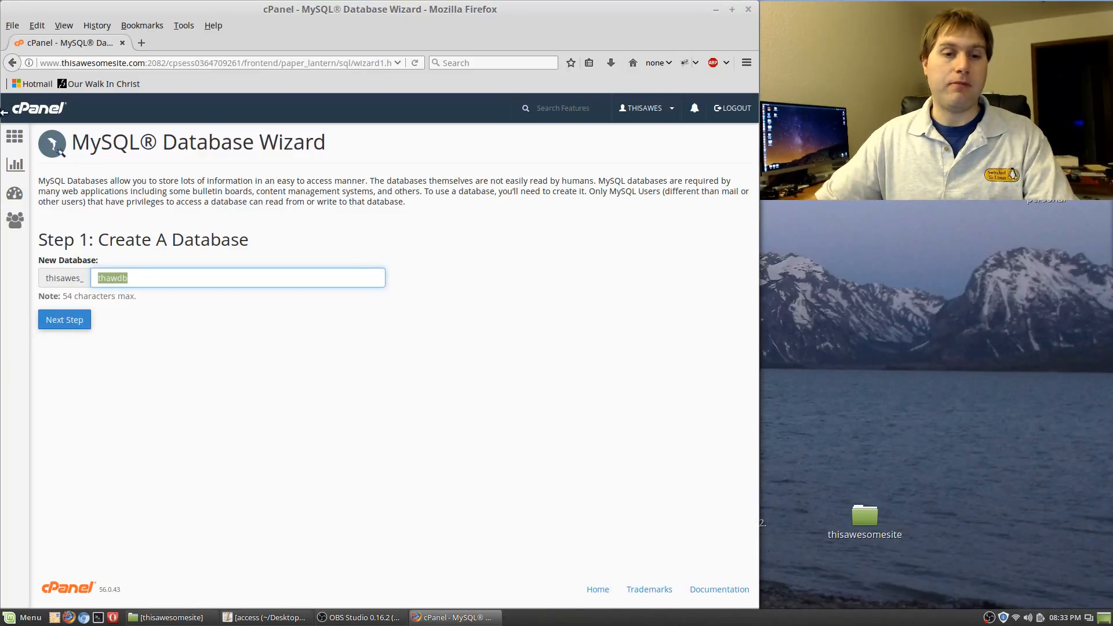
{"action": "left_click", "coordinate": [65, 330]}
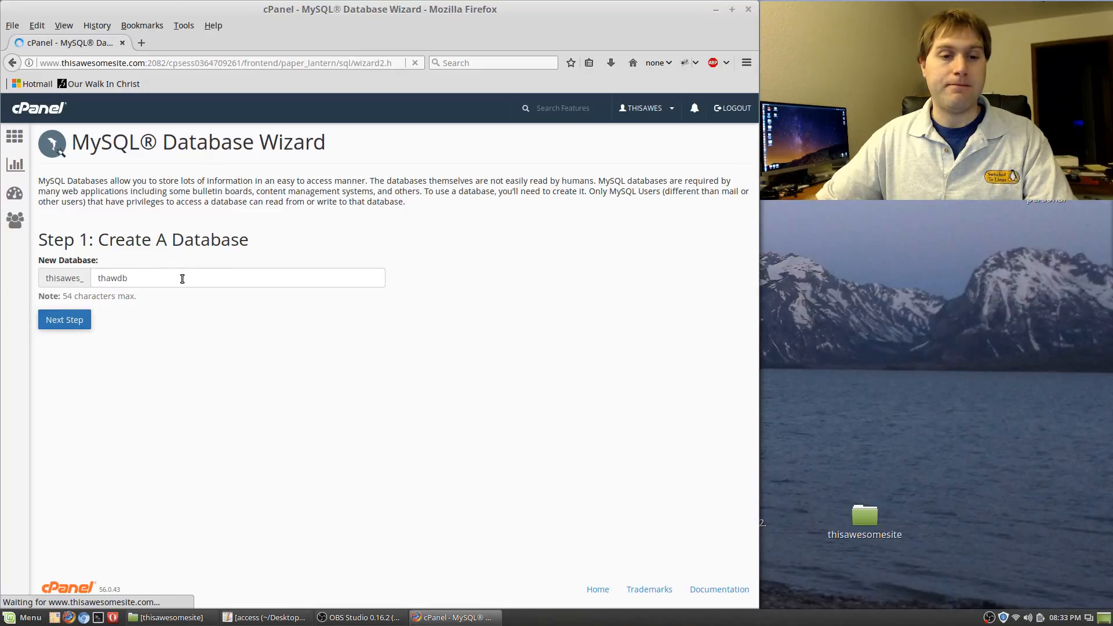
{"action": "key", "text": "ctrl+v"}
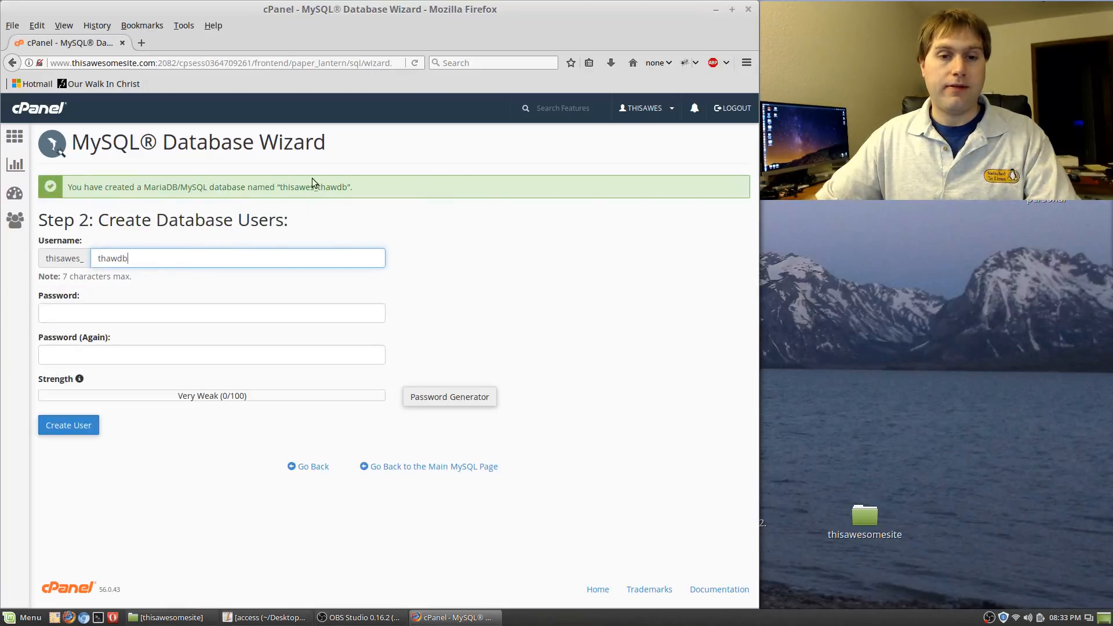
Record the full database name and the database username in the gedit notes
{"action": "left_click_drag", "start_coordinate": [348, 187], "coordinate": [282, 191]}
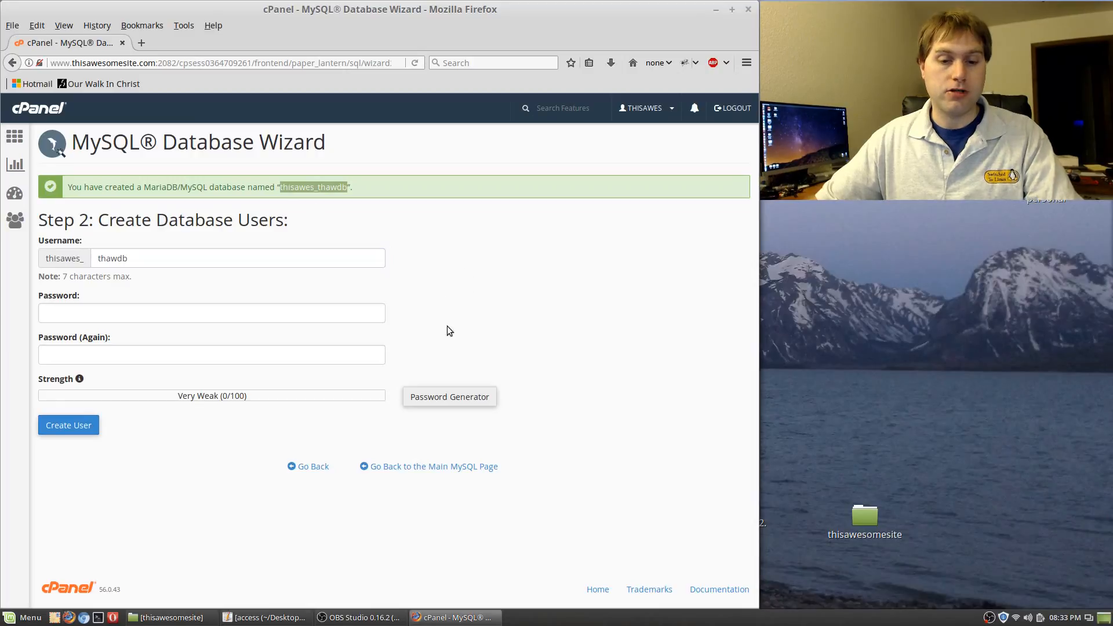
{"action": "left_click", "coordinate": [259, 618]}
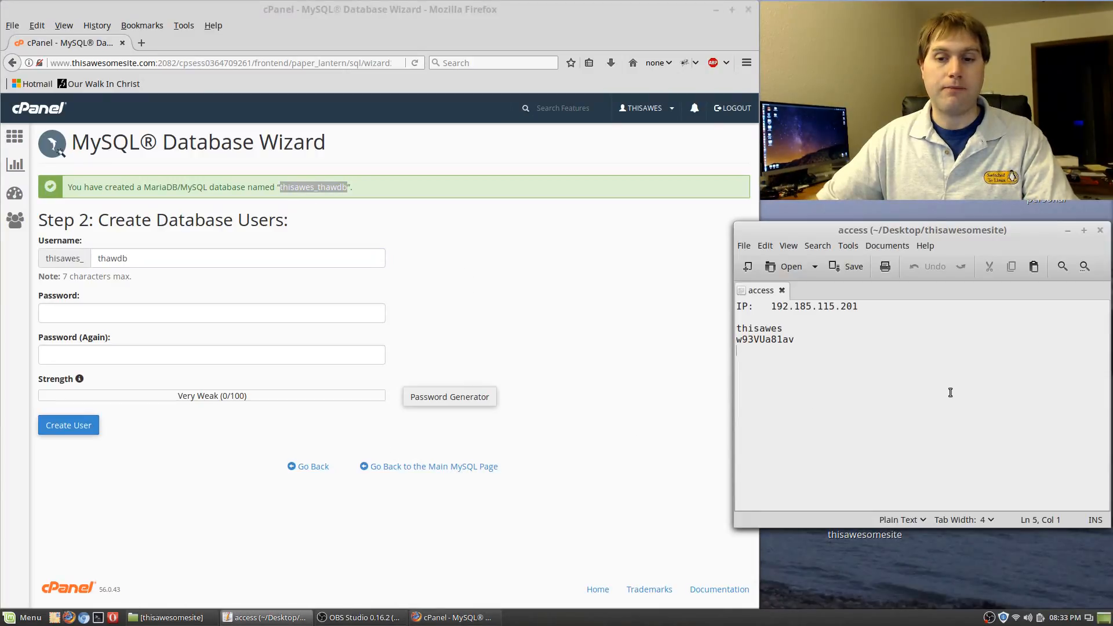
{"action": "key", "text": "ctrl+v"}
{"action": "key", "text": "Return"}
{"action": "key", "text": "ctrl+v"}
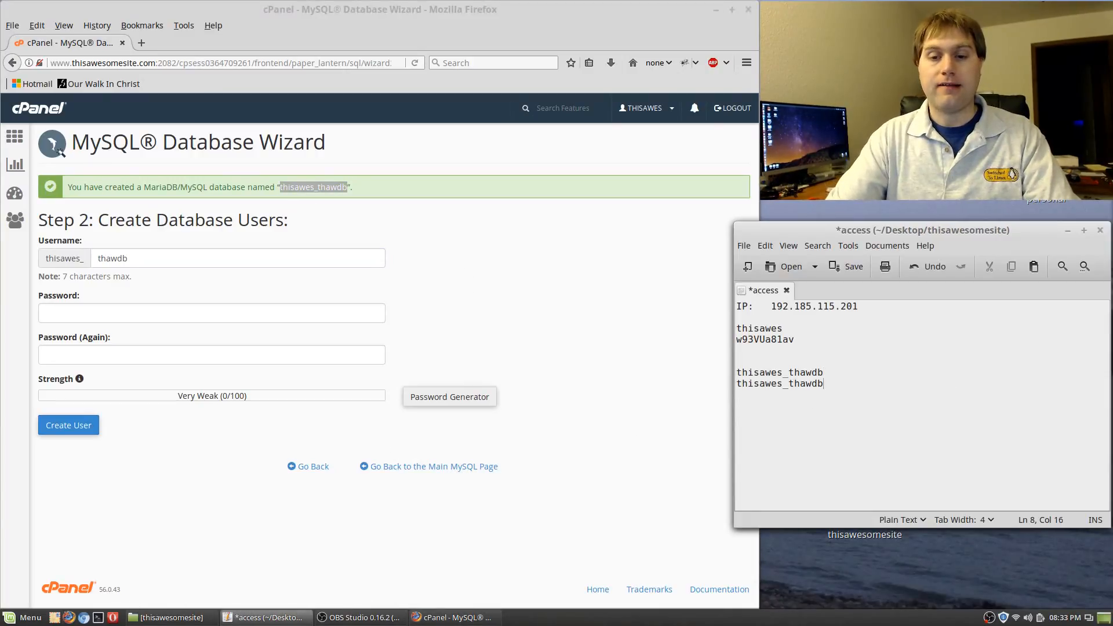
{"action": "key", "text": "Return"}
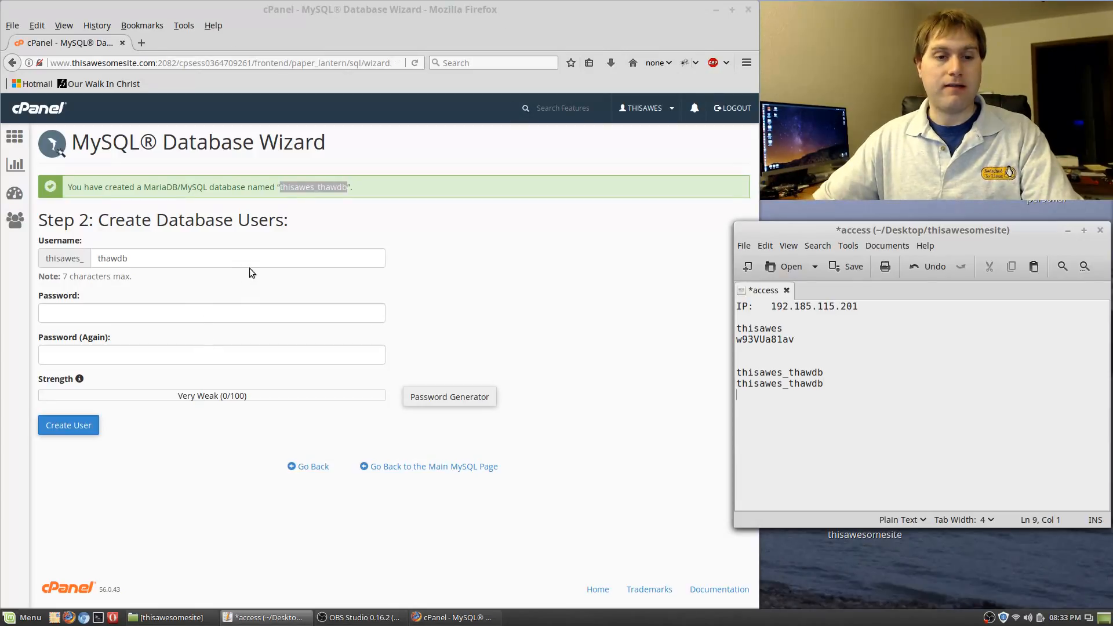
{"action": "left_click", "coordinate": [417, 290]}
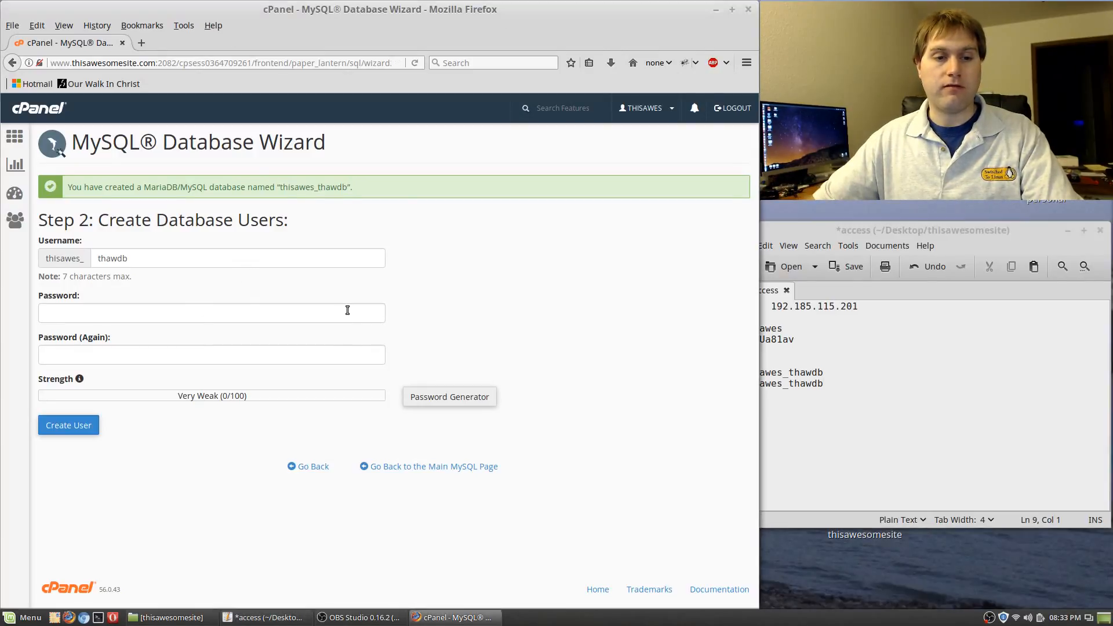
Generate a very strong password, copy it into the notes, create the user, and save the notes
{"action": "left_click", "coordinate": [449, 397]}
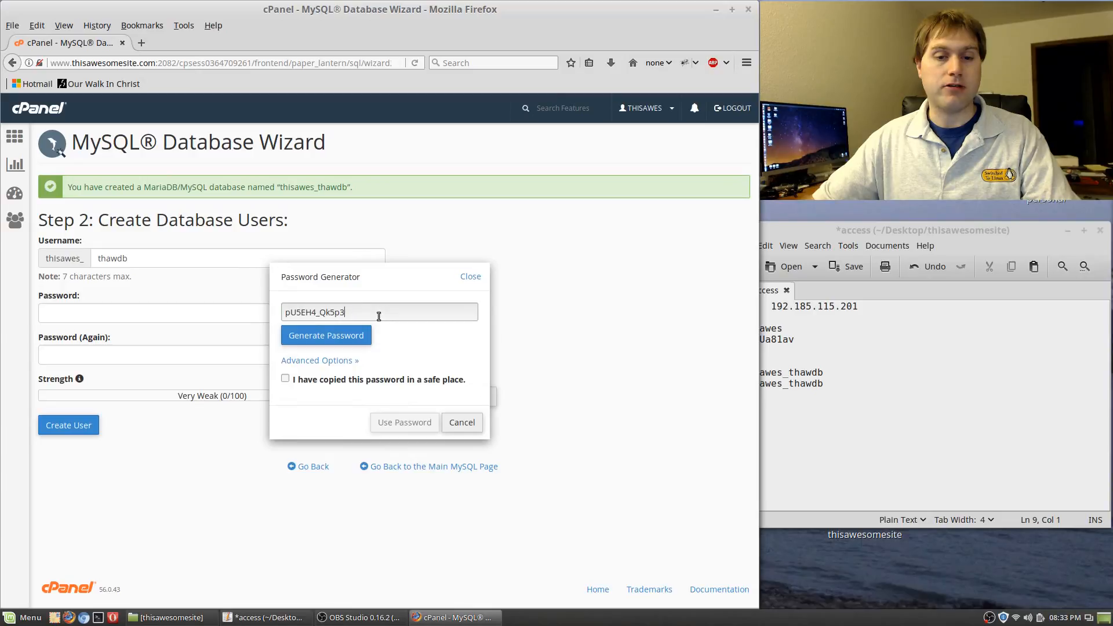
{"action": "left_click_drag", "start_coordinate": [376, 313], "coordinate": [266, 301]}
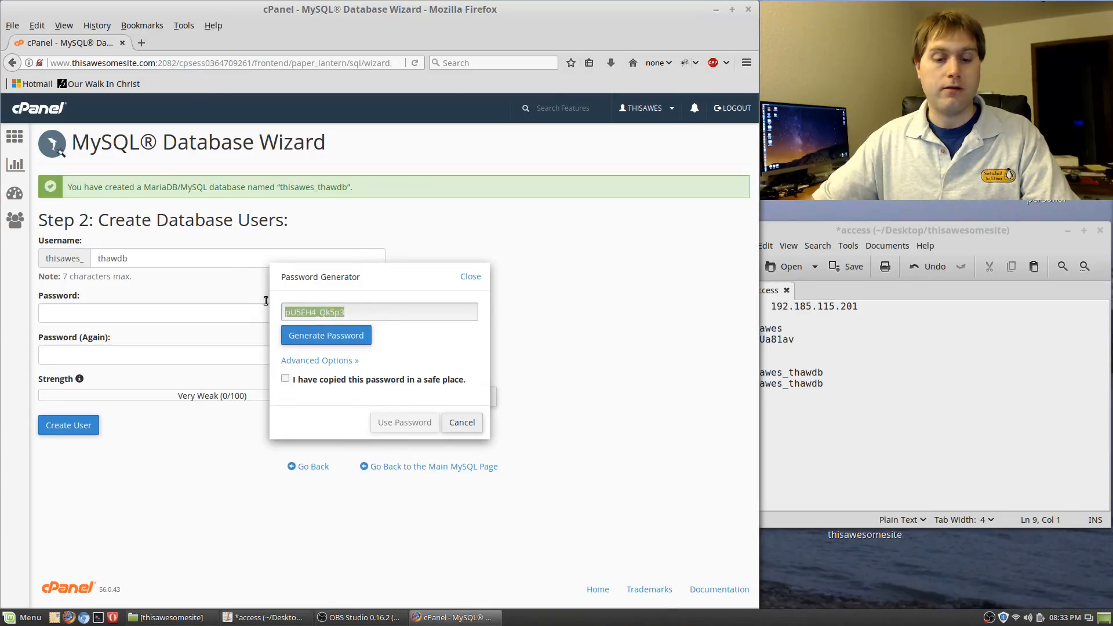
{"action": "left_click", "coordinate": [892, 456]}
{"action": "key", "text": "ctrl+v"}
{"action": "left_click", "coordinate": [342, 351]}
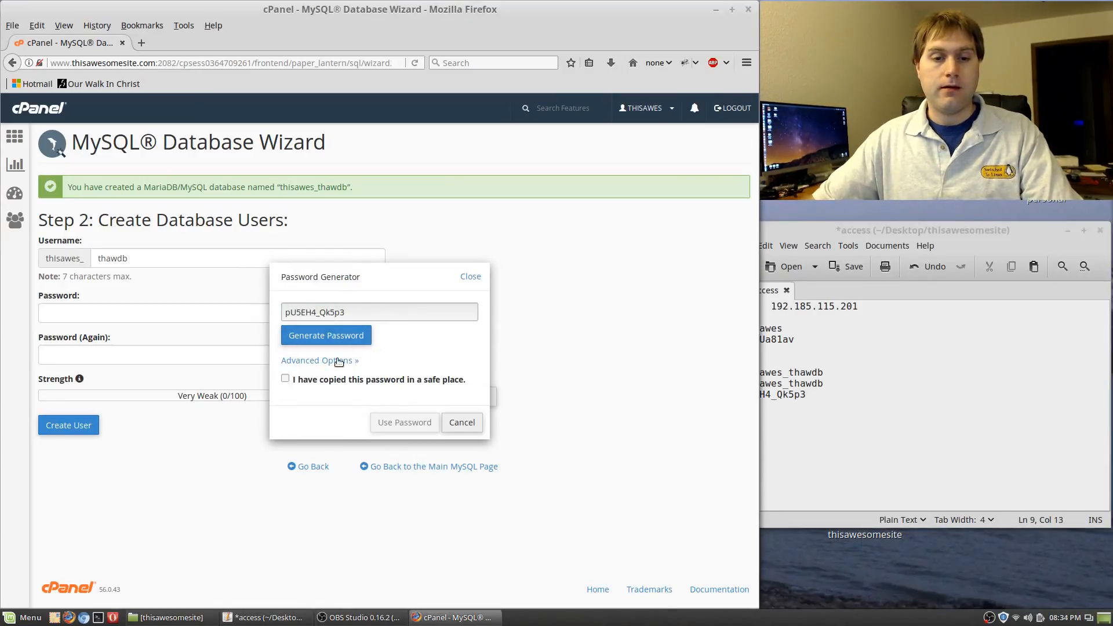
{"action": "left_click", "coordinate": [285, 379]}
{"action": "left_click", "coordinate": [424, 431]}
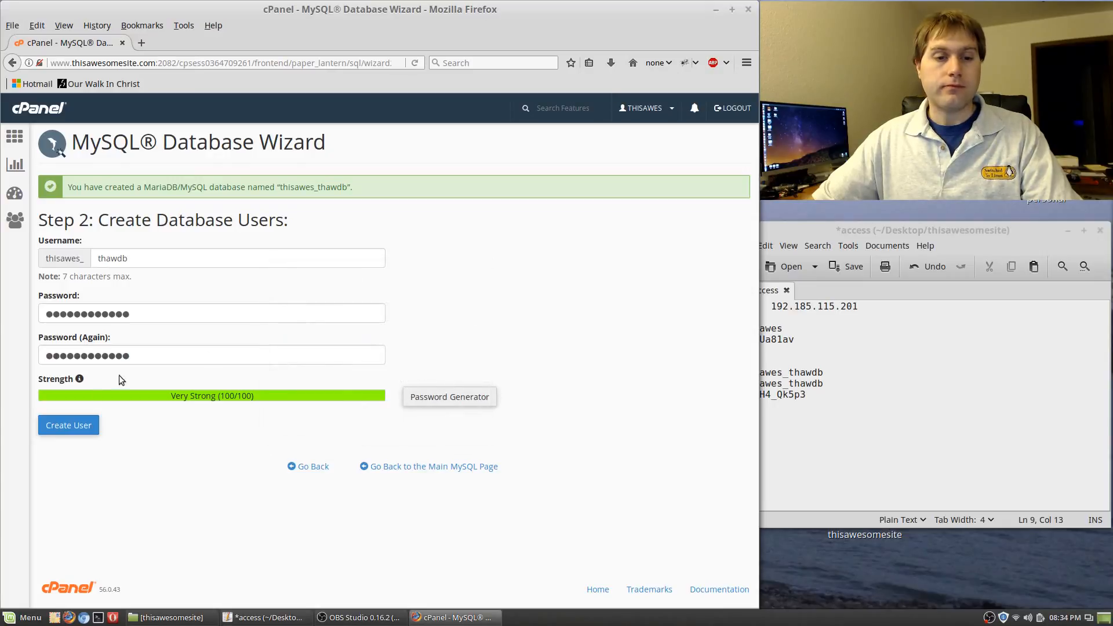
{"action": "left_click", "coordinate": [68, 425]}
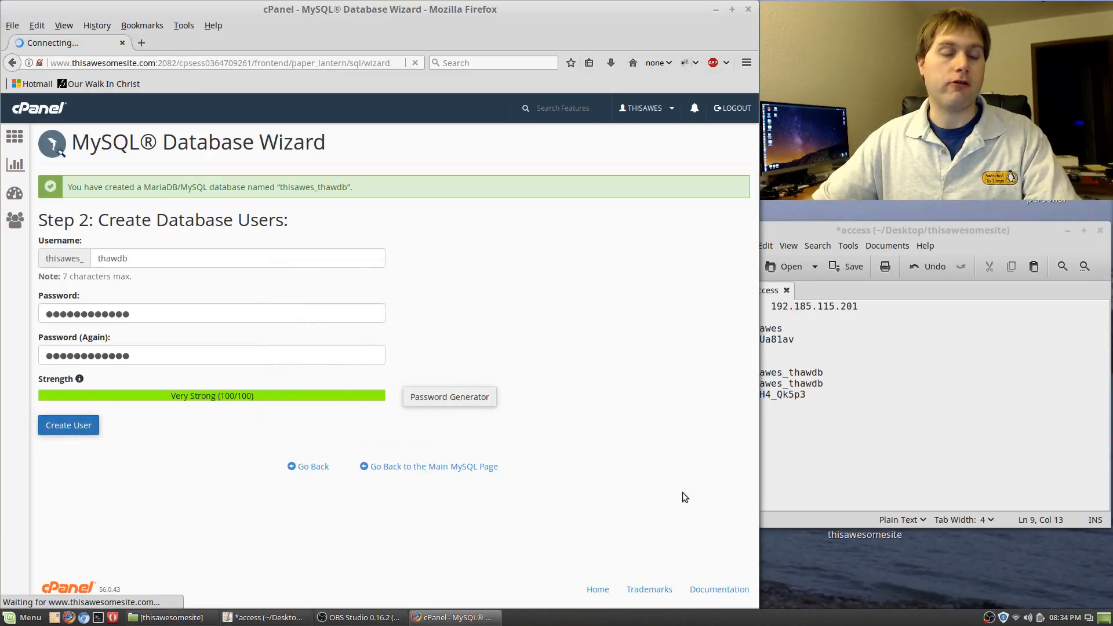
{"action": "key", "text": "alt+Tab"}
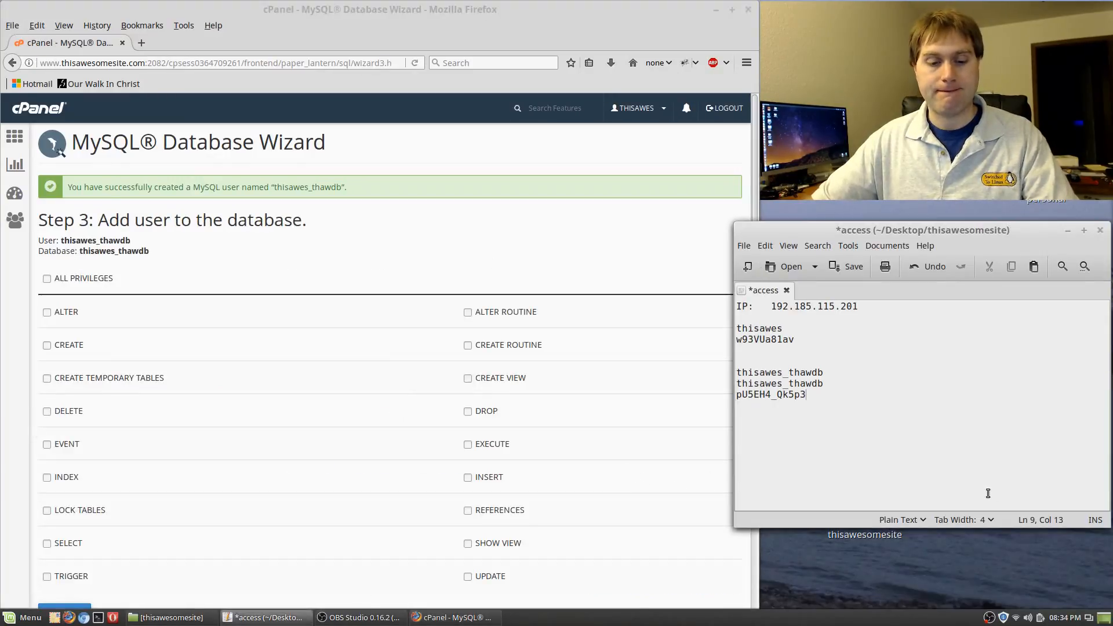
{"action": "key", "text": "ctrl+s"}
Grant user thawdb ALL PRIVILEGES on the thawdb database and finish the wizard
{"action": "left_click", "coordinate": [377, 18]}
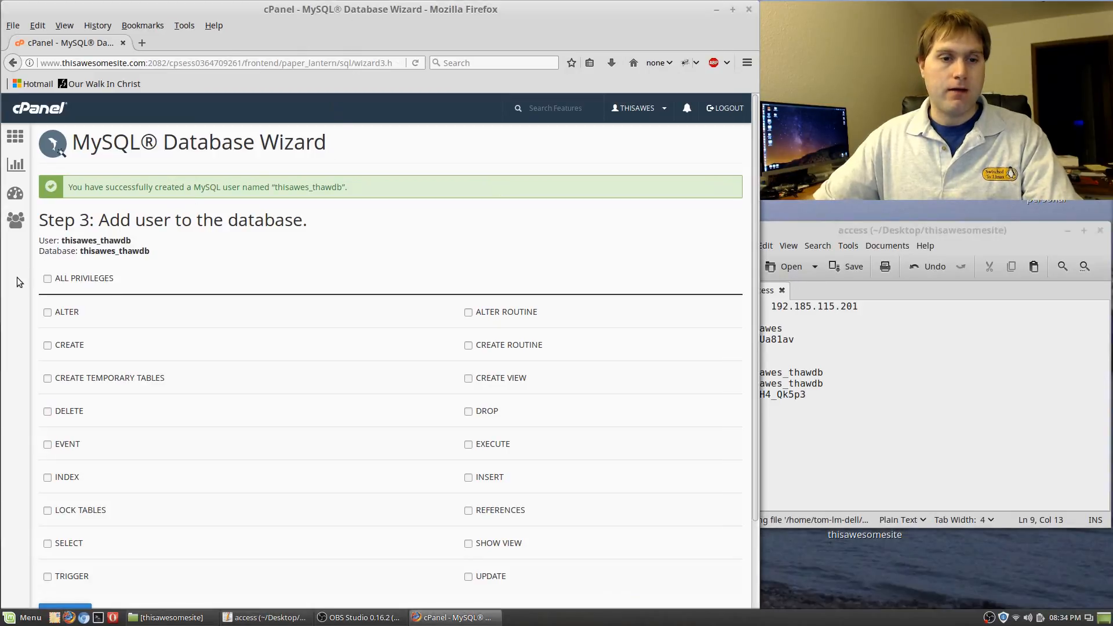
{"action": "left_click", "coordinate": [48, 279]}
{"action": "scroll", "coordinate": [268, 400], "scroll_direction": "down", "scroll_amount": 3}
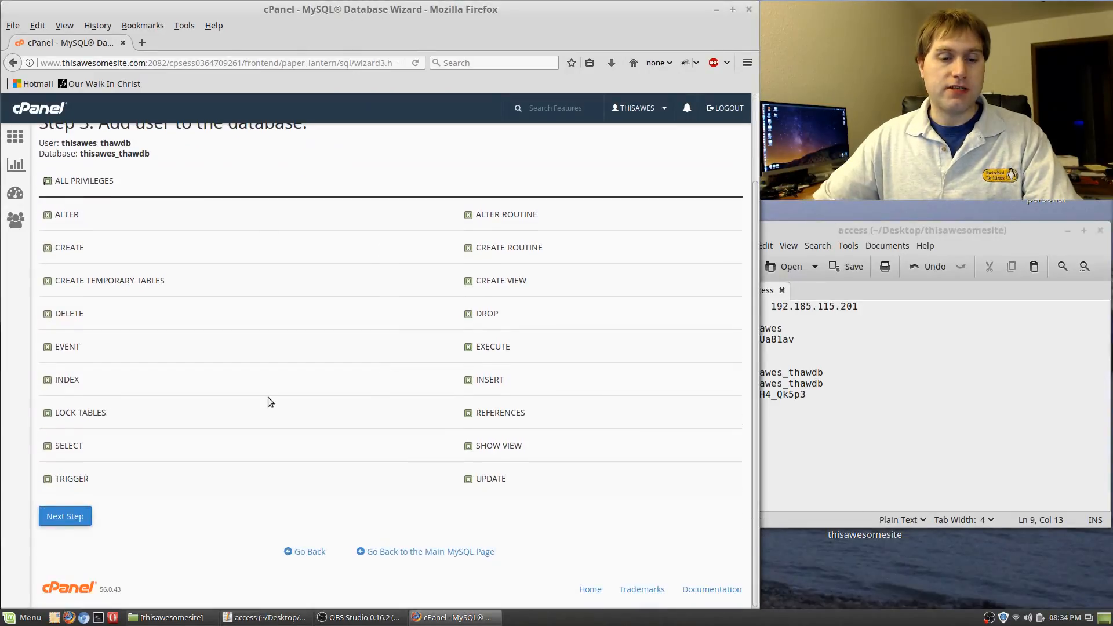
{"action": "left_click", "coordinate": [64, 516]}
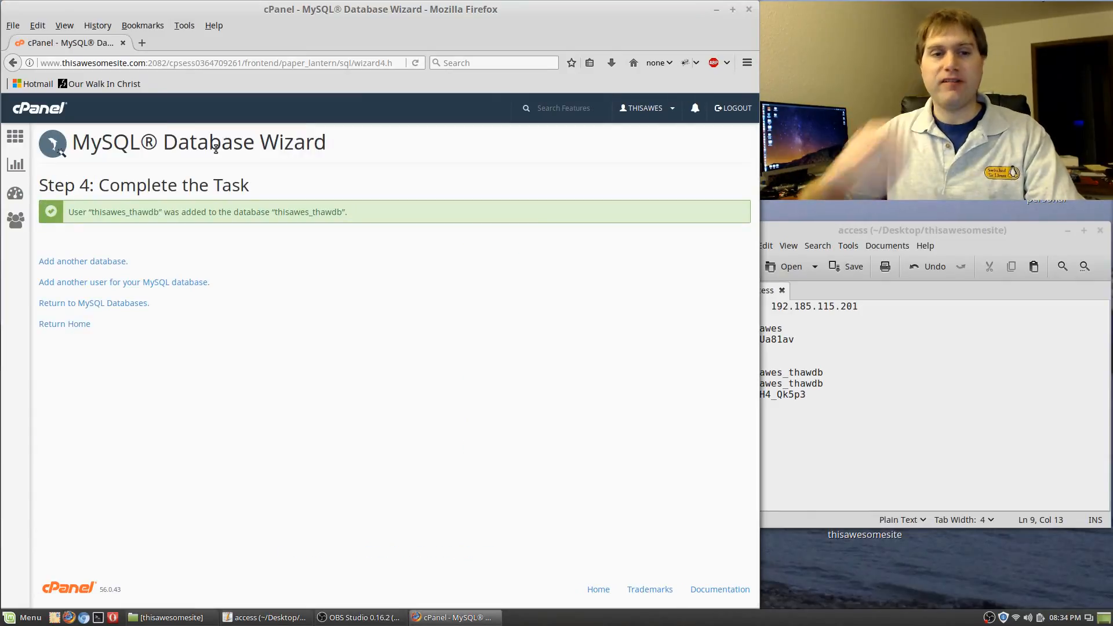
Return to the cPanel home page and scroll through its tool sections
{"action": "left_click", "coordinate": [40, 108]}
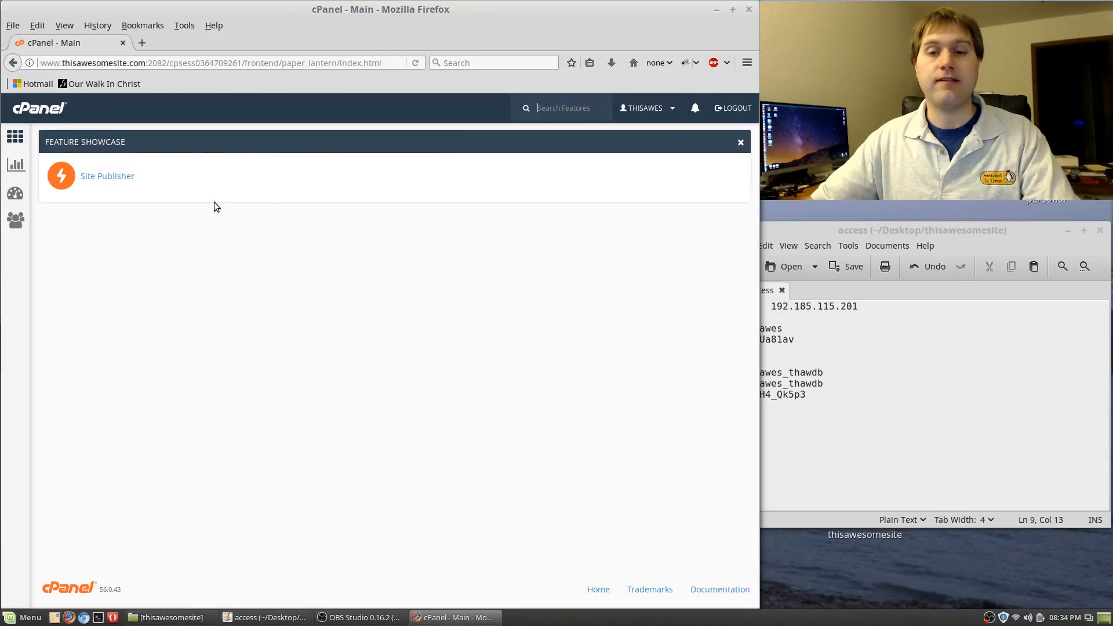
{"action": "scroll", "coordinate": [444, 455], "scroll_direction": "down", "scroll_amount": 3}
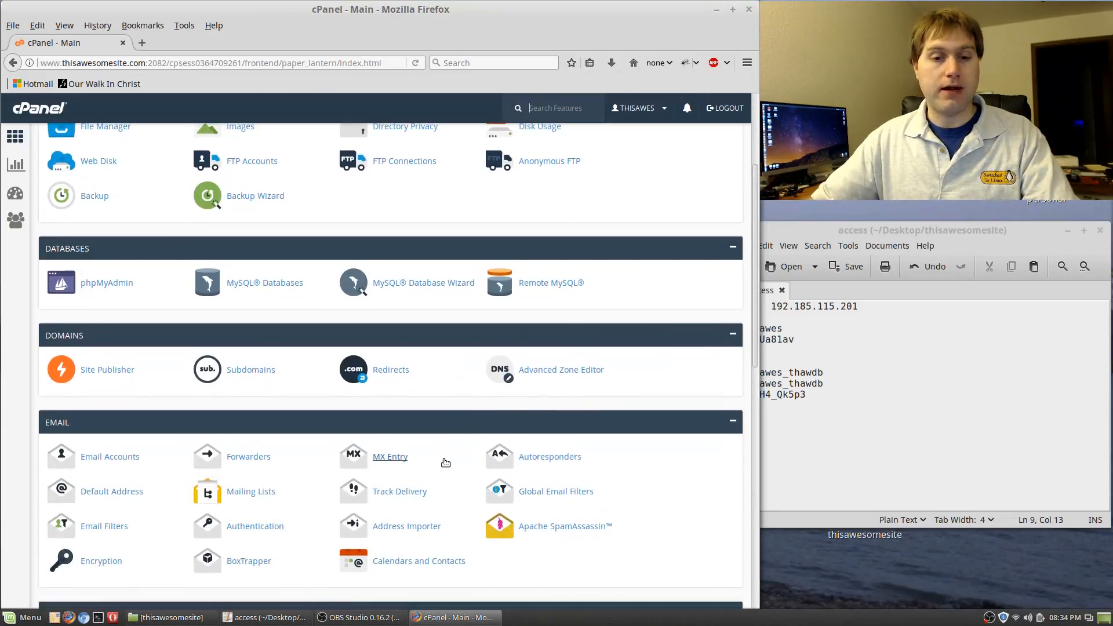
{"action": "scroll", "coordinate": [445, 460], "scroll_direction": "down", "scroll_amount": 6}
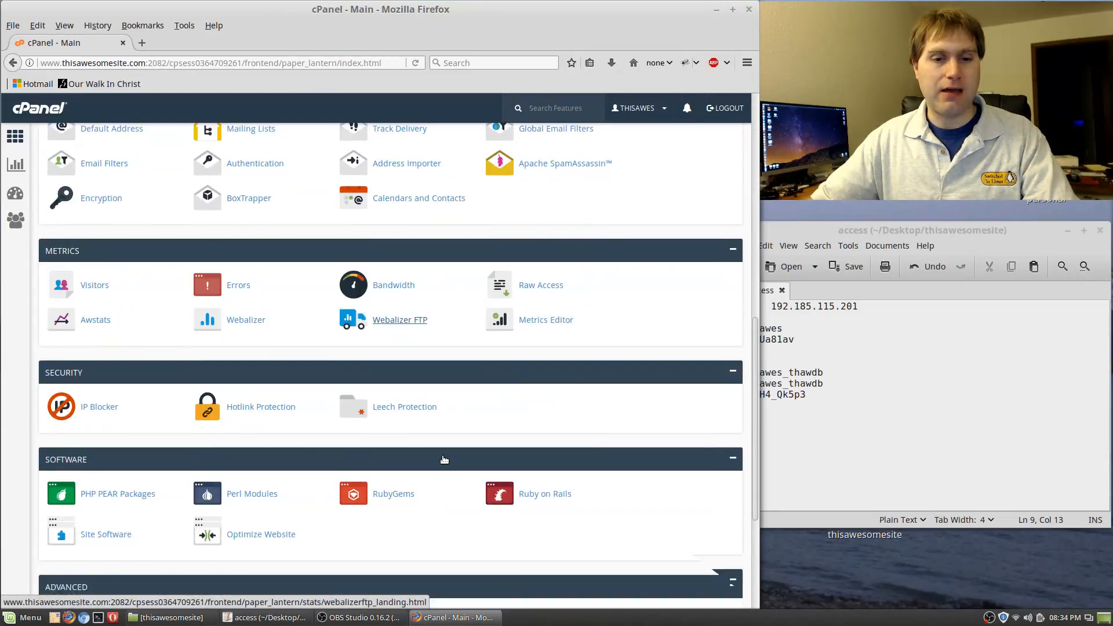
{"action": "scroll", "coordinate": [443, 456], "scroll_direction": "down", "scroll_amount": 3}
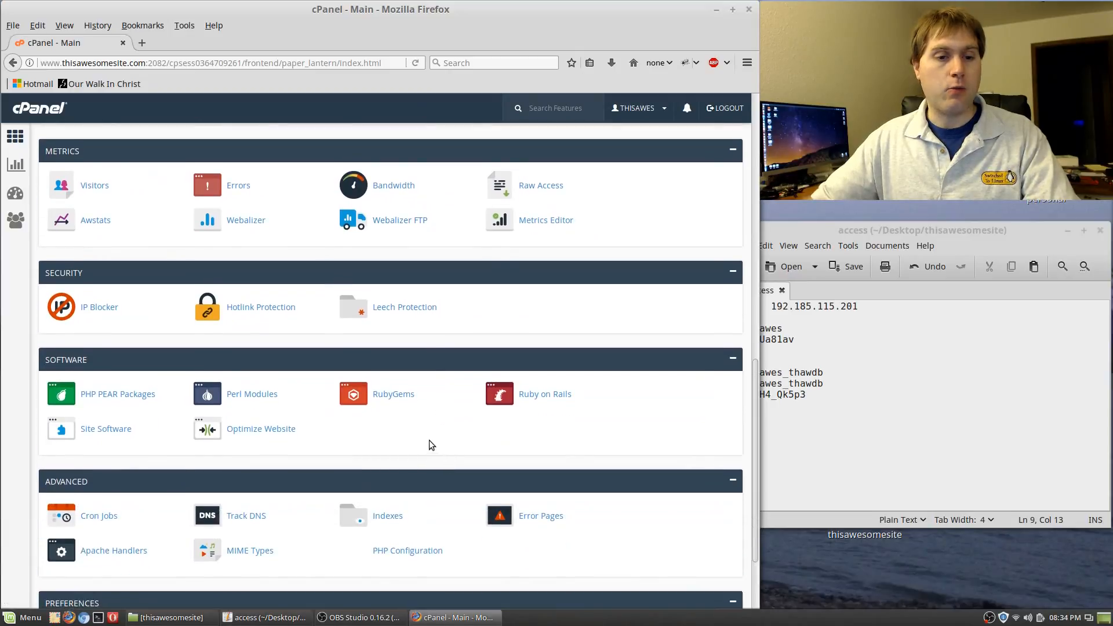
{"action": "scroll", "coordinate": [429, 445], "scroll_direction": "down", "scroll_amount": 3}
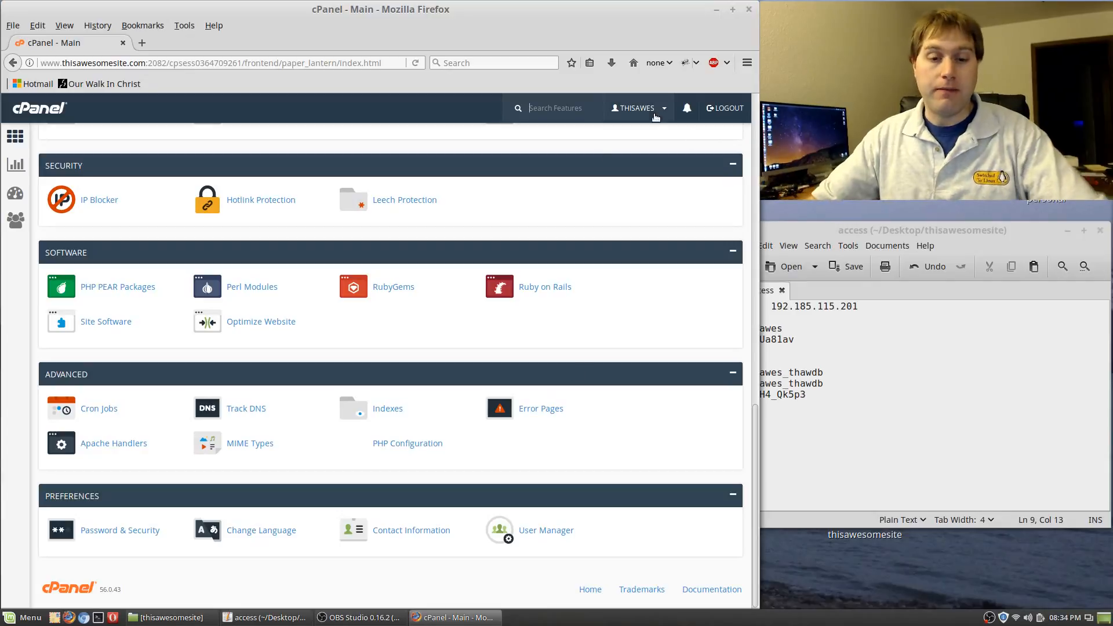
{"action": "scroll", "coordinate": [386, 335], "scroll_direction": "up", "scroll_amount": 5}
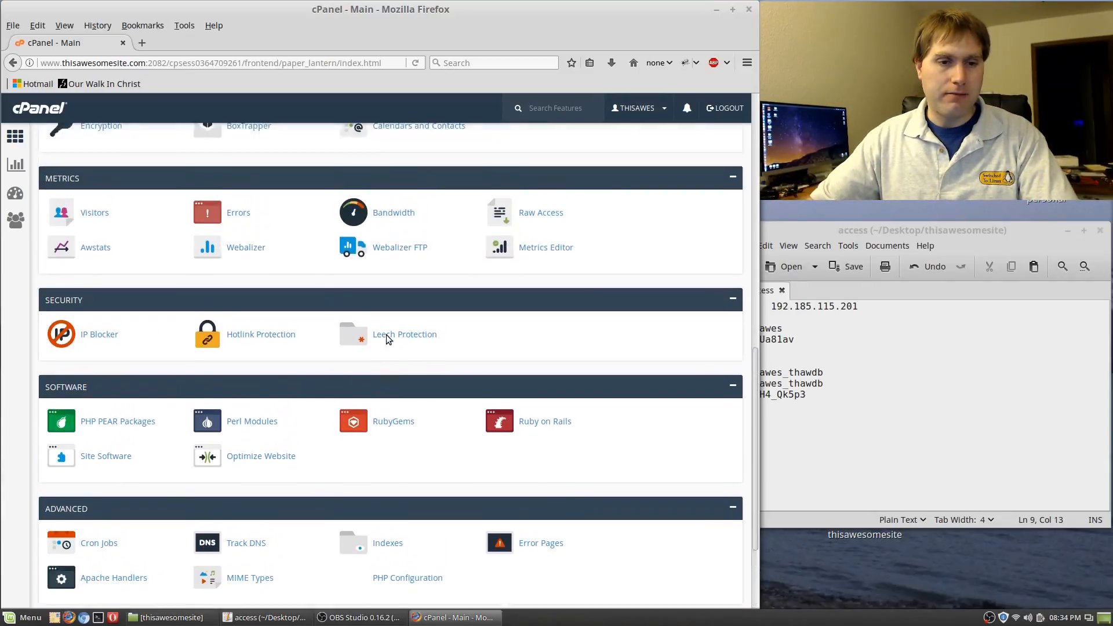
{"action": "scroll", "coordinate": [386, 335], "scroll_direction": "up", "scroll_amount": 10}
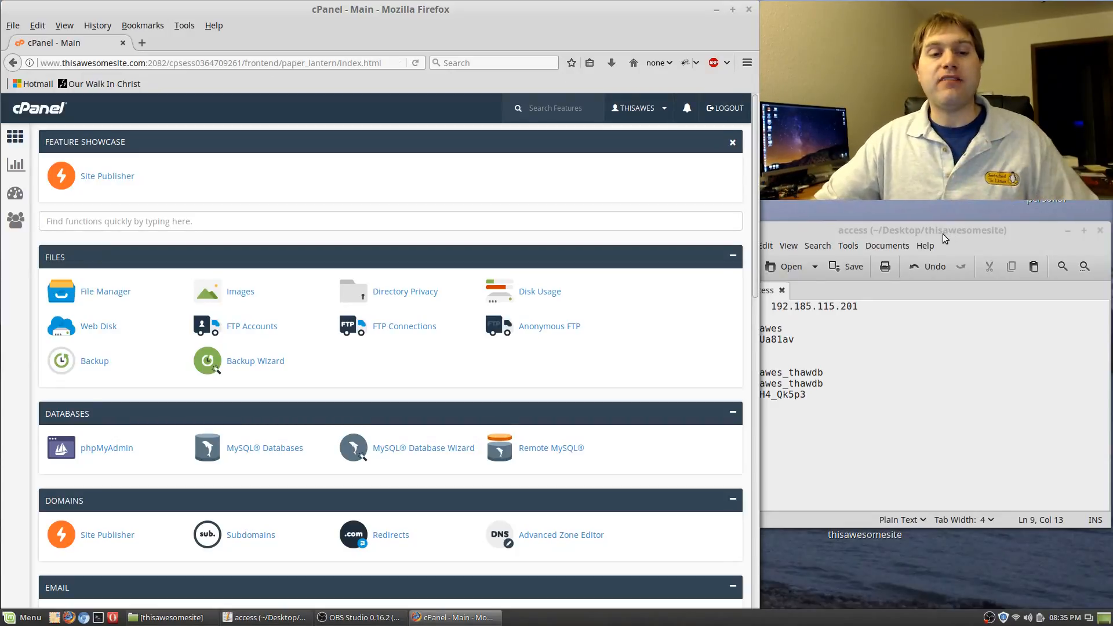
Dismiss the accidentally opened gedit Help menu and minimize the access notes window
{"action": "left_click", "coordinate": [973, 230]}
{"action": "key", "text": "alt+h"}
{"action": "left_click", "coordinate": [1022, 235]}
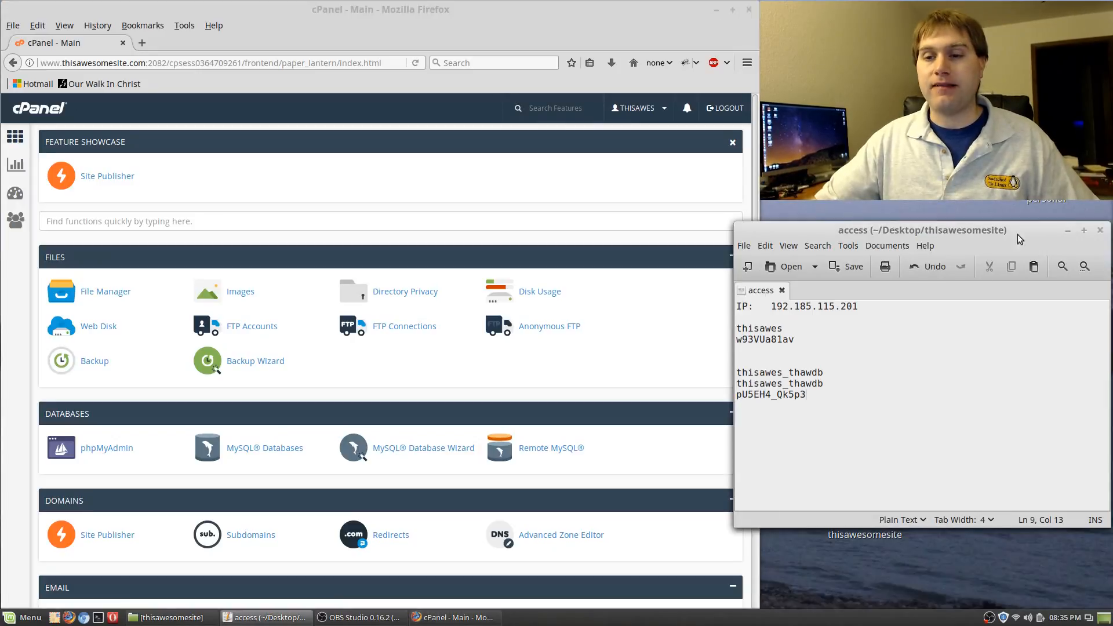
{"action": "left_click", "coordinate": [1067, 230]}
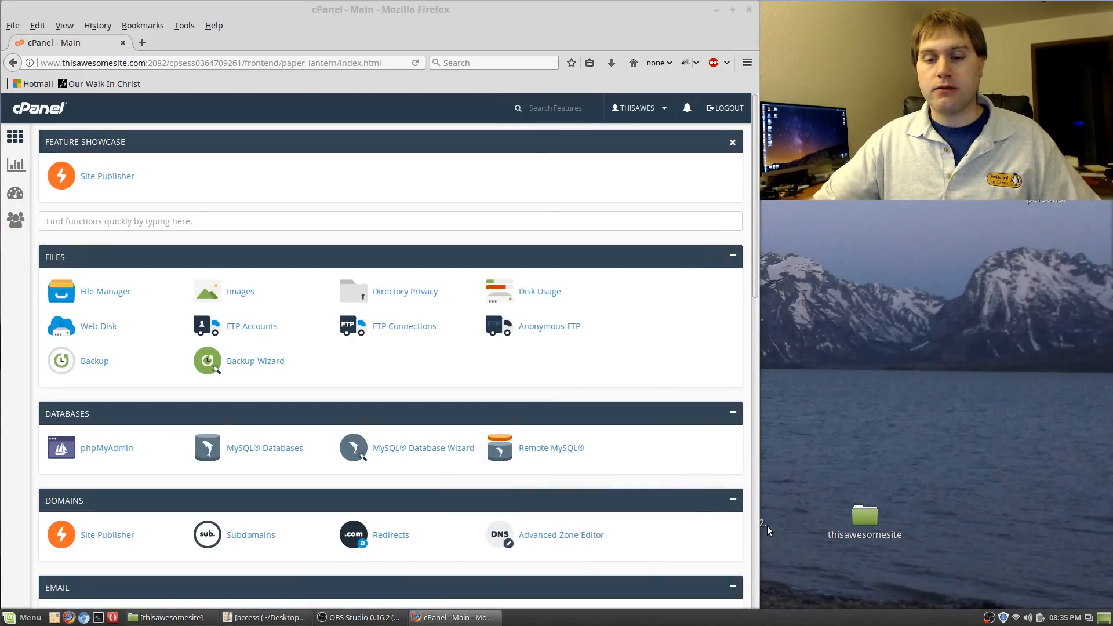
Extract the wordpress folder from wordpress-4.7.2.zip to the desktop, placing it beside thisawesomesite
{"action": "left_click_drag", "start_coordinate": [767, 526], "coordinate": [896, 499]}
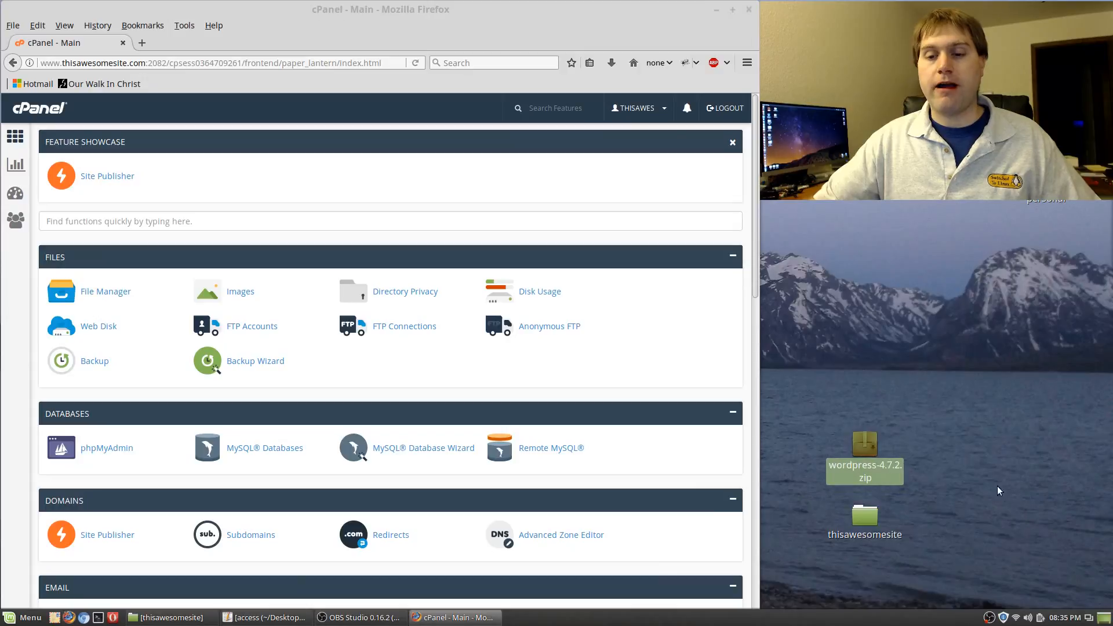
{"action": "double_click", "coordinate": [867, 455]}
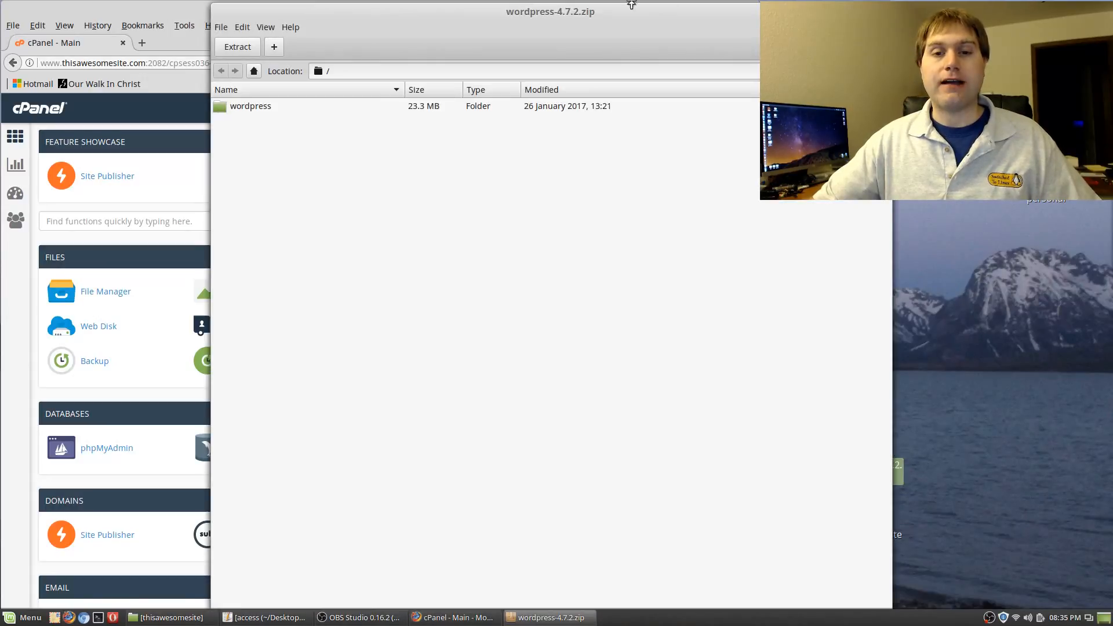
{"action": "left_click_drag", "start_coordinate": [256, 107], "coordinate": [974, 516]}
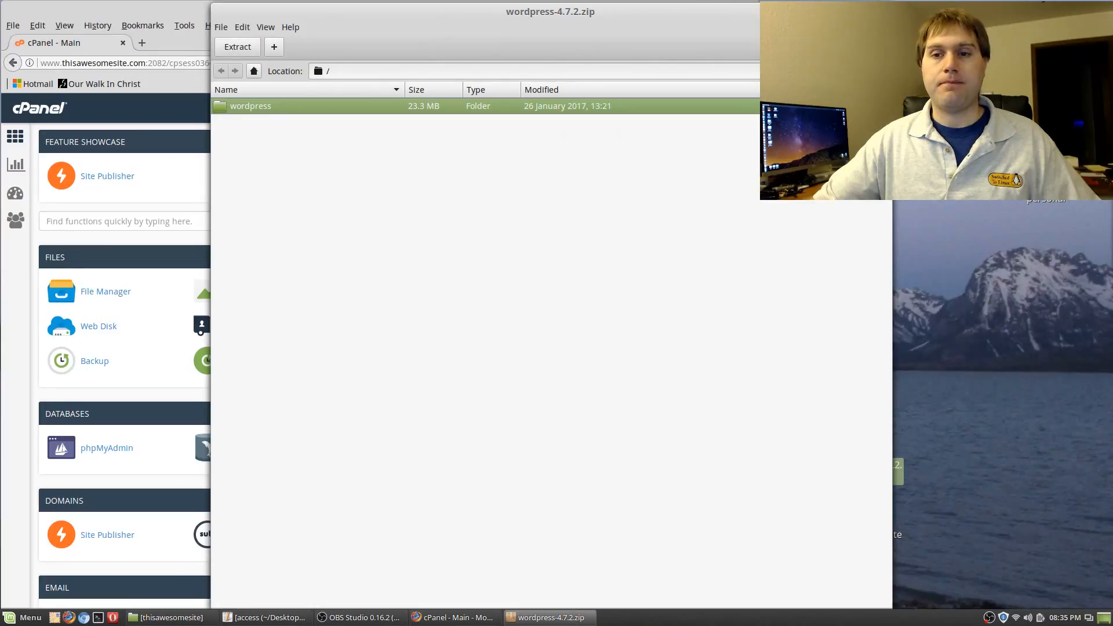
{"action": "left_click", "coordinate": [882, 11]}
{"action": "left_click", "coordinate": [716, 9]}
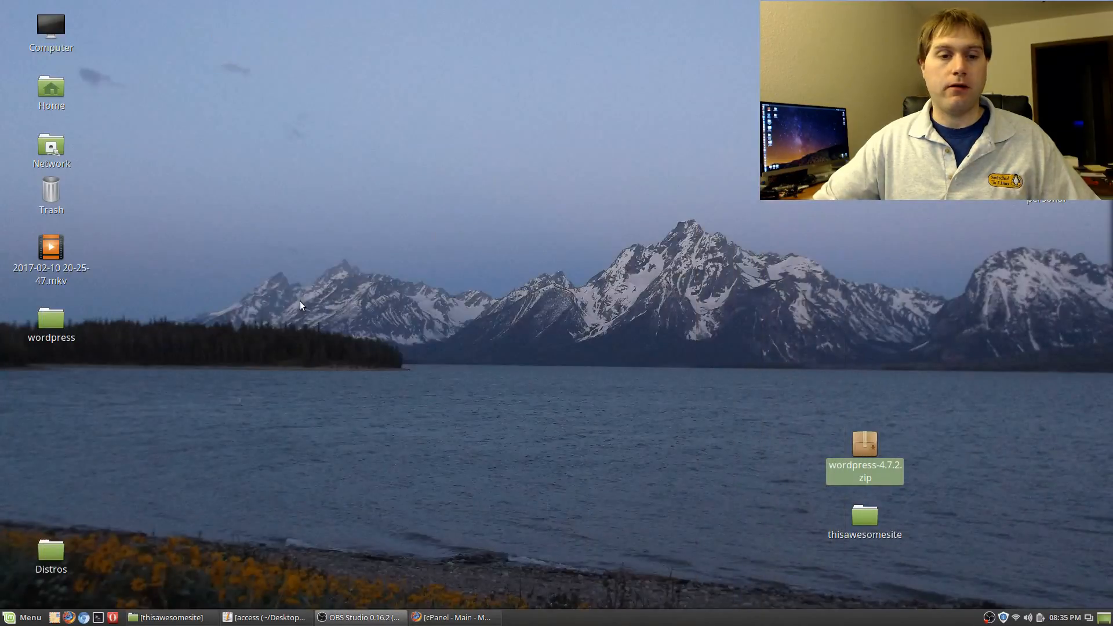
{"action": "left_click_drag", "start_coordinate": [40, 319], "coordinate": [945, 447]}
{"action": "left_click", "coordinate": [478, 617]}
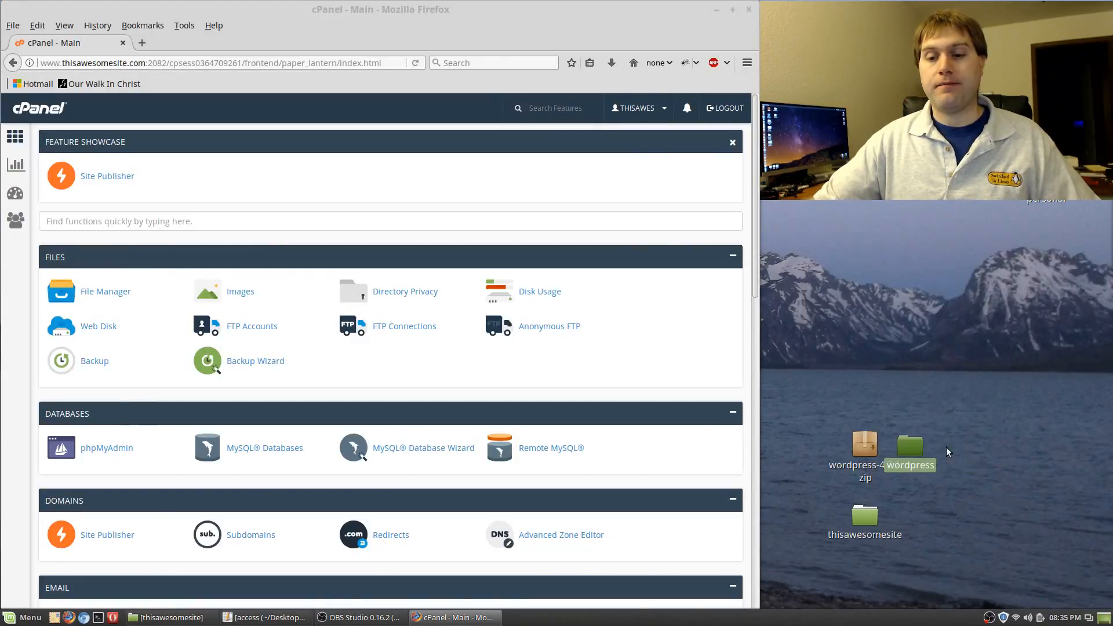
Open the wordpress folder in Nemo, move its window left, and launch FileZilla from the Mint Menu
{"action": "double_click", "coordinate": [909, 444]}
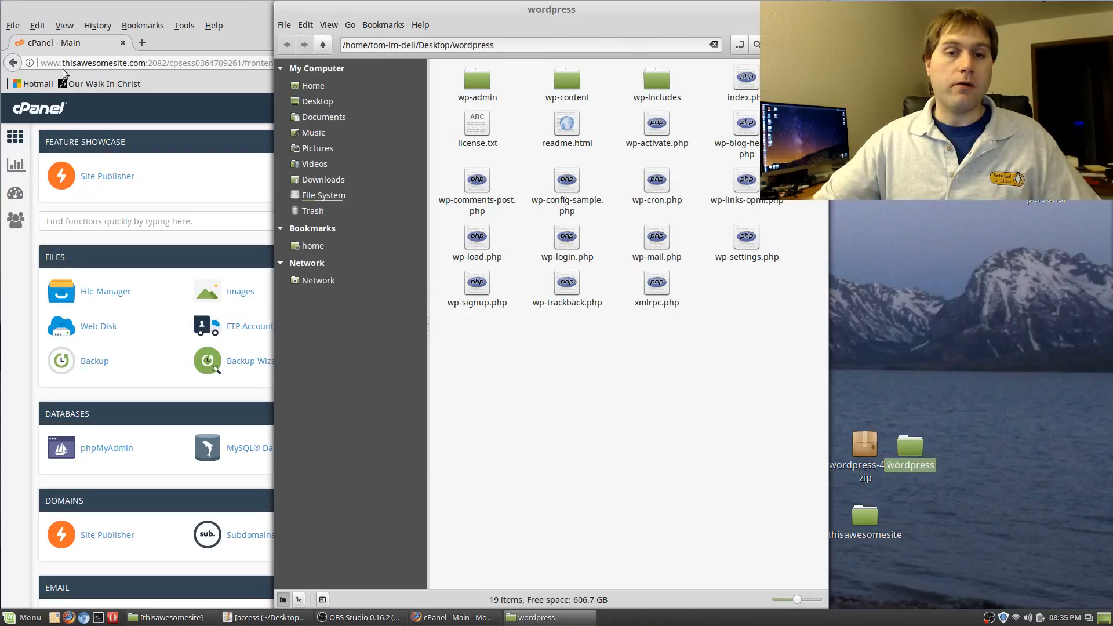
{"action": "left_click_drag", "start_coordinate": [360, 11], "coordinate": [87, 12]}
{"action": "left_click", "coordinate": [23, 617]}
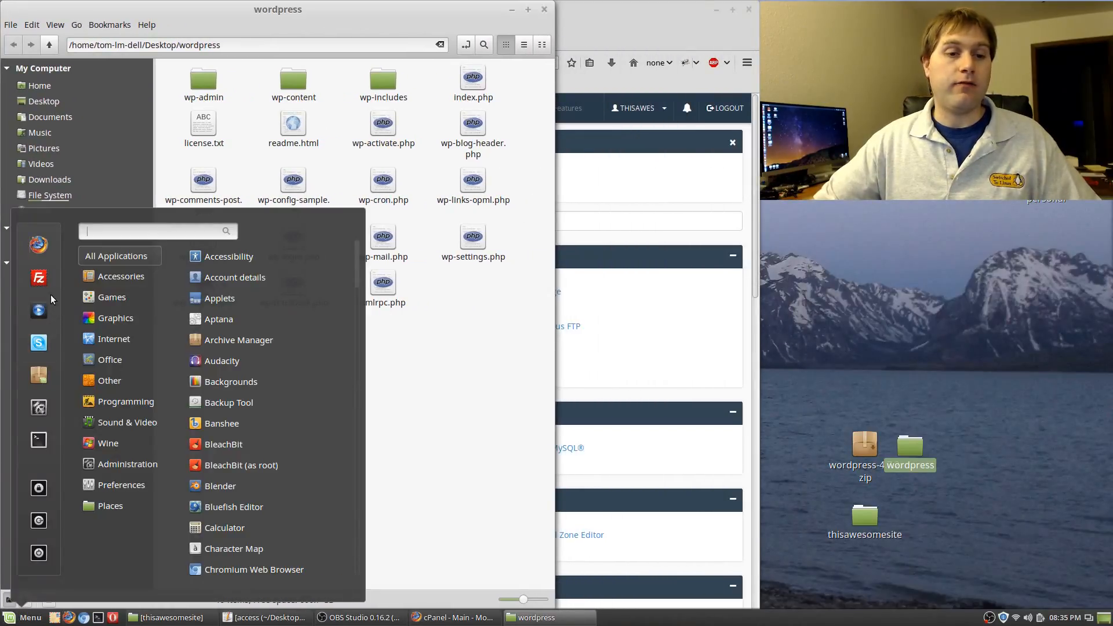
{"action": "left_click", "coordinate": [42, 281]}
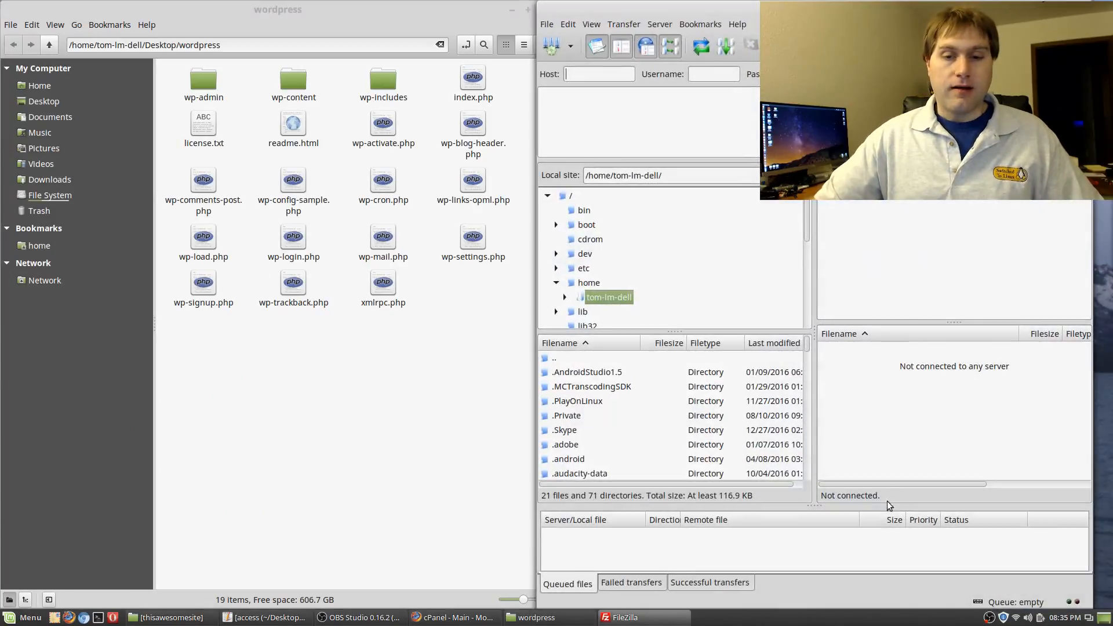
Fill Quickconnect with host ftp.thisawesomesite.com and the account username from the notes, then try connecting
{"action": "left_click", "coordinate": [593, 79]}
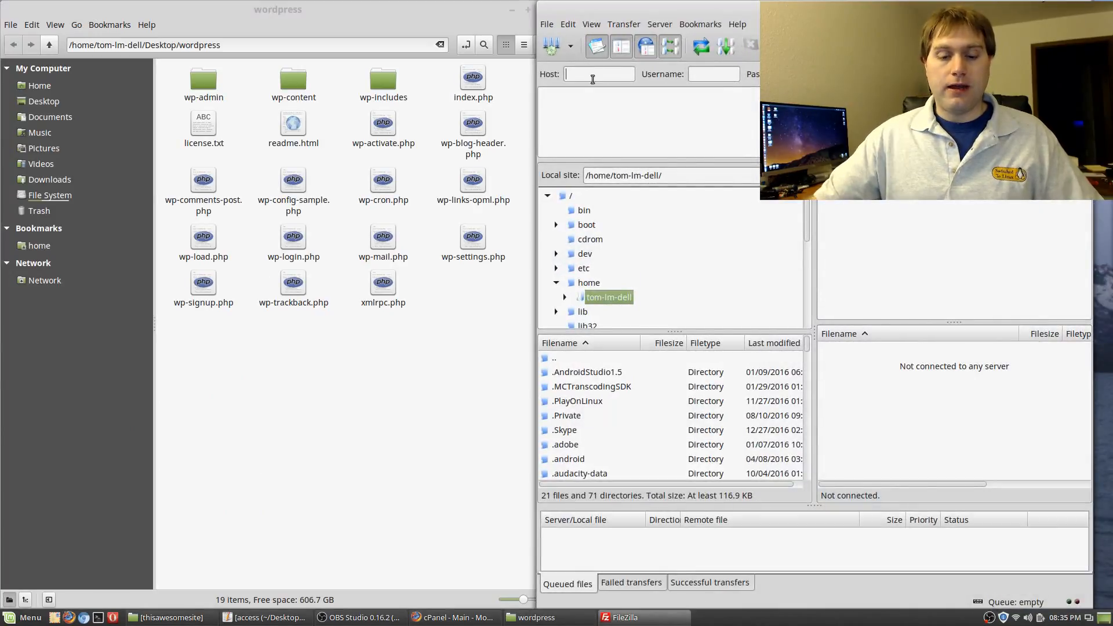
{"action": "type", "text": "ftp"}
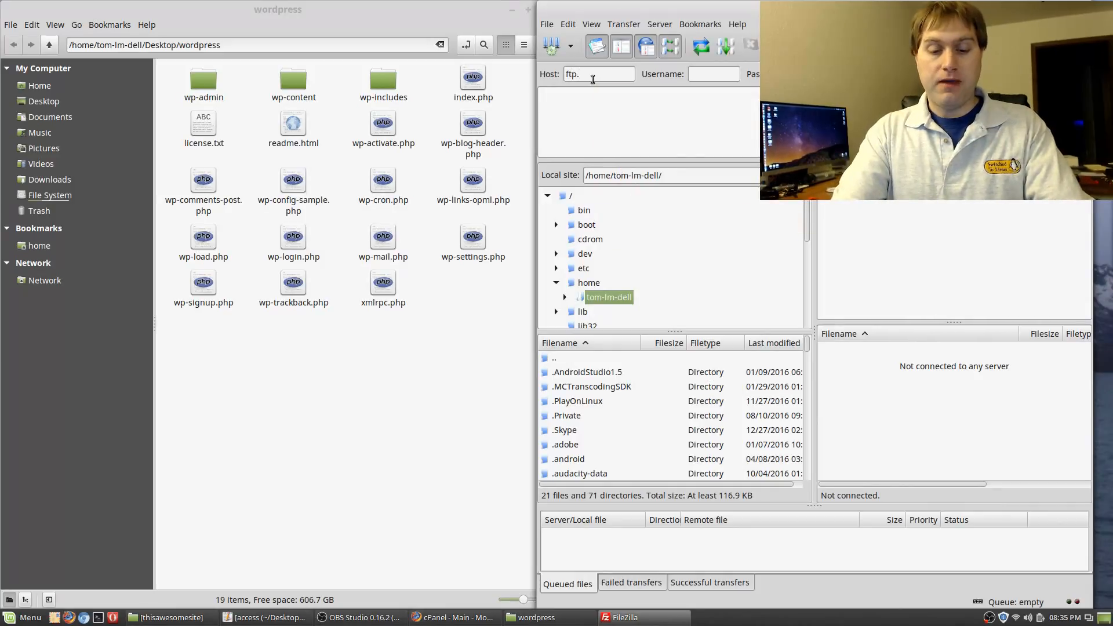
{"action": "type", "text": ".thisawe"}
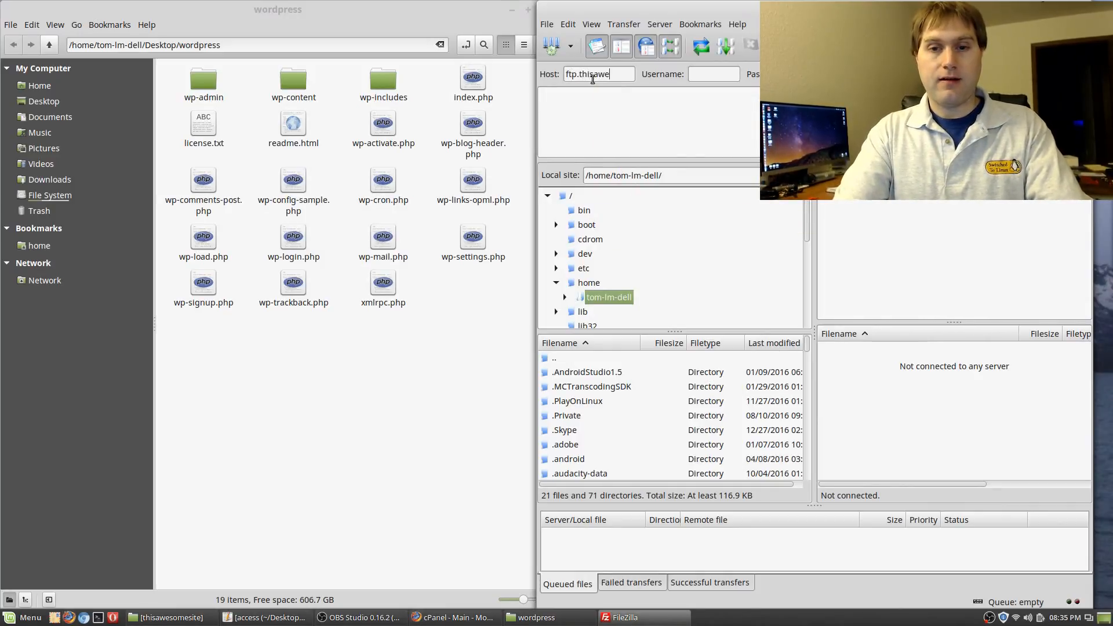
{"action": "type", "text": "somesite.com"}
{"action": "key", "text": "Tab"}
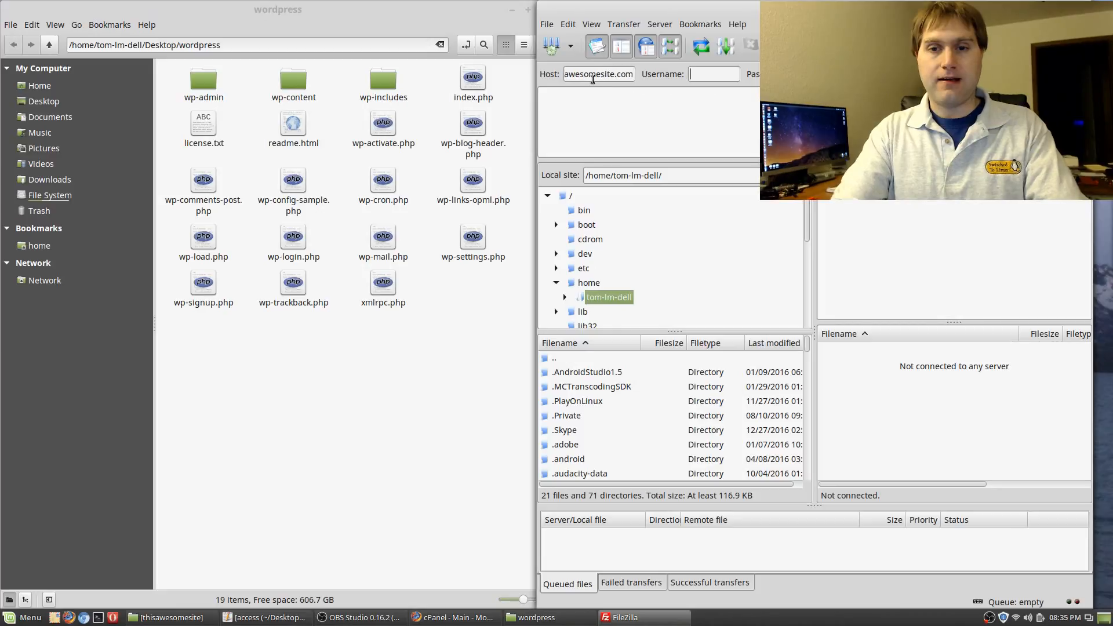
{"action": "left_click", "coordinate": [268, 617]}
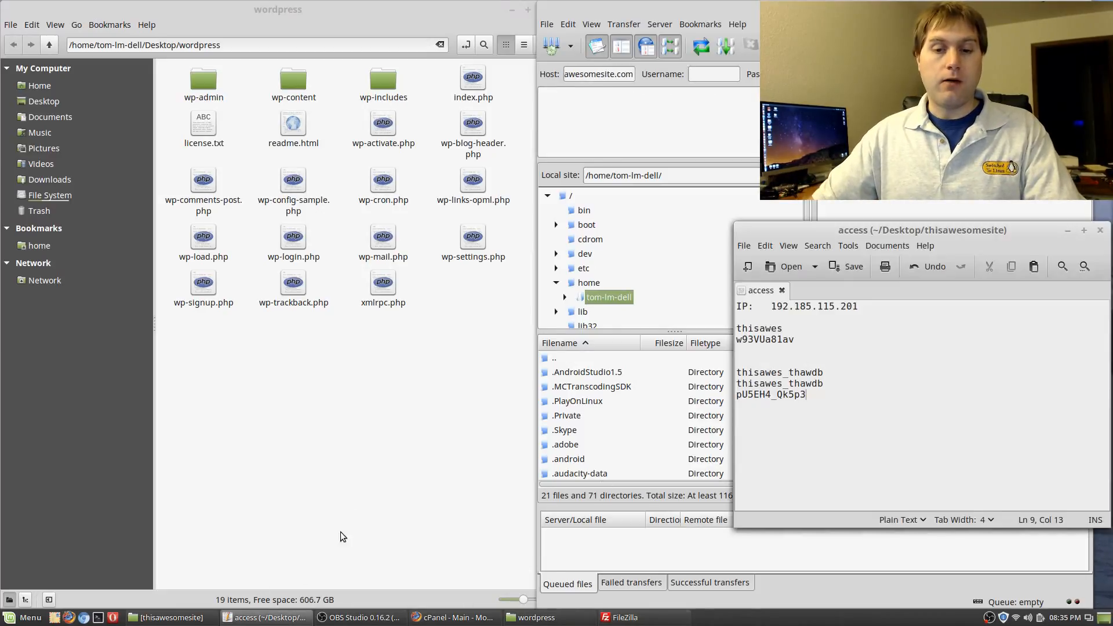
{"action": "left_click_drag", "start_coordinate": [951, 233], "coordinate": [338, 179]}
{"action": "left_click_drag", "start_coordinate": [171, 276], "coordinate": [121, 276]}
{"action": "key", "text": "ctrl+c"}
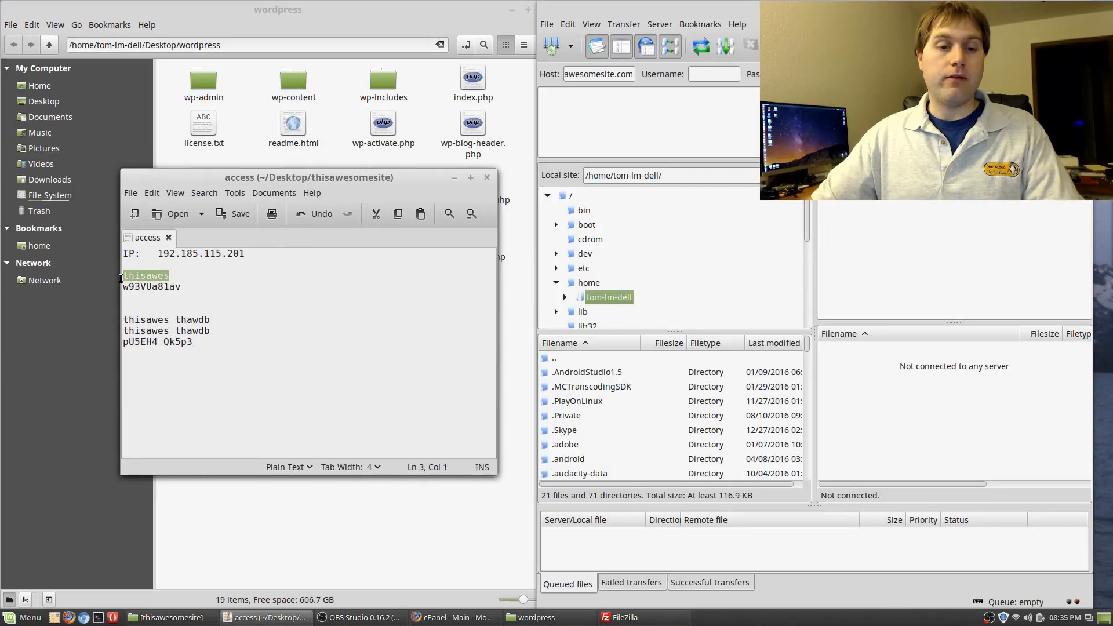
{"action": "left_click", "coordinate": [718, 74]}
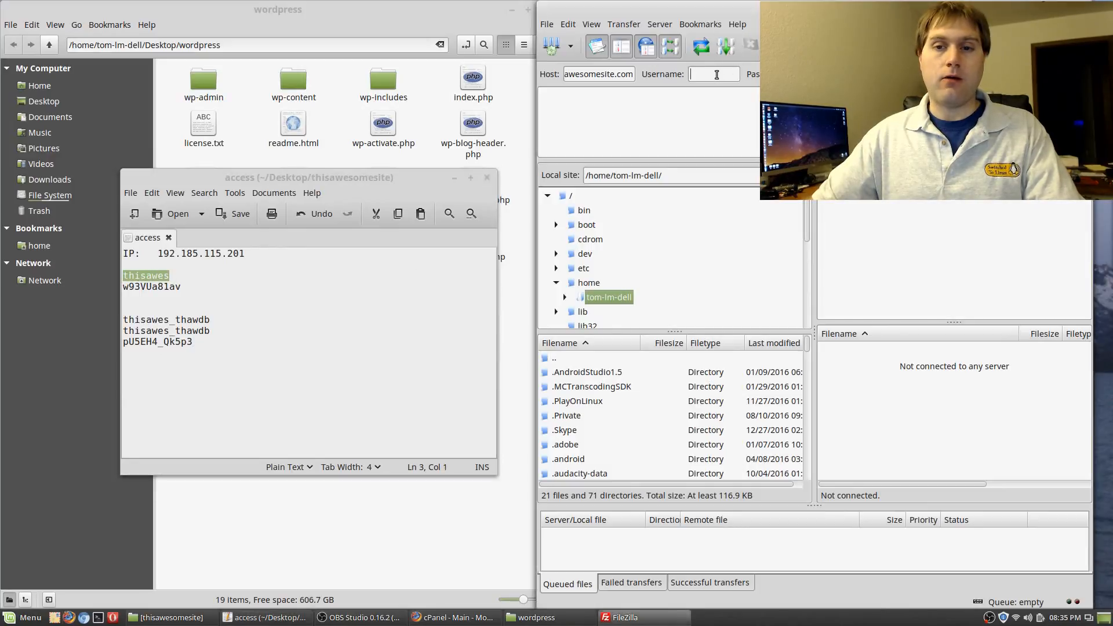
{"action": "key", "text": "ctrl+v"}
{"action": "left_click", "coordinate": [371, 293]}
{"action": "left_click_drag", "start_coordinate": [192, 287], "coordinate": [117, 288]}
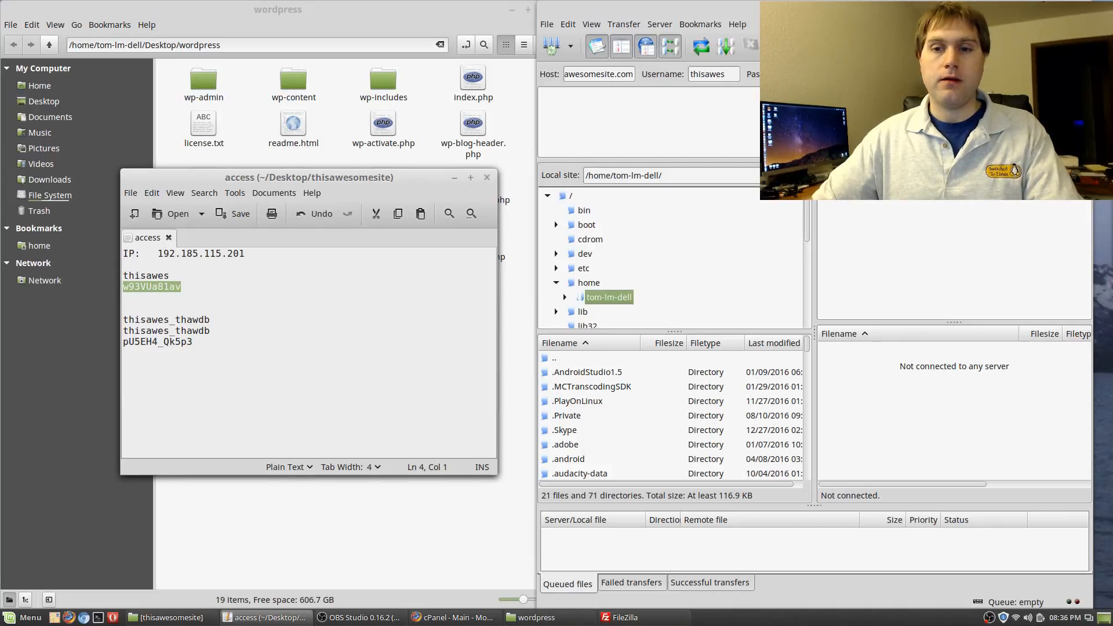
{"action": "left_click", "coordinate": [806, 74]}
{"action": "key", "text": "Return"}
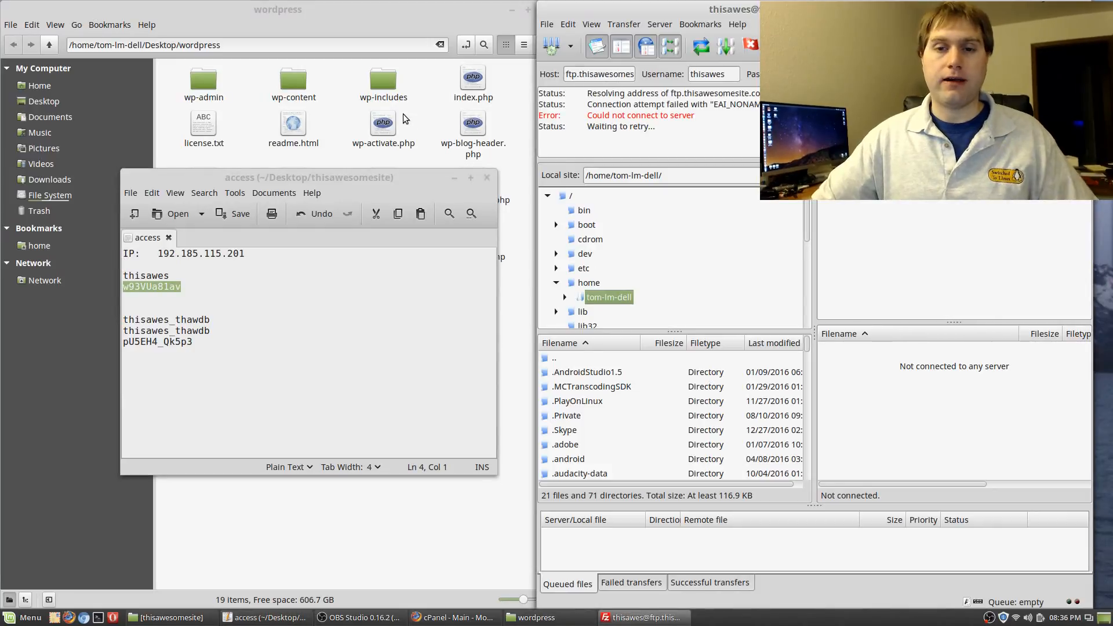
Replace the host with the server IP 192.185.115.201 and connect
{"action": "left_click_drag", "start_coordinate": [606, 74], "coordinate": [682, 75]}
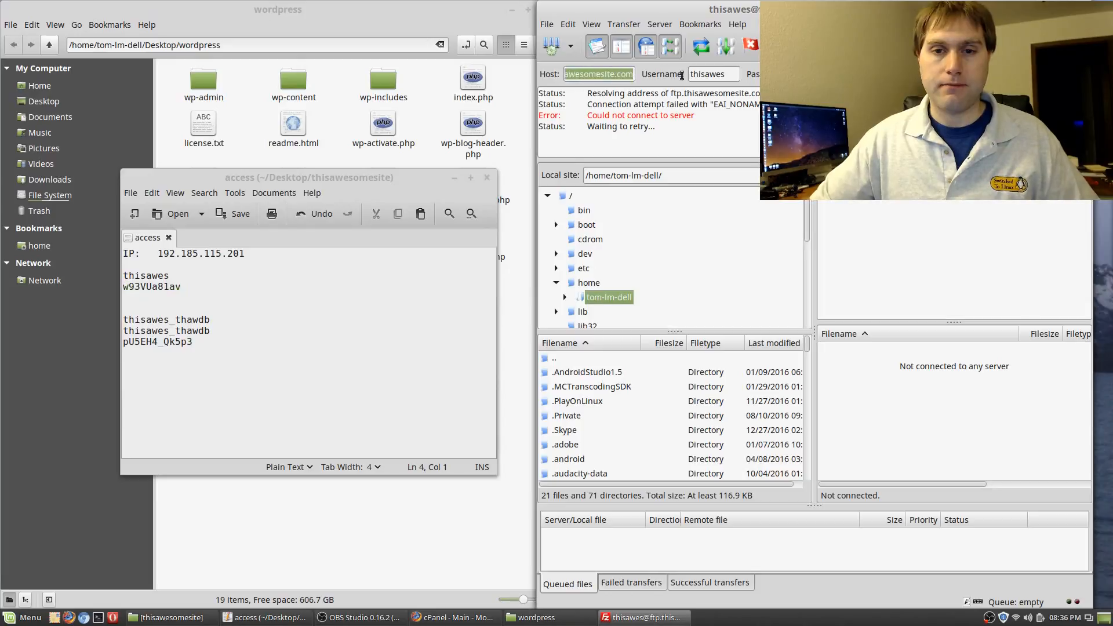
{"action": "left_click_drag", "start_coordinate": [271, 253], "coordinate": [223, 255]}
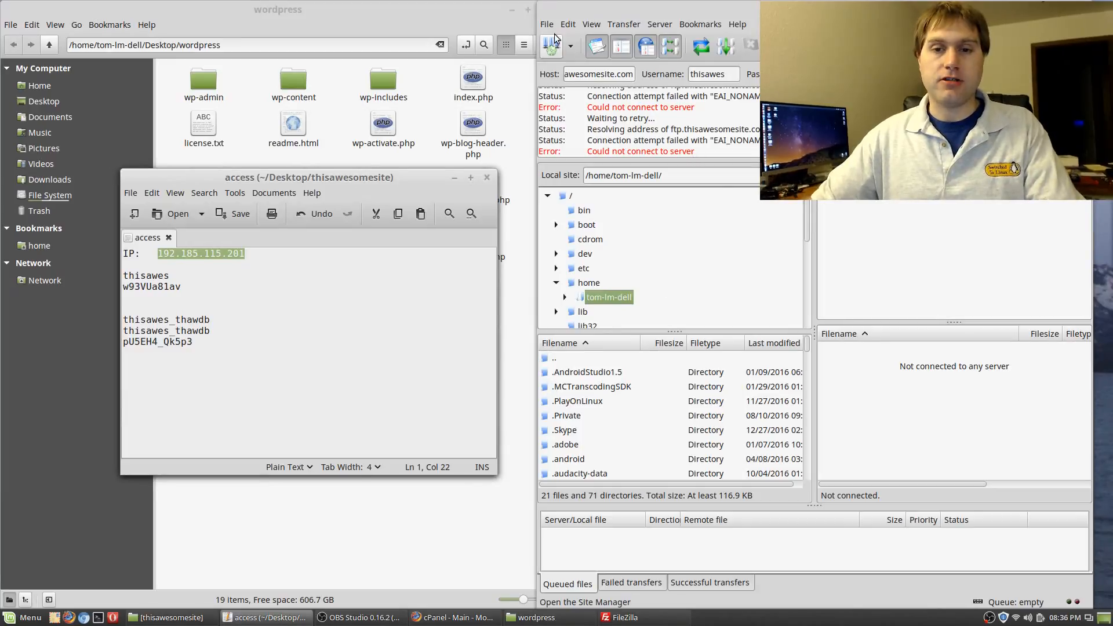
{"action": "left_click", "coordinate": [595, 75]}
{"action": "double_click", "coordinate": [596, 75]}
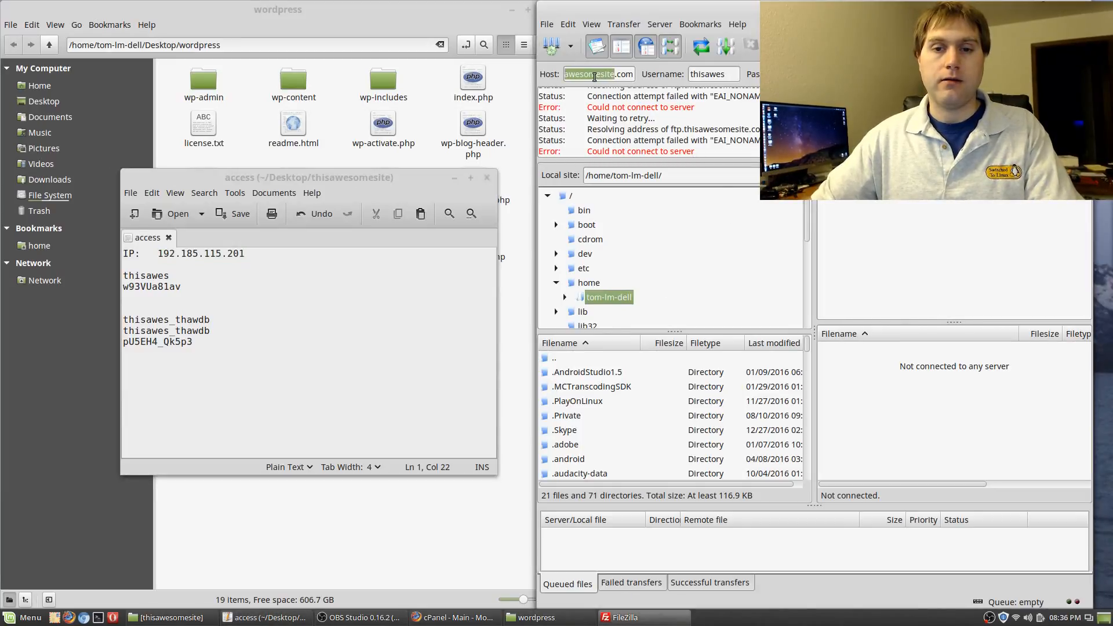
{"action": "key", "text": "BackSpace"}
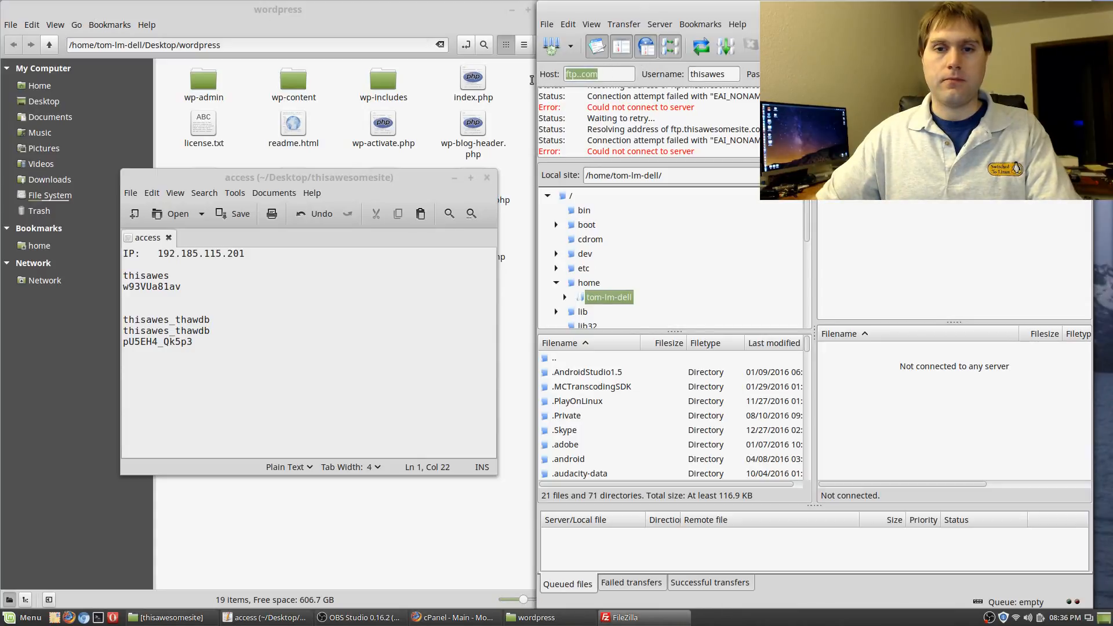
{"action": "type", "text": "192.185.115.201"}
{"action": "key", "text": "Return"}
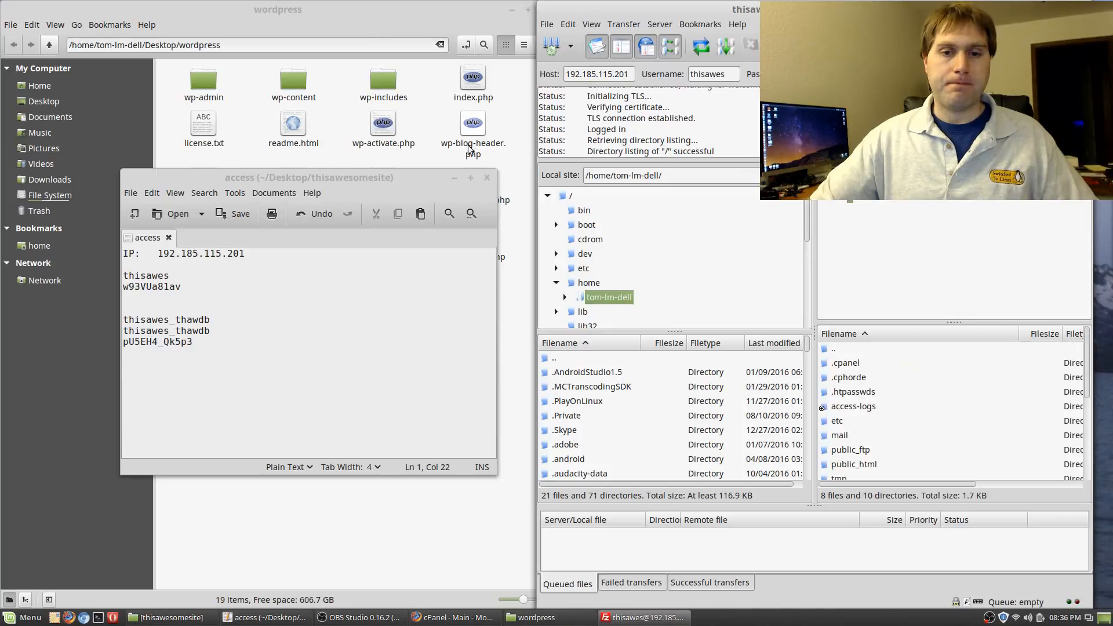
Open public_html on the server and delete wp-config.php, confirming the deletion
{"action": "left_click", "coordinate": [454, 177]}
{"action": "left_click", "coordinate": [948, 447]}
{"action": "scroll", "coordinate": [931, 433], "scroll_direction": "down", "scroll_amount": 1}
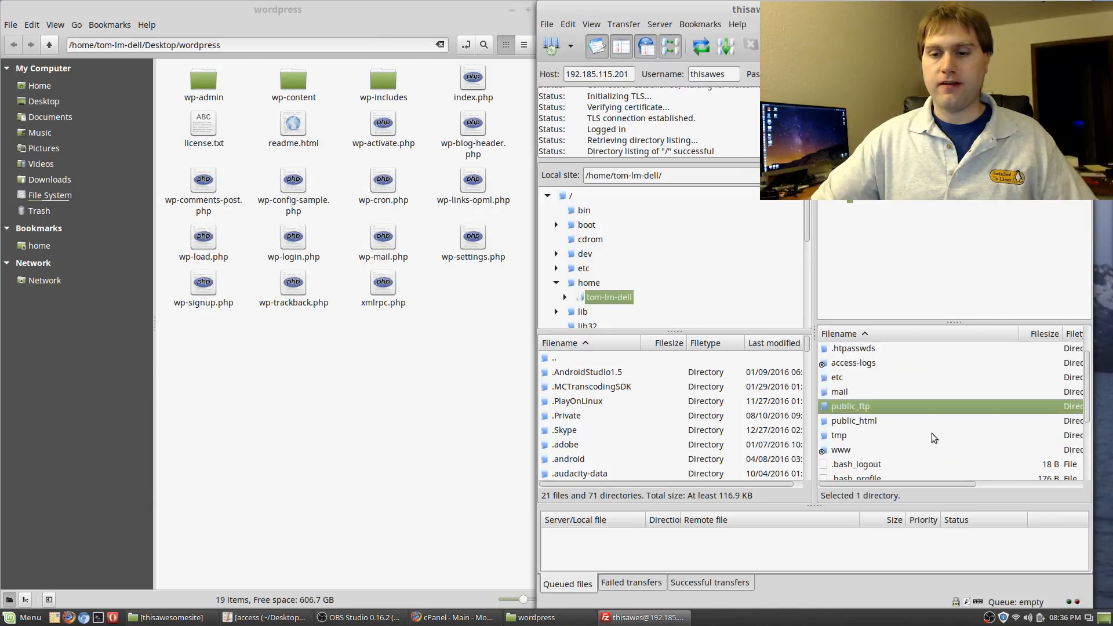
{"action": "double_click", "coordinate": [860, 444]}
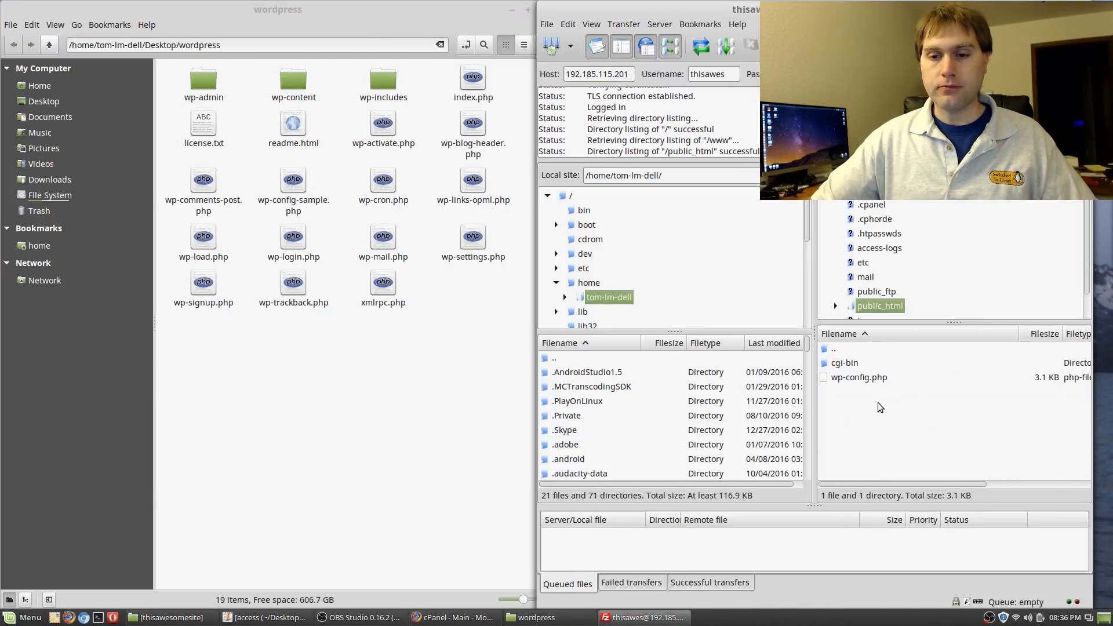
{"action": "left_click", "coordinate": [857, 377]}
{"action": "key", "text": "Delete"}
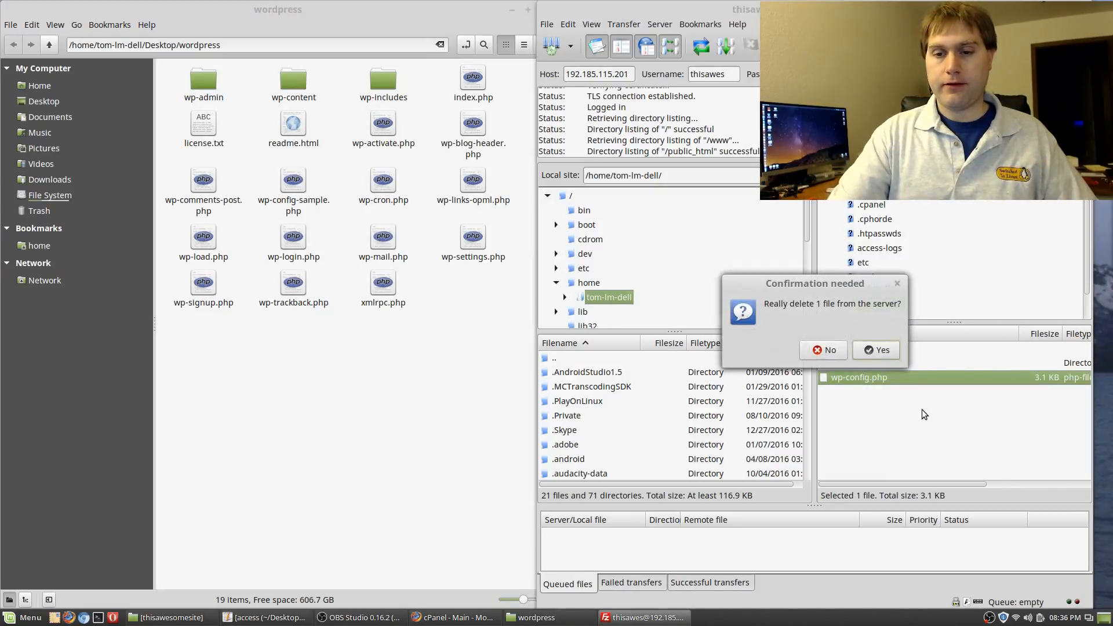
{"action": "left_click", "coordinate": [879, 350]}
{"action": "left_click", "coordinate": [419, 398]}
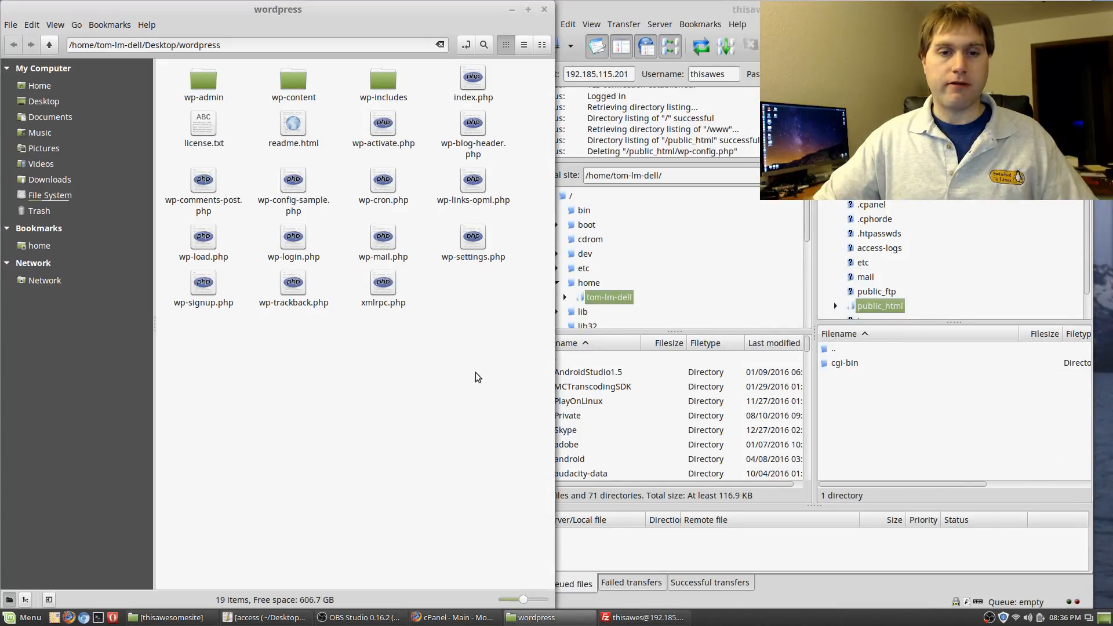
Select every file in the local wordpress folder and drag them into FileZilla's public_html pane
{"action": "left_click_drag", "start_coordinate": [510, 343], "coordinate": [157, 60]}
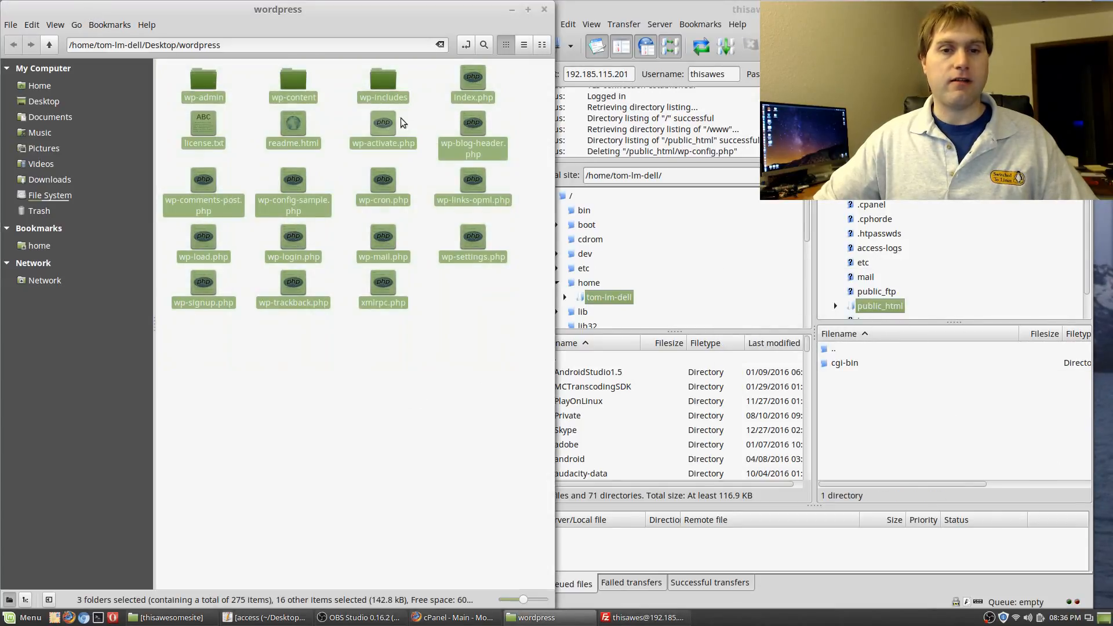
{"action": "left_click_drag", "start_coordinate": [380, 85], "coordinate": [884, 437]}
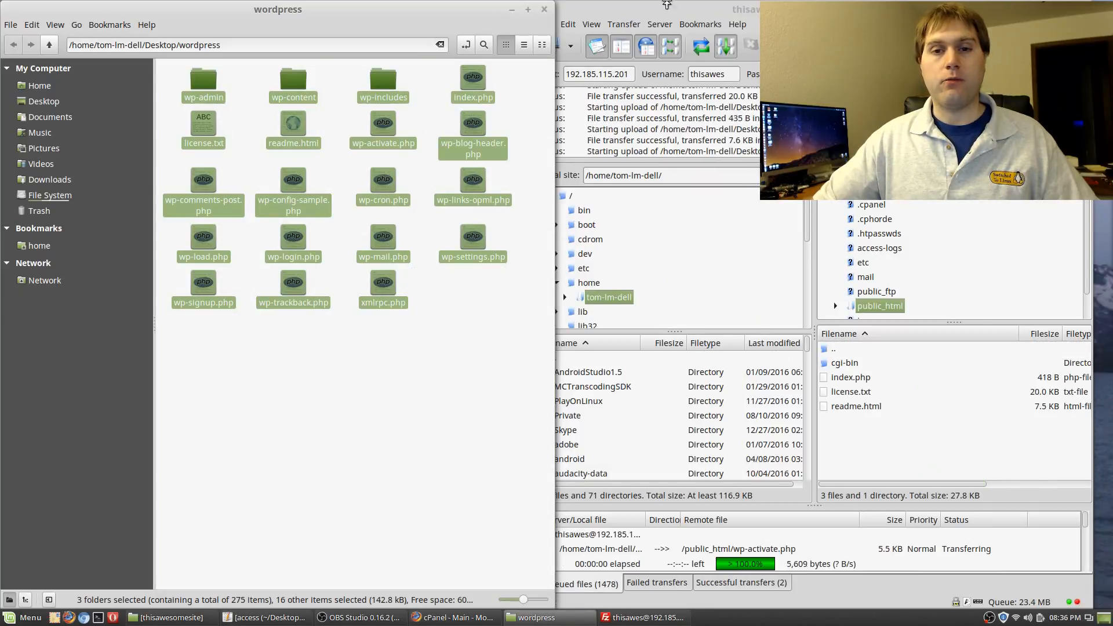
{"action": "left_click", "coordinate": [721, 14]}
{"action": "left_click_drag", "start_coordinate": [720, 15], "coordinate": [740, 15]}
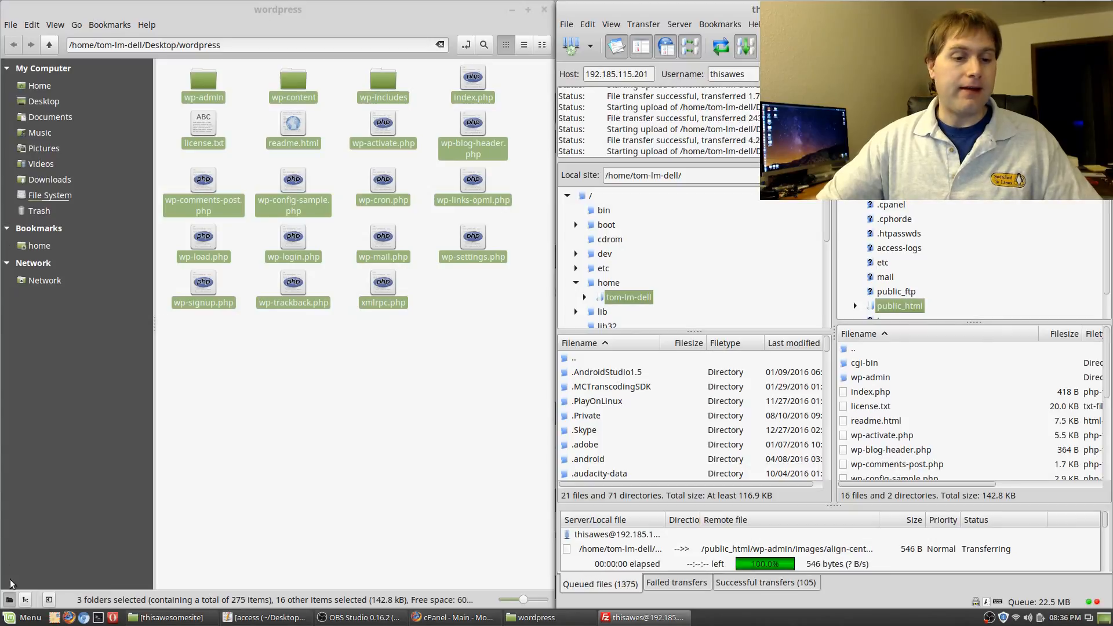
{"action": "left_click", "coordinate": [23, 617]}
{"action": "mouse_move", "coordinate": [112, 508]}
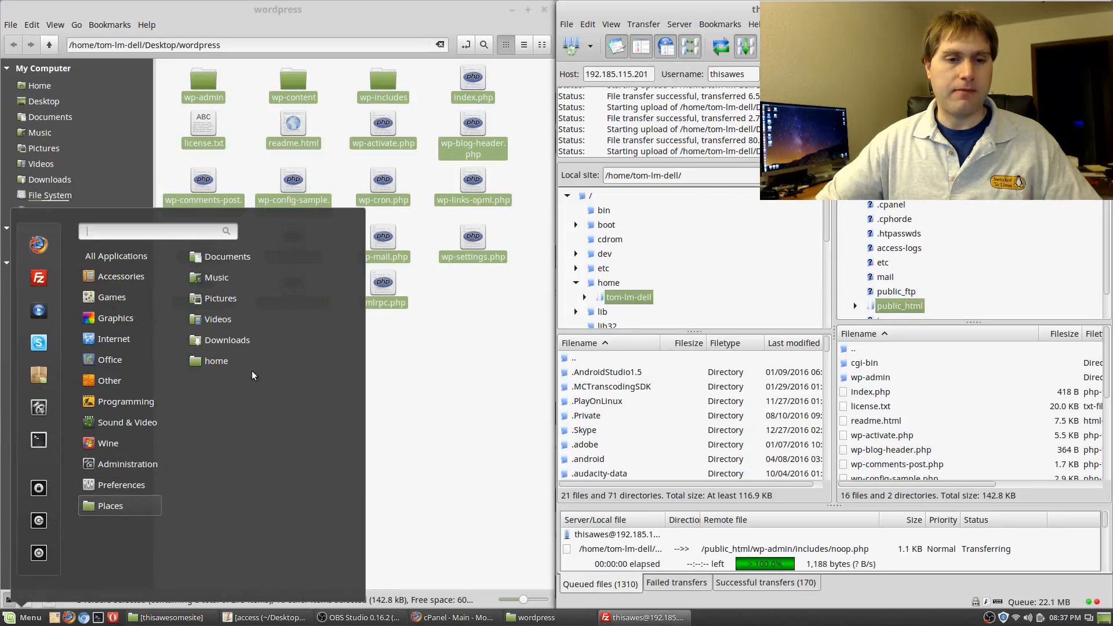
Open a new Nemo window and go to the server's ftp:// address
{"action": "left_click", "coordinate": [249, 361]}
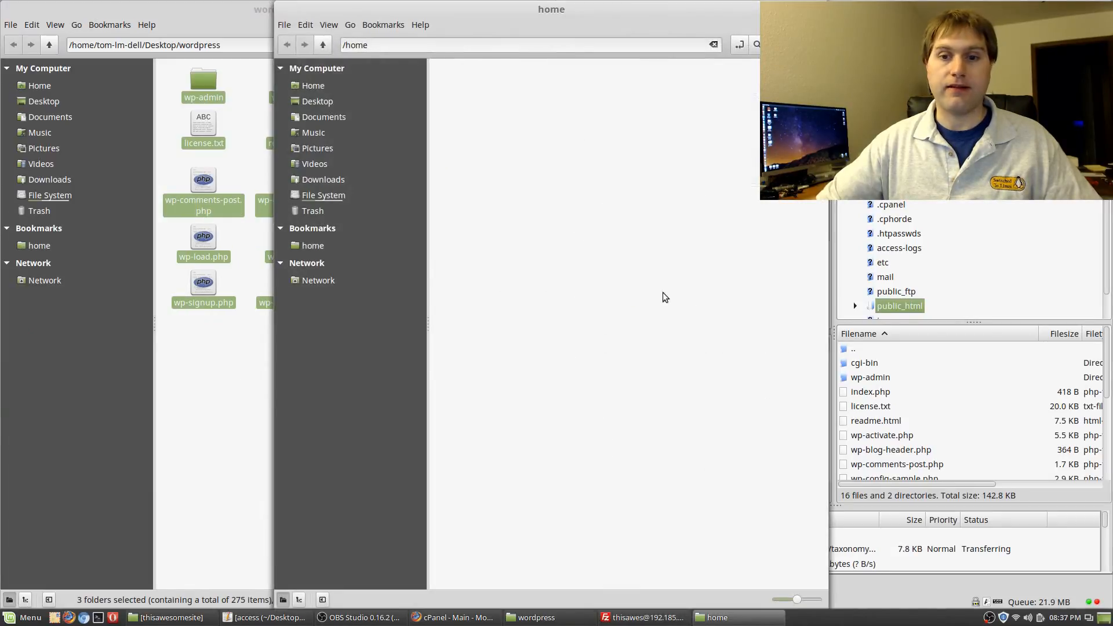
{"action": "left_click_drag", "start_coordinate": [542, 5], "coordinate": [272, 7]}
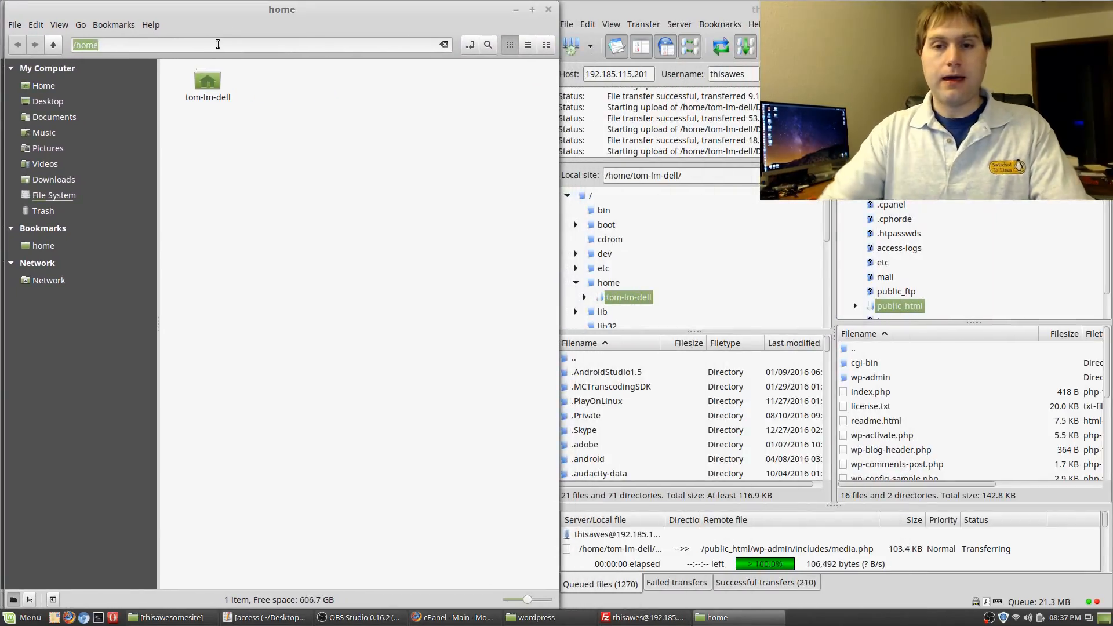
{"action": "type", "text": "192.185.115.201"}
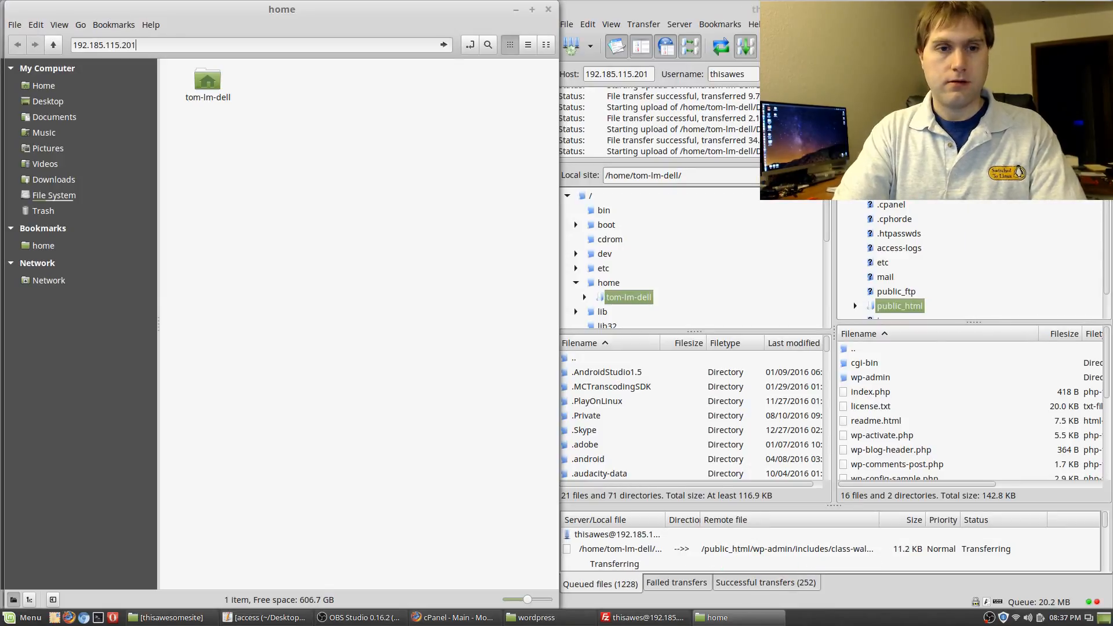
{"action": "left_click", "coordinate": [73, 44]}
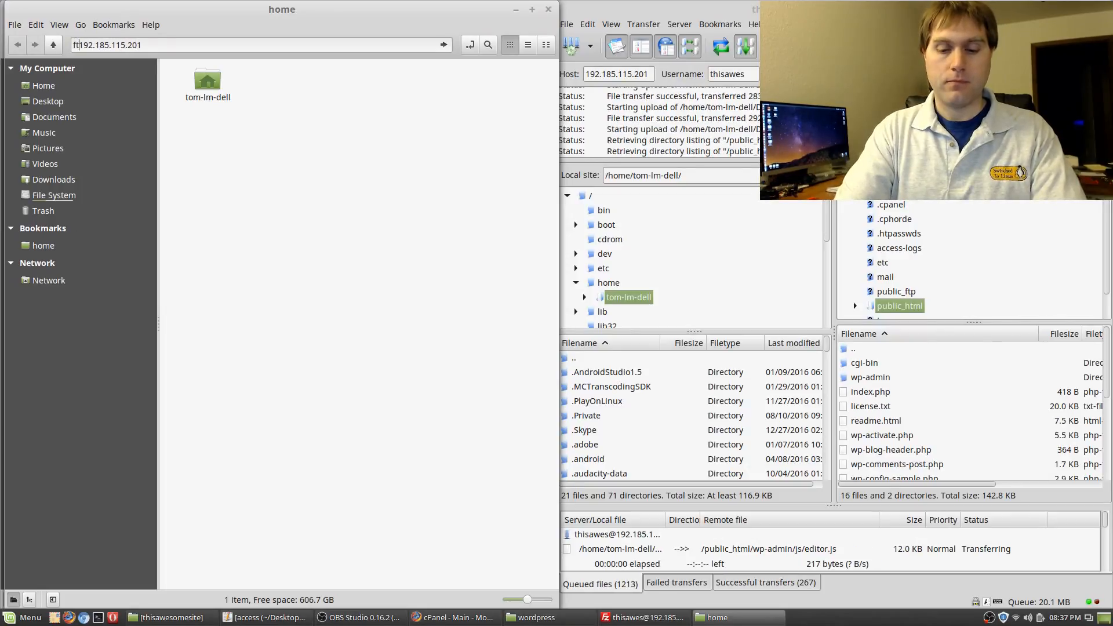
{"action": "type", "text": "ftp://"}
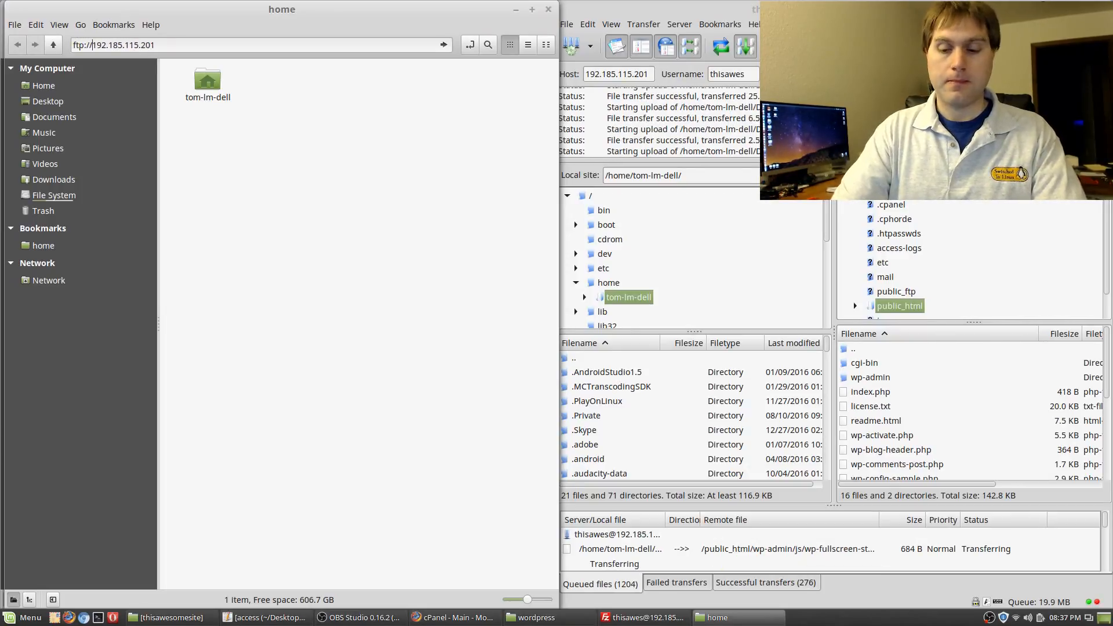
{"action": "key", "text": "Return"}
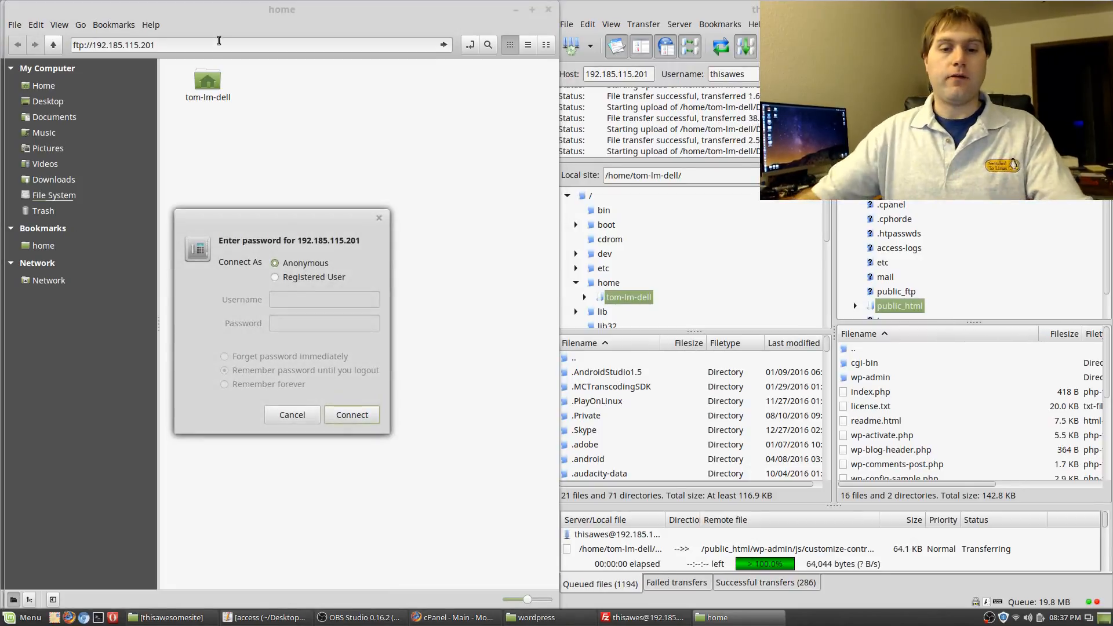
Log in as a registered user with the FTP username and password copied from the notes
{"action": "left_click", "coordinate": [301, 278]}
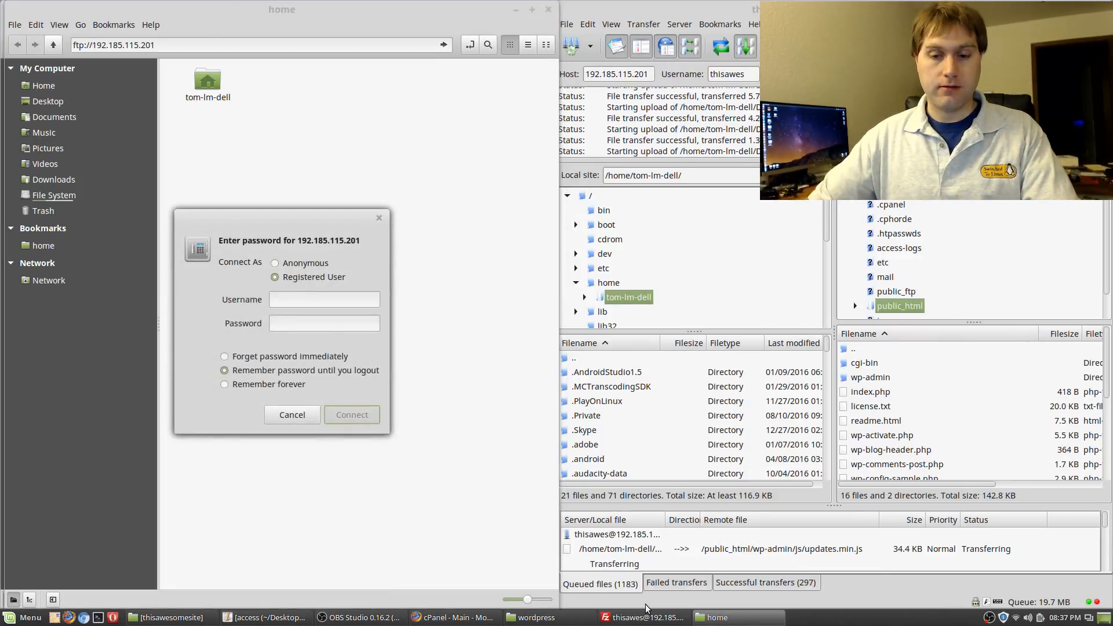
{"action": "left_click", "coordinate": [284, 617]}
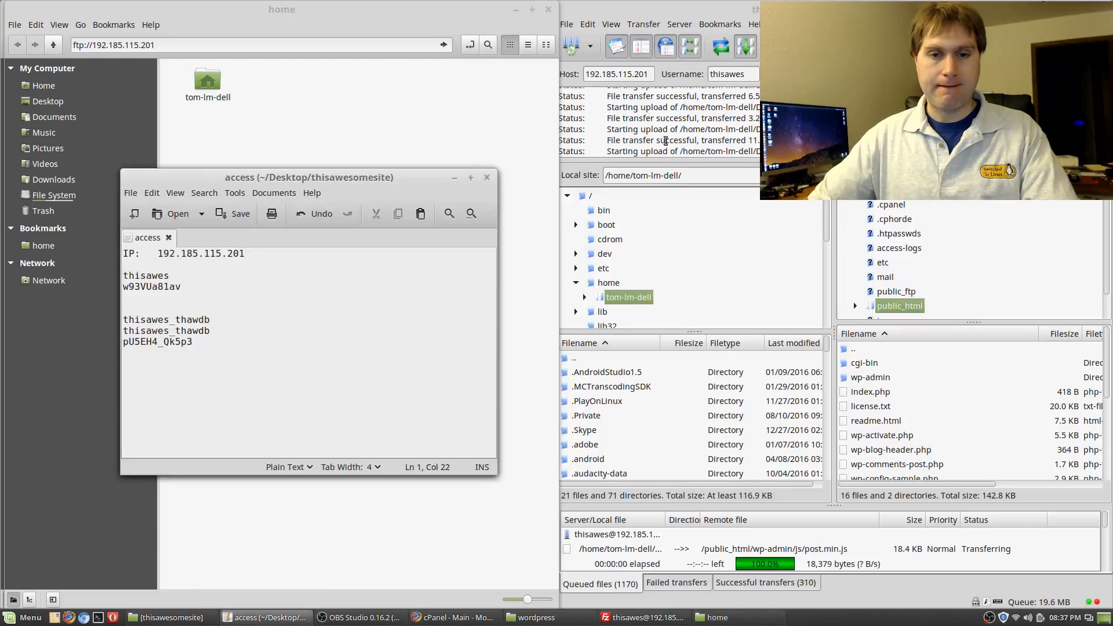
{"action": "left_click_drag", "start_coordinate": [372, 187], "coordinate": [853, 252]}
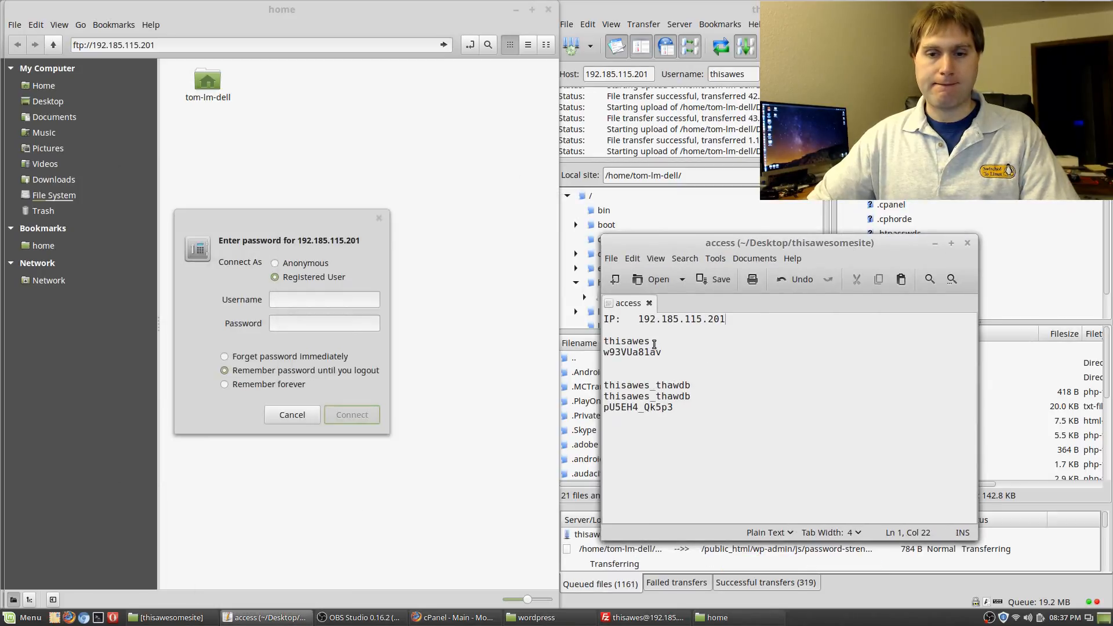
{"action": "left_click_drag", "start_coordinate": [653, 344], "coordinate": [605, 341]}
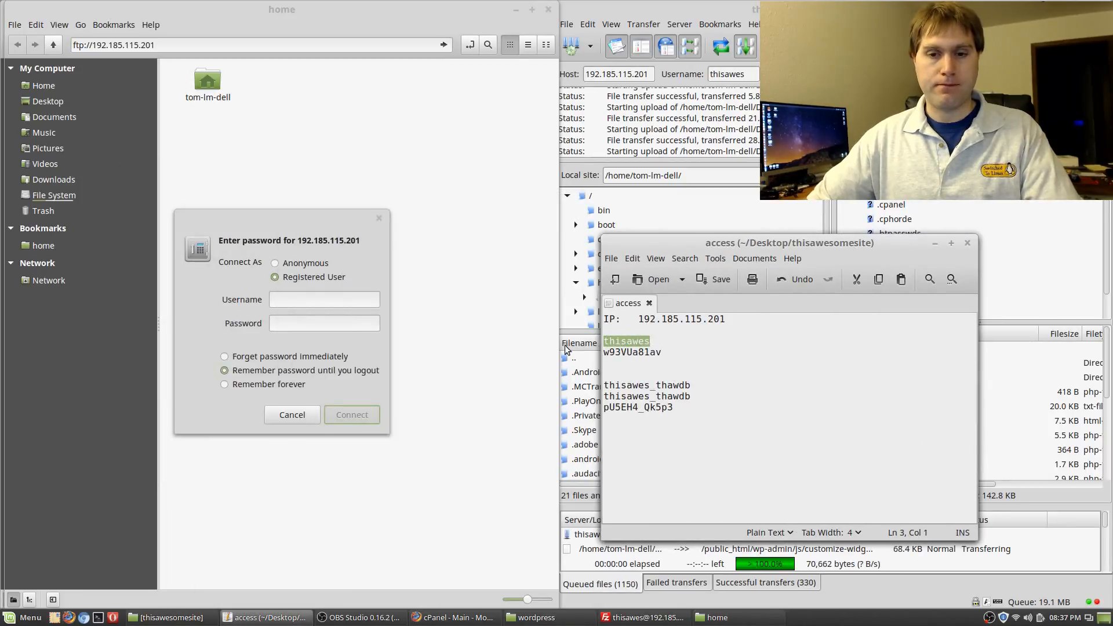
{"action": "left_click", "coordinate": [304, 296]}
{"action": "type", "text": "thisawes"}
{"action": "left_click", "coordinate": [669, 359]}
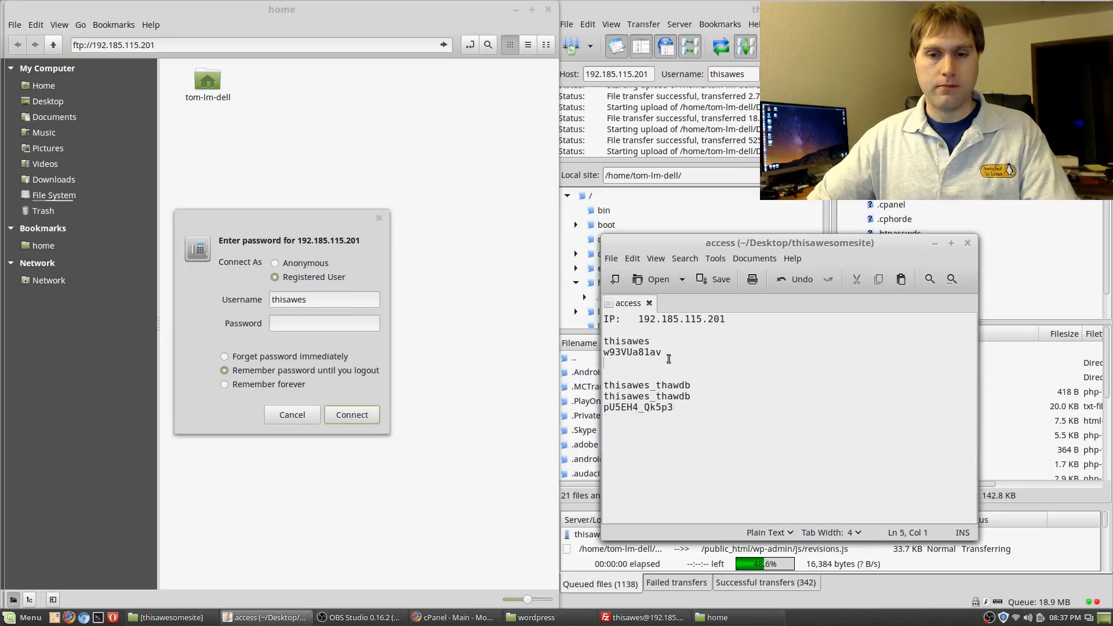
{"action": "left_click_drag", "start_coordinate": [664, 353], "coordinate": [613, 352]}
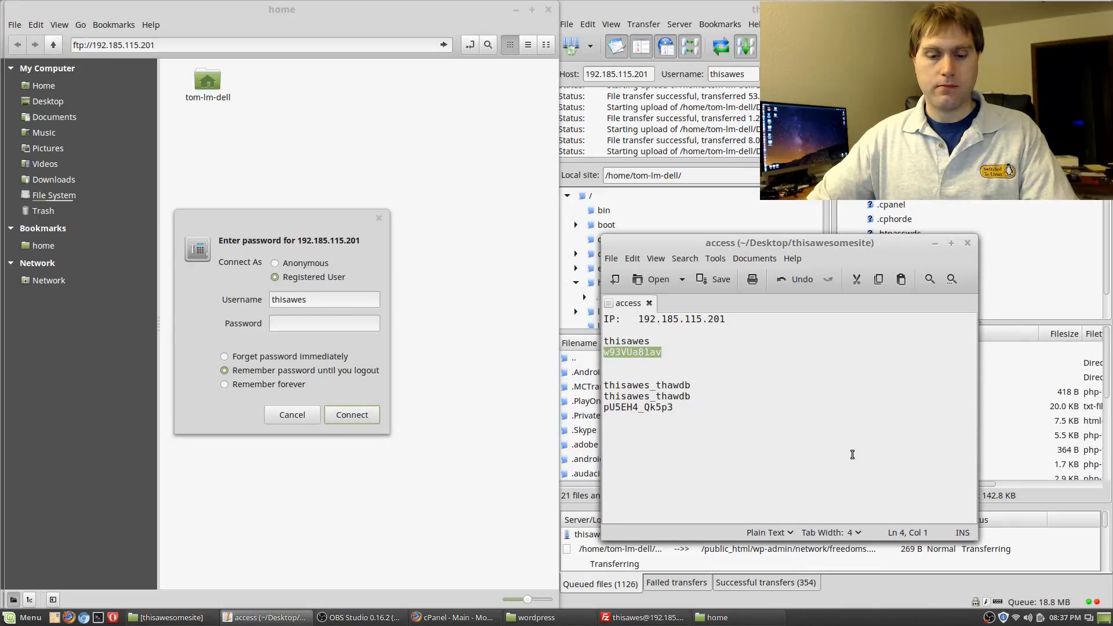
{"action": "left_click", "coordinate": [307, 322]}
{"action": "key", "text": "ctrl+v"}
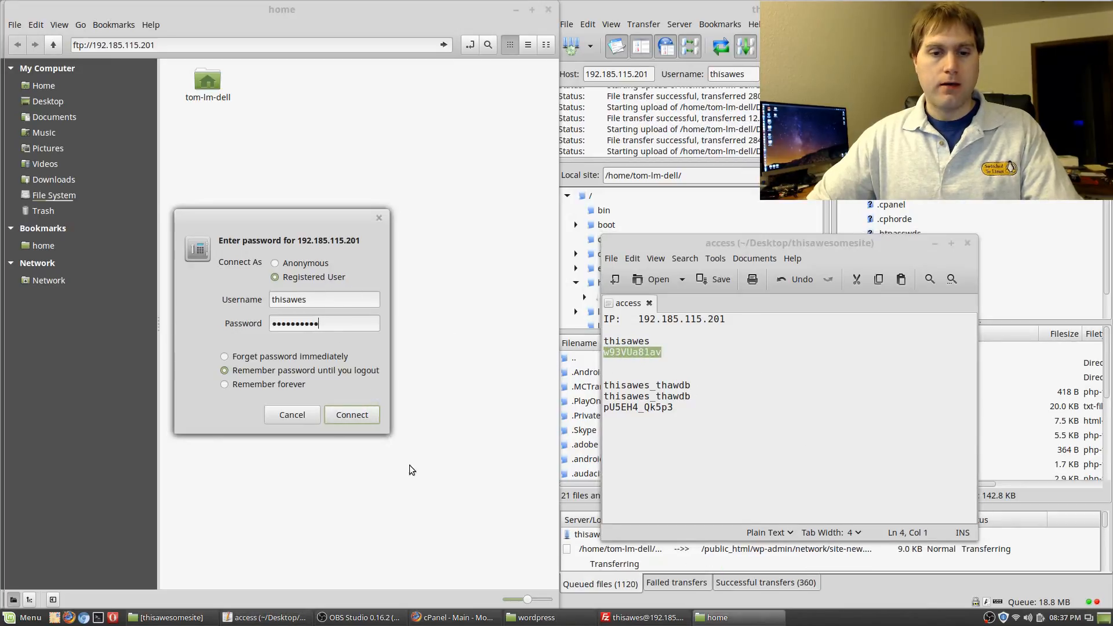
{"action": "left_click", "coordinate": [354, 415]}
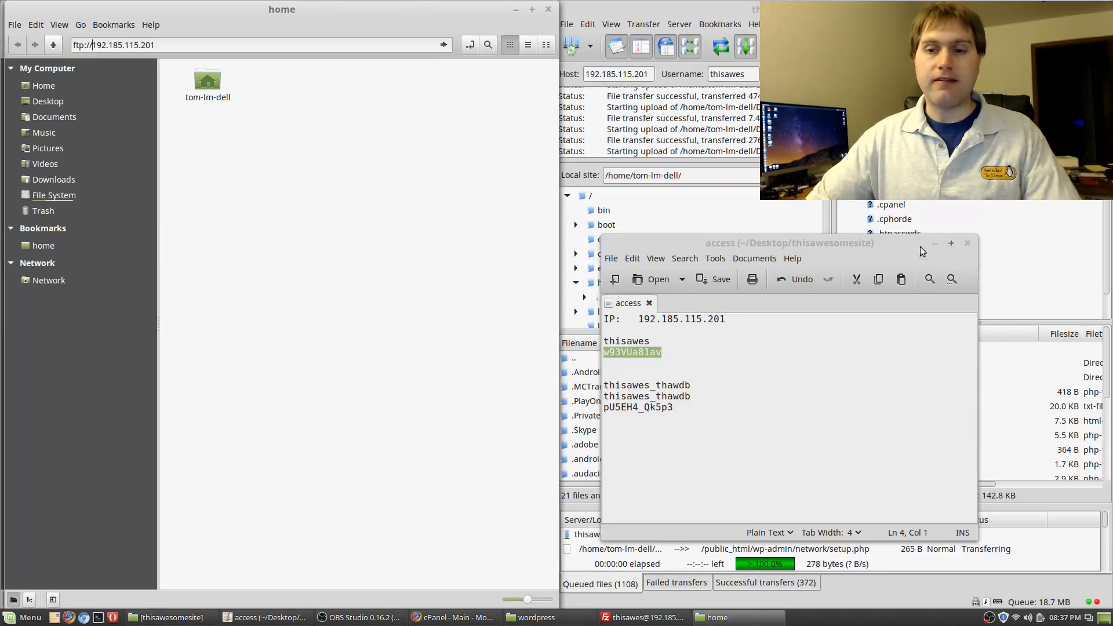
{"action": "left_click", "coordinate": [935, 243]}
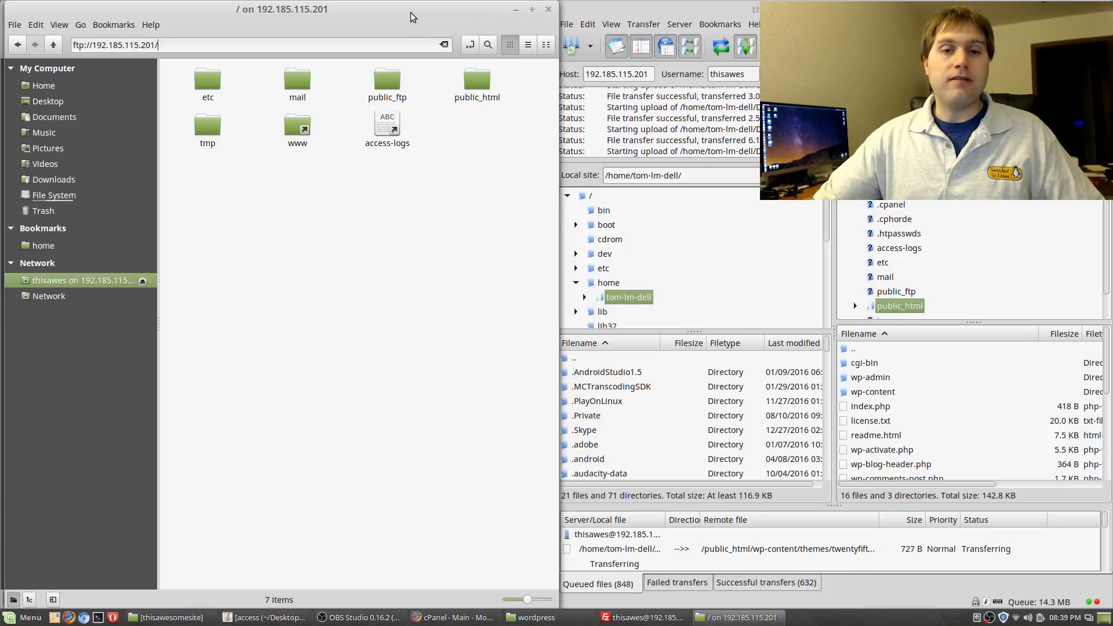
Enter public_html and bring up the context menu for wp-config-sample.php
{"action": "left_click_drag", "start_coordinate": [423, 20], "coordinate": [418, 20]}
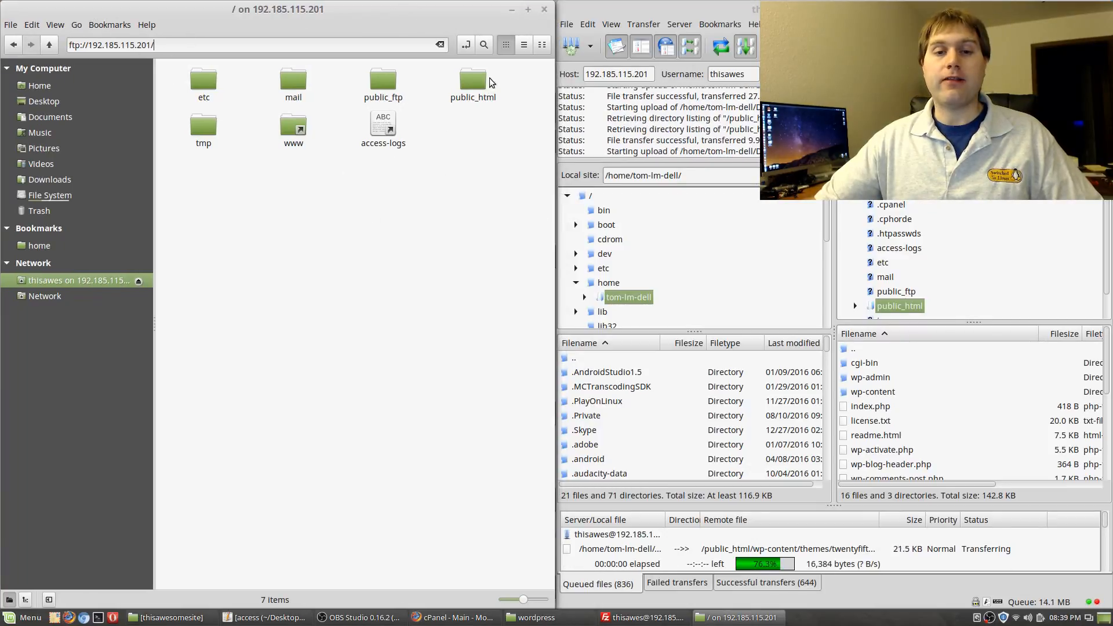
{"action": "double_click", "coordinate": [473, 84]}
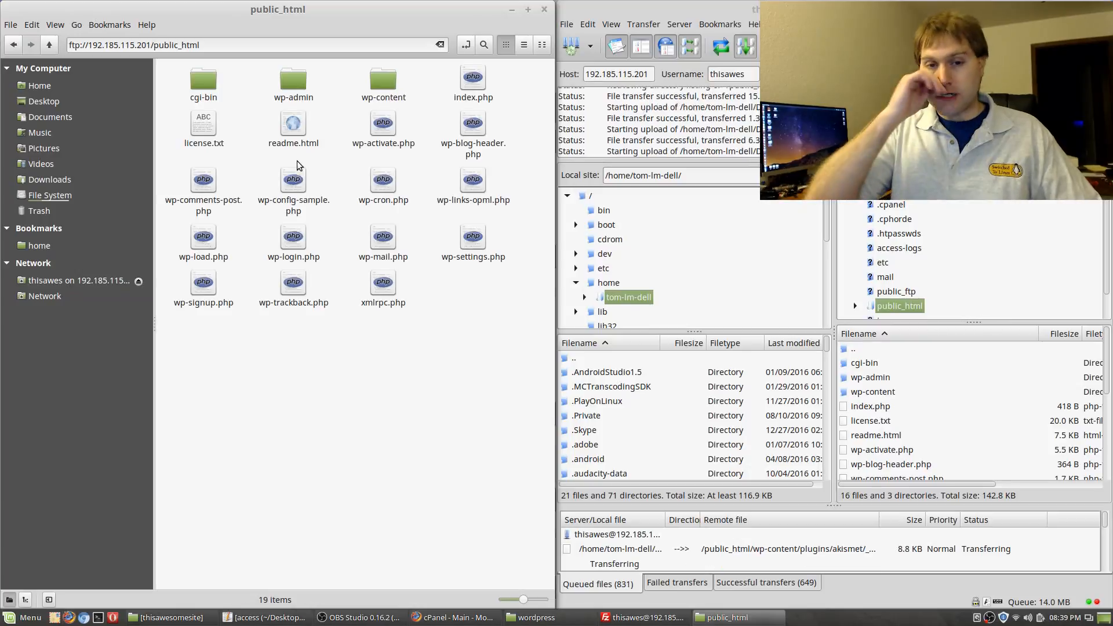
{"action": "left_click", "coordinate": [232, 189]}
{"action": "left_click", "coordinate": [293, 186]}
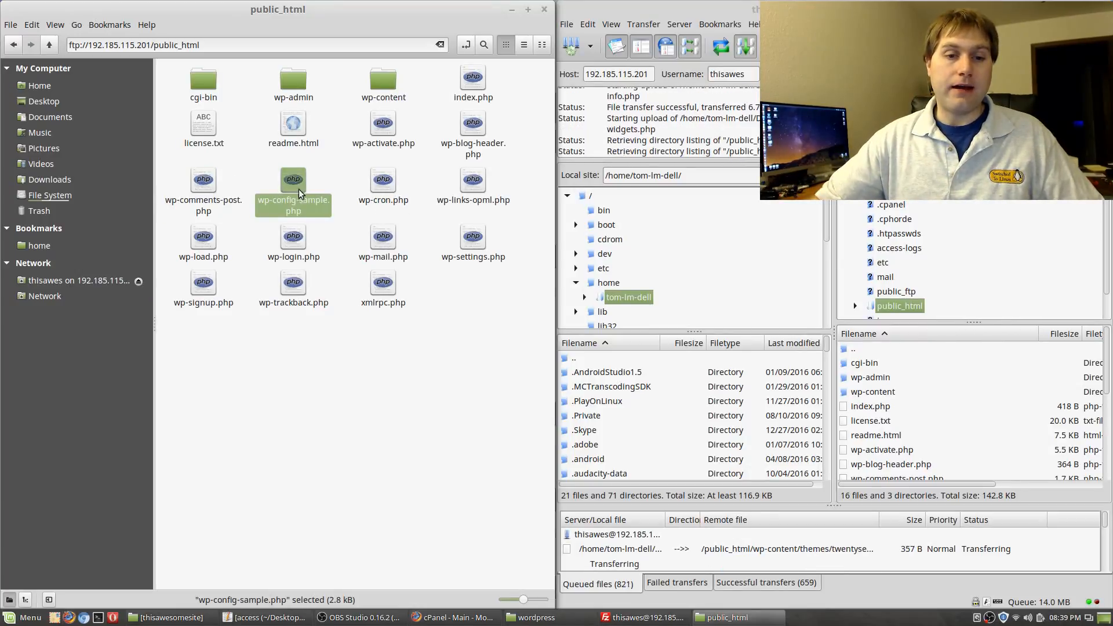
{"action": "right_click", "coordinate": [290, 208]}
Open wp-config-sample.php in Bluefish, scroll through it, and keep the file browser on public_html
{"action": "left_click", "coordinate": [398, 213]}
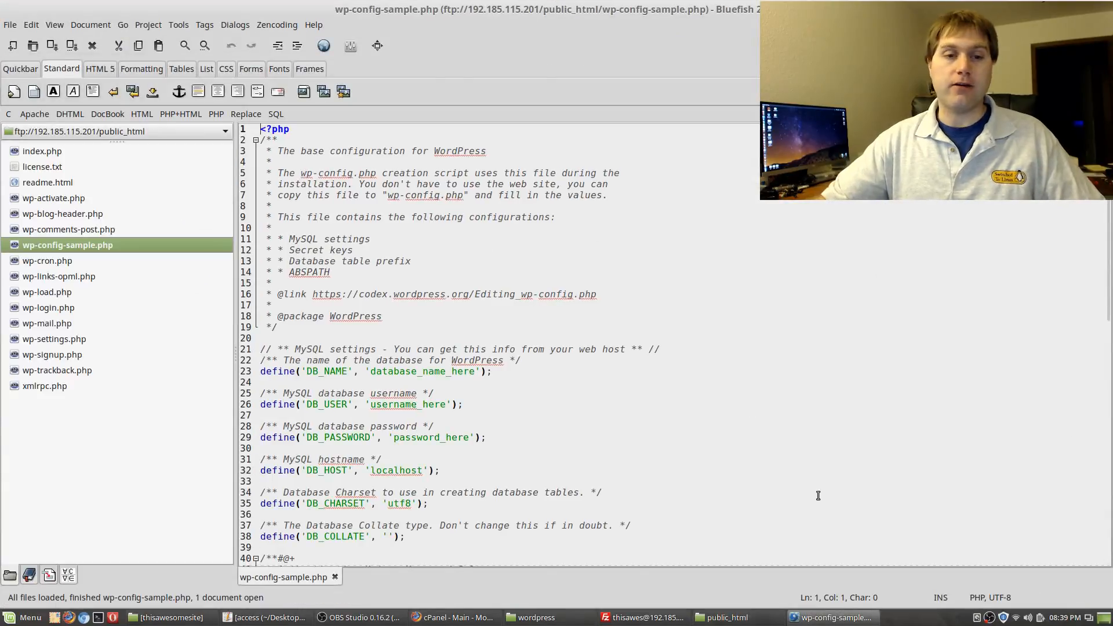
{"action": "scroll", "coordinate": [479, 282], "scroll_direction": "down", "scroll_amount": 15}
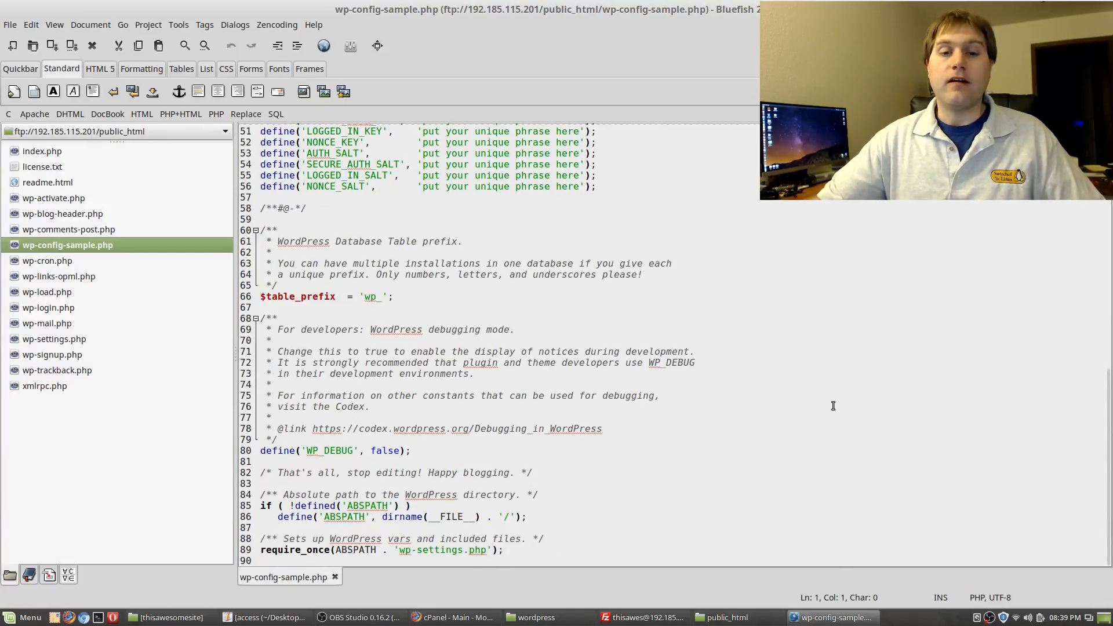
{"action": "scroll", "coordinate": [833, 406], "scroll_direction": "up", "scroll_amount": 15}
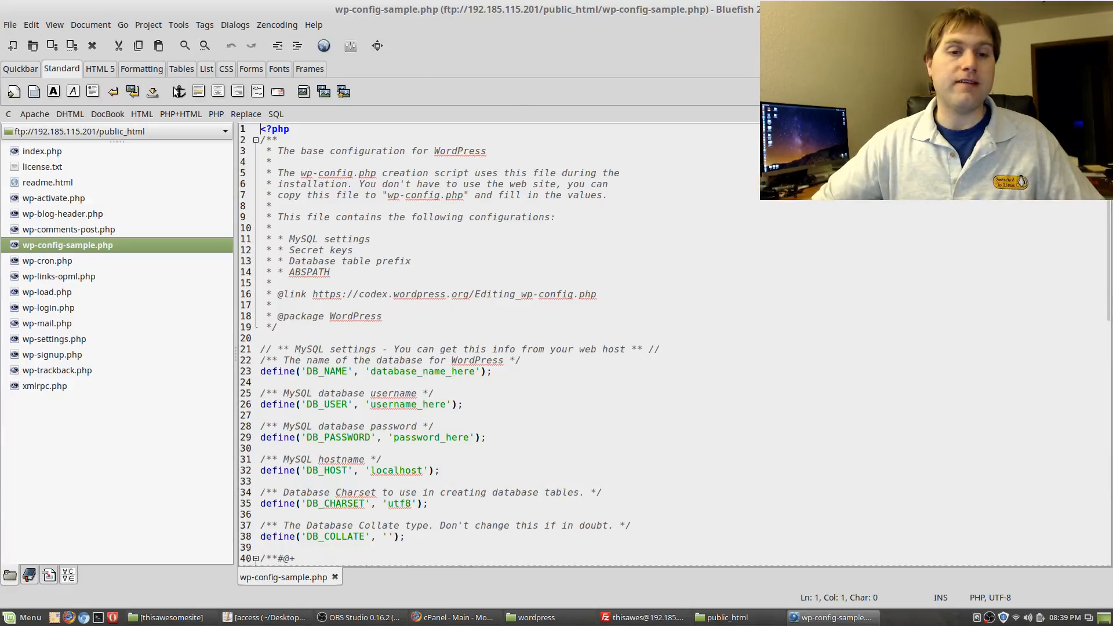
{"action": "left_click", "coordinate": [185, 131]}
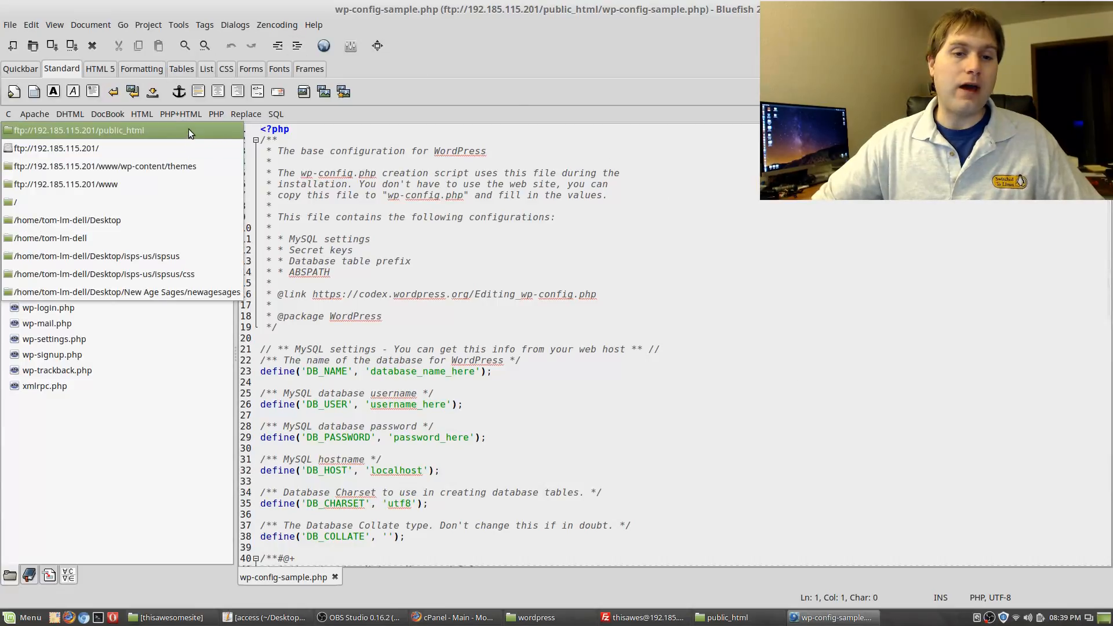
{"action": "left_click", "coordinate": [189, 129]}
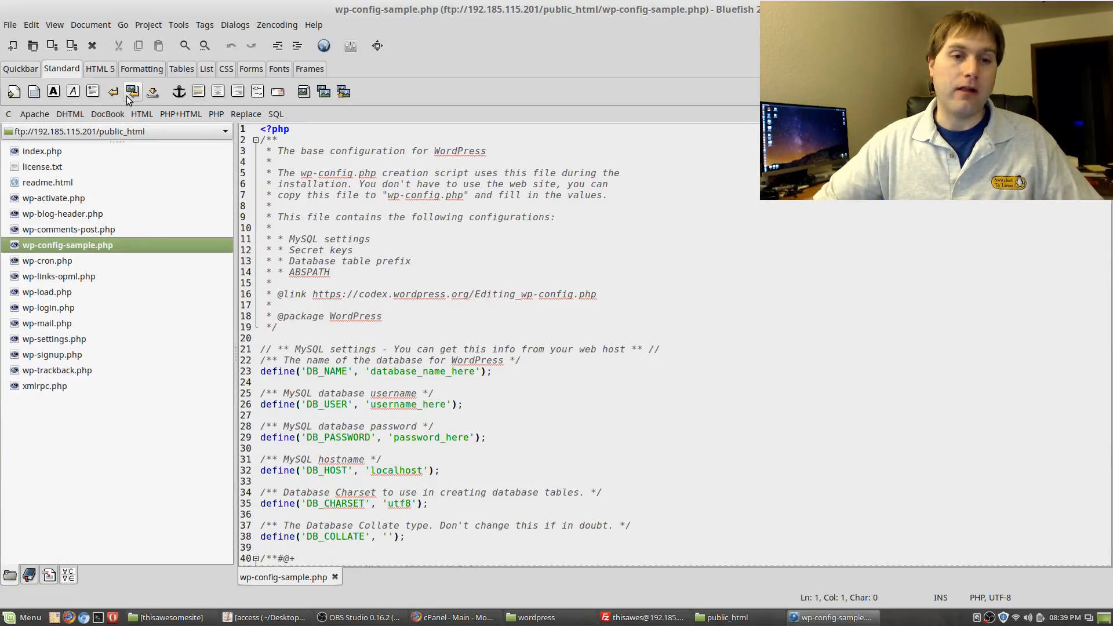
Look through Bluefish's document menus and dismiss them without choosing anything
{"action": "left_click", "coordinate": [86, 24]}
{"action": "mouse_move", "coordinate": [42, 26]}
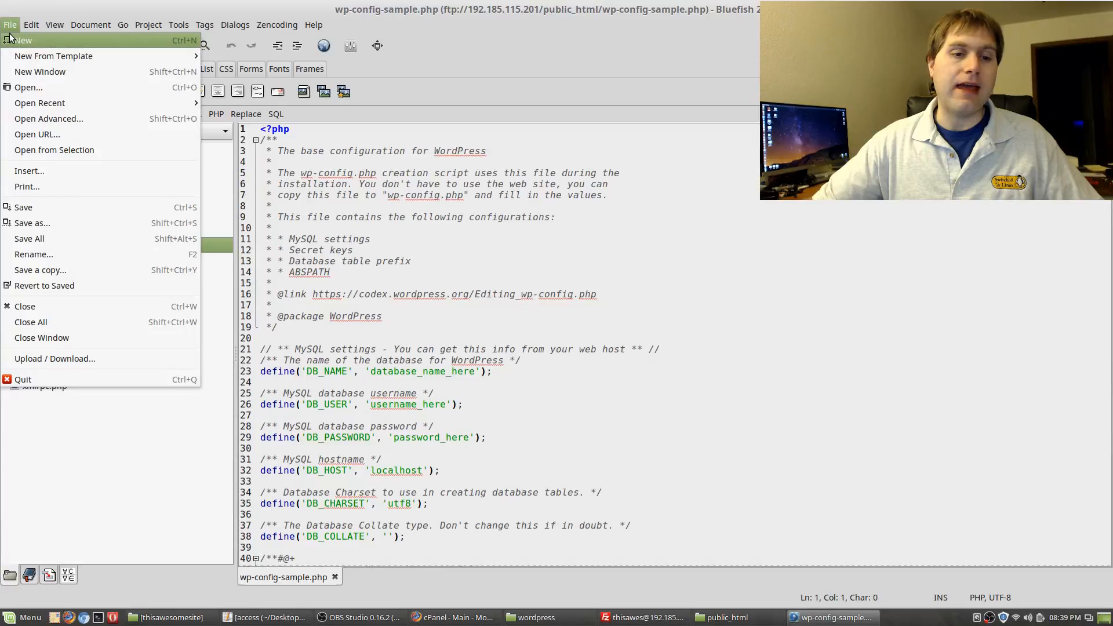
{"action": "mouse_move", "coordinate": [121, 29]}
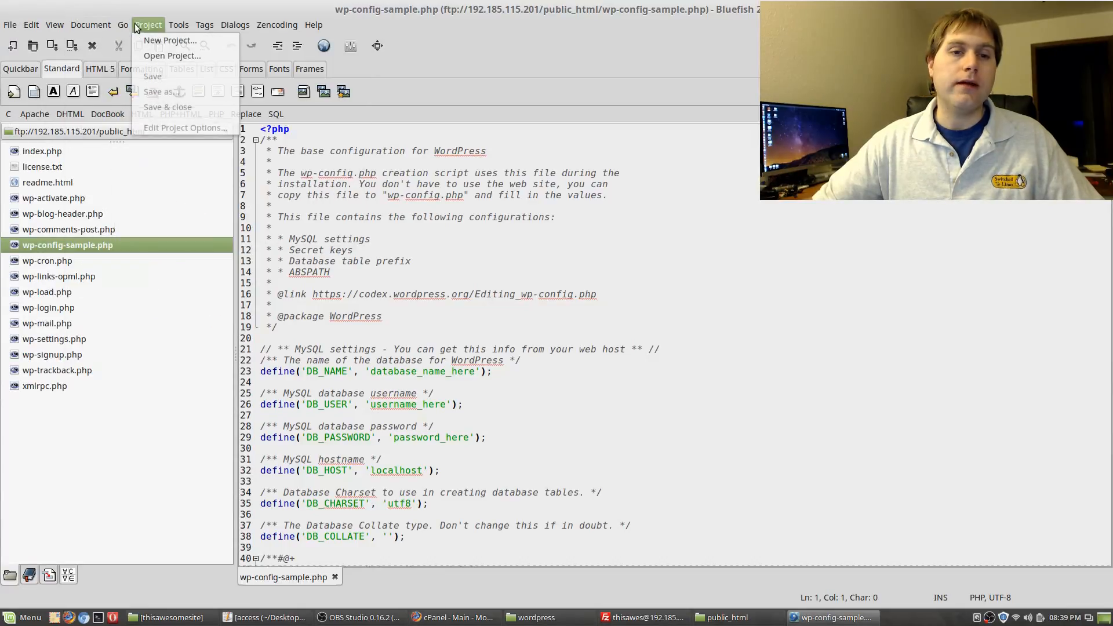
{"action": "left_click", "coordinate": [203, 9]}
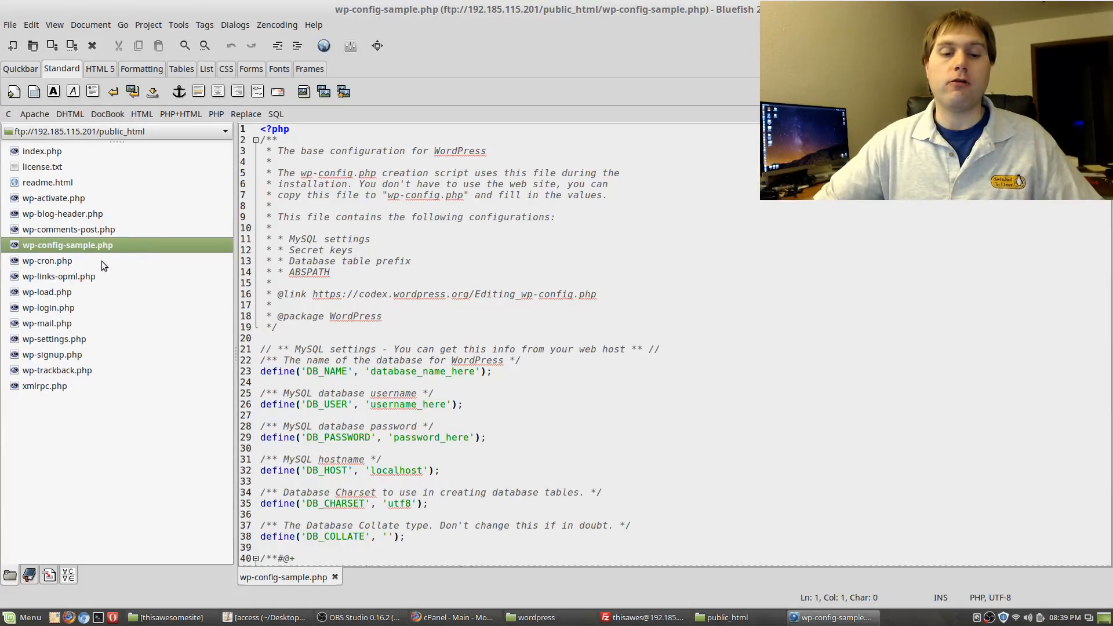
Navigate to wp-content/themes/twentyfifteen and open header.php in Bluefish
{"action": "left_click", "coordinate": [725, 617]}
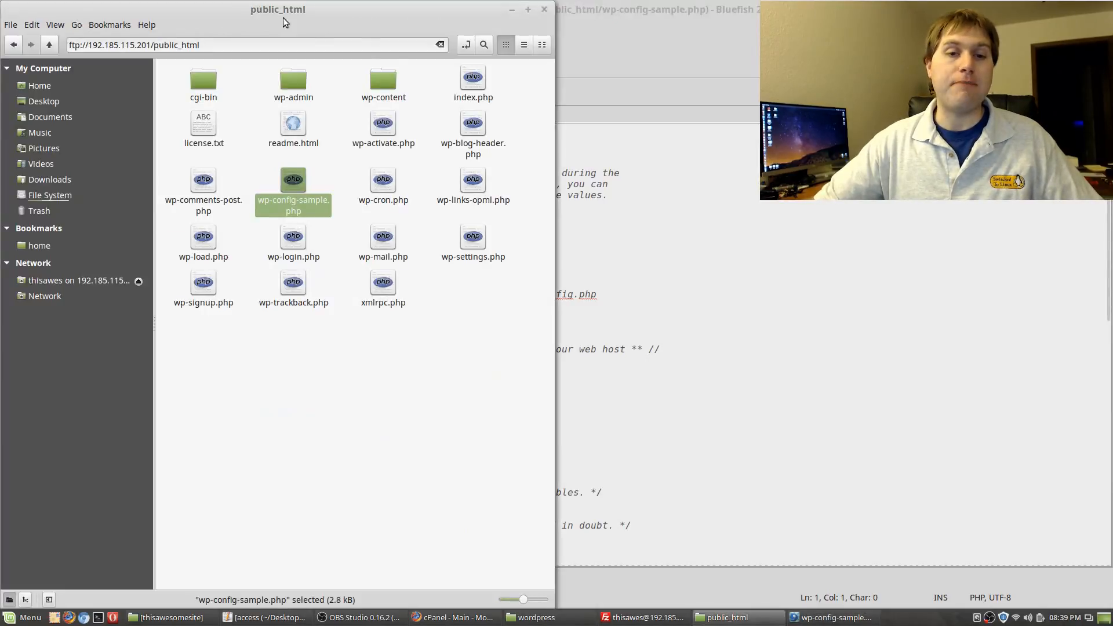
{"action": "double_click", "coordinate": [383, 81]}
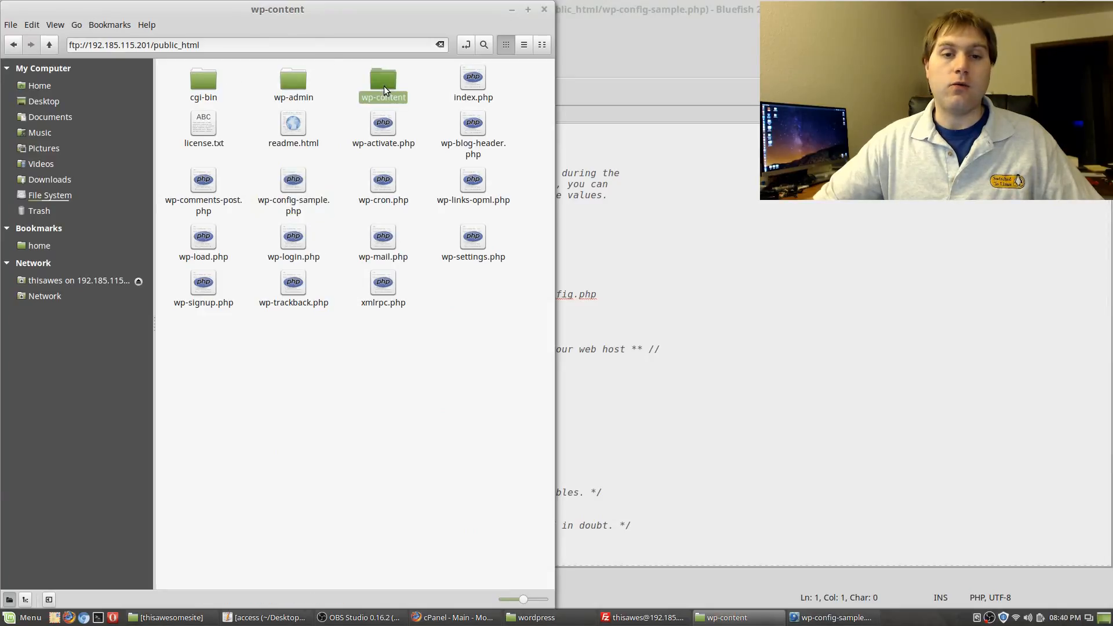
{"action": "double_click", "coordinate": [291, 83]}
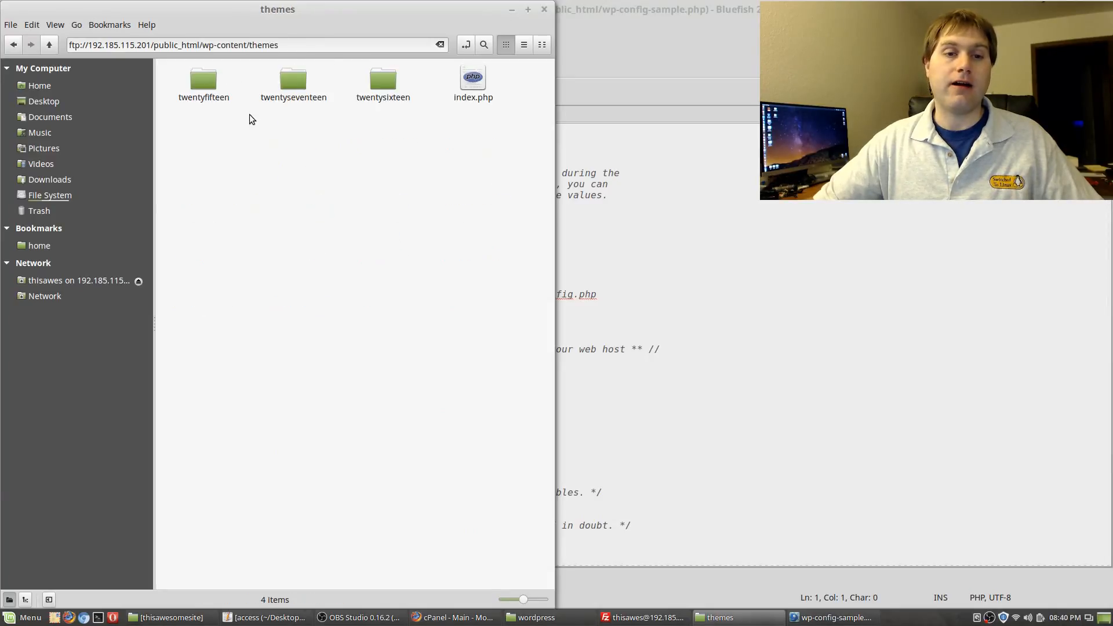
{"action": "double_click", "coordinate": [197, 79]}
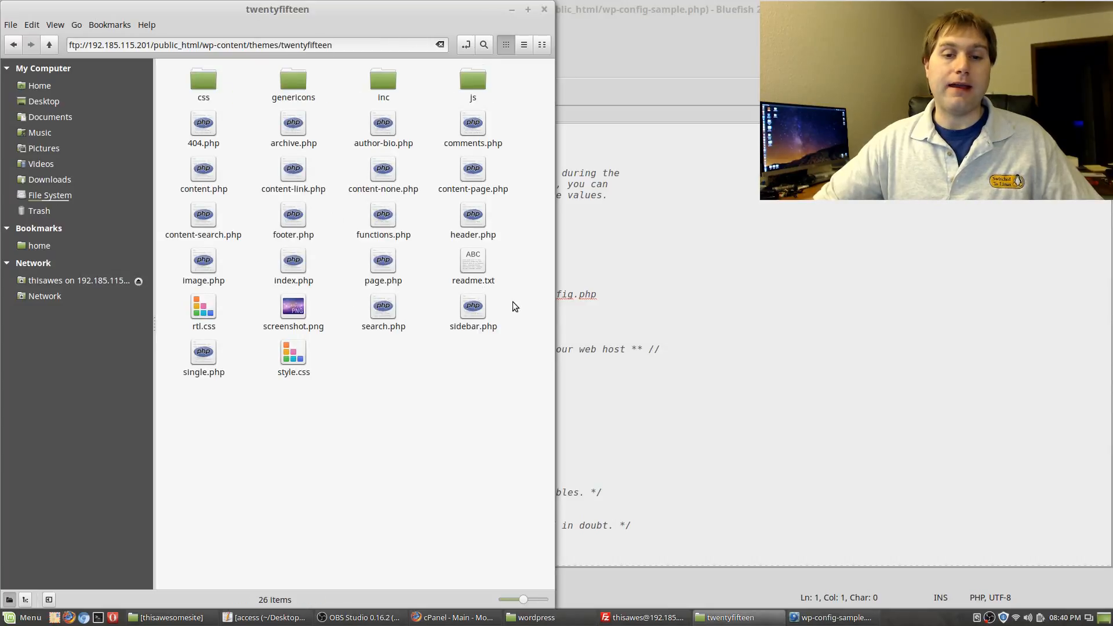
{"action": "double_click", "coordinate": [469, 228]}
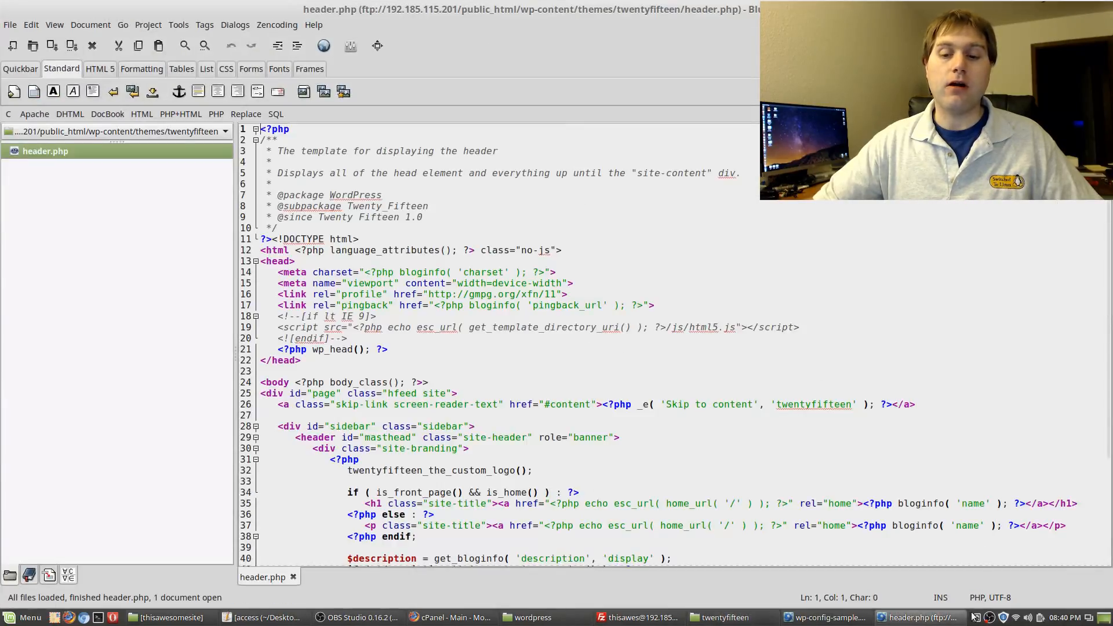
Open functions.php and footer.php beside header.php, ending on the footer.php tab
{"action": "left_click", "coordinate": [863, 619]}
{"action": "left_click", "coordinate": [898, 619]}
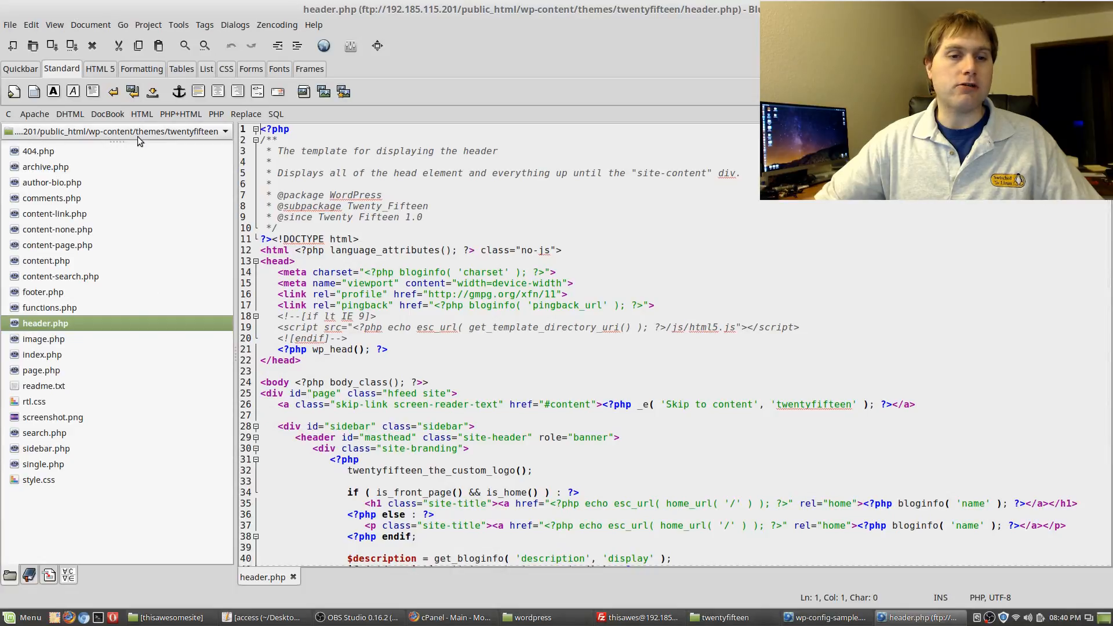
{"action": "left_click", "coordinate": [47, 312]}
{"action": "double_click", "coordinate": [47, 311]}
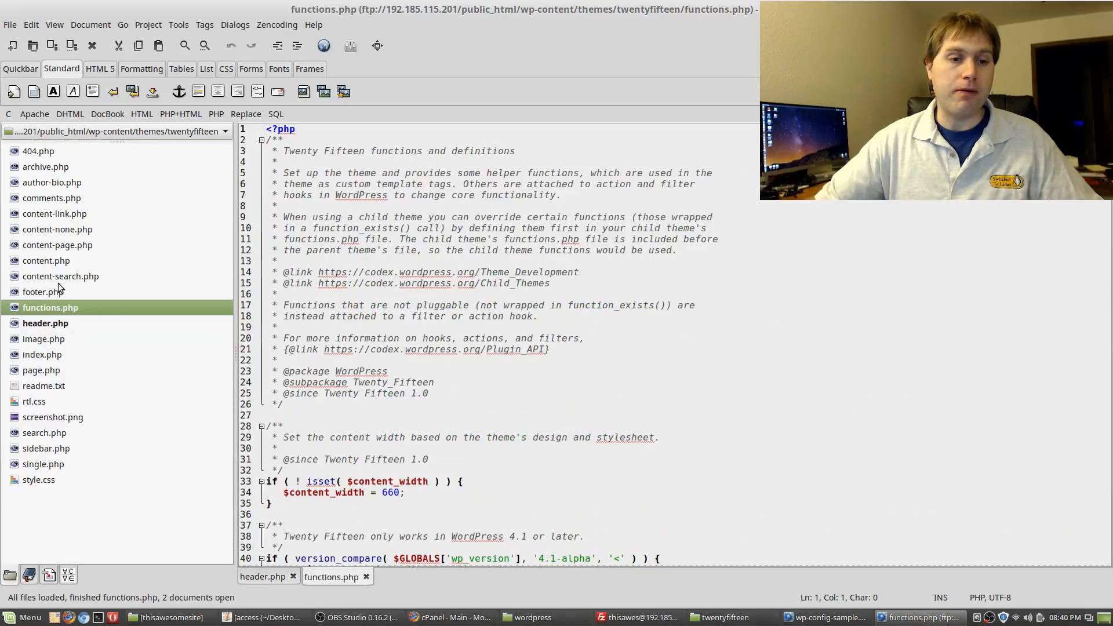
{"action": "double_click", "coordinate": [55, 291]}
{"action": "left_click", "coordinate": [331, 576]}
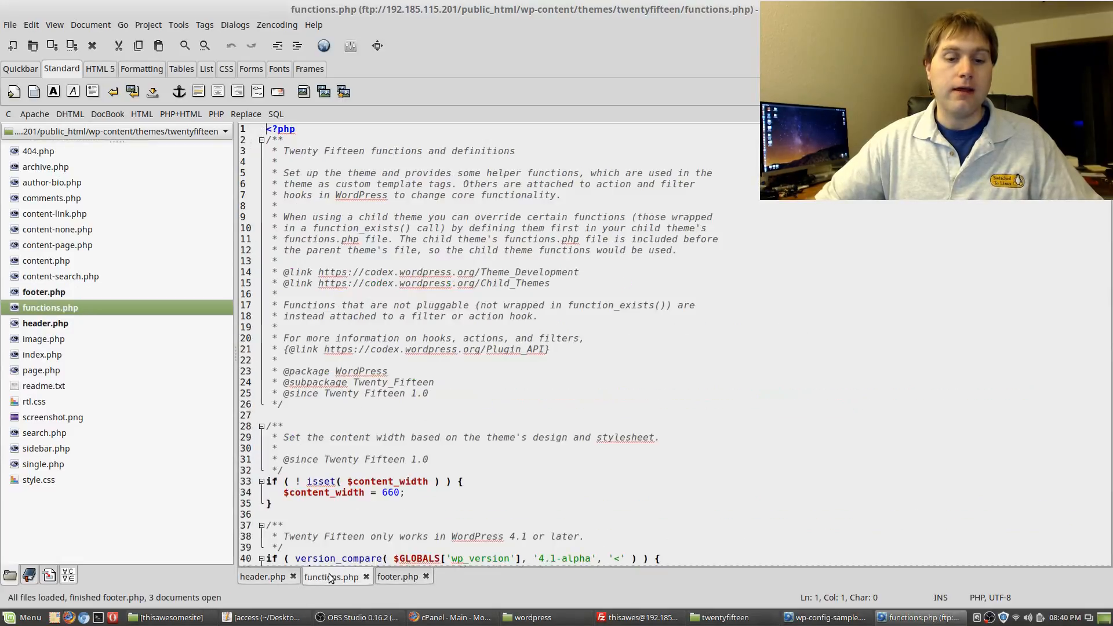
{"action": "left_click", "coordinate": [278, 577]}
{"action": "left_click", "coordinate": [397, 577]}
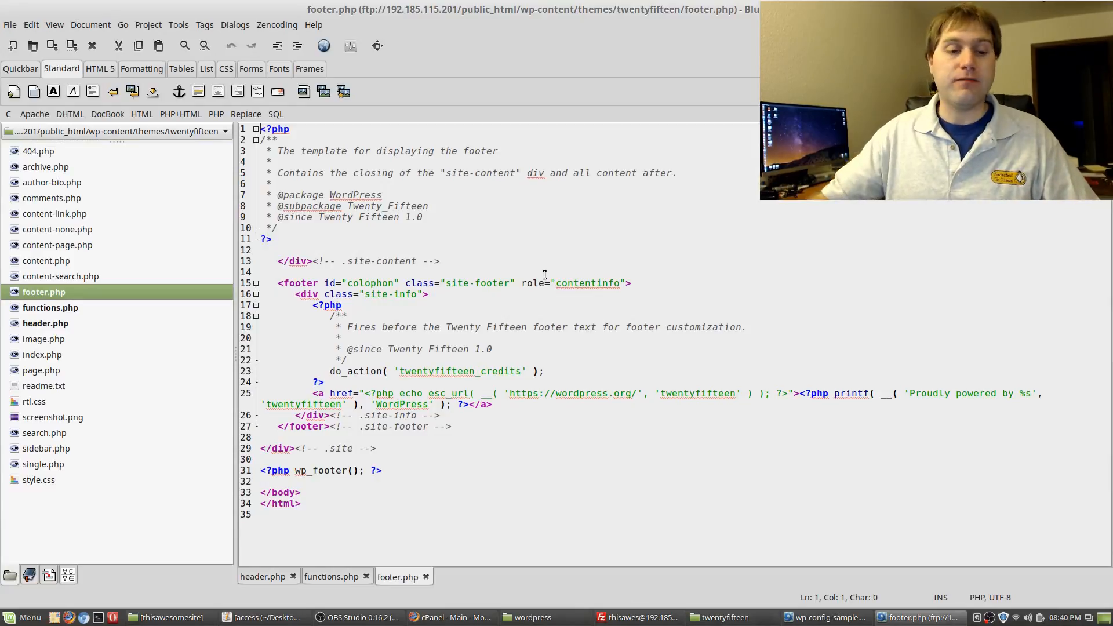
Insert a blank line in footer.php right after the wp_footer(); ?> call on line 31
{"action": "left_click", "coordinate": [32, 577]}
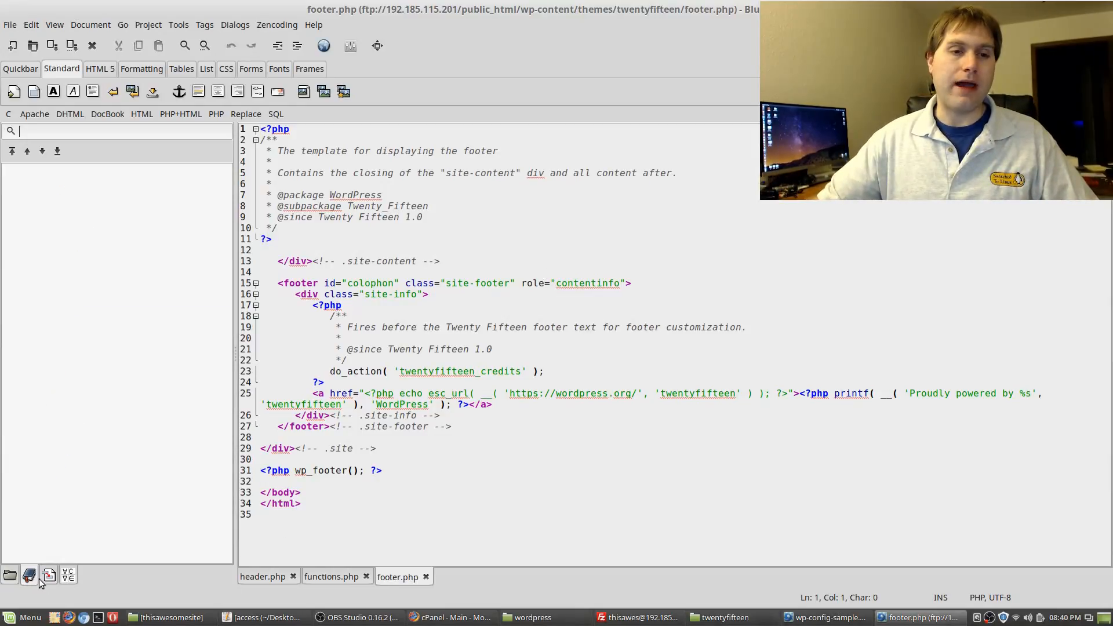
{"action": "left_click", "coordinate": [10, 575]}
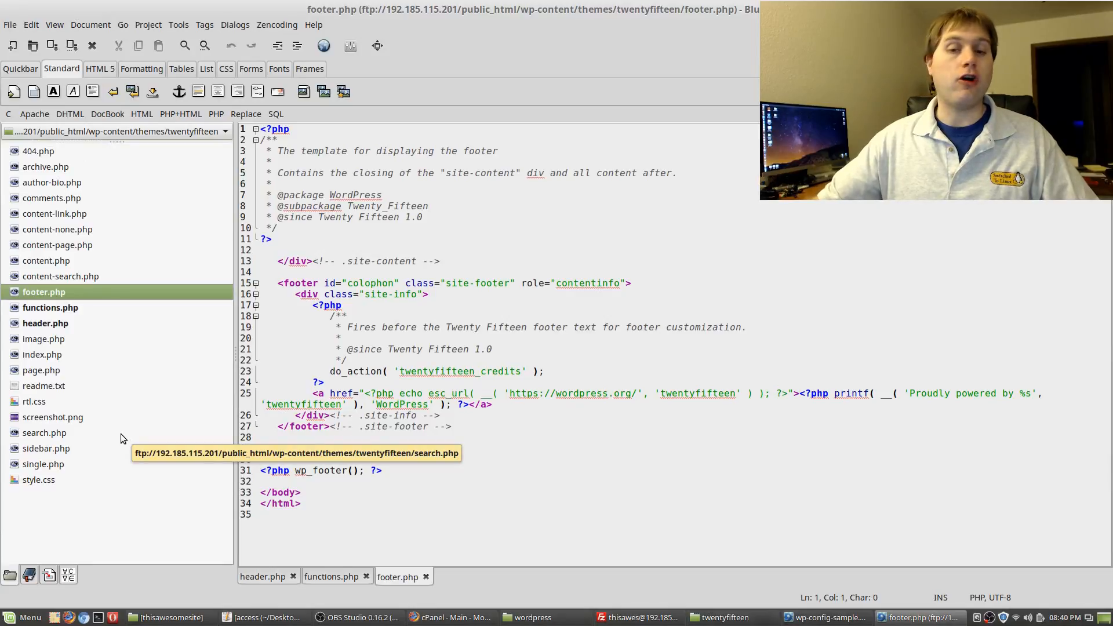
{"action": "left_click", "coordinate": [661, 404]}
{"action": "left_click", "coordinate": [659, 423]}
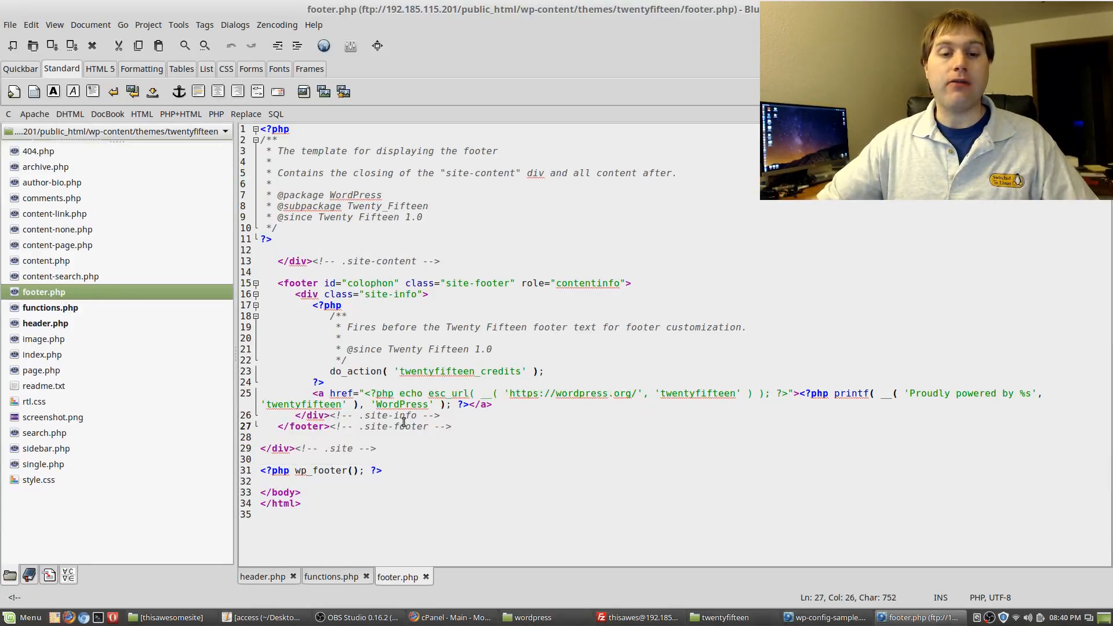
{"action": "left_click", "coordinate": [411, 313]}
{"action": "left_click", "coordinate": [422, 295]}
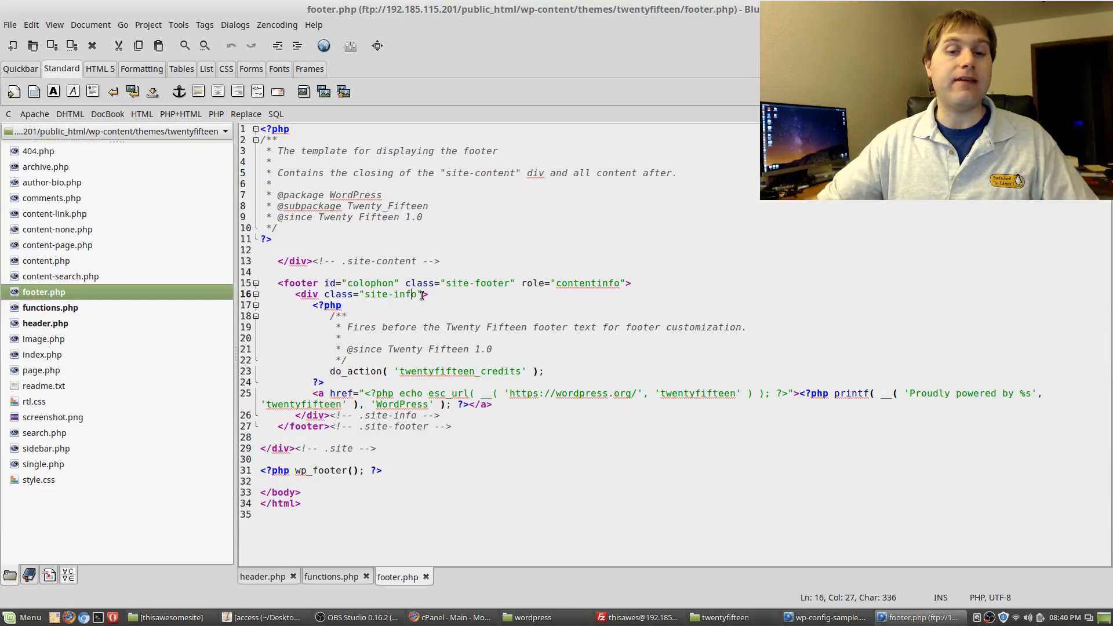
{"action": "left_click", "coordinate": [467, 302]}
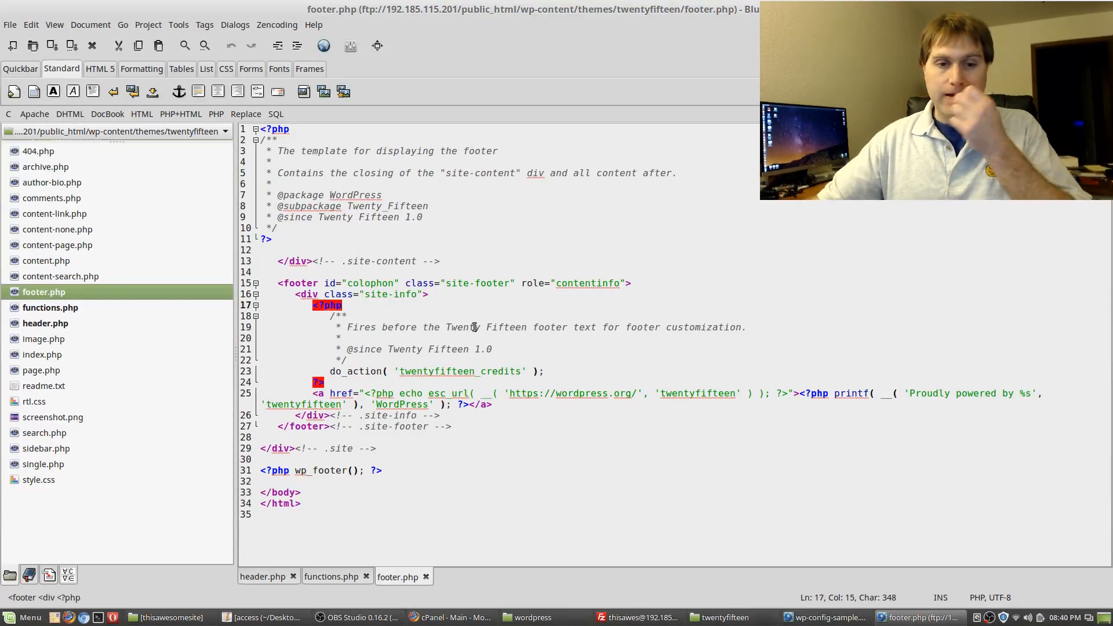
{"action": "left_click", "coordinate": [417, 470]}
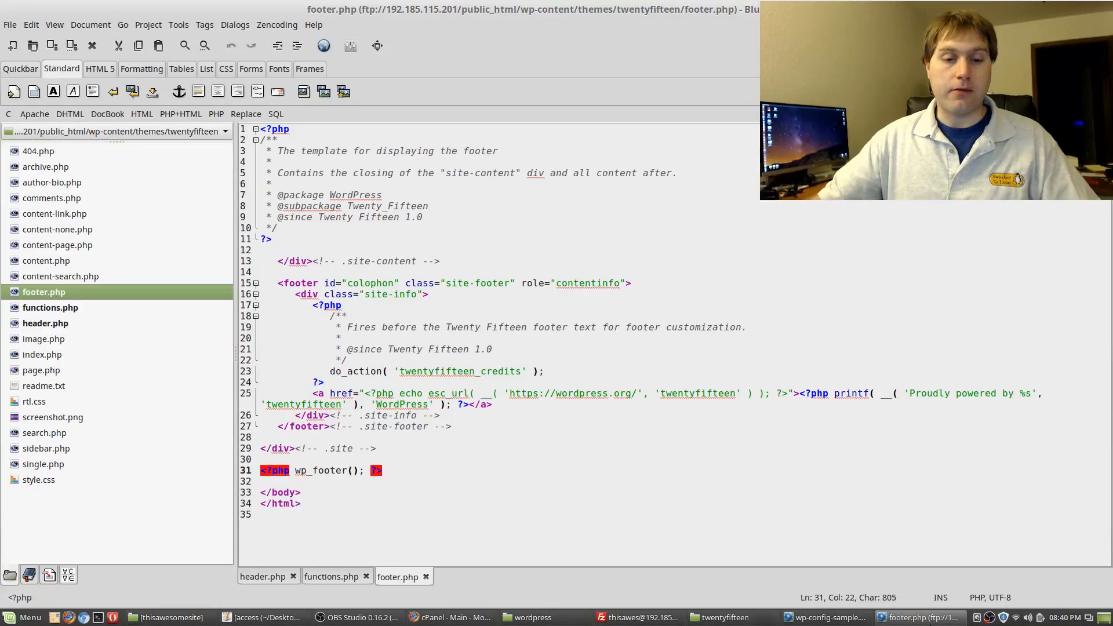
{"action": "key", "text": "Return"}
{"action": "key", "text": "Return"}
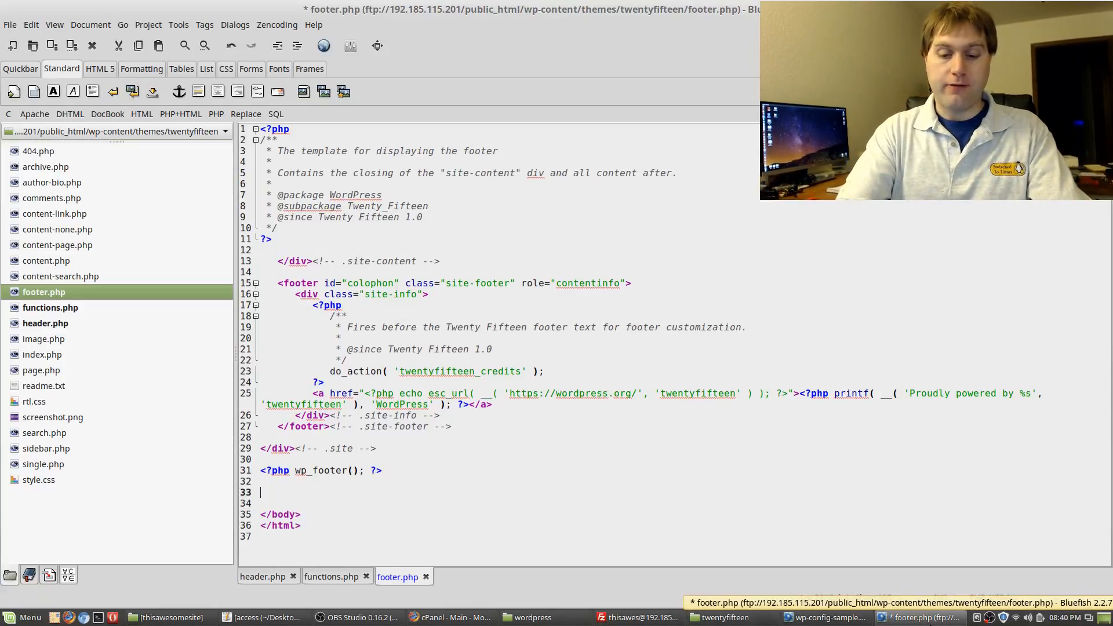
Add a test <div> line reading 'this tps' on line 33, then select and delete it
{"action": "type", "text": "<di"}
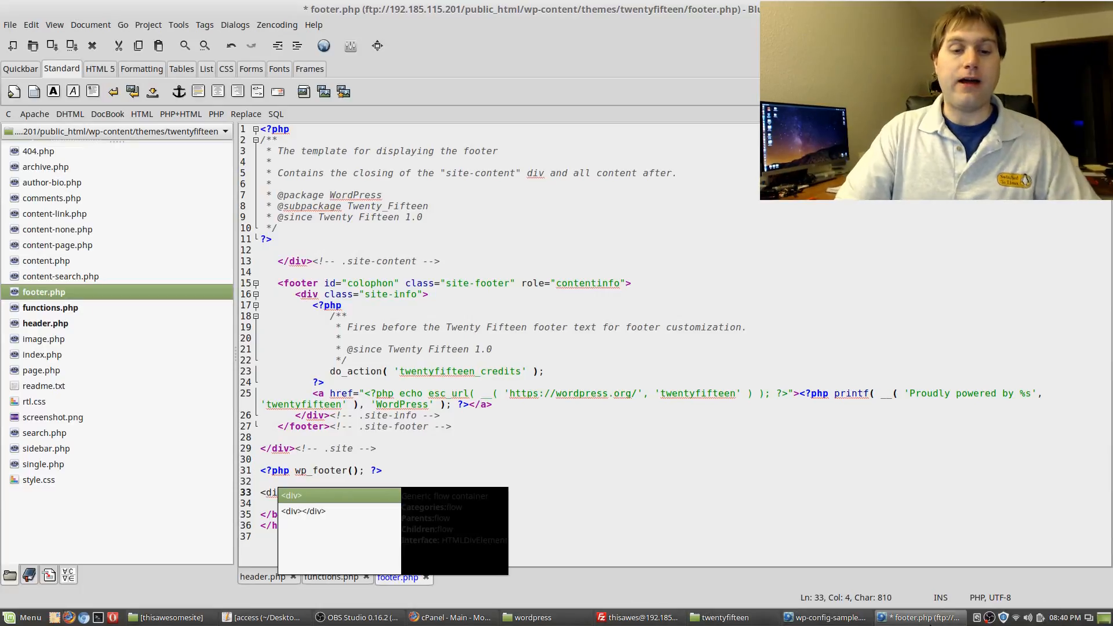
{"action": "key", "text": "Down"}
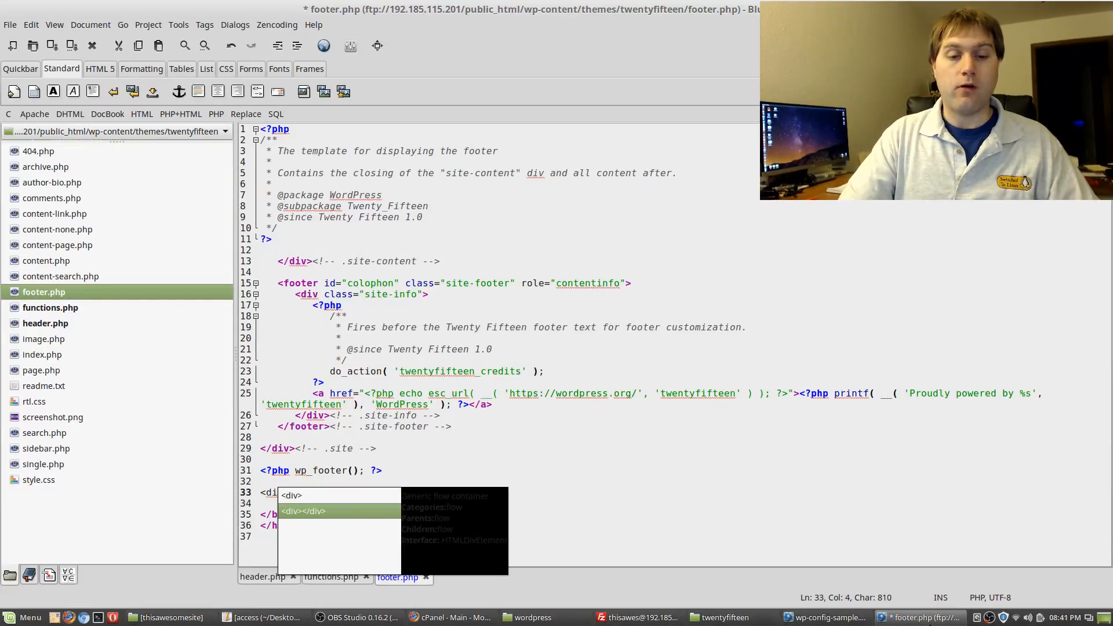
{"action": "key", "text": "Return"}
{"action": "type", "text": "this tps</div>"}
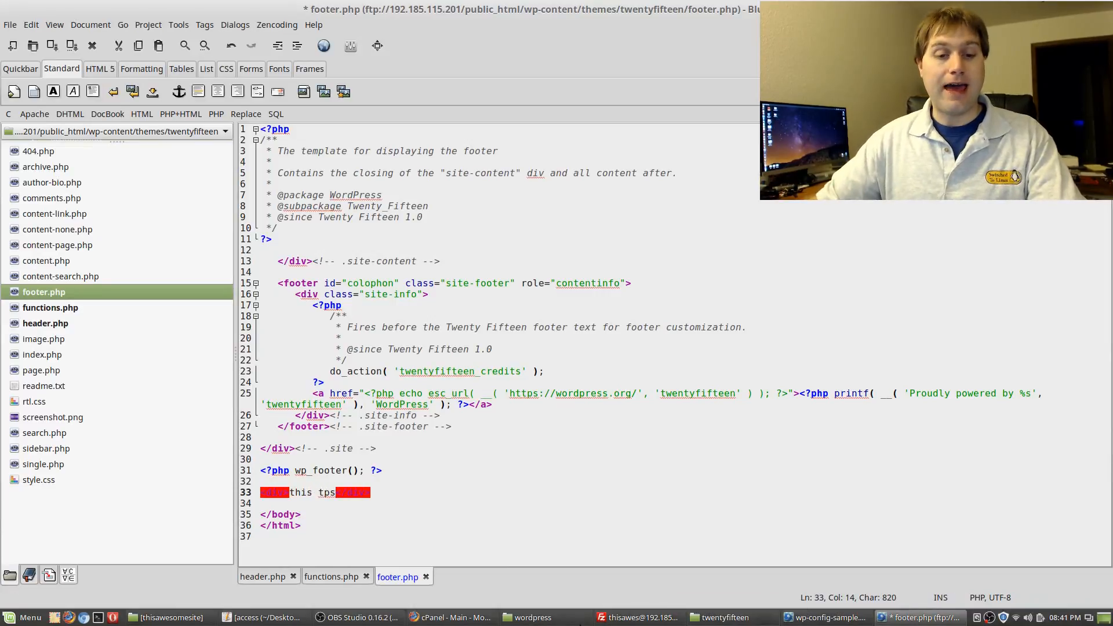
{"action": "left_click", "coordinate": [415, 467]}
{"action": "triple_click", "coordinate": [392, 495]}
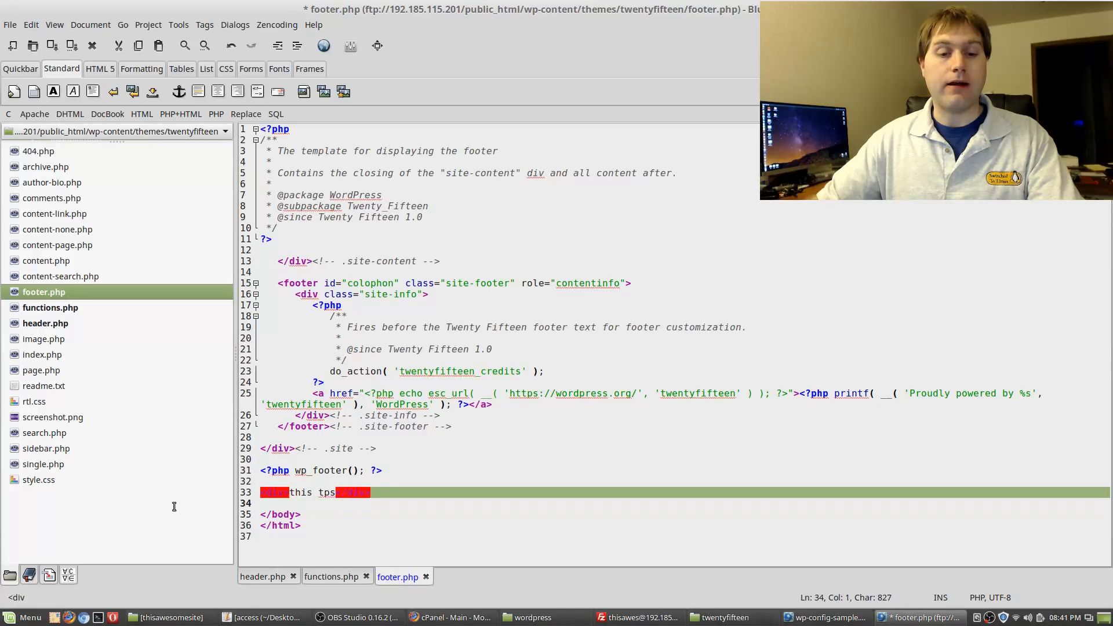
{"action": "type", "text": "<d"}
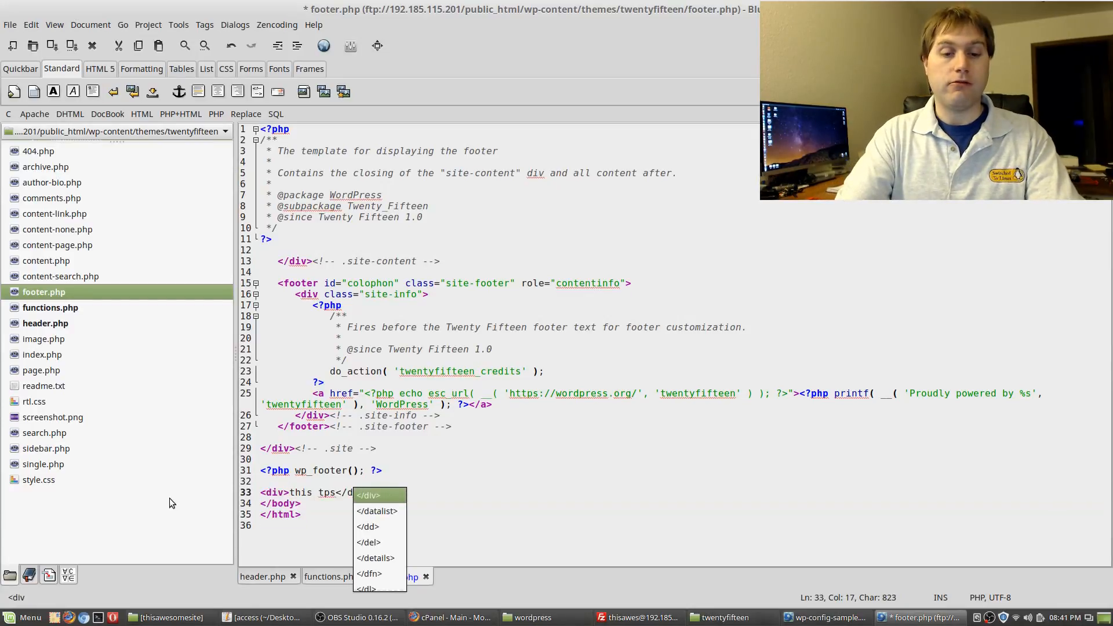
{"action": "key", "text": "BackSpace"}
{"action": "key", "text": "BackSpace"}
{"action": "key", "text": "BackSpace"}
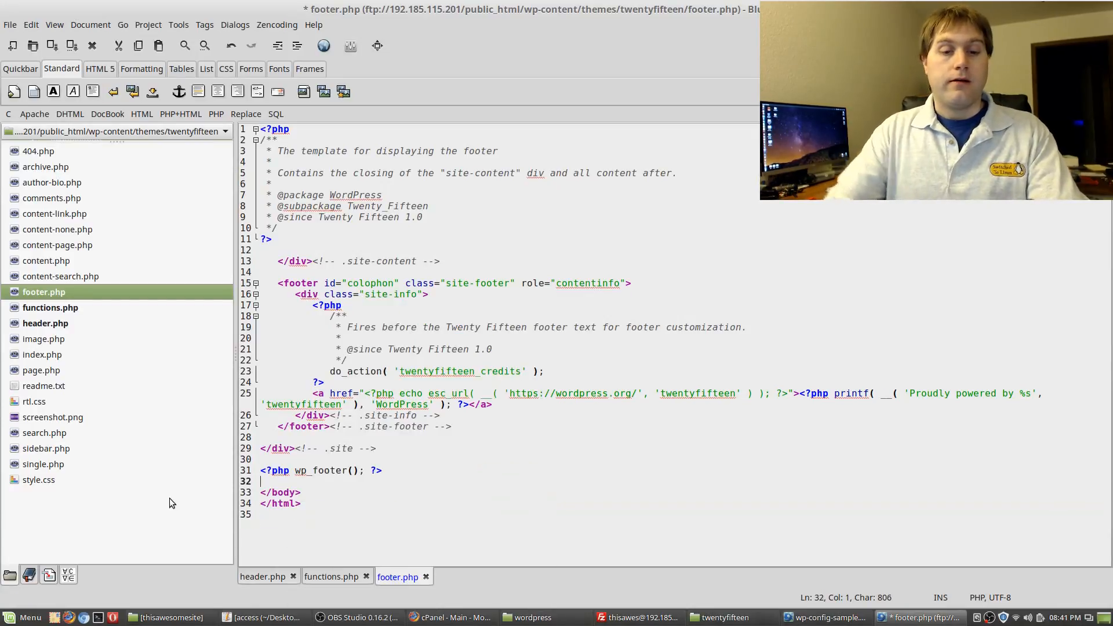
Inspect the footer element on lines 15–27 by highlighting its matching tags
{"action": "left_click", "coordinate": [301, 283]}
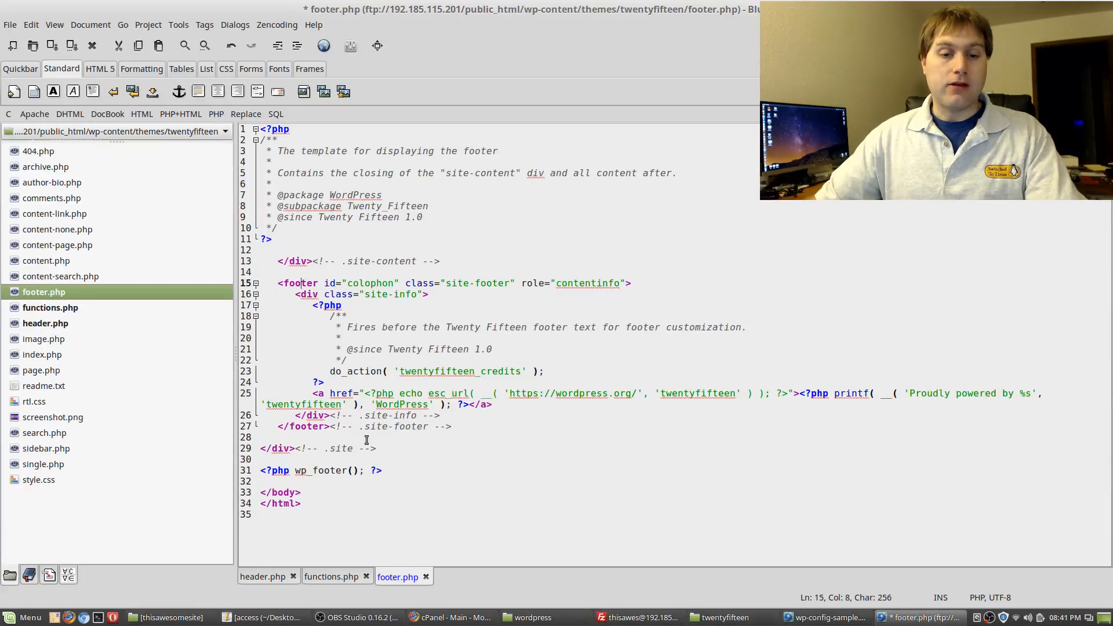
{"action": "left_click", "coordinate": [277, 285]}
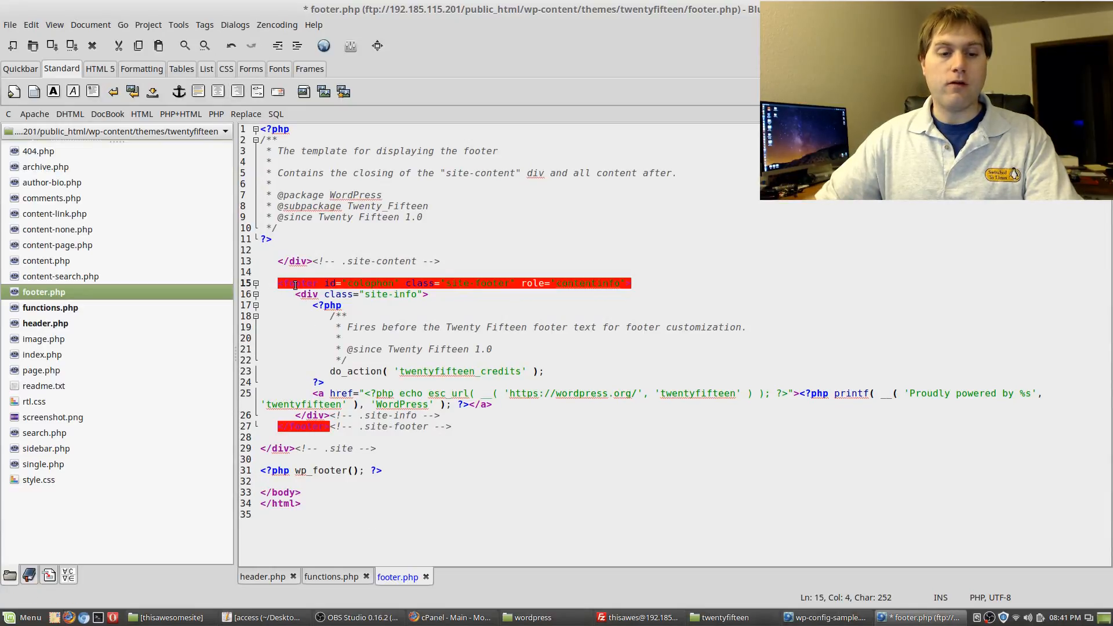
{"action": "left_click", "coordinate": [296, 286]}
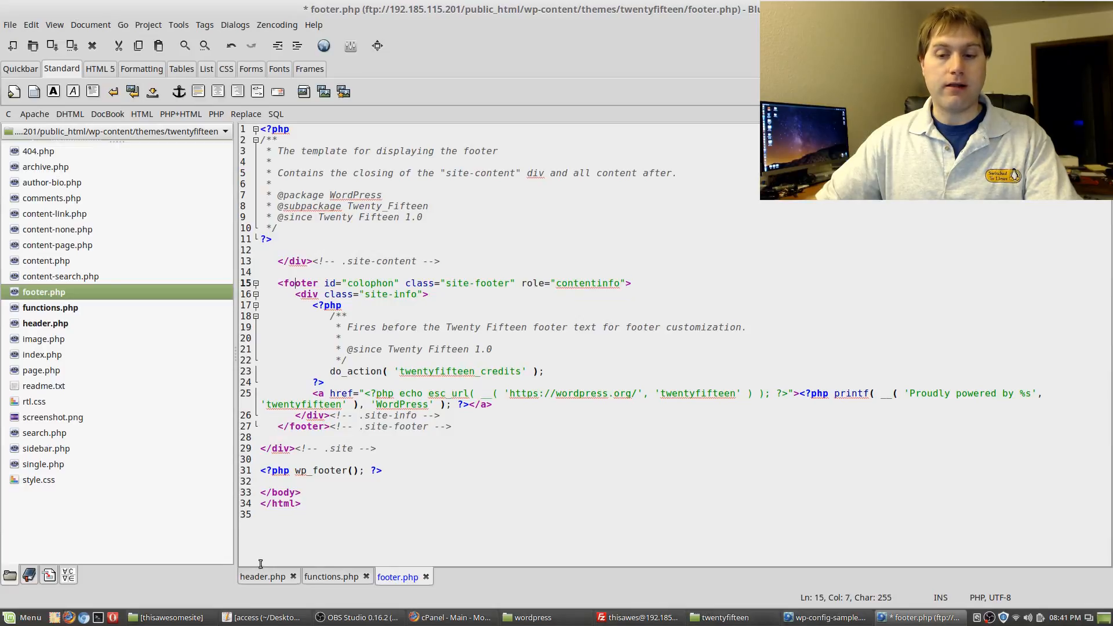
{"action": "left_click_drag", "start_coordinate": [274, 283], "coordinate": [456, 438]}
{"action": "left_click", "coordinate": [479, 482]}
{"action": "left_click", "coordinate": [275, 284]}
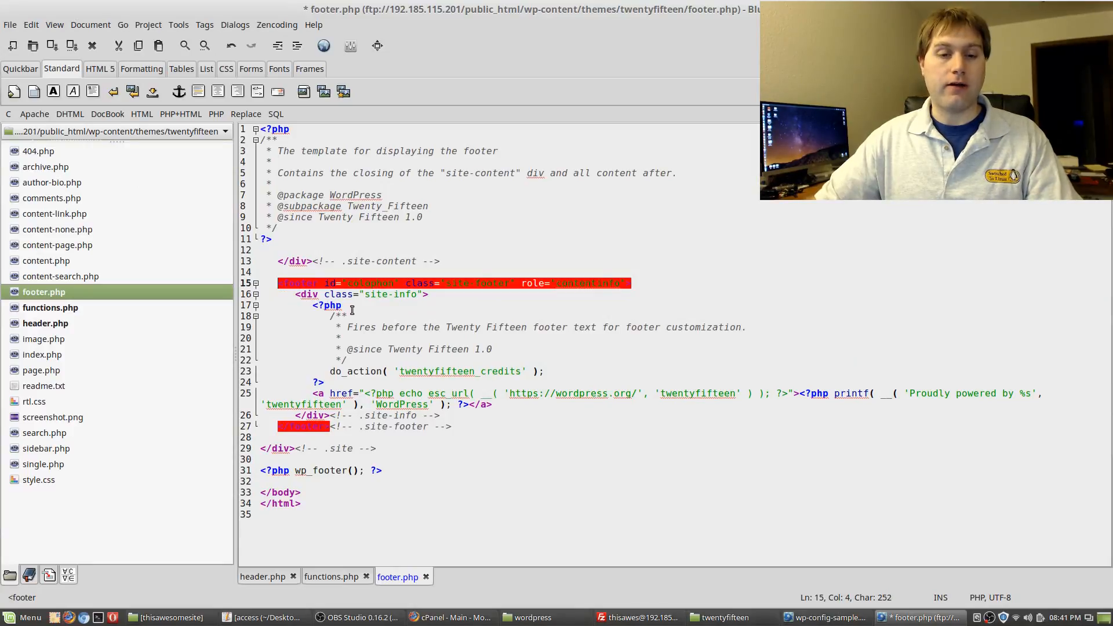
{"action": "left_click", "coordinate": [456, 429], "text": "shift"}
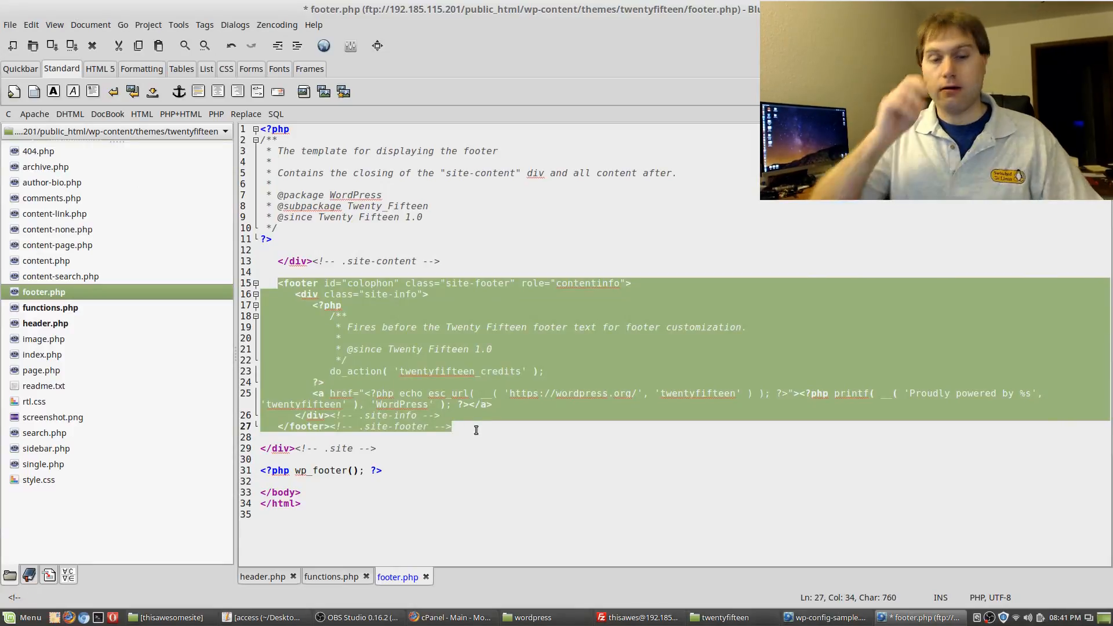
{"action": "left_click", "coordinate": [548, 462]}
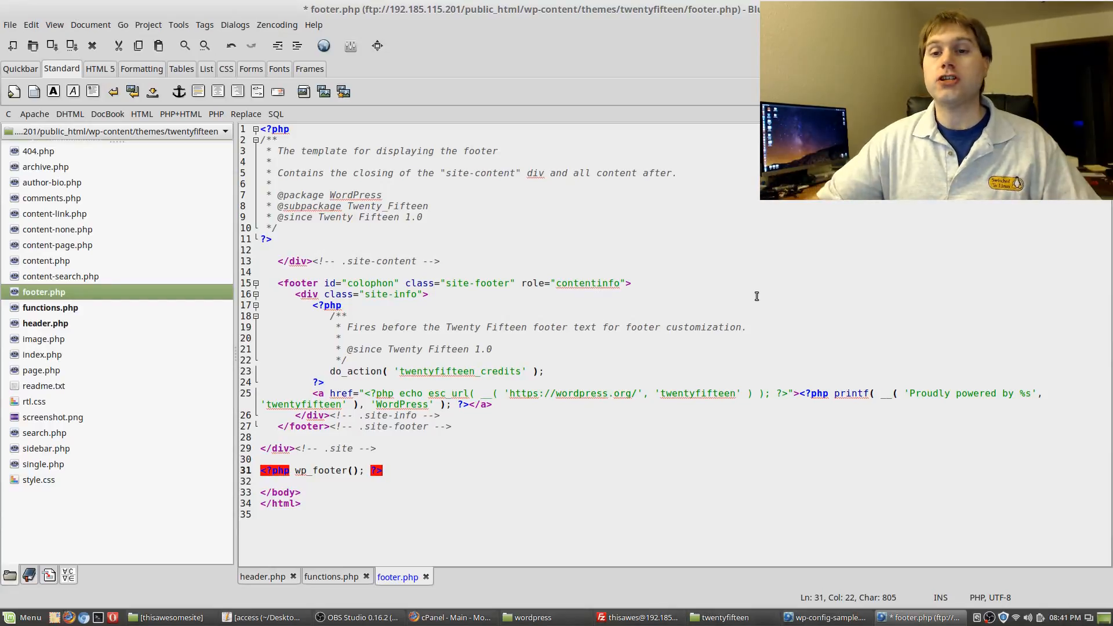
Check FileZilla's upload progress, then save footer.php to the server and close its window
{"action": "left_click", "coordinate": [927, 271]}
{"action": "left_click", "coordinate": [651, 620]}
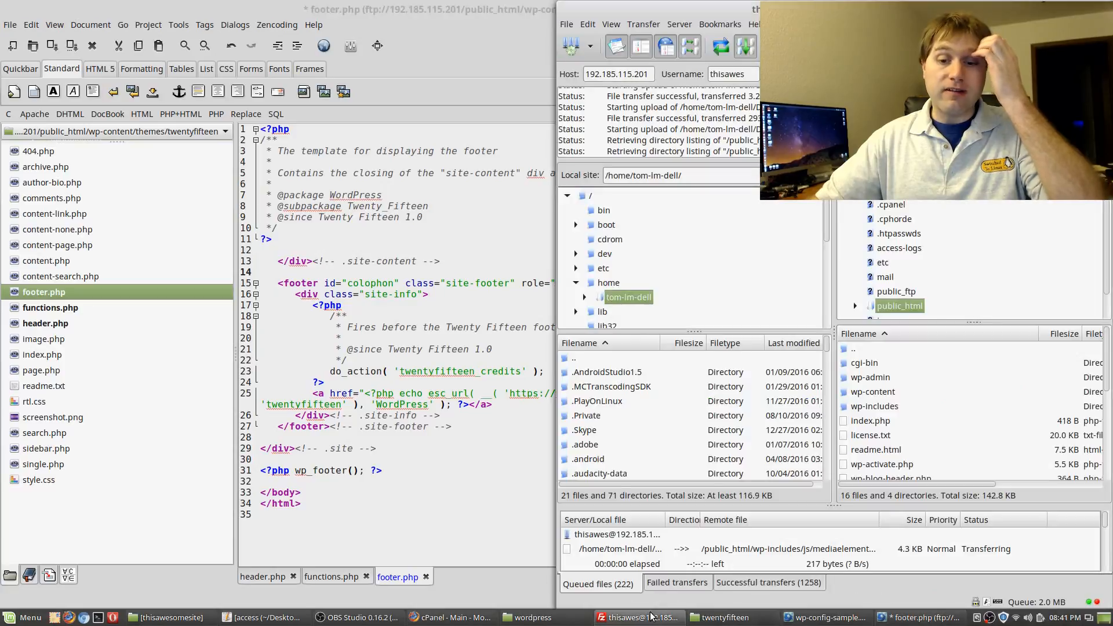
{"action": "left_click", "coordinate": [444, 458]}
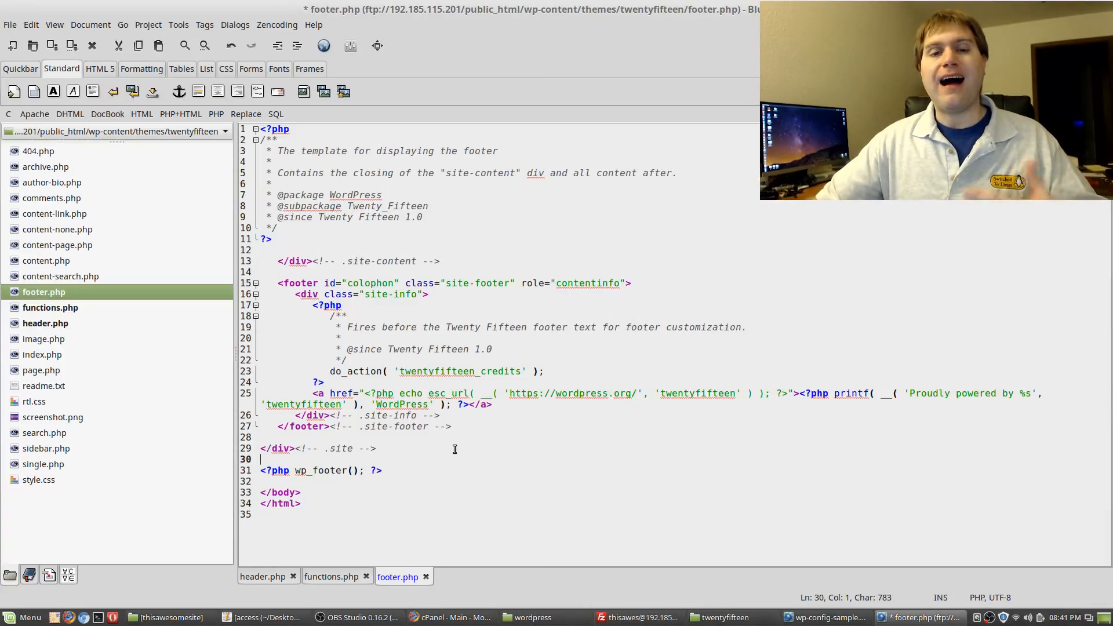
{"action": "left_click", "coordinate": [332, 577]}
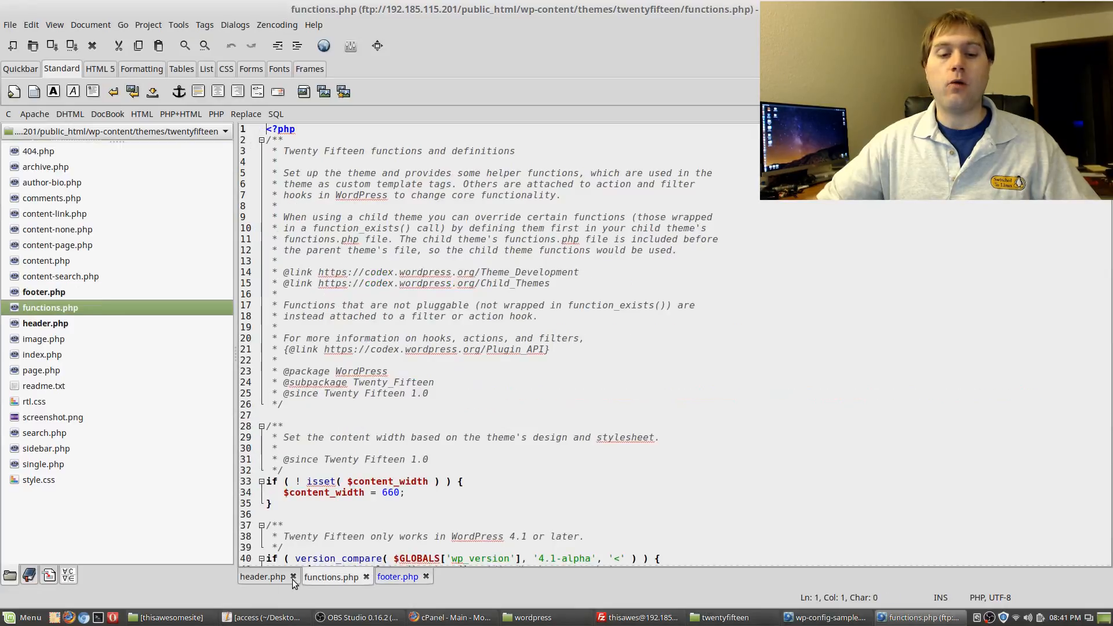
{"action": "left_click", "coordinate": [272, 576]}
{"action": "left_click", "coordinate": [330, 578]}
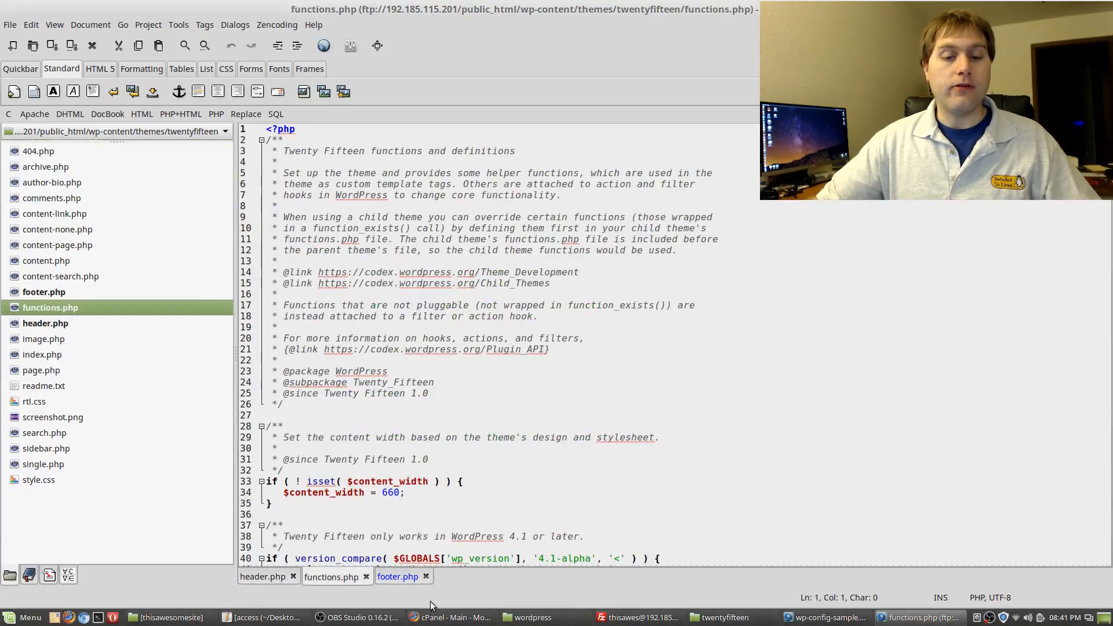
{"action": "left_click", "coordinate": [402, 578]}
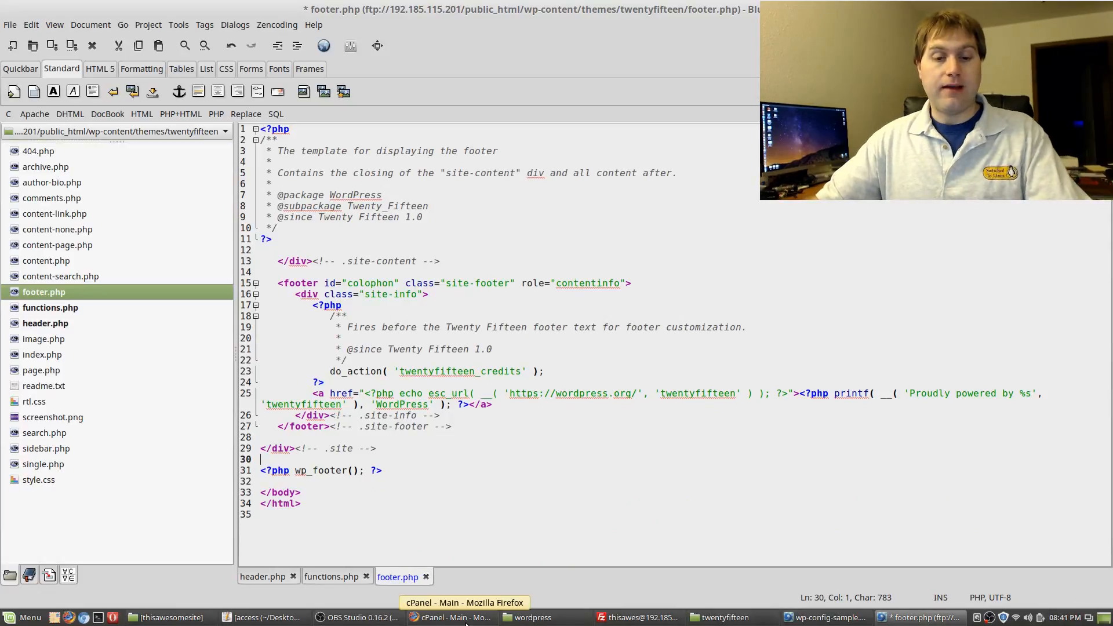
{"action": "key", "text": "ctrl+s"}
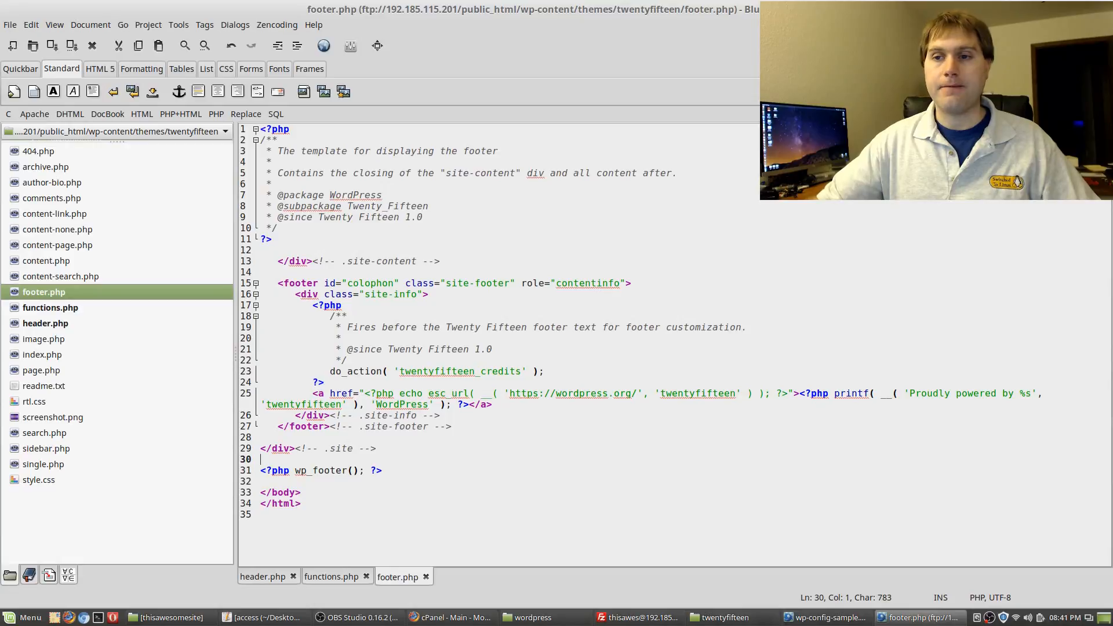
{"action": "key", "text": "alt+F4"}
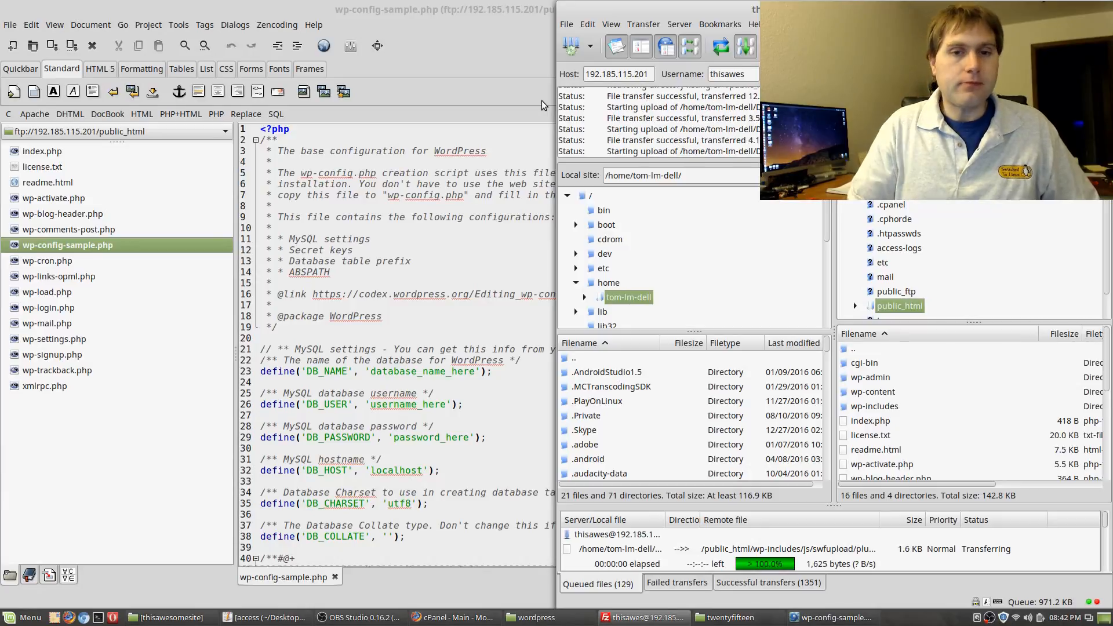
Quit Bluefish from the wp-config-sample.php window and open the Cinnamon Menu's Graphics category
{"action": "left_click", "coordinate": [467, 40]}
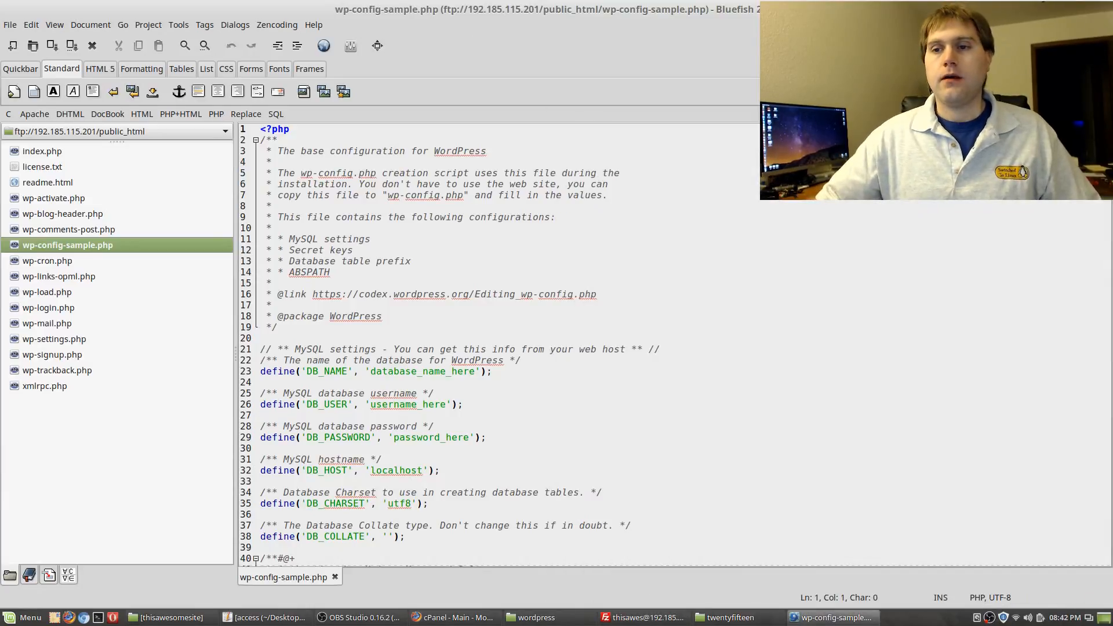
{"action": "key", "text": "ctrl+q"}
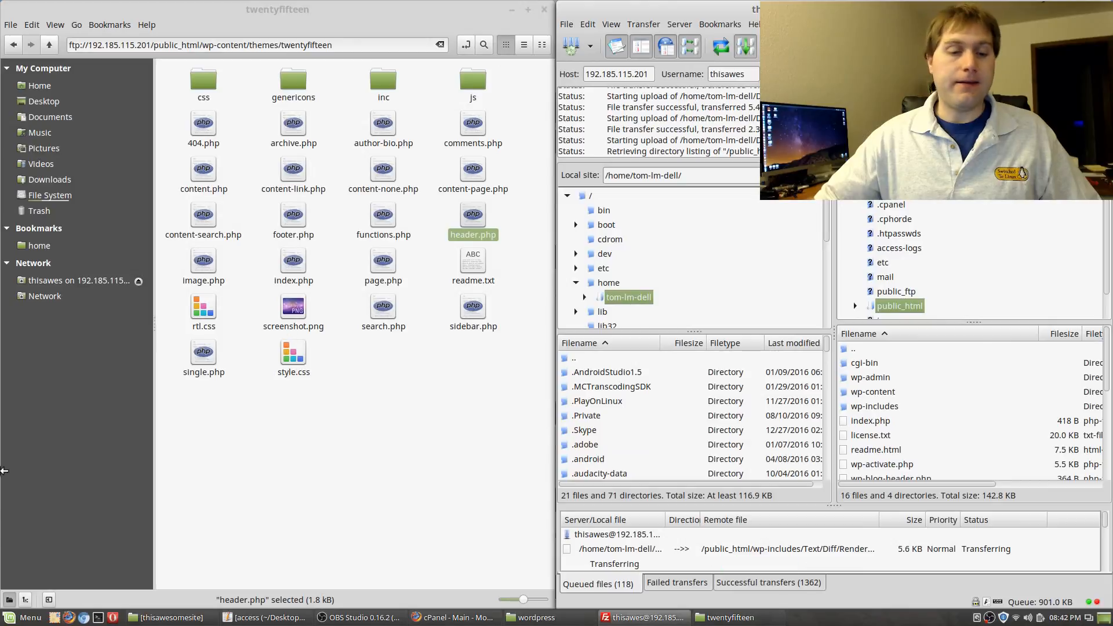
{"action": "left_click", "coordinate": [23, 618]}
{"action": "mouse_move", "coordinate": [116, 318]}
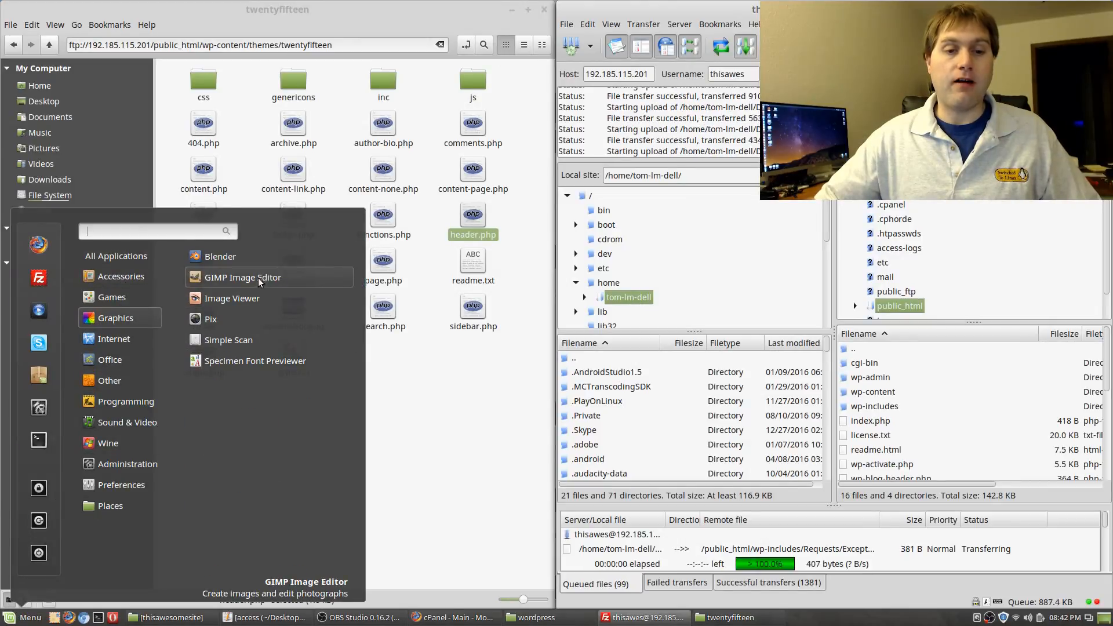
Launch GIMP, turn Single-Window Mode off to reposition the window, then turn it back on
{"action": "left_click", "coordinate": [243, 277]}
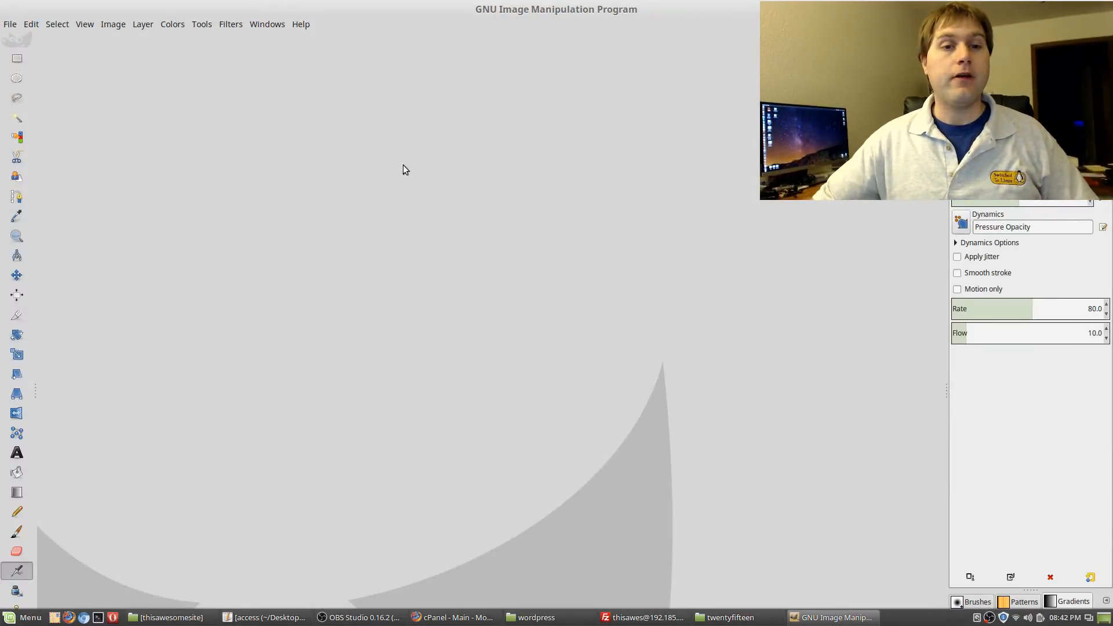
{"action": "left_click", "coordinate": [269, 26]}
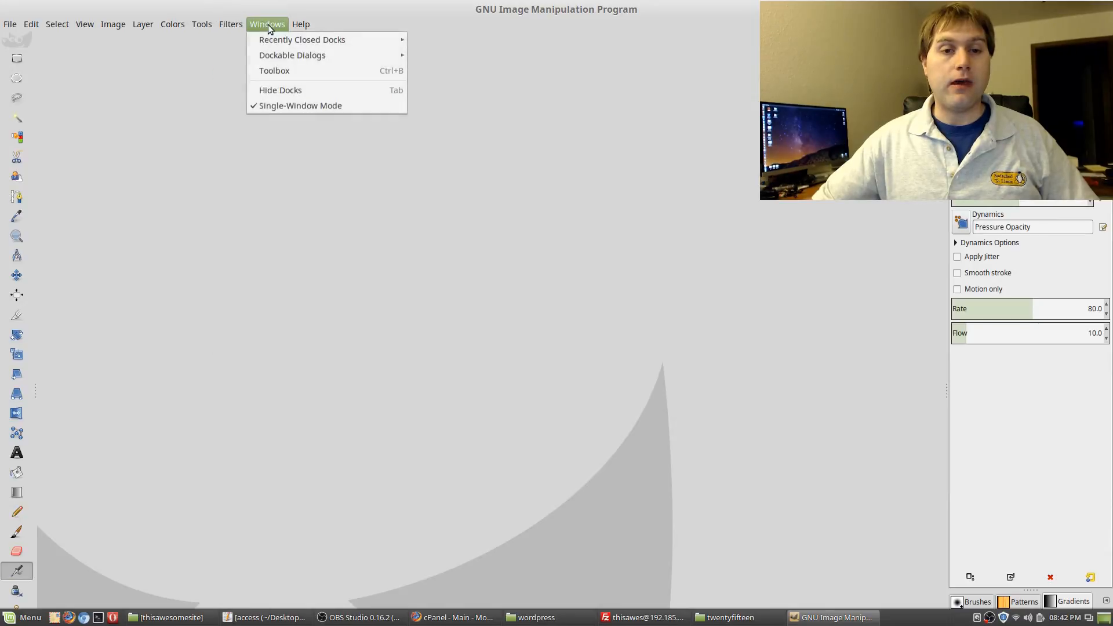
{"action": "left_click", "coordinate": [294, 106]}
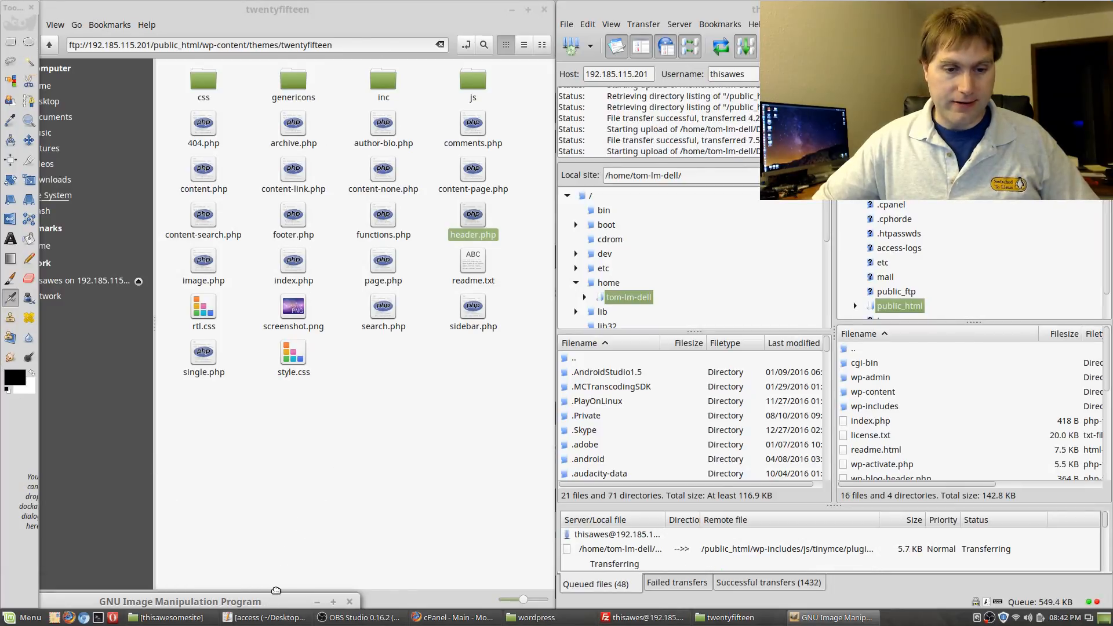
{"action": "left_click_drag", "start_coordinate": [270, 597], "coordinate": [384, 129]}
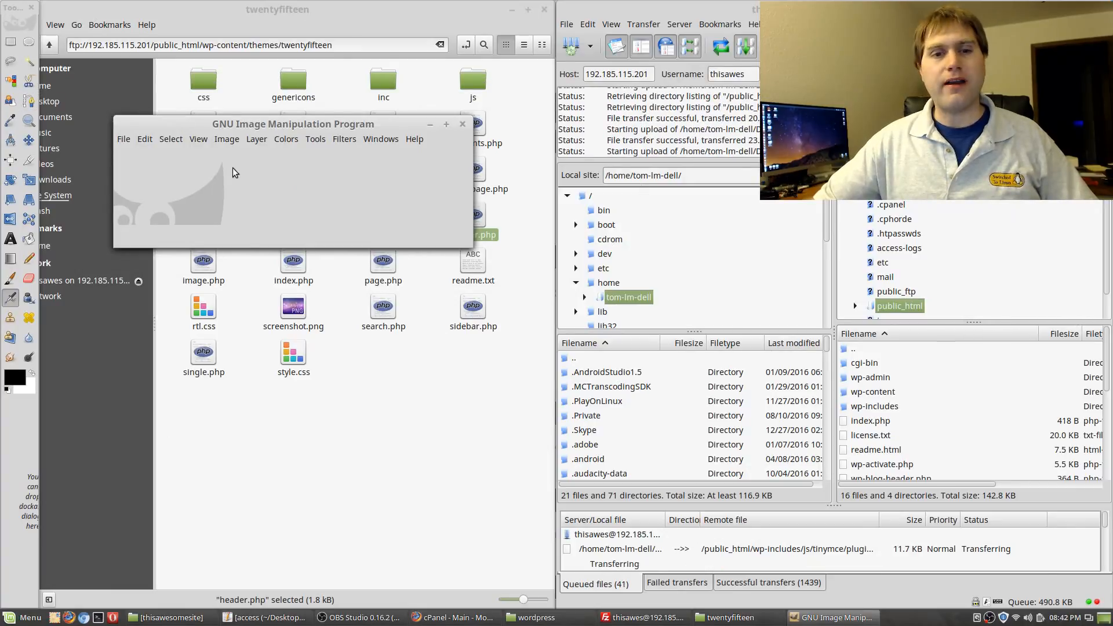
{"action": "left_click", "coordinate": [374, 142]}
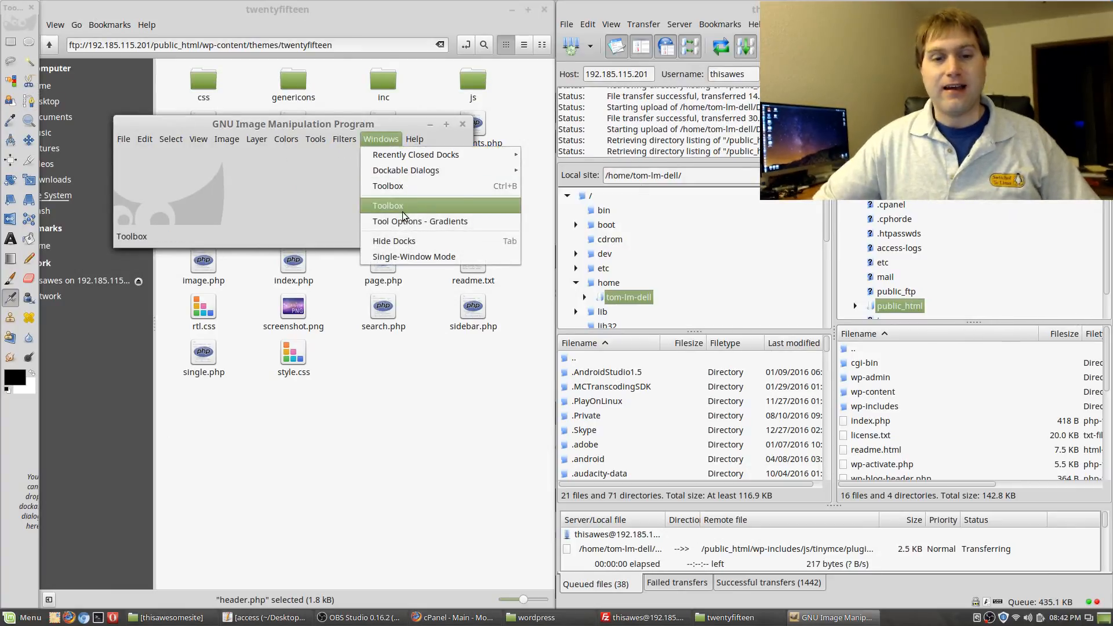
{"action": "left_click", "coordinate": [394, 256]}
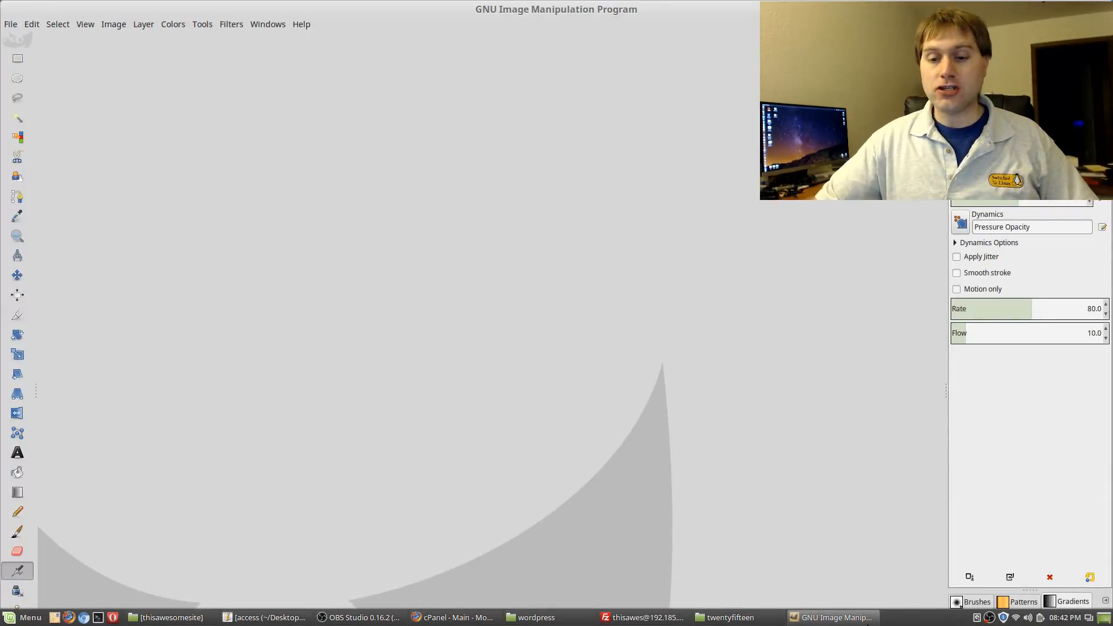
Open GIMP's Input Devices dialog and close it again
{"action": "left_click", "coordinate": [59, 24]}
{"action": "mouse_move", "coordinate": [32, 24]}
{"action": "left_click", "coordinate": [69, 333]}
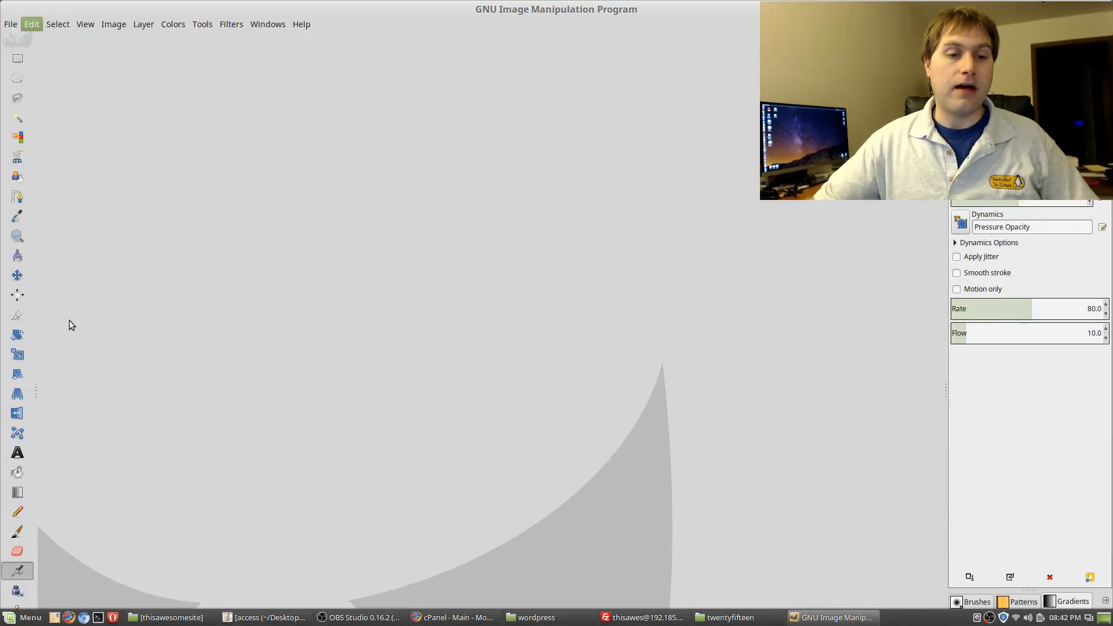
{"action": "left_click", "coordinate": [394, 196]}
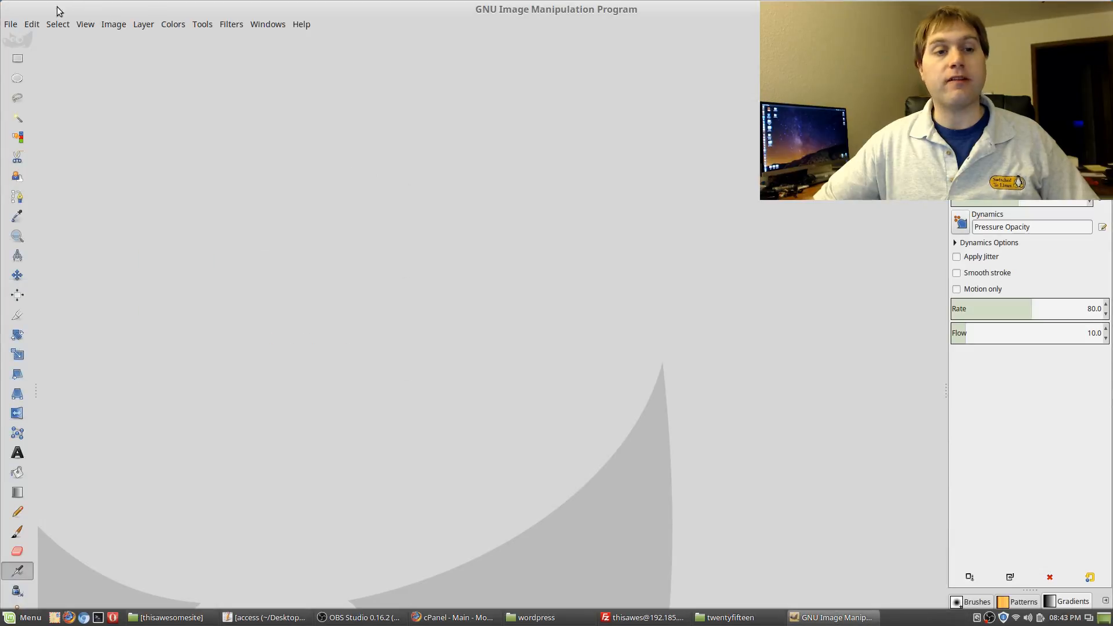
In Preferences > Theme, try the Small theme, revert to Default, and confirm with OK
{"action": "left_click", "coordinate": [57, 25]}
{"action": "mouse_move", "coordinate": [35, 26]}
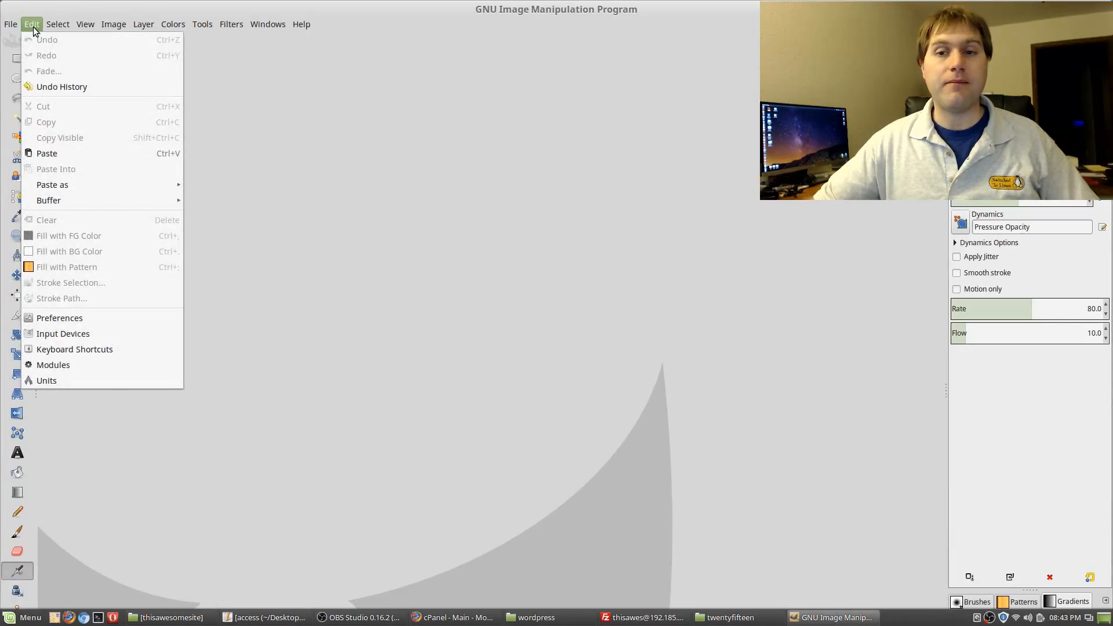
{"action": "left_click", "coordinate": [74, 316]}
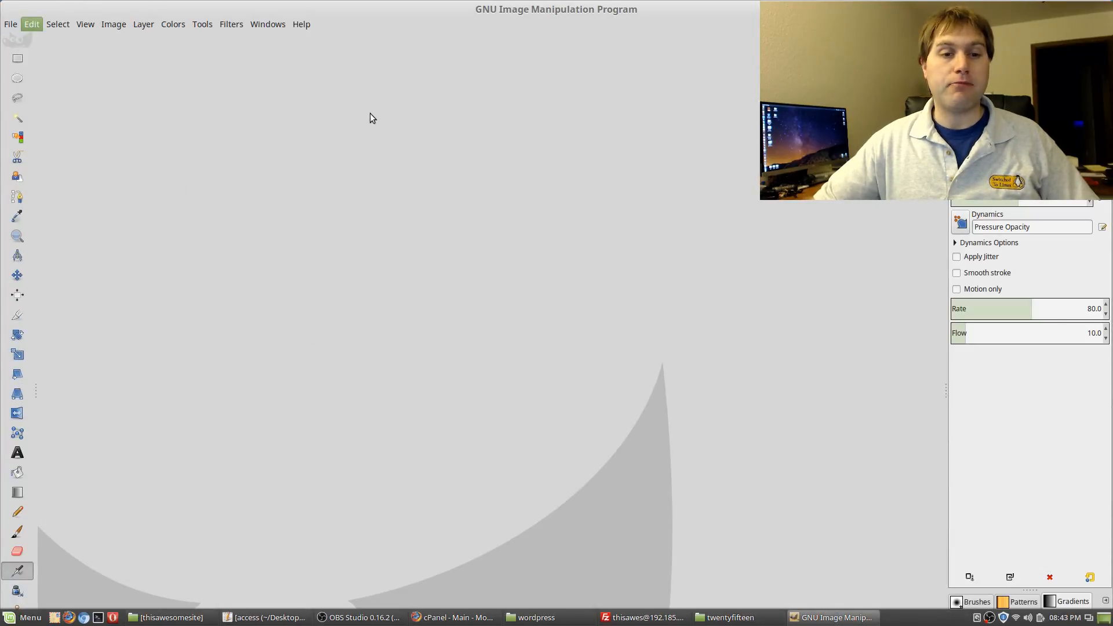
{"action": "left_click", "coordinate": [354, 156]}
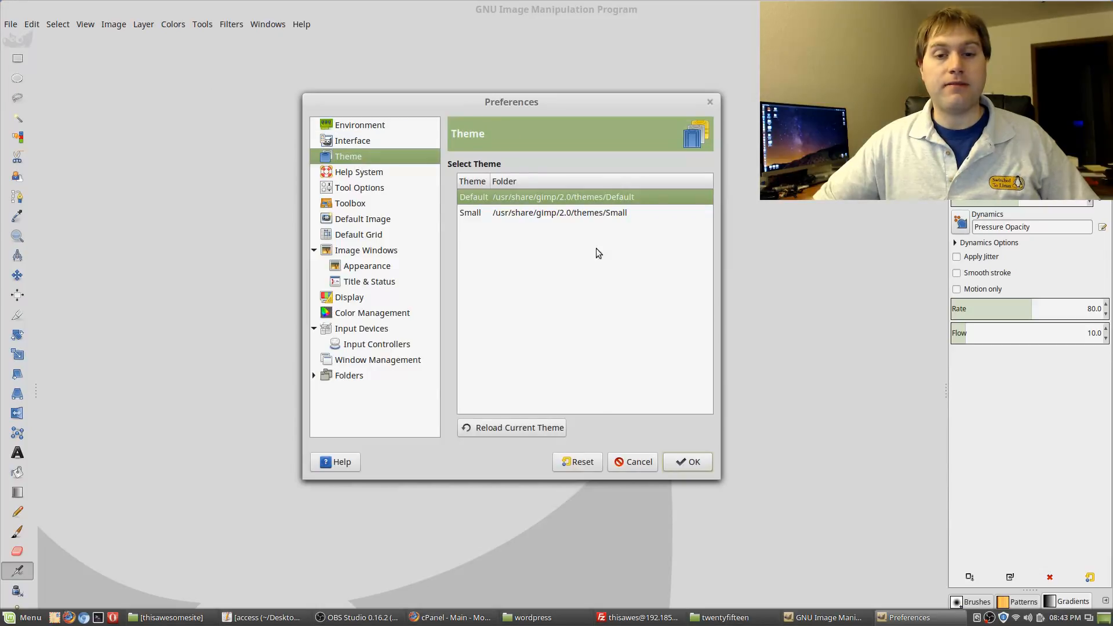
{"action": "left_click", "coordinate": [482, 212]}
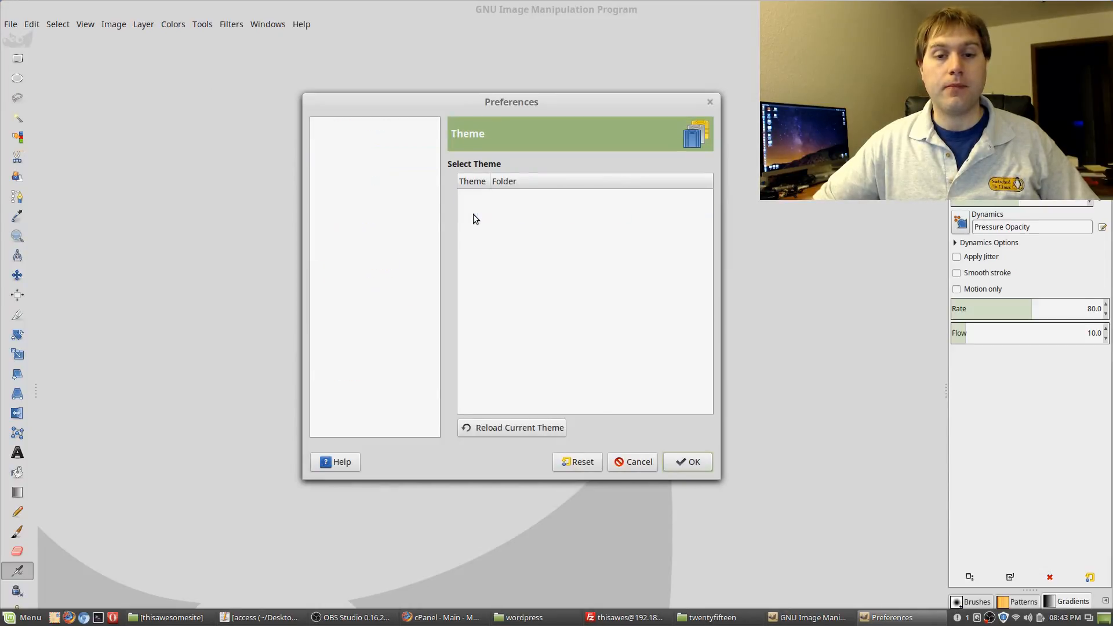
{"action": "left_click", "coordinate": [477, 194]}
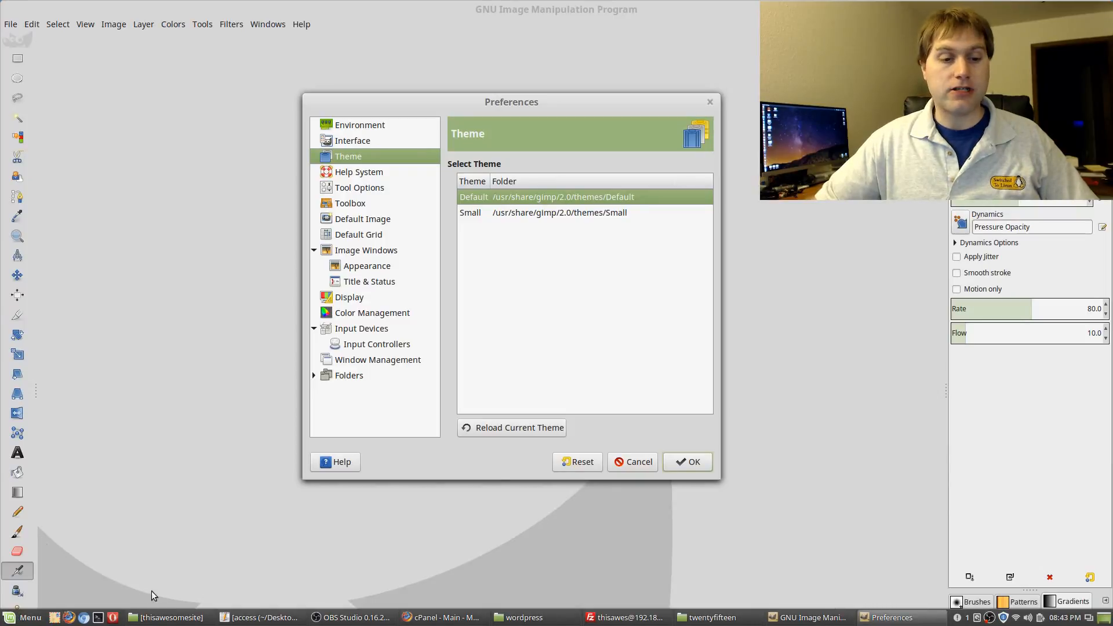
{"action": "left_click", "coordinate": [695, 461]}
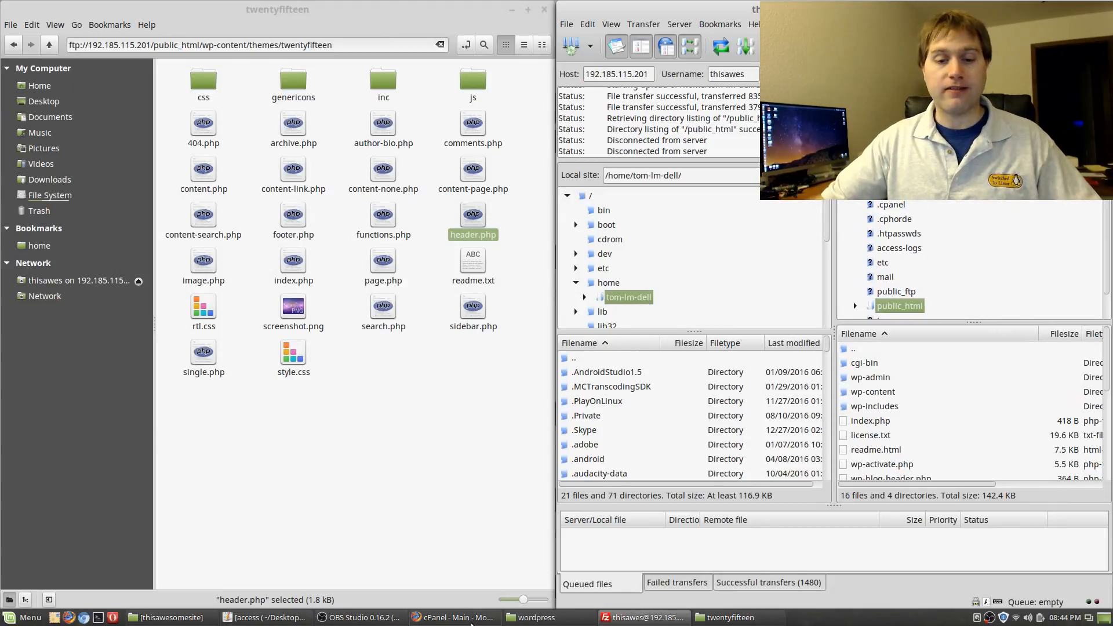
Load thisawesomesite.com in a new tab, continue in English (United States), and reach the database form
{"action": "left_click", "coordinate": [472, 617]}
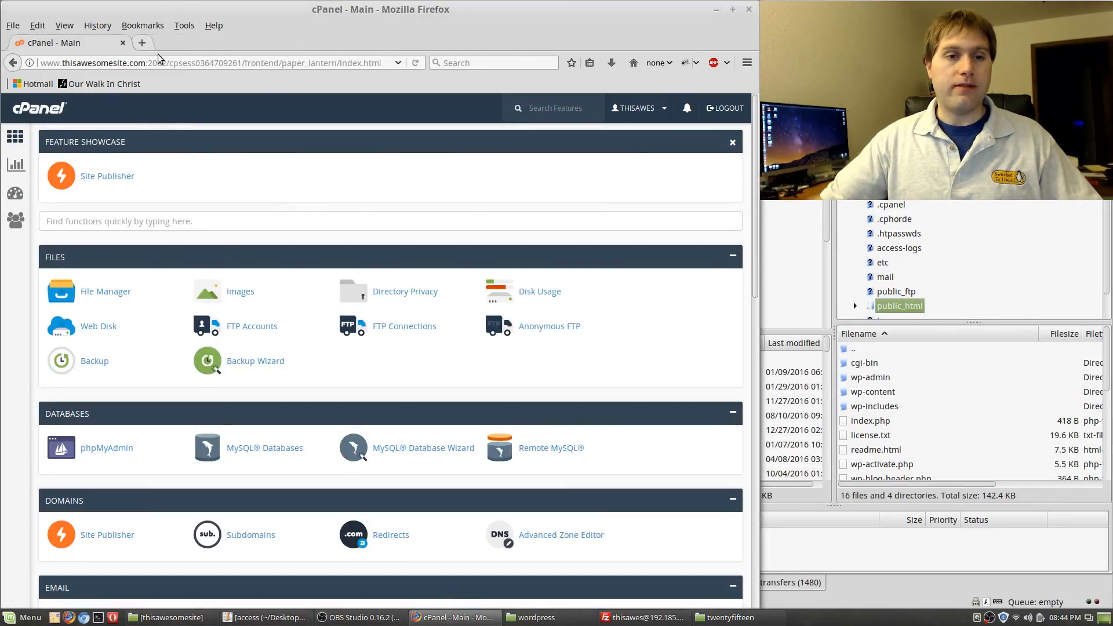
{"action": "key", "text": "ctrl+t"}
{"action": "type", "text": "thisawesomesite.com/"}
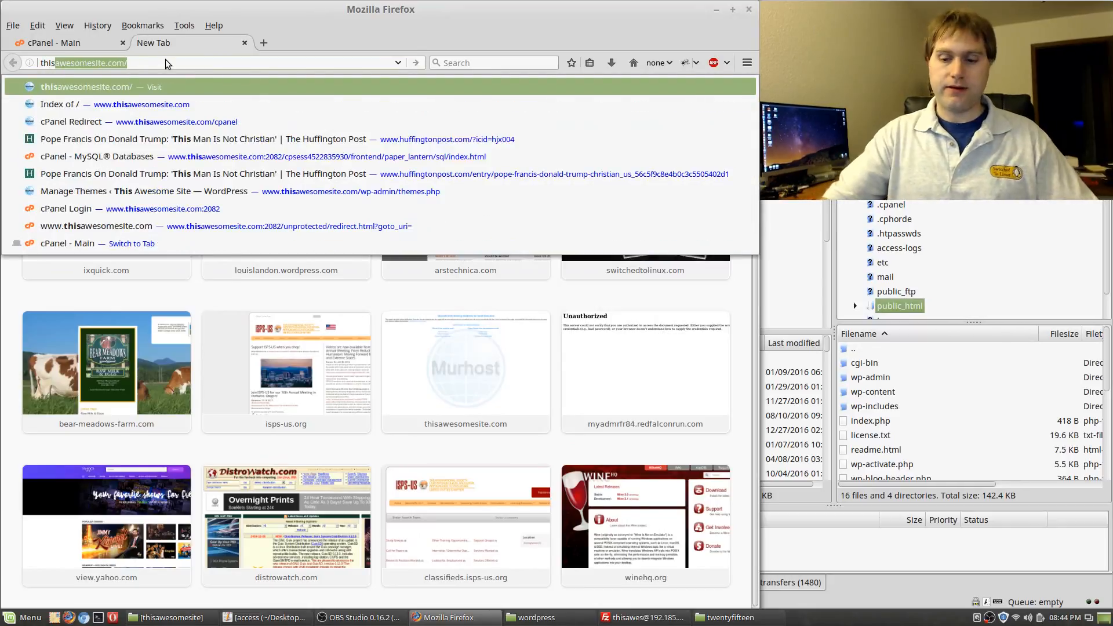
{"action": "key", "text": "Return"}
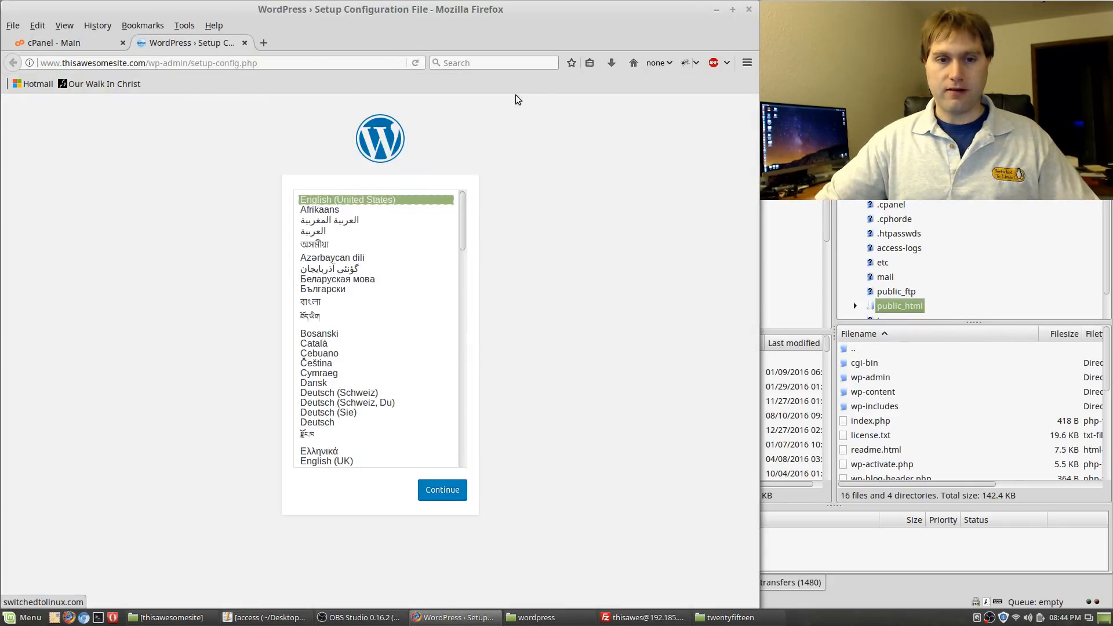
{"action": "left_click", "coordinate": [445, 489]}
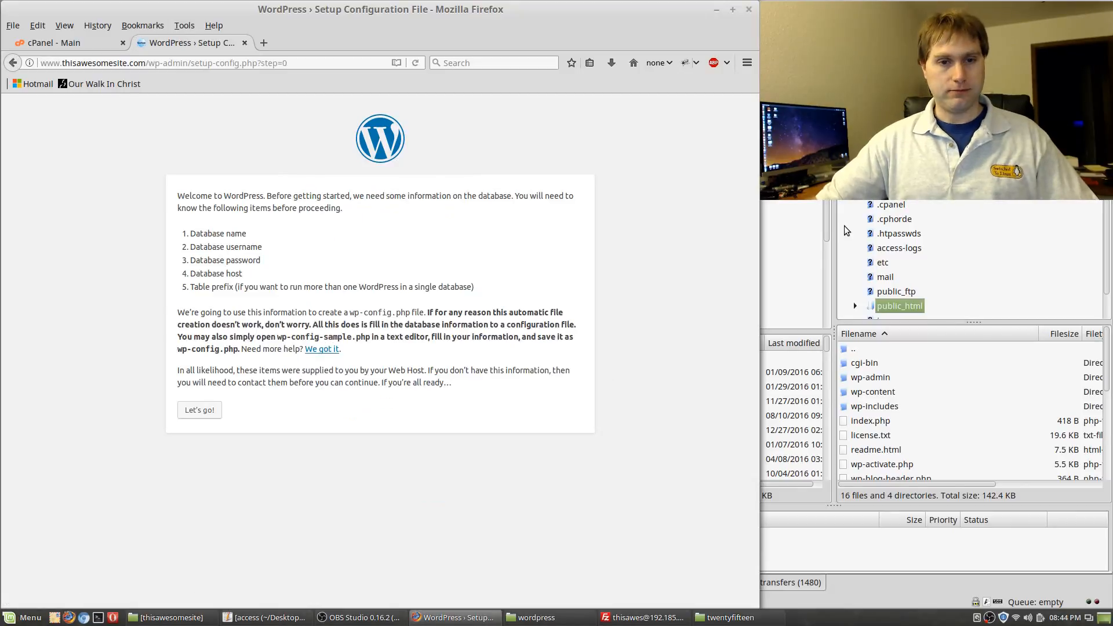
{"action": "left_click", "coordinate": [196, 411]}
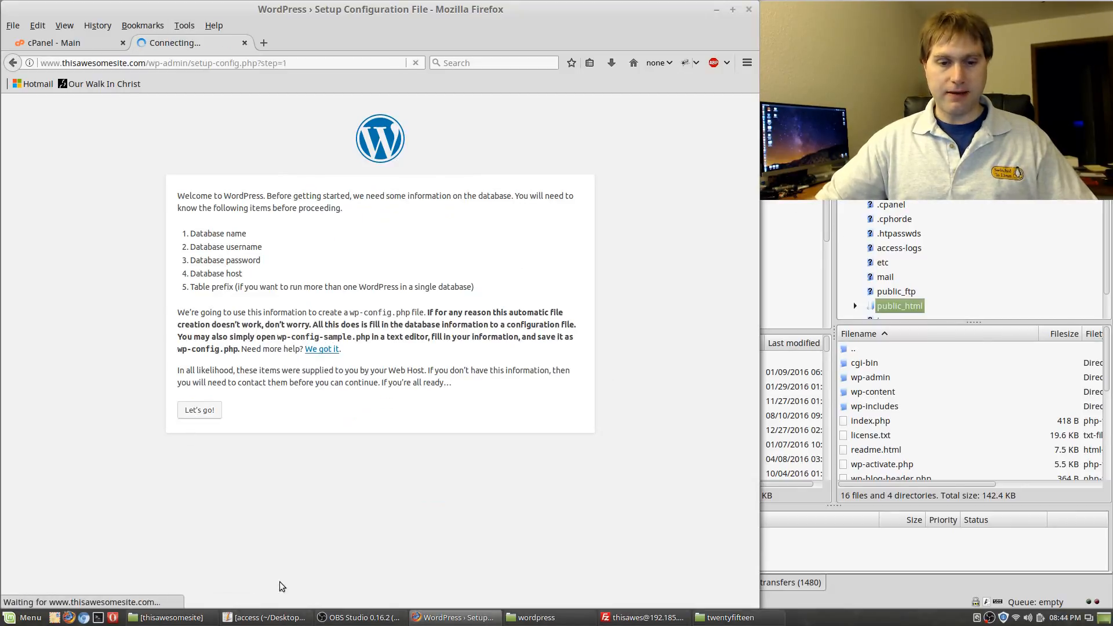
{"action": "left_click", "coordinate": [265, 617]}
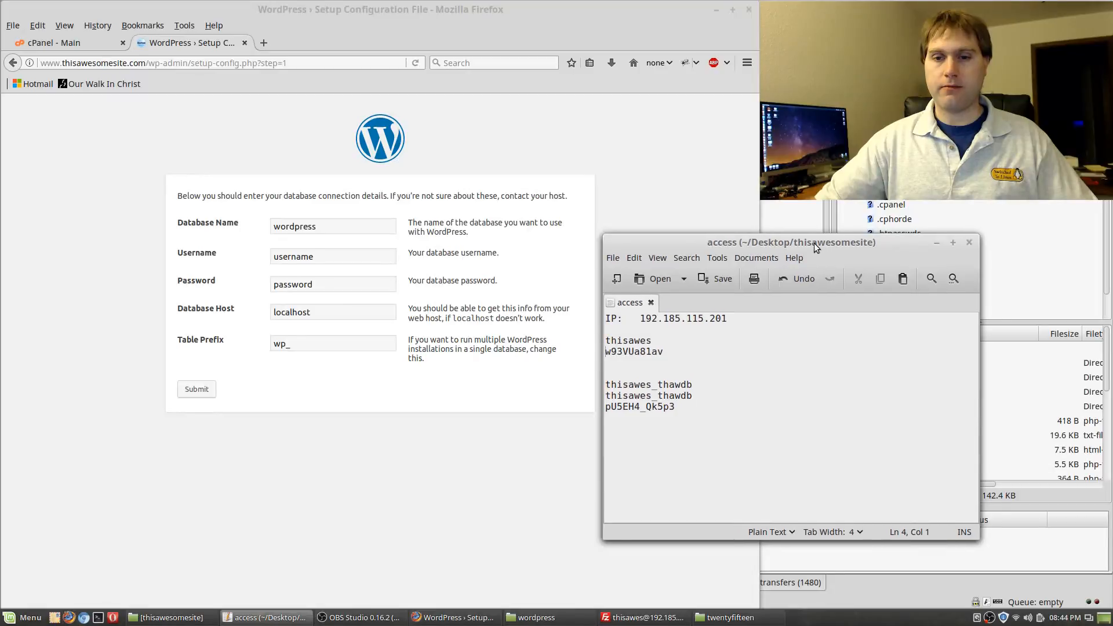
Paste the database name and database username from the access notes into the form
{"action": "left_click_drag", "start_coordinate": [813, 242], "coordinate": [976, 265]}
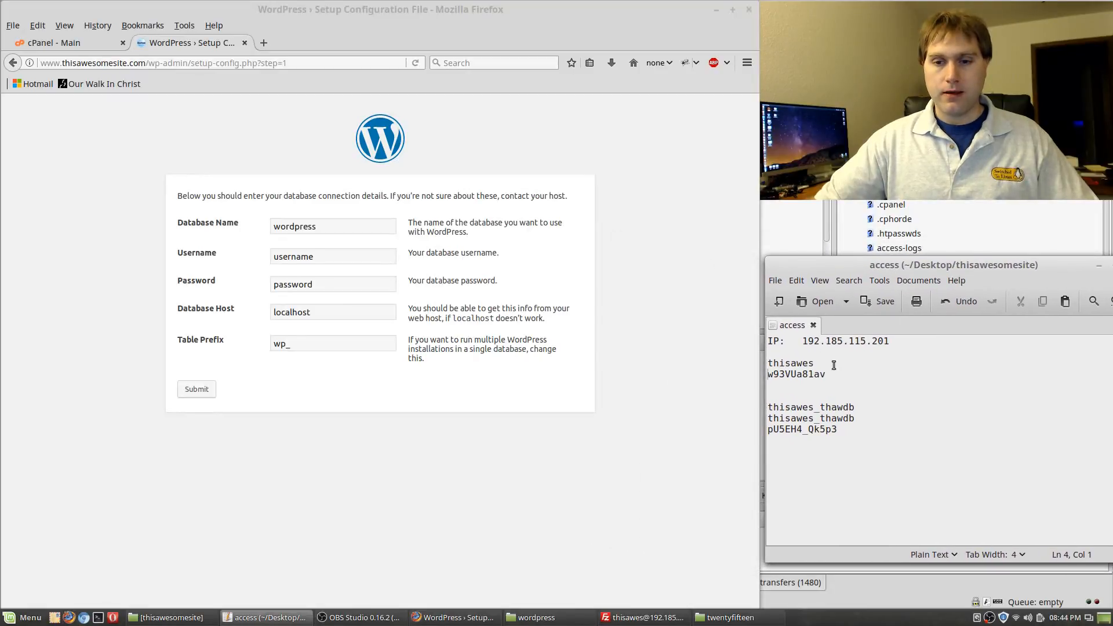
{"action": "left_click_drag", "start_coordinate": [833, 365], "coordinate": [796, 365]}
{"action": "triple_click", "coordinate": [863, 407]}
{"action": "key", "text": "ctrl+c"}
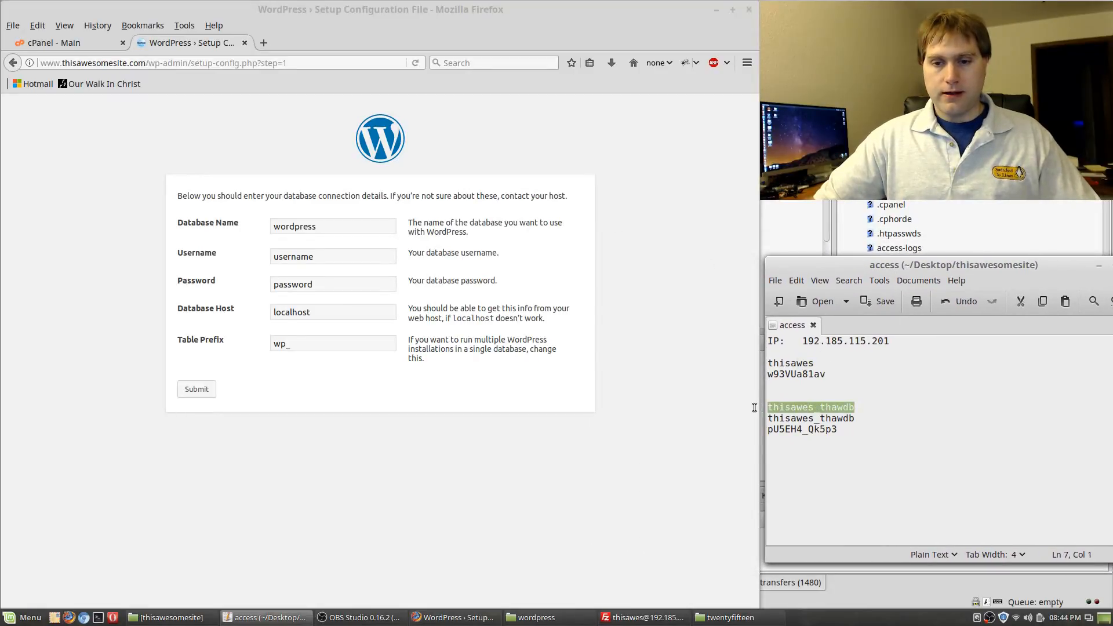
{"action": "double_click", "coordinate": [339, 233]}
{"action": "key", "text": "ctrl+v"}
{"action": "double_click", "coordinate": [326, 255]}
{"action": "key", "text": "ctrl+v"}
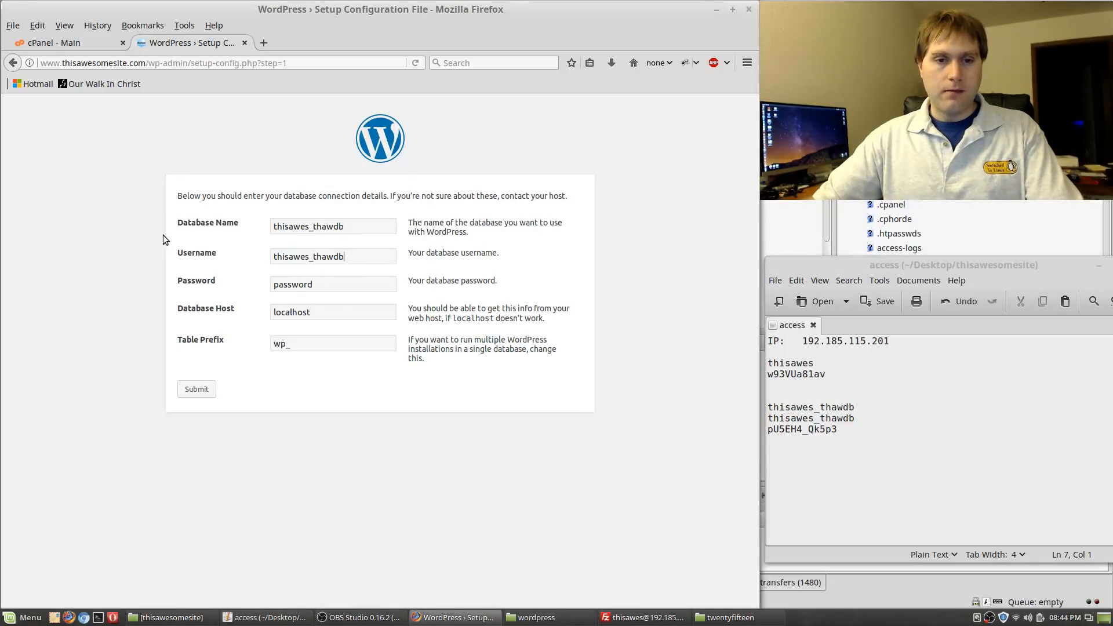
Copy the database password from the notes into the Password field and submit the form
{"action": "left_click_drag", "start_coordinate": [839, 429], "coordinate": [764, 429]}
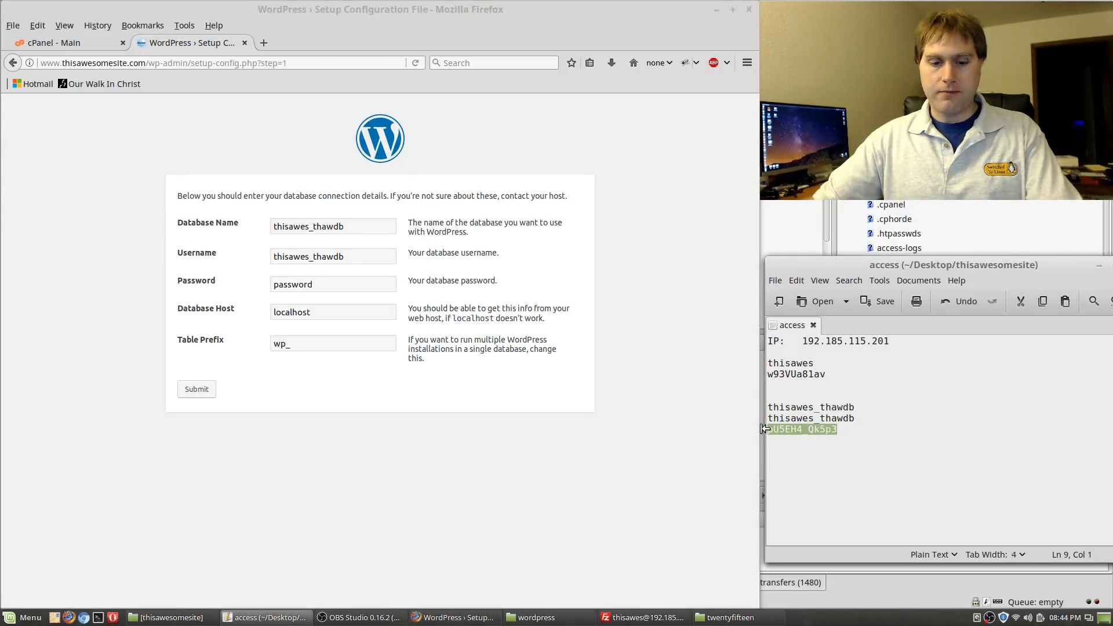
{"action": "key", "text": "ctrl+c"}
{"action": "double_click", "coordinate": [335, 284]}
{"action": "key", "text": "ctrl+v"}
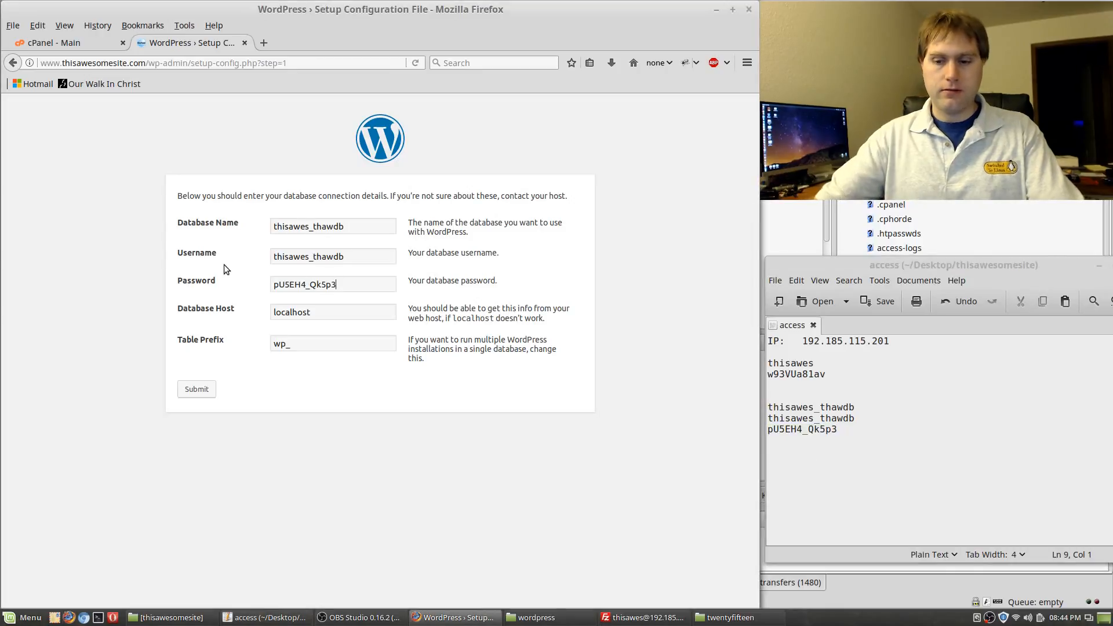
{"action": "key", "text": "Return"}
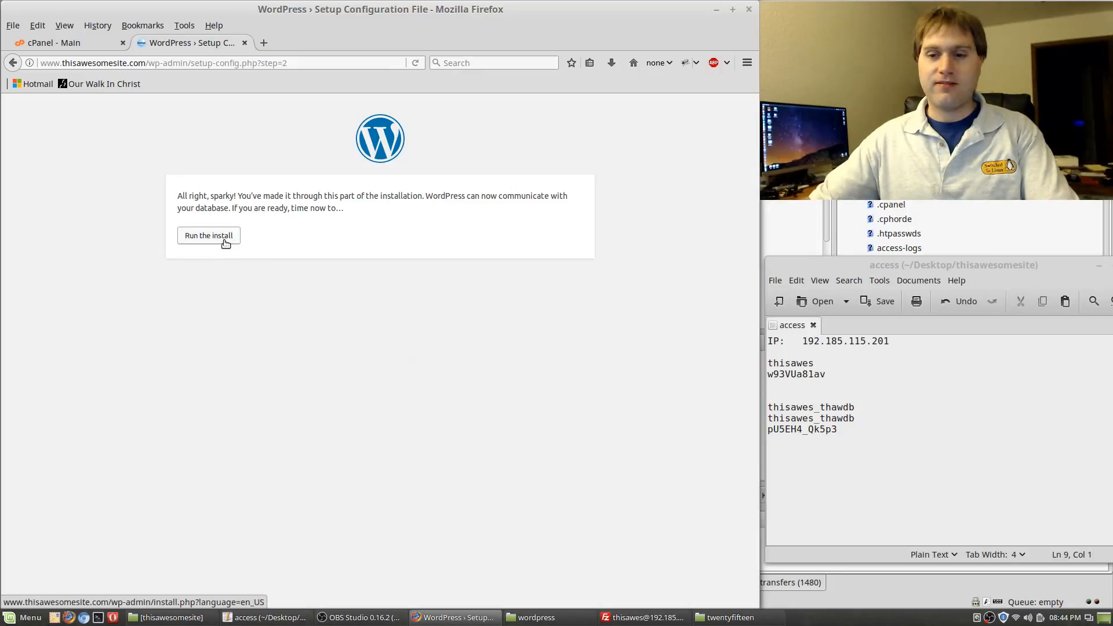
Run the installation and set the site title to 'This Awesome Site'
{"action": "left_click", "coordinate": [225, 244]}
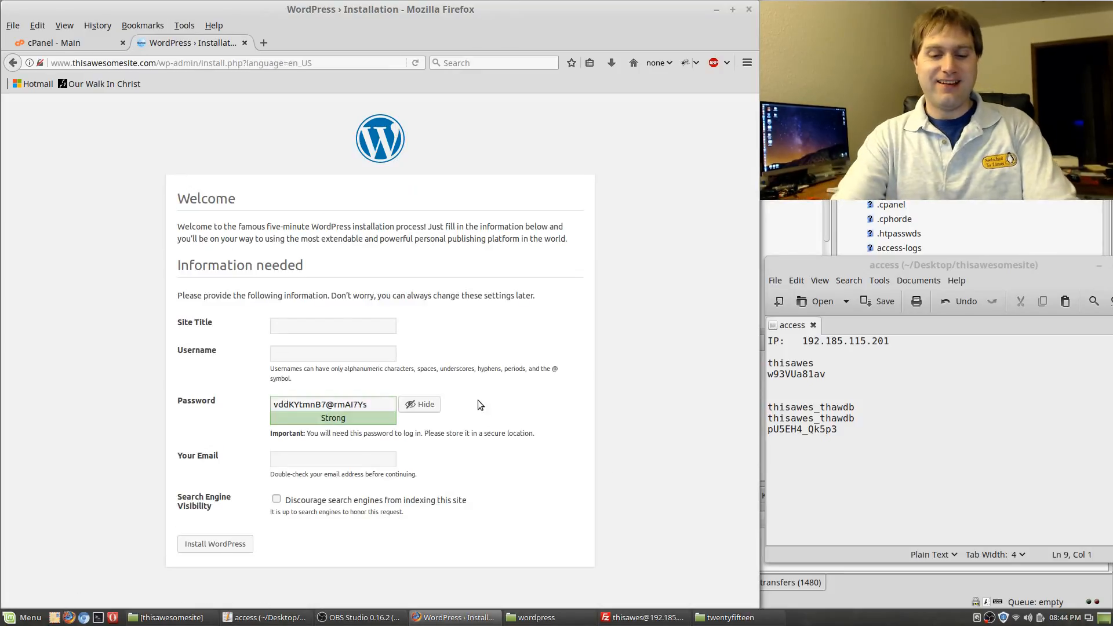
{"action": "type", "text": "The"}
{"action": "key", "text": "BackSpace"}
{"action": "key", "text": "BackSpace"}
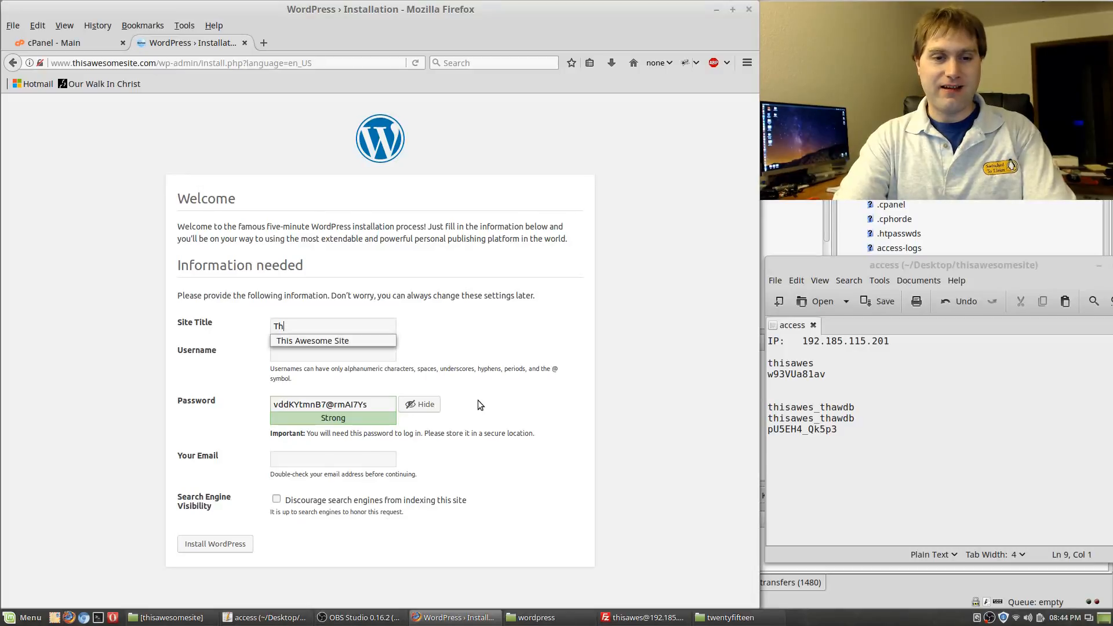
{"action": "type", "text": "is"}
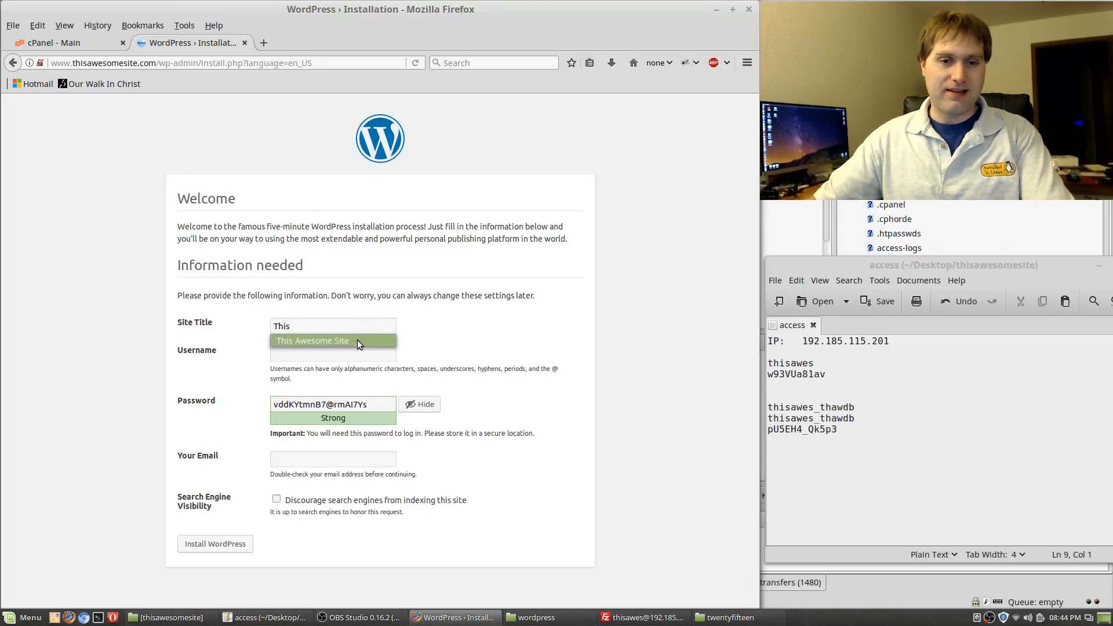
{"action": "left_click", "coordinate": [357, 340]}
Set the admin username and a weak admin password, confirming use of the weak password
{"action": "left_click", "coordinate": [347, 351]}
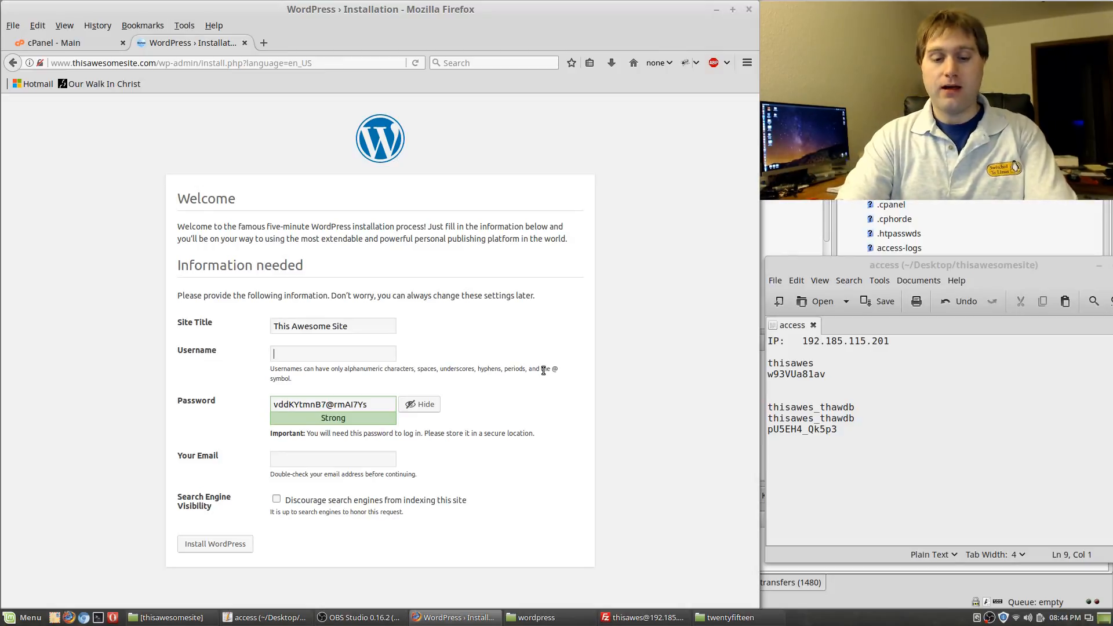
{"action": "type", "text": "awesome"}
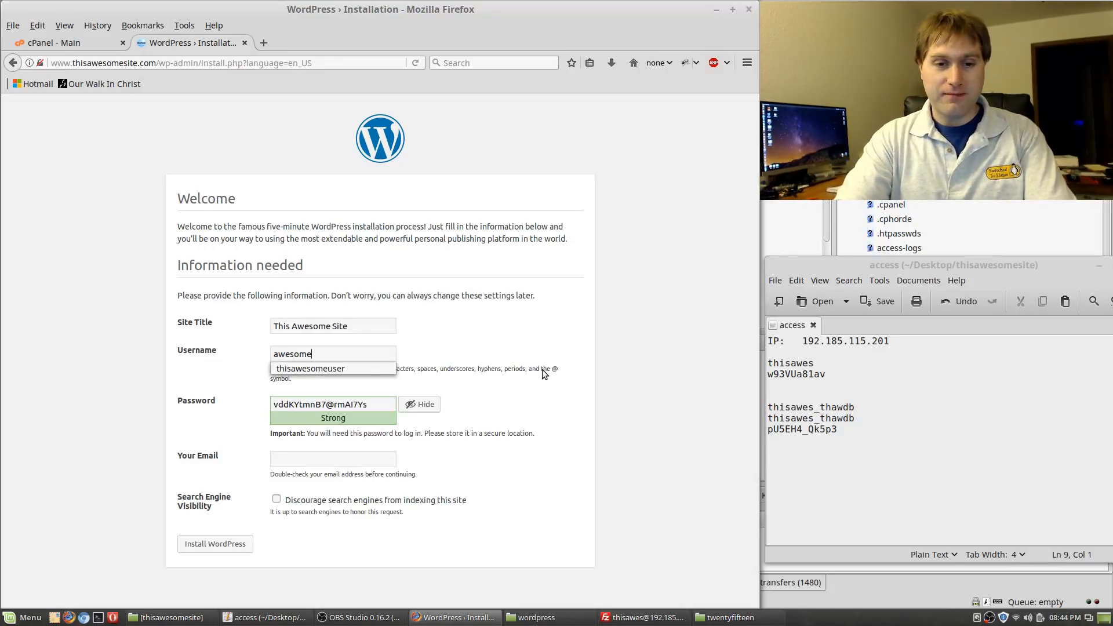
{"action": "left_click", "coordinate": [317, 369]}
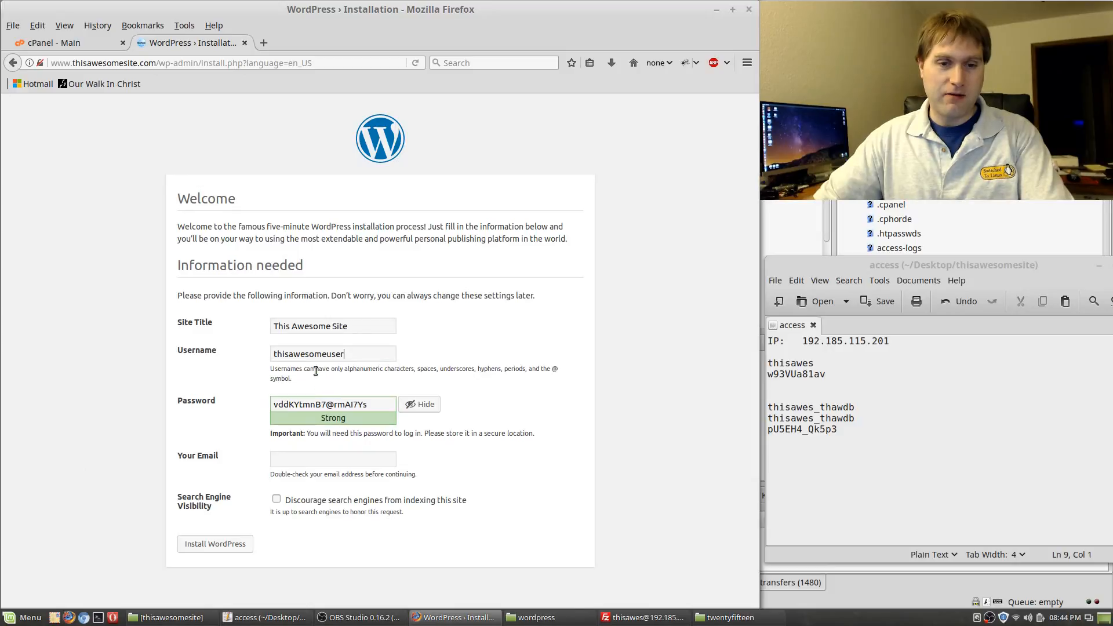
{"action": "double_click", "coordinate": [357, 356]}
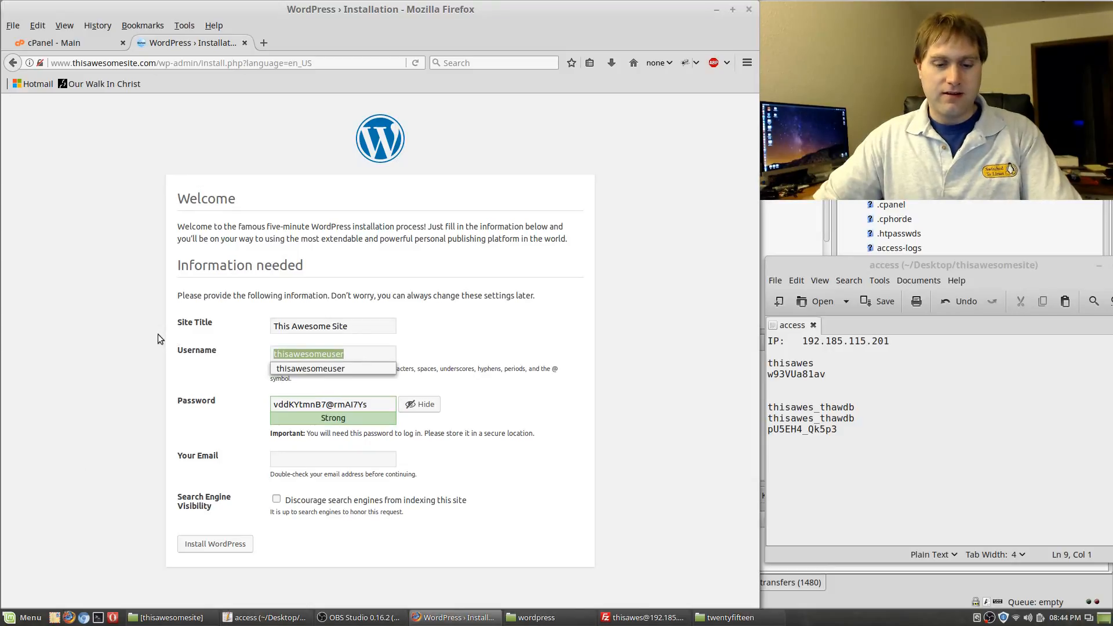
{"action": "key", "text": "ctrl+c"}
{"action": "key", "text": "Tab"}
{"action": "key", "text": "ctrl+v"}
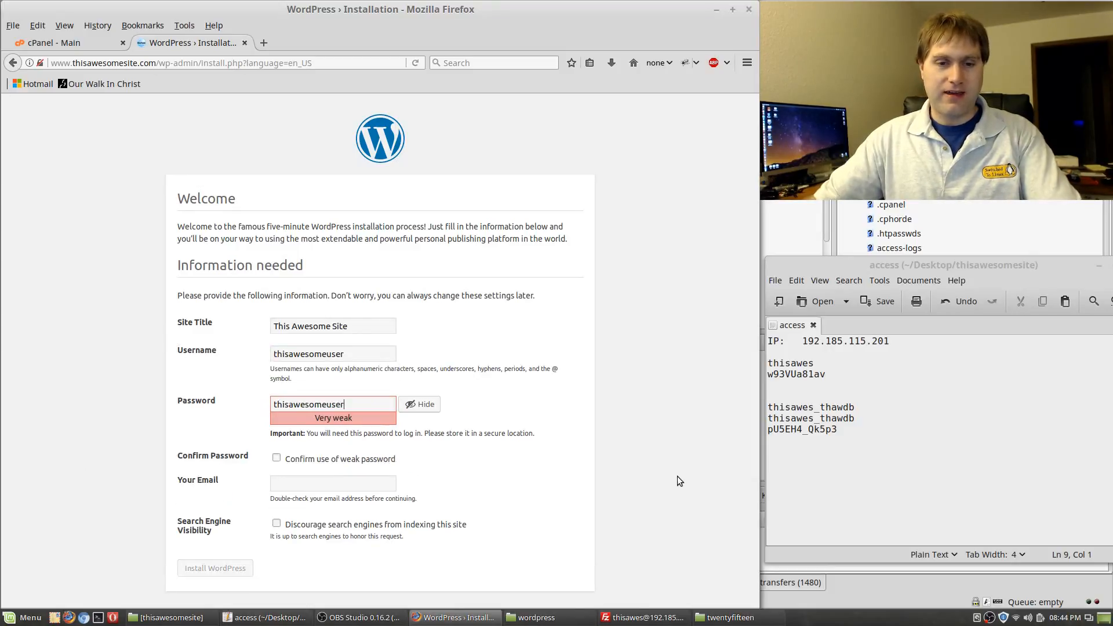
{"action": "key", "text": "BackSpace"}
{"action": "key", "text": "BackSpace"}
{"action": "key", "text": "BackSpace"}
{"action": "type", "text": "password"}
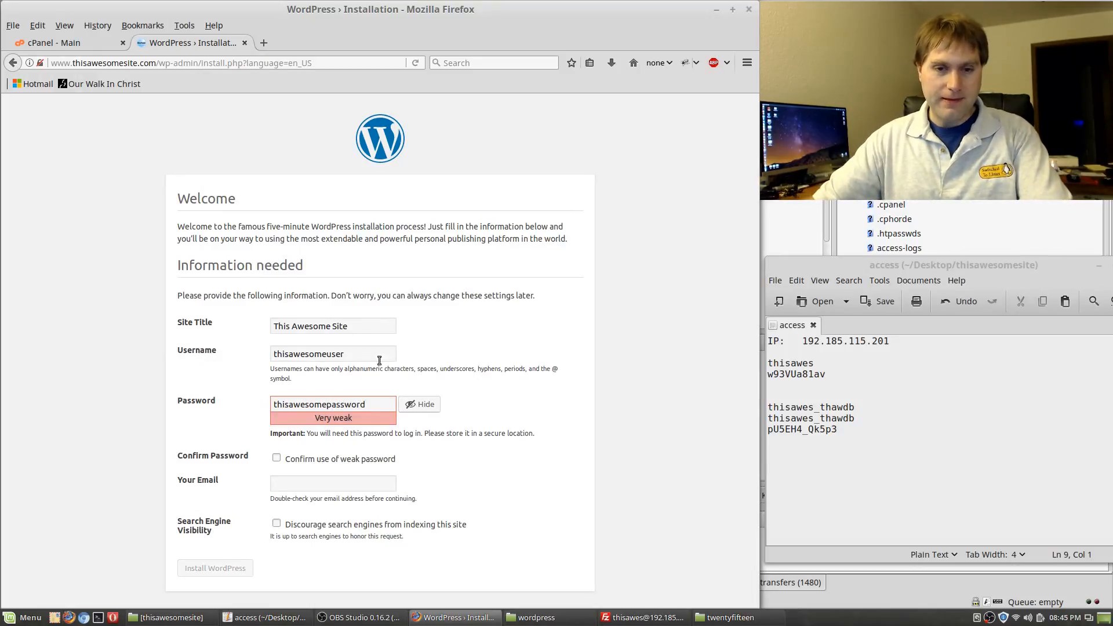
{"action": "left_click", "coordinate": [277, 459]}
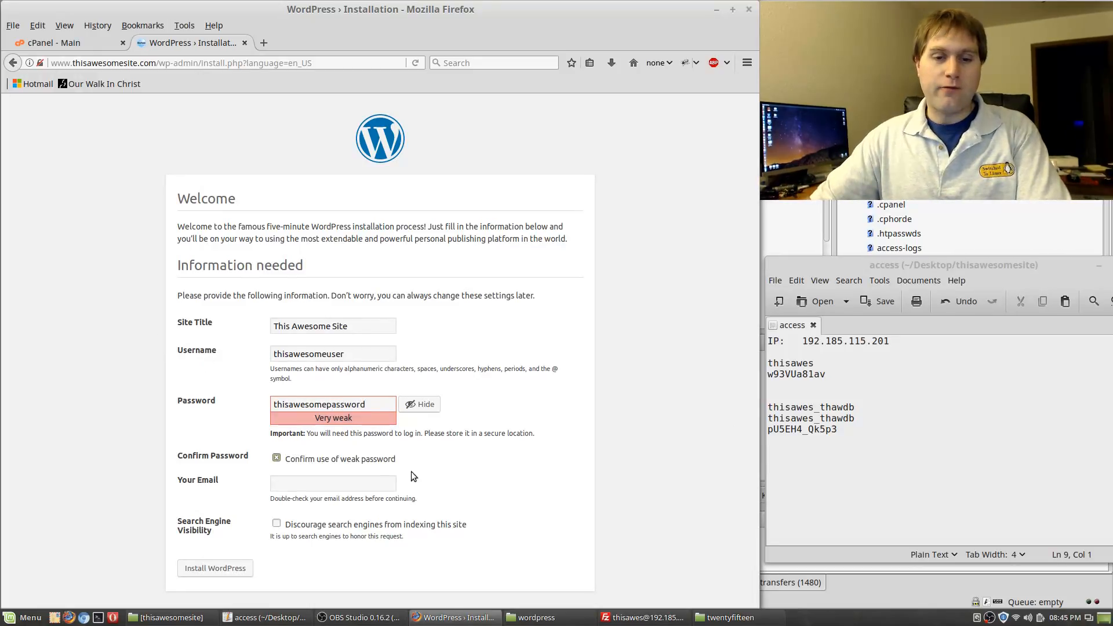
Fill in the admin e-mail address and click Install WordPress
{"action": "type", "text": "abd"}
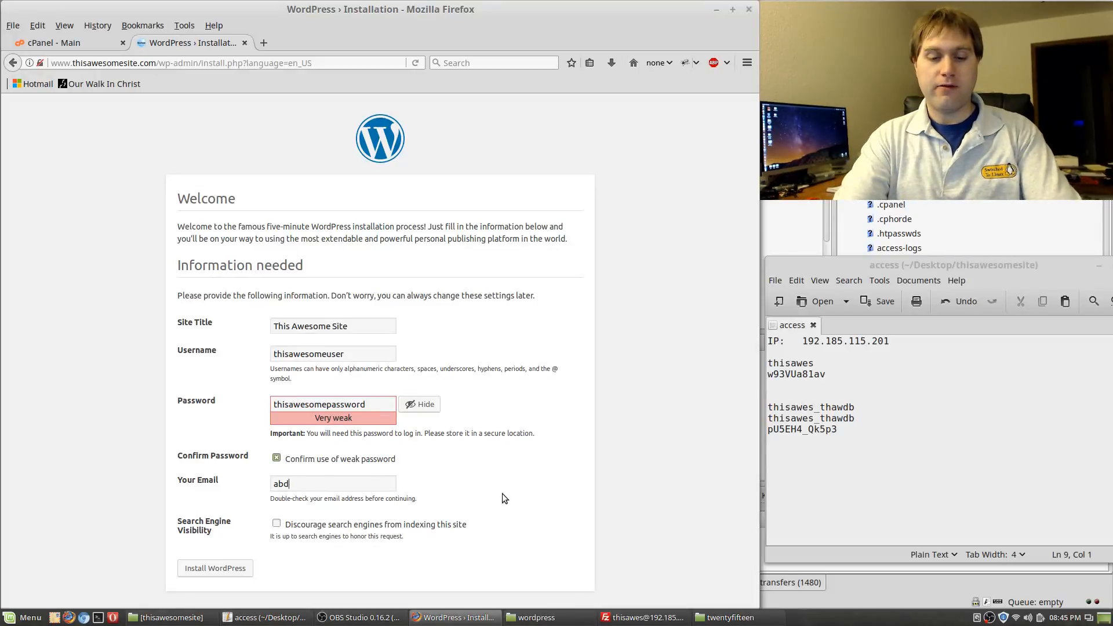
{"action": "key", "text": "BackSpace"}
{"action": "type", "text": "c"}
{"action": "left_click", "coordinate": [359, 498]}
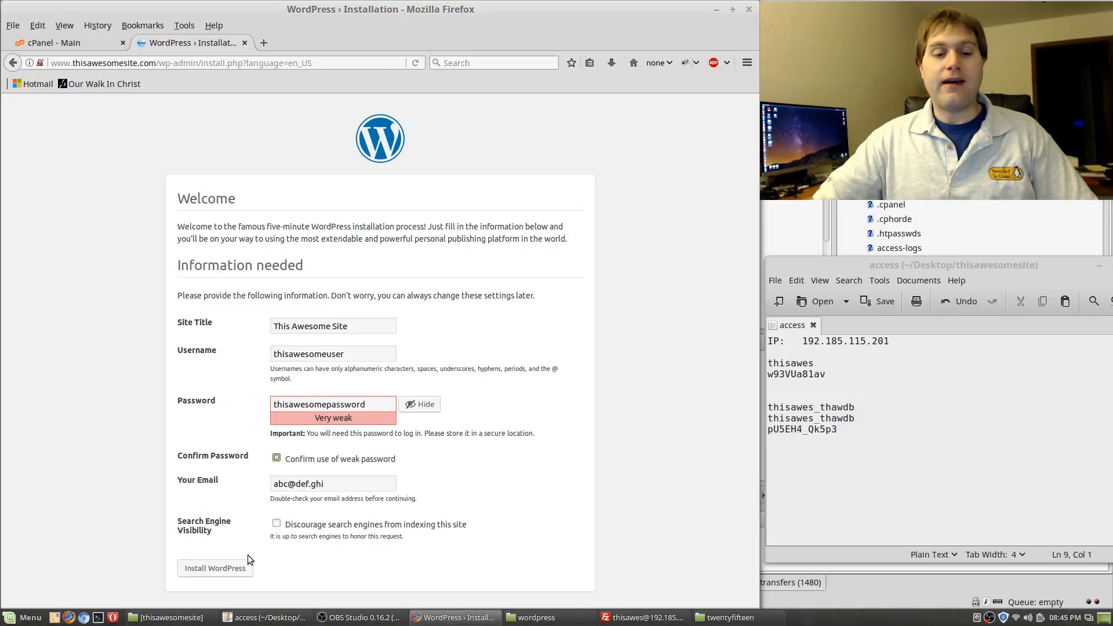
{"action": "left_click", "coordinate": [235, 569]}
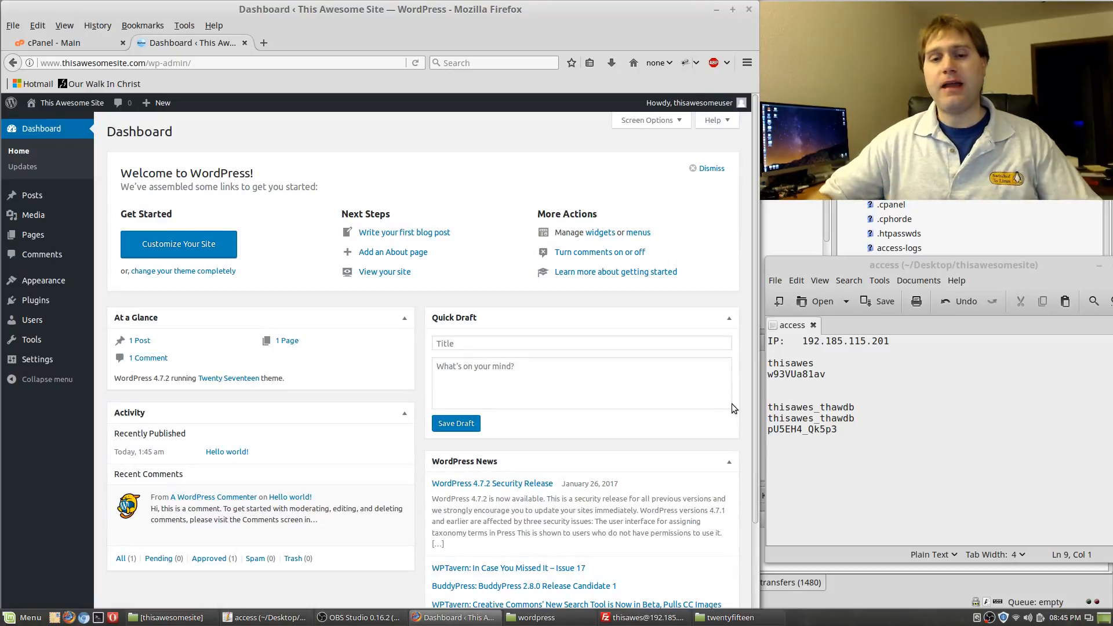
Activate Twenty Fifteen from its theme details under Appearance > Themes
{"action": "left_click", "coordinate": [47, 287]}
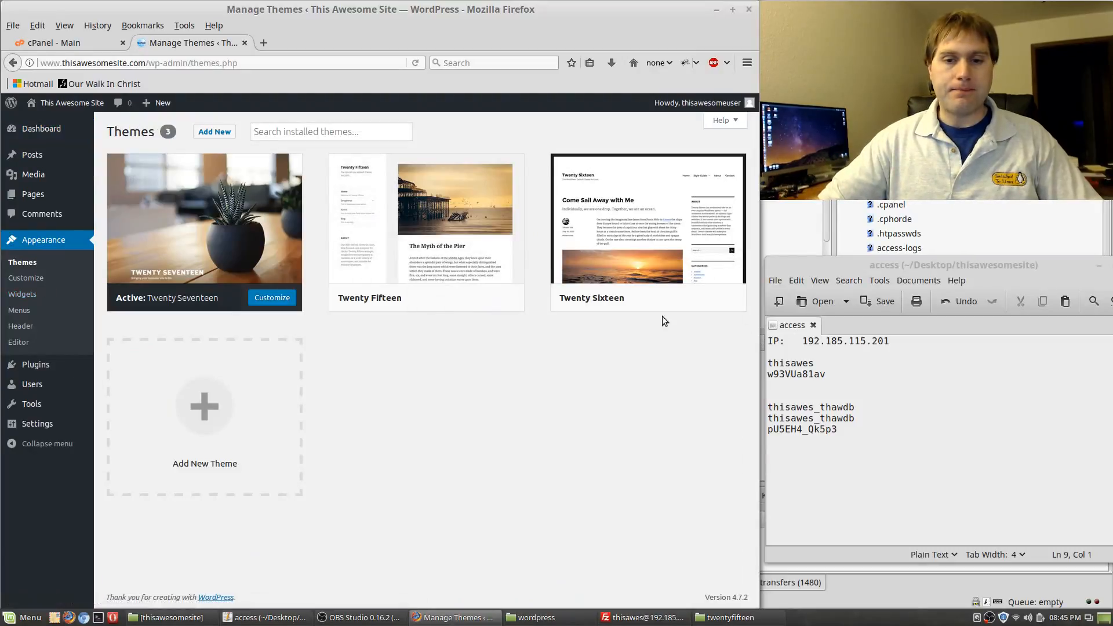
{"action": "left_click", "coordinate": [399, 278]}
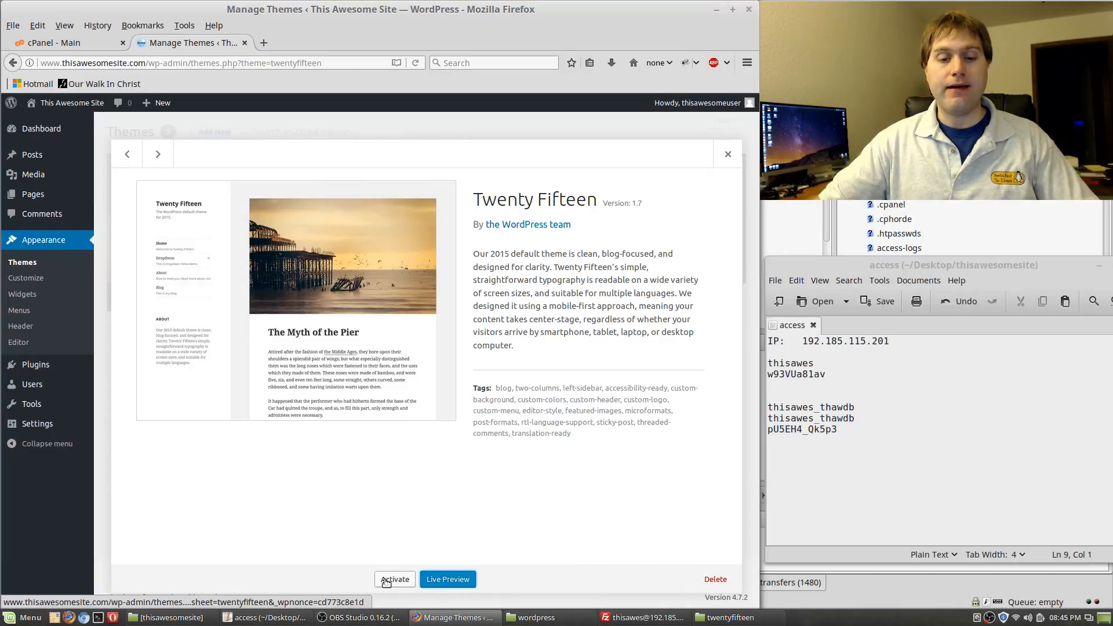
{"action": "left_click", "coordinate": [402, 581]}
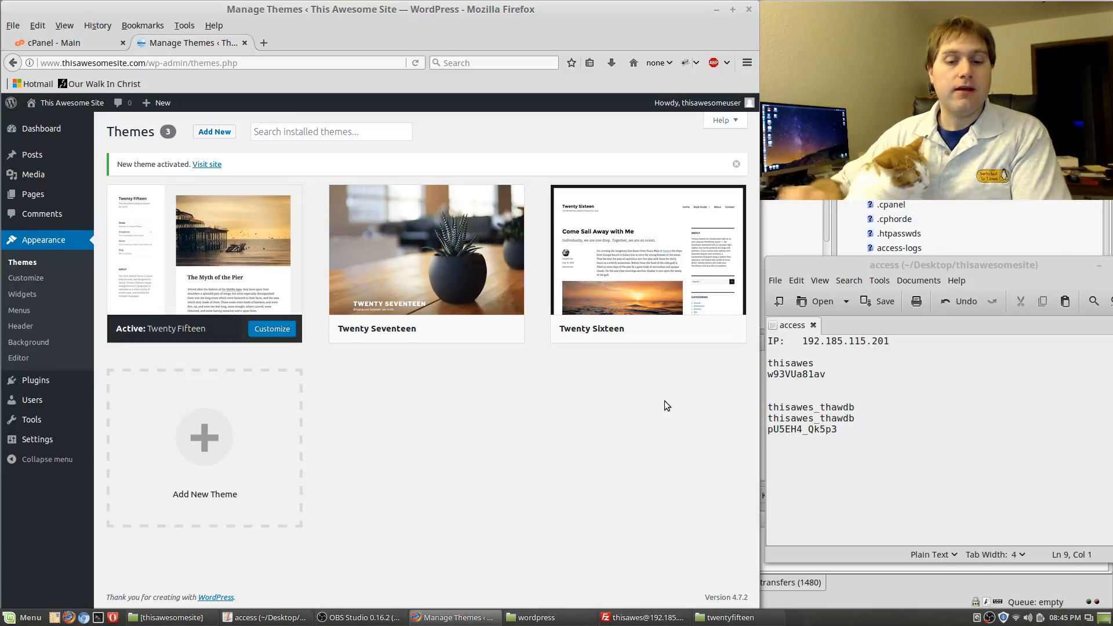
Open header.php from the server's twentyfifteen theme folder in Bluefish
{"action": "left_click", "coordinate": [735, 619]}
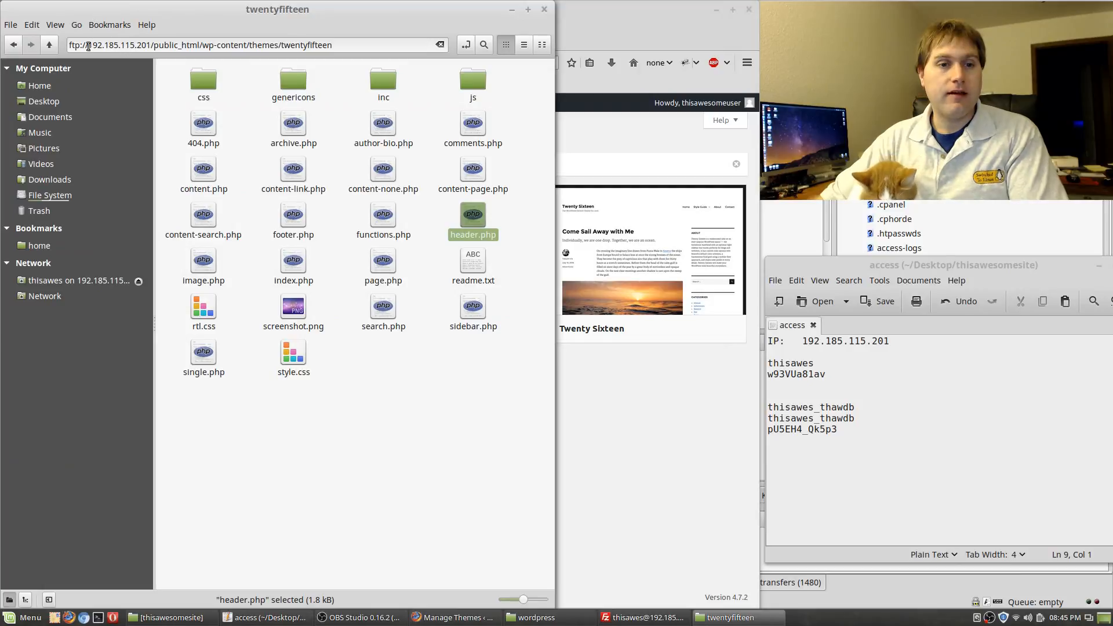
{"action": "left_click", "coordinate": [152, 28]}
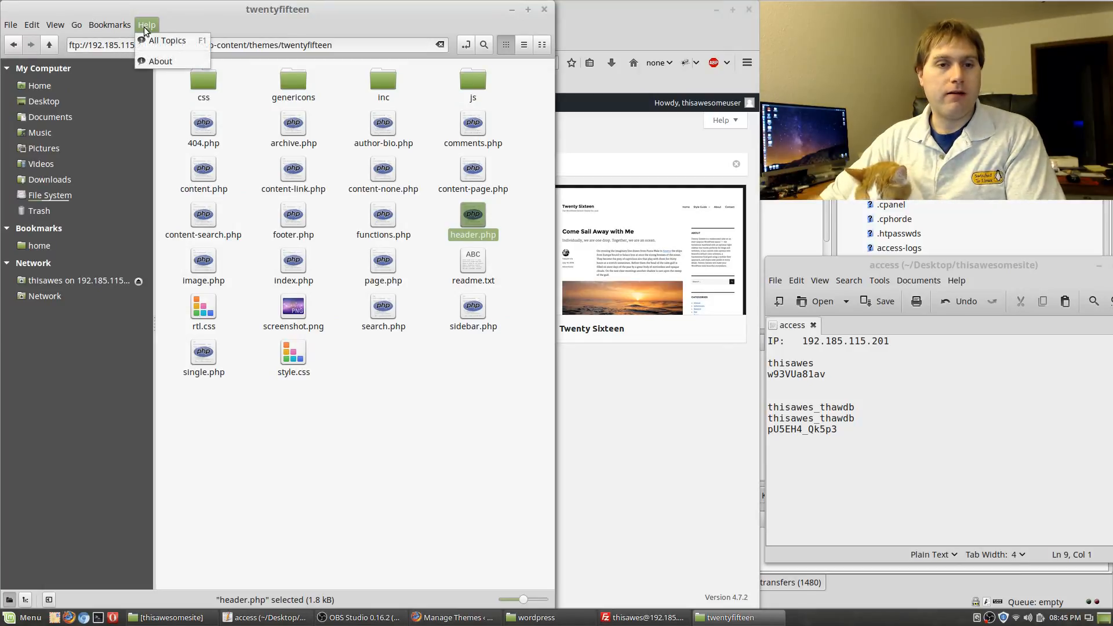
{"action": "left_click", "coordinate": [143, 30]}
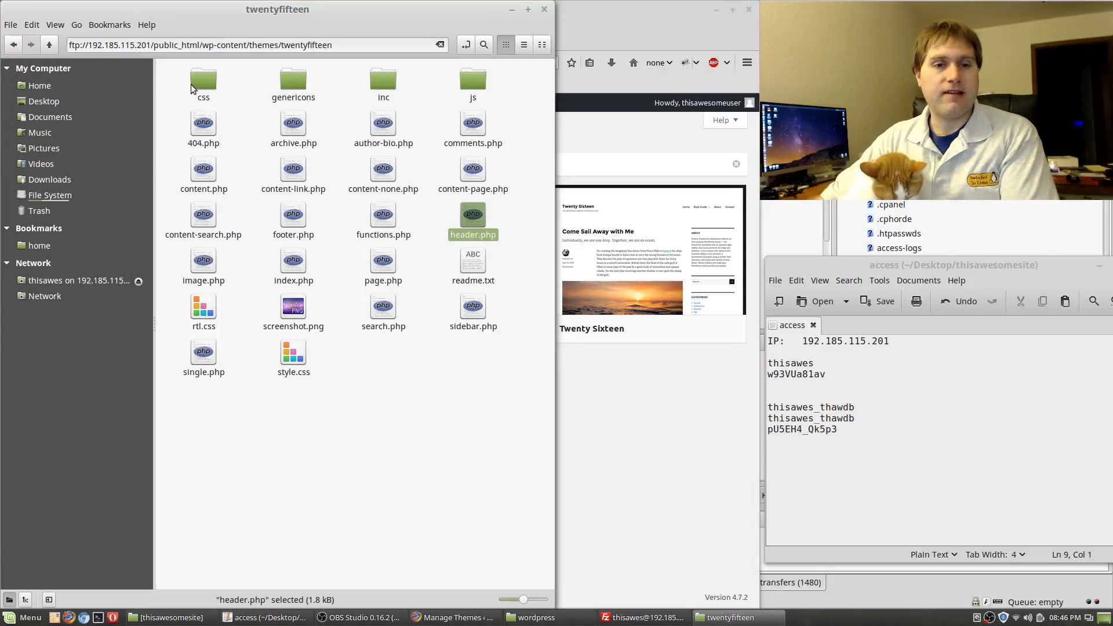
{"action": "left_click", "coordinate": [396, 419]}
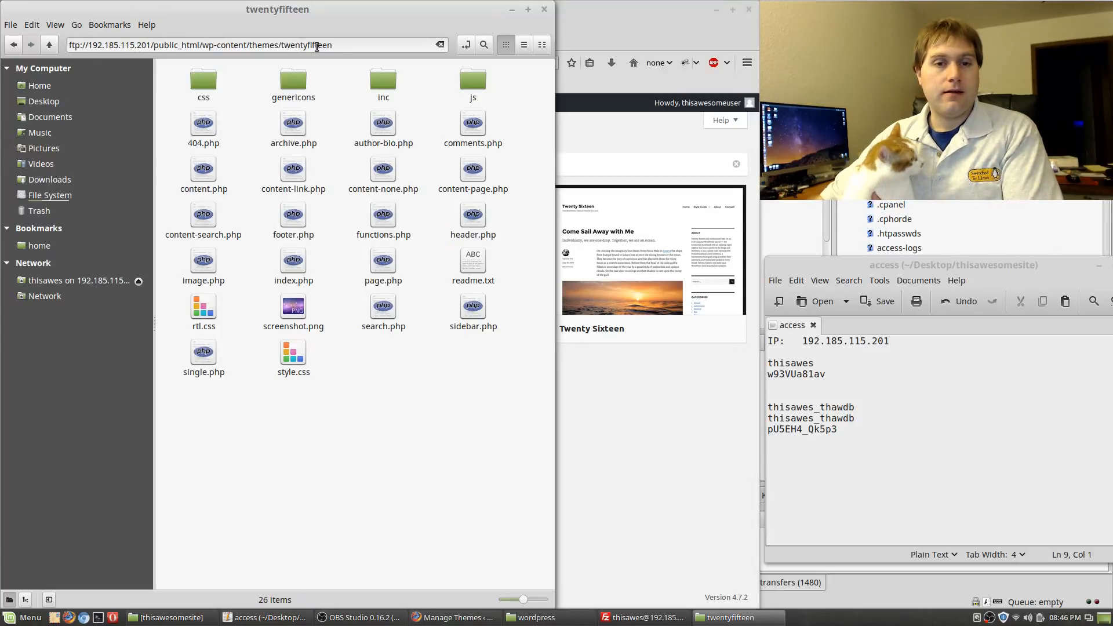
{"action": "double_click", "coordinate": [459, 229]}
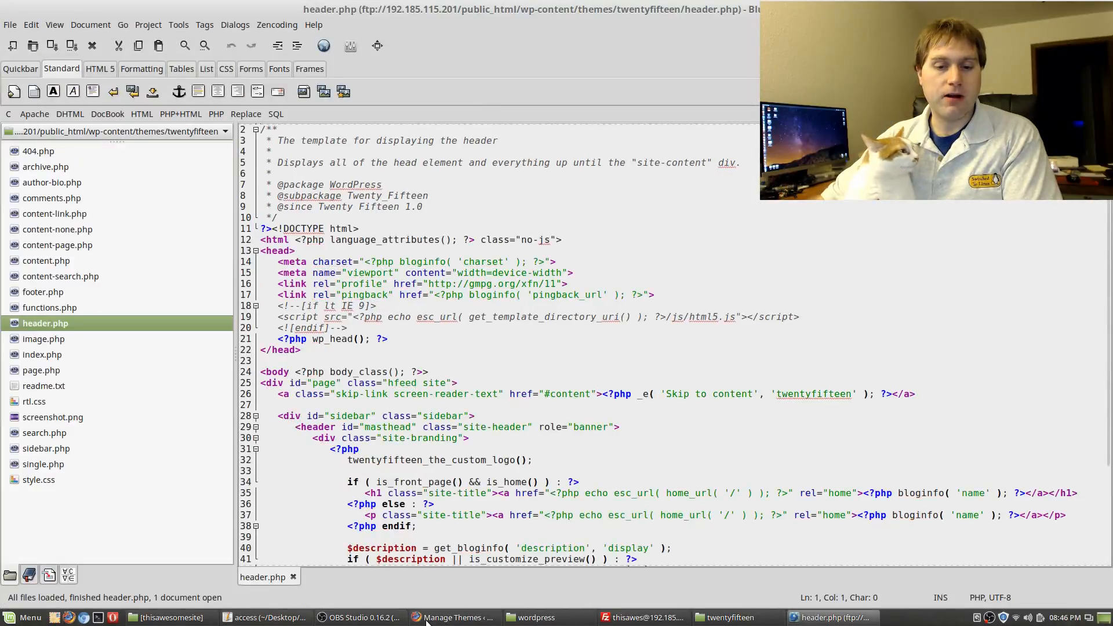
Open the live site in a new tab to see Twenty Fifteen, then return to header.php
{"action": "left_click", "coordinate": [426, 619]}
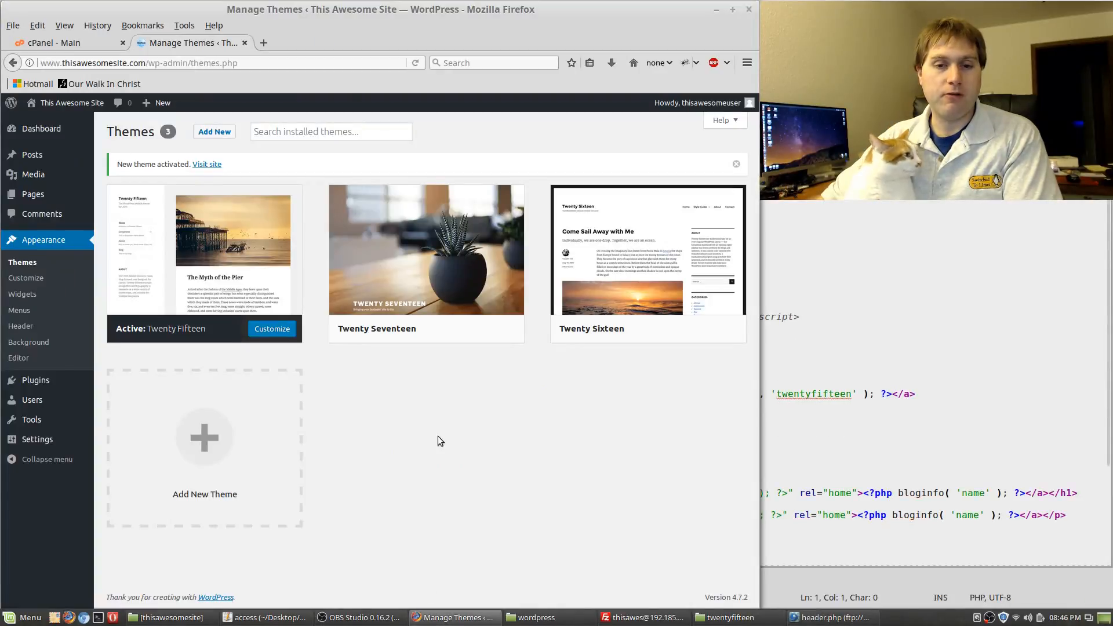
{"action": "mouse_move", "coordinate": [81, 105]}
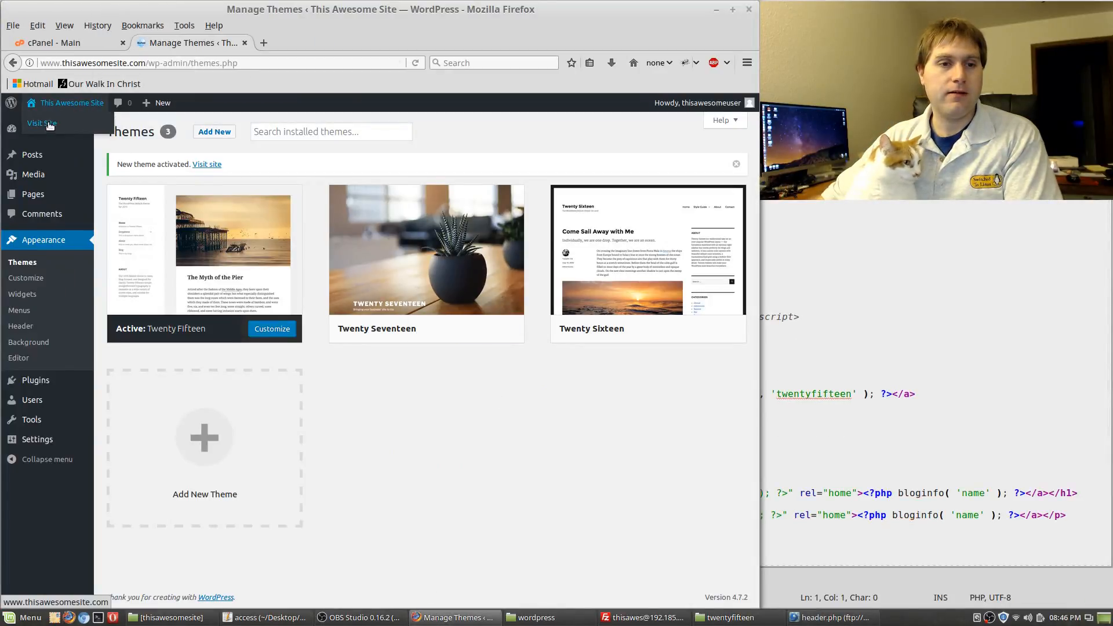
{"action": "right_click", "coordinate": [81, 124]}
{"action": "left_click", "coordinate": [93, 137]}
{"action": "left_click", "coordinate": [286, 43]}
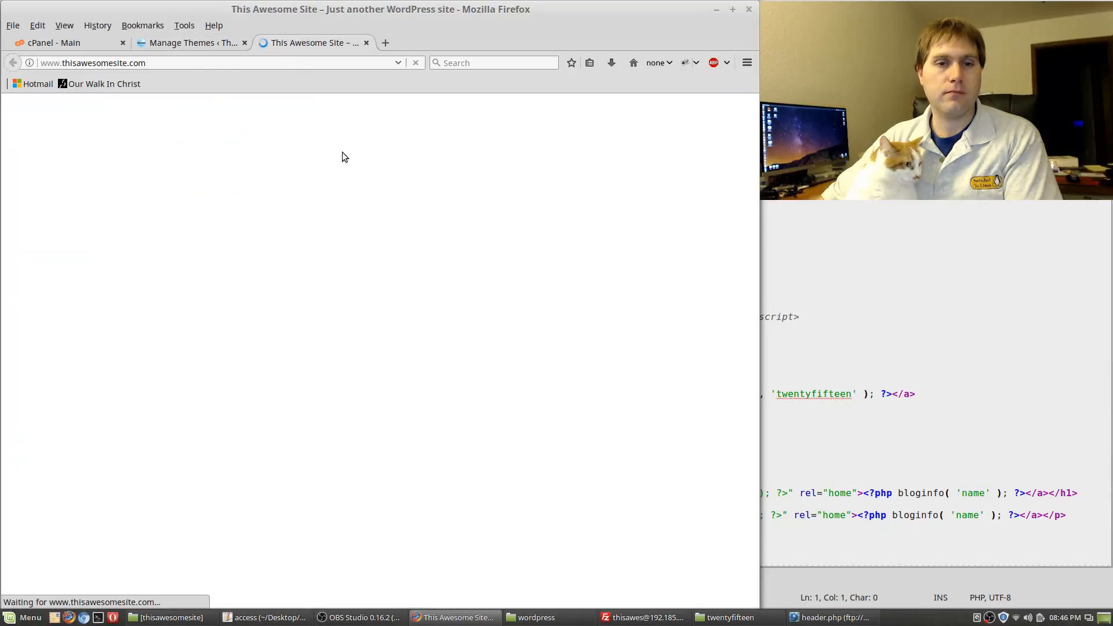
{"action": "scroll", "coordinate": [572, 351], "scroll_direction": "down", "scroll_amount": 4}
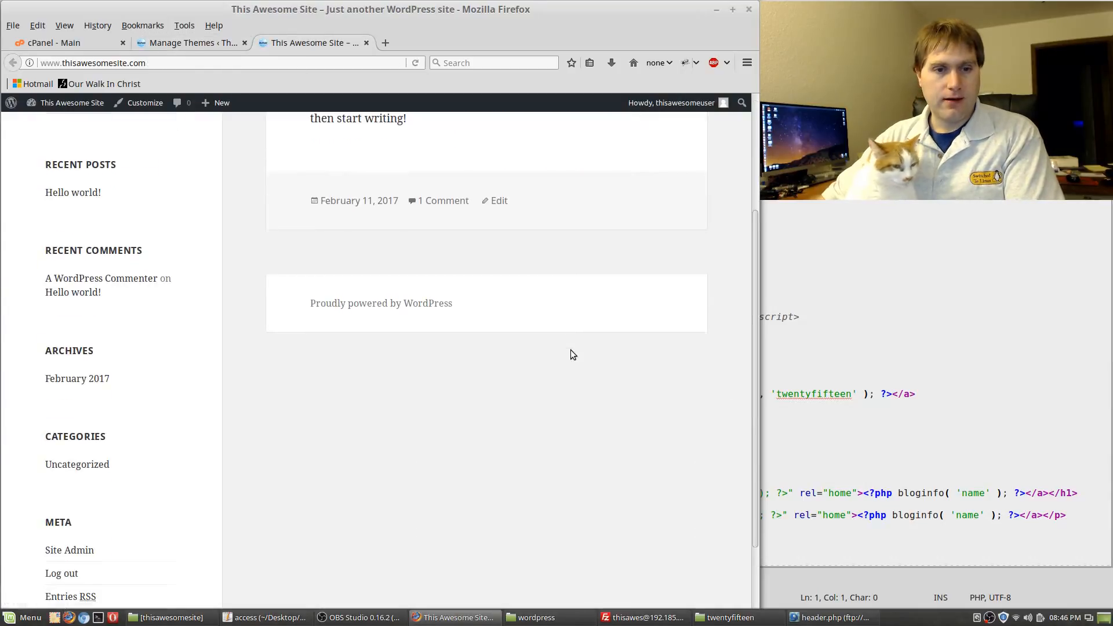
{"action": "scroll", "coordinate": [574, 356], "scroll_direction": "up", "scroll_amount": 4}
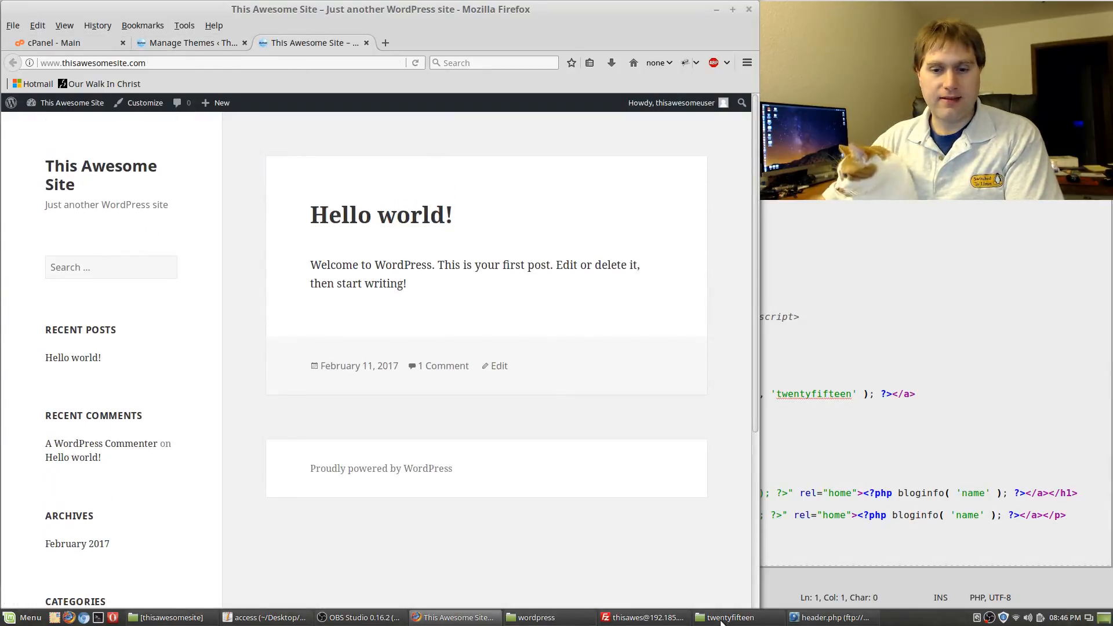
{"action": "left_click", "coordinate": [819, 620]}
{"action": "scroll", "coordinate": [456, 339], "scroll_direction": "down", "scroll_amount": 4}
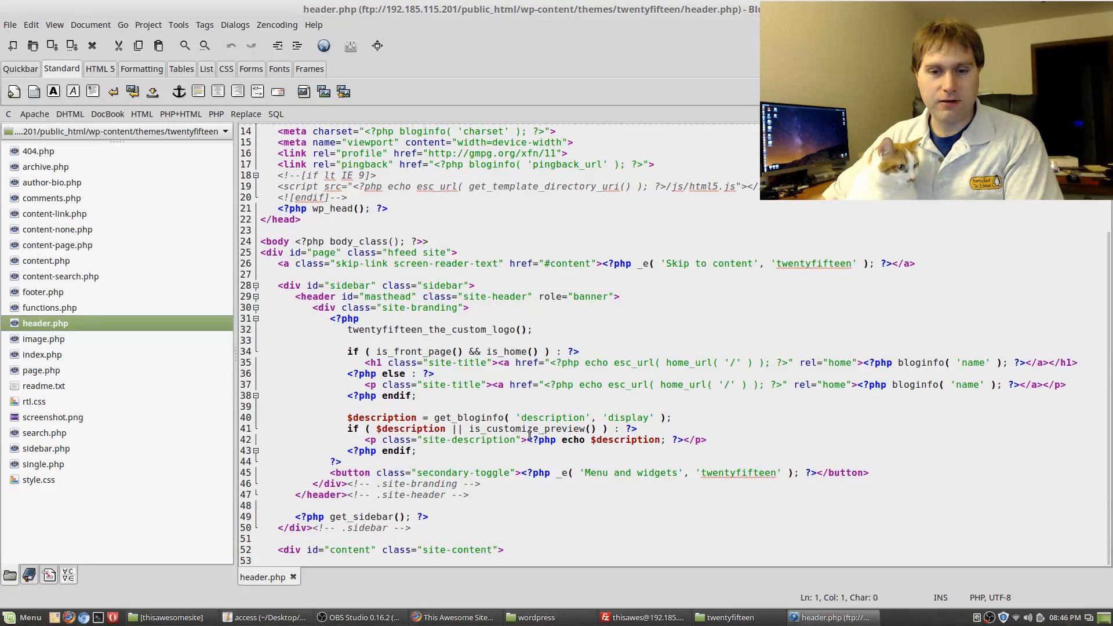
Replace the line 42 description code with 'Switched To Linux WAZ HERE!!!', save, and reload the site
{"action": "left_click_drag", "start_coordinate": [528, 440], "coordinate": [682, 439]}
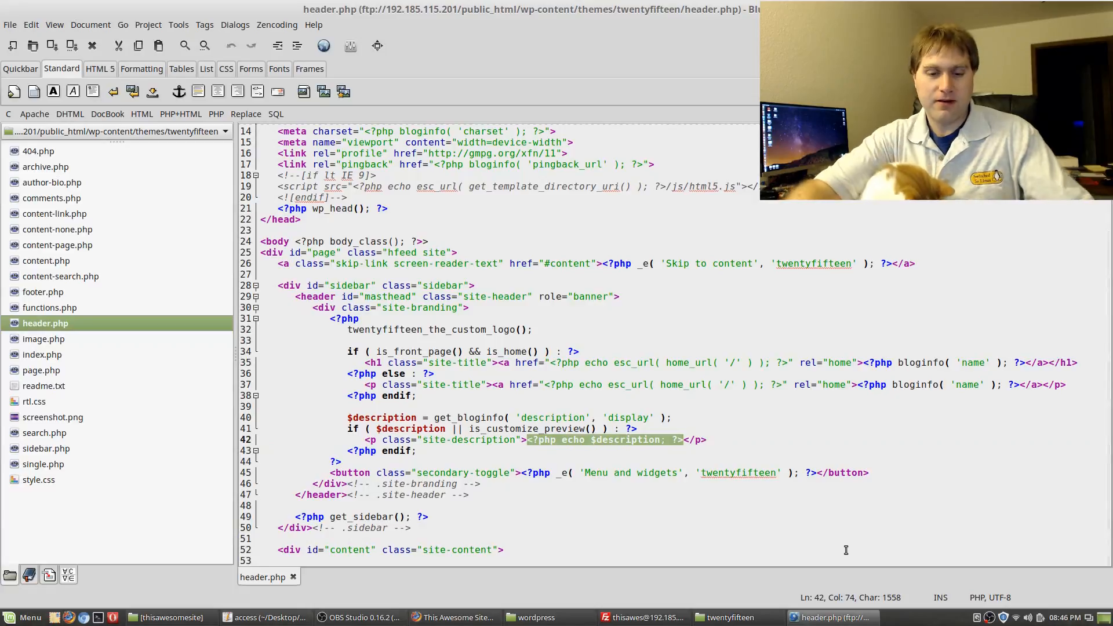
{"action": "type", "text": "Switched "}
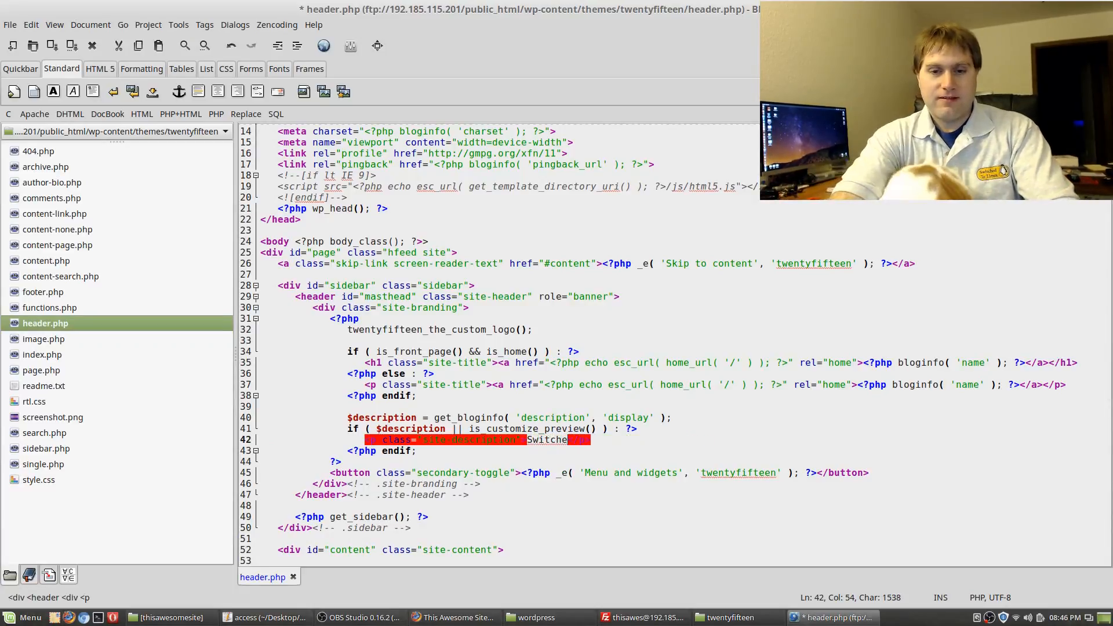
{"action": "type", "text": "To Linux "}
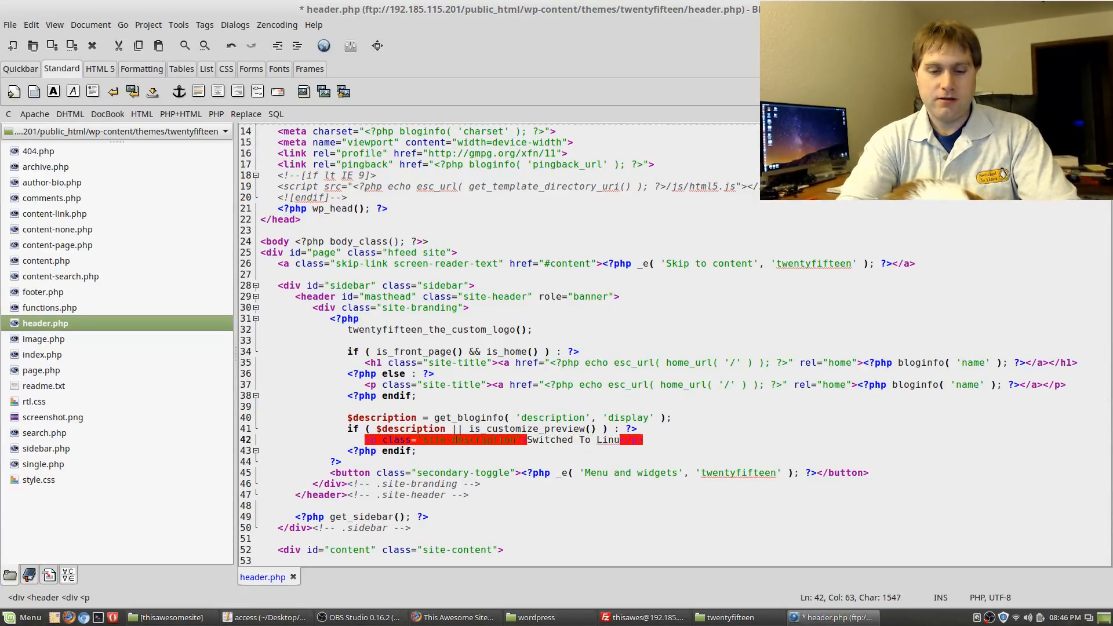
{"action": "type", "text": "WAZ HERE"}
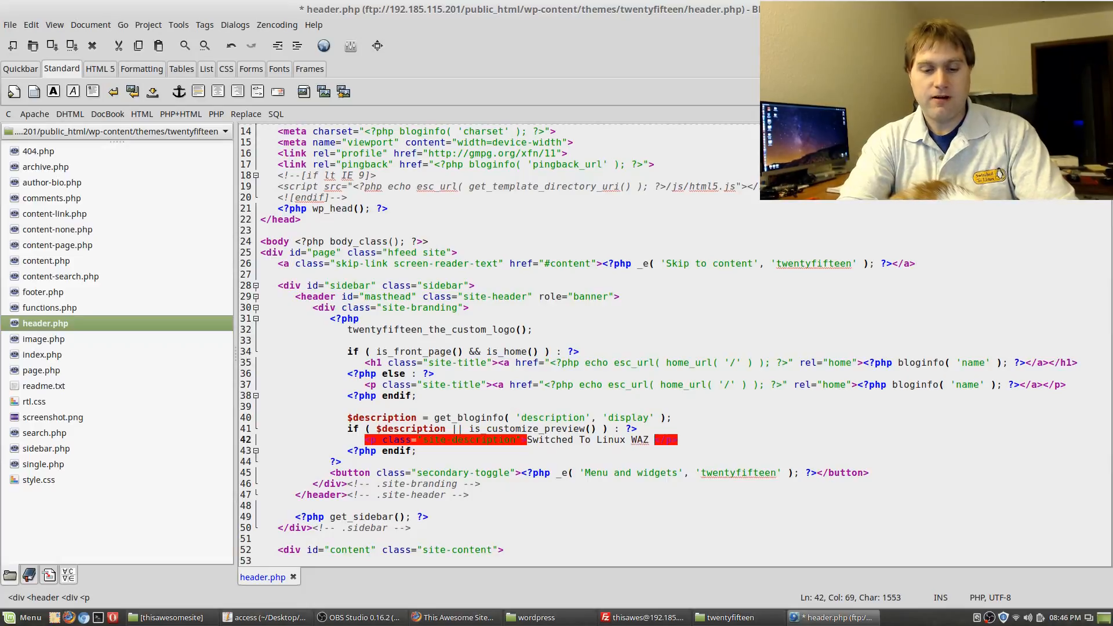
{"action": "type", "text": "!!!"}
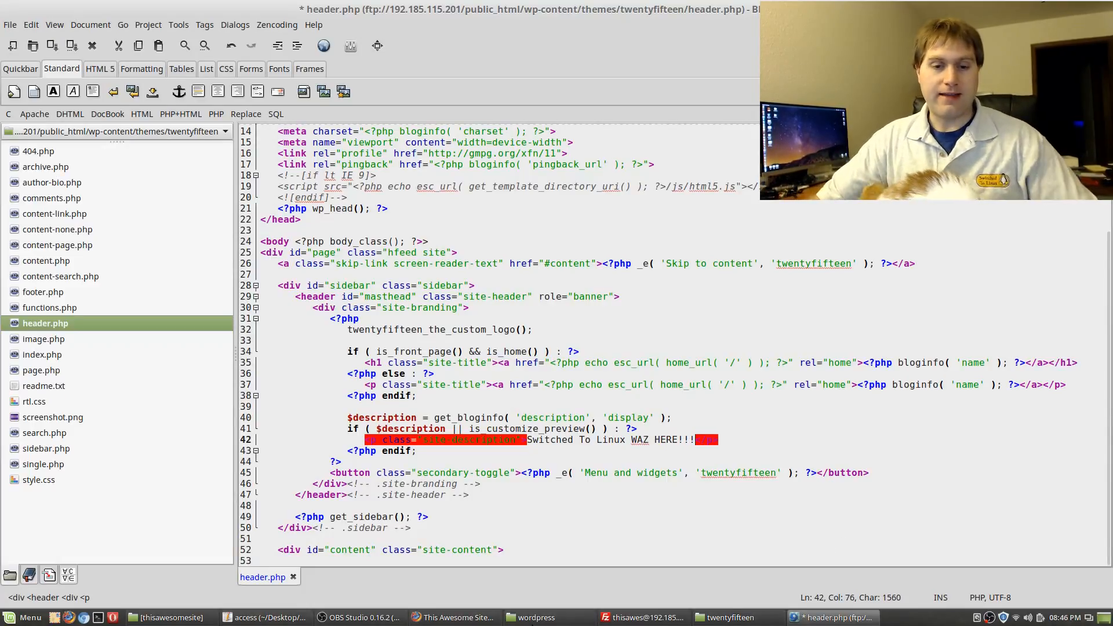
{"action": "key", "text": "ctrl+s"}
{"action": "left_click", "coordinate": [429, 617]}
{"action": "key", "text": "F5"}
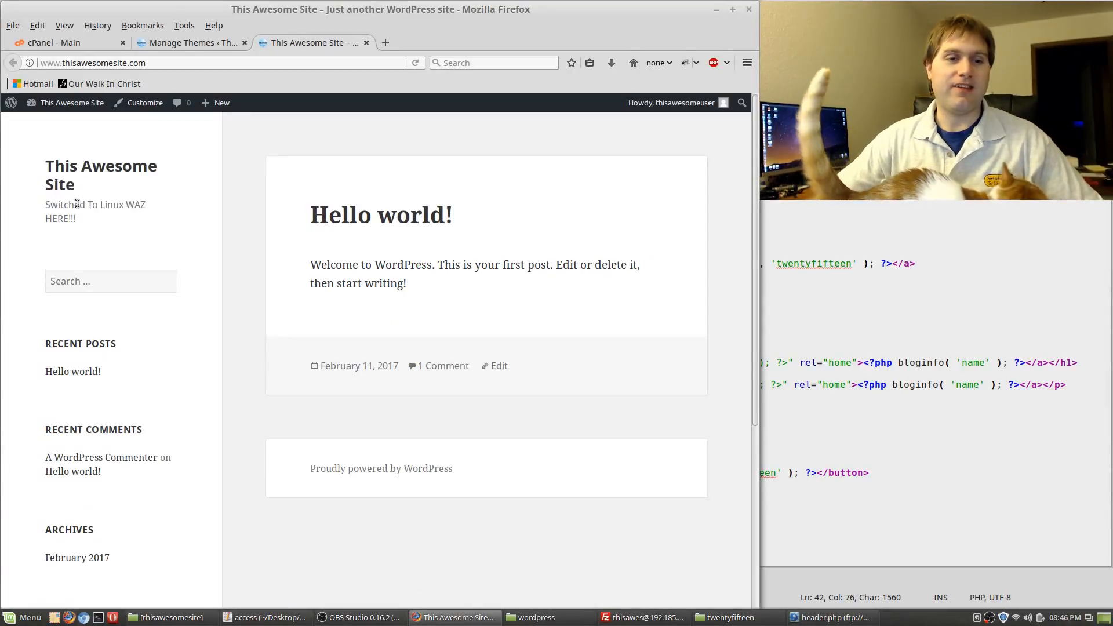
Highlight the 'Switched To Linux WAZ HERE!!!' tagline on the live page, then return to Bluefish
{"action": "left_click_drag", "start_coordinate": [43, 204], "coordinate": [119, 221]}
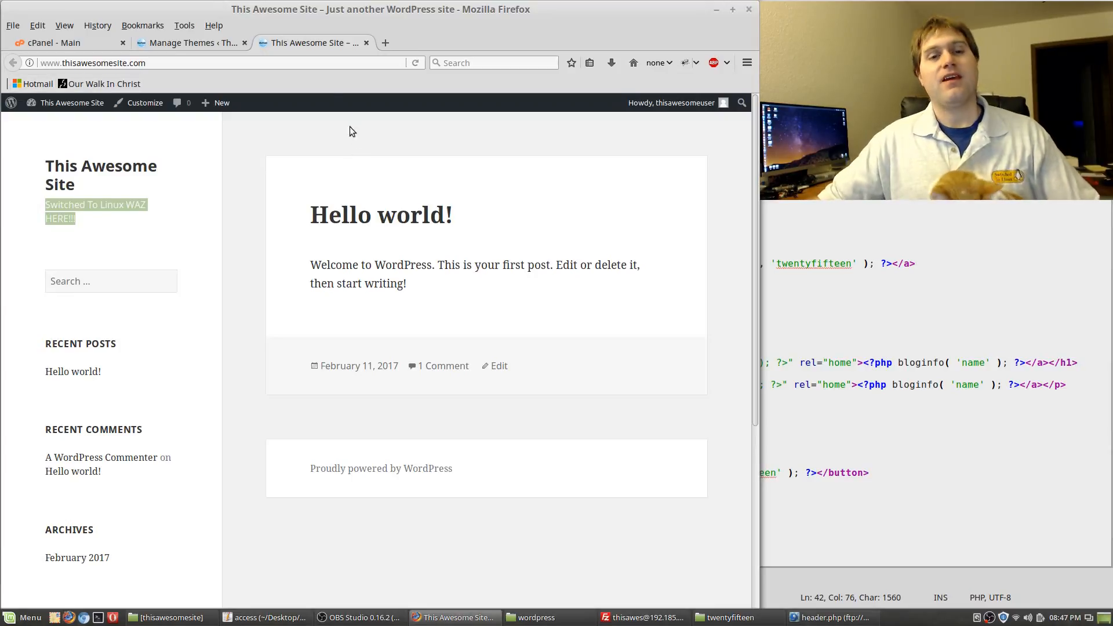
{"action": "left_click", "coordinate": [960, 342]}
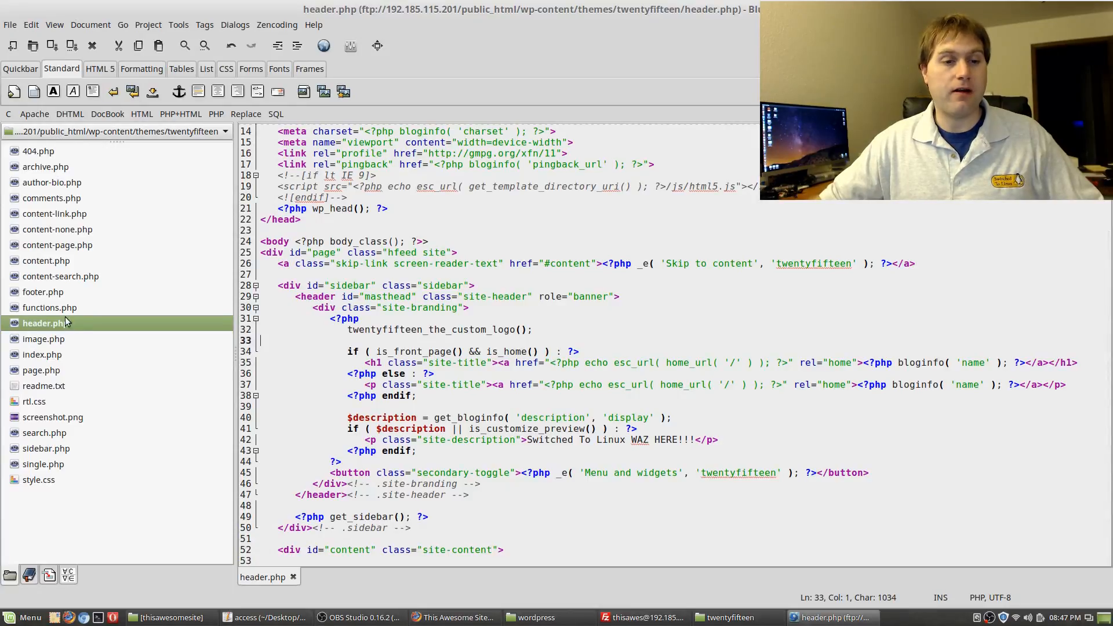
Open footer.php and compare it with the live site's footer
{"action": "left_click", "coordinate": [54, 292]}
{"action": "double_click", "coordinate": [53, 292]}
{"action": "left_click", "coordinate": [455, 618]}
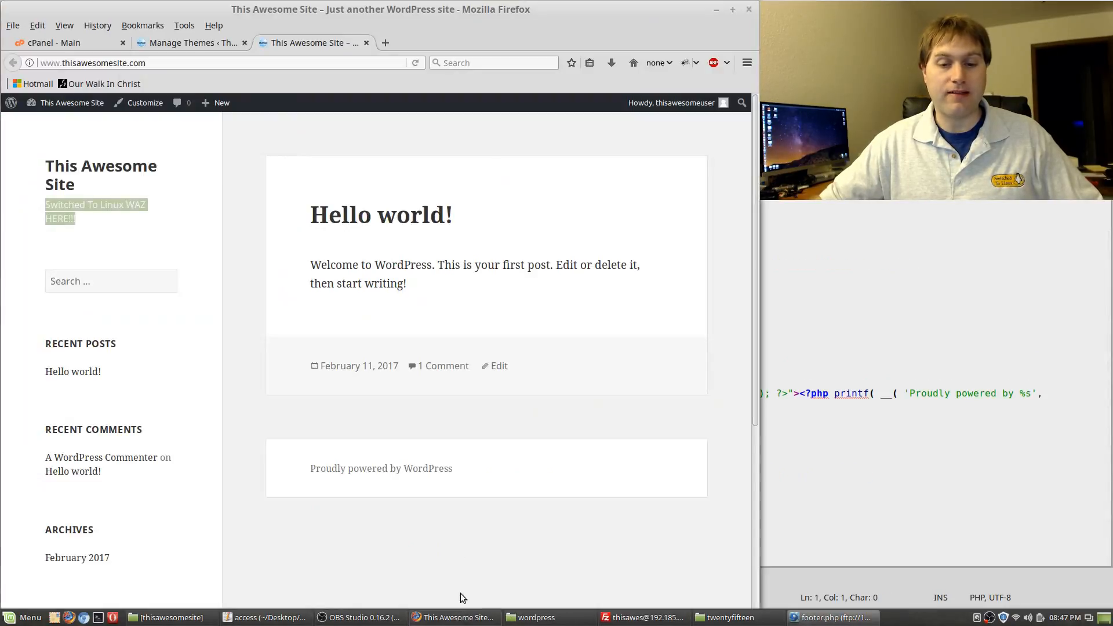
{"action": "scroll", "coordinate": [355, 323], "scroll_direction": "down", "scroll_amount": 6}
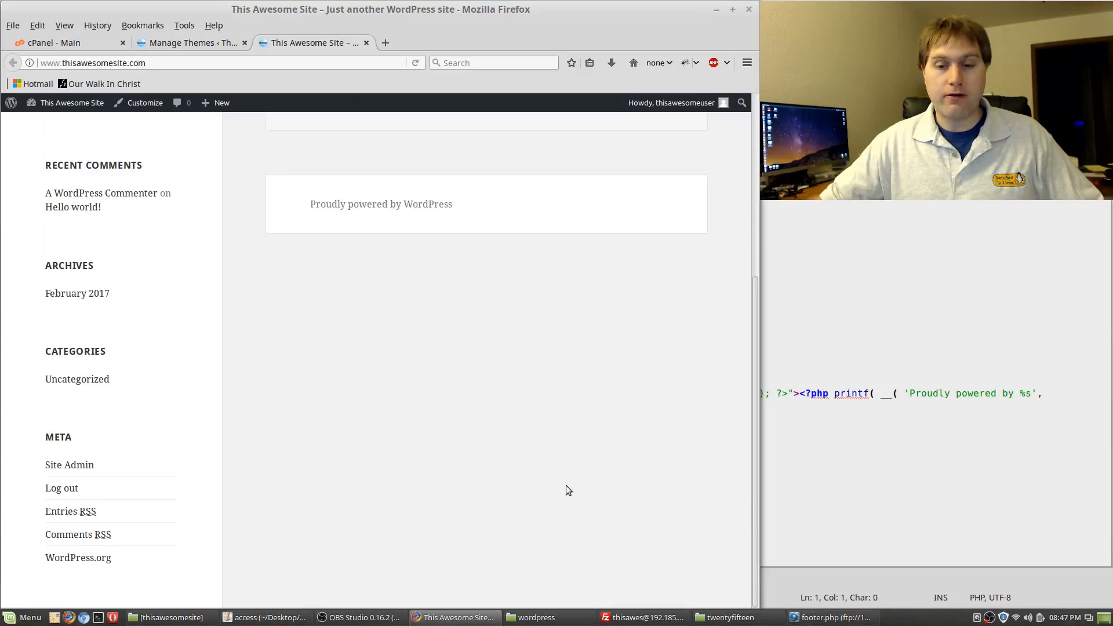
{"action": "left_click", "coordinate": [947, 305]}
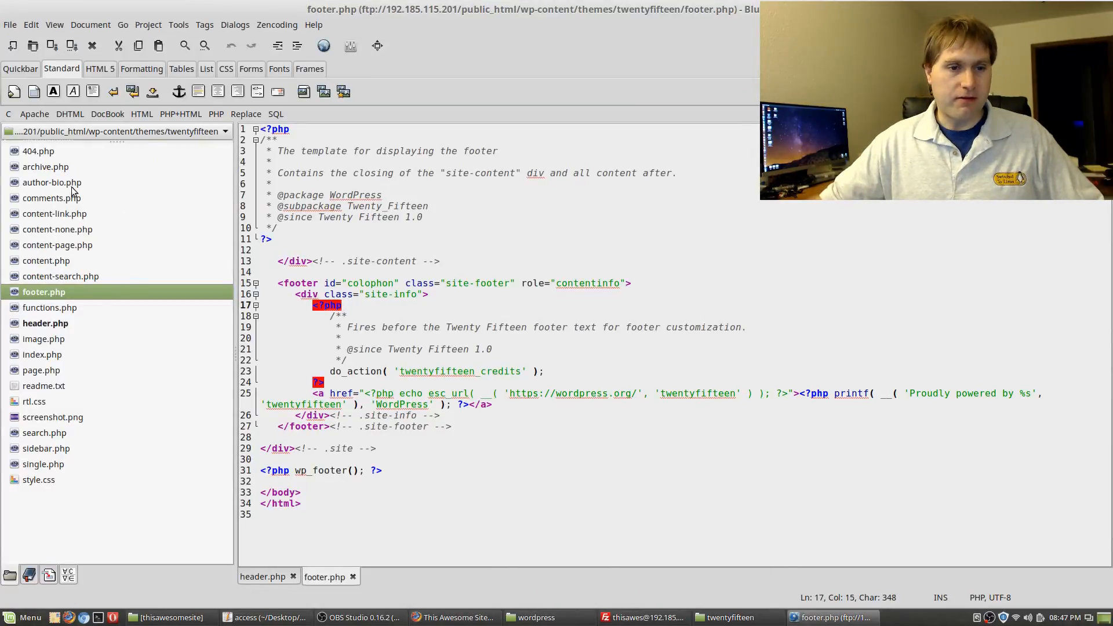
In sidebar.php, replace lines 39–43 with <h1 style="font-size: 500px;">AHHHH</h1> and save
{"action": "double_click", "coordinate": [48, 450]}
{"action": "scroll", "coordinate": [562, 318], "scroll_direction": "down", "scroll_amount": 3}
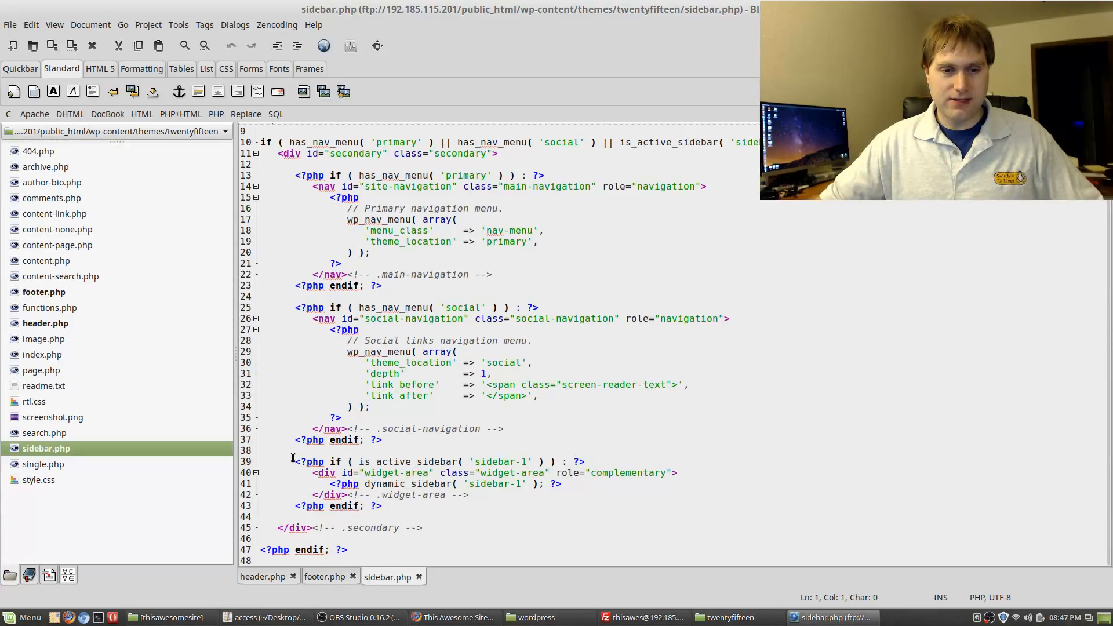
{"action": "left_click_drag", "start_coordinate": [291, 462], "coordinate": [384, 506]}
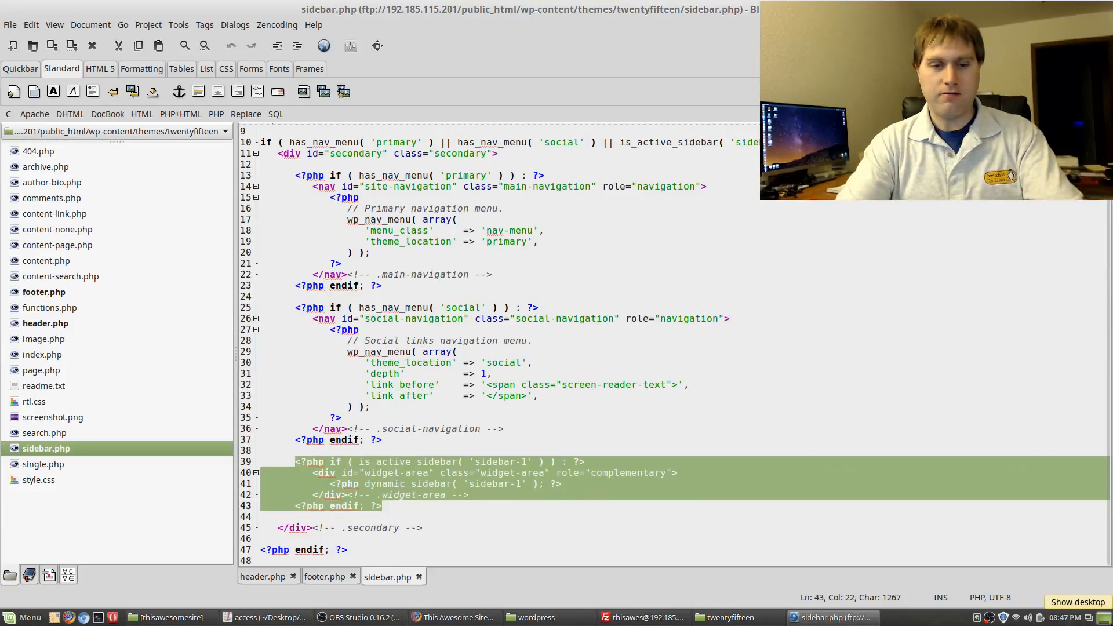
{"action": "type", "text": "<"}
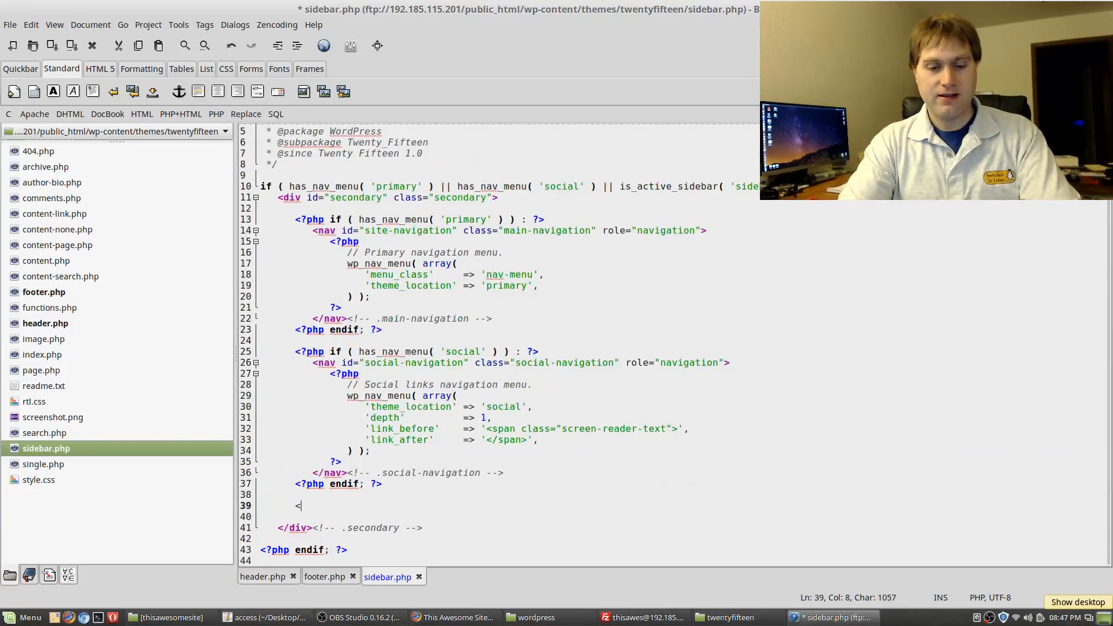
{"action": "type", "text": "h1>"}
{"action": "key", "text": "Home"}
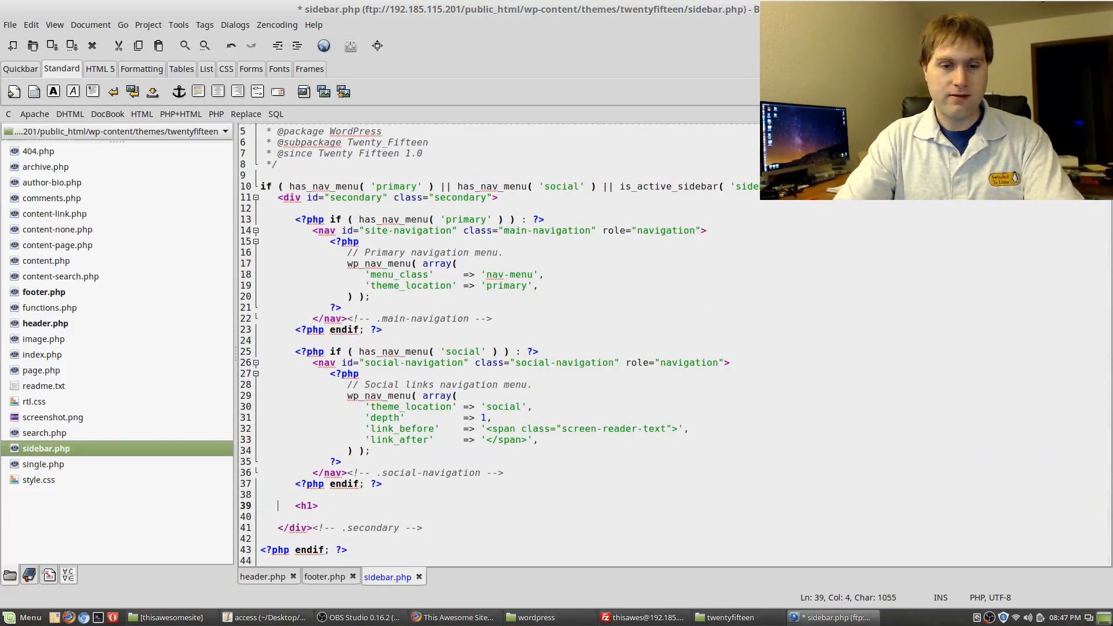
{"action": "key", "text": "Right"}
{"action": "key", "text": "Right"}
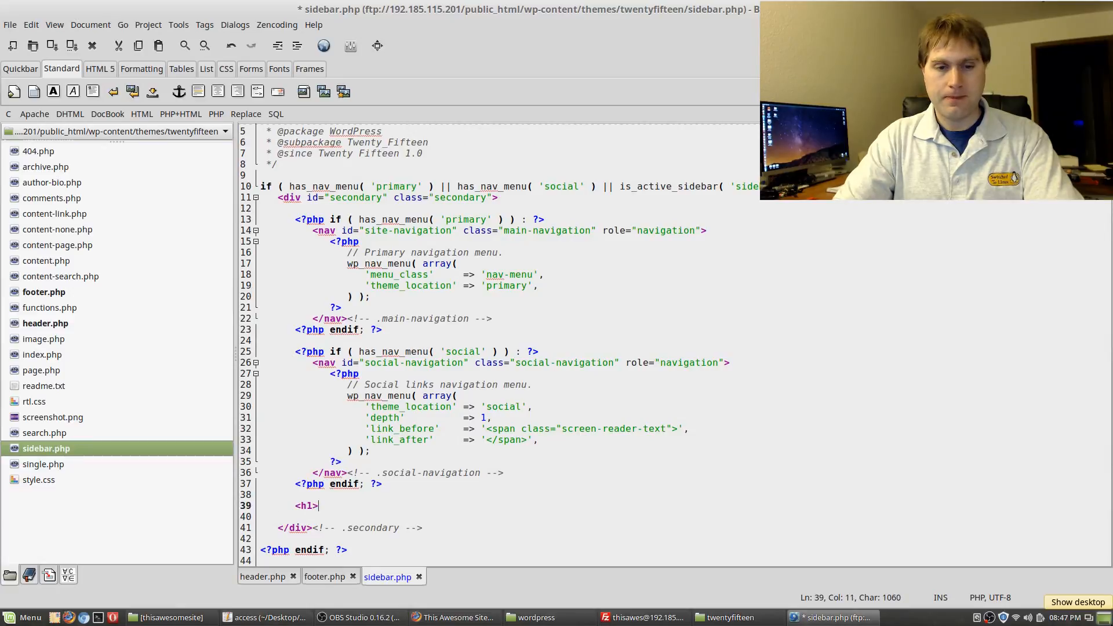
{"action": "type", "text": "style=\""}
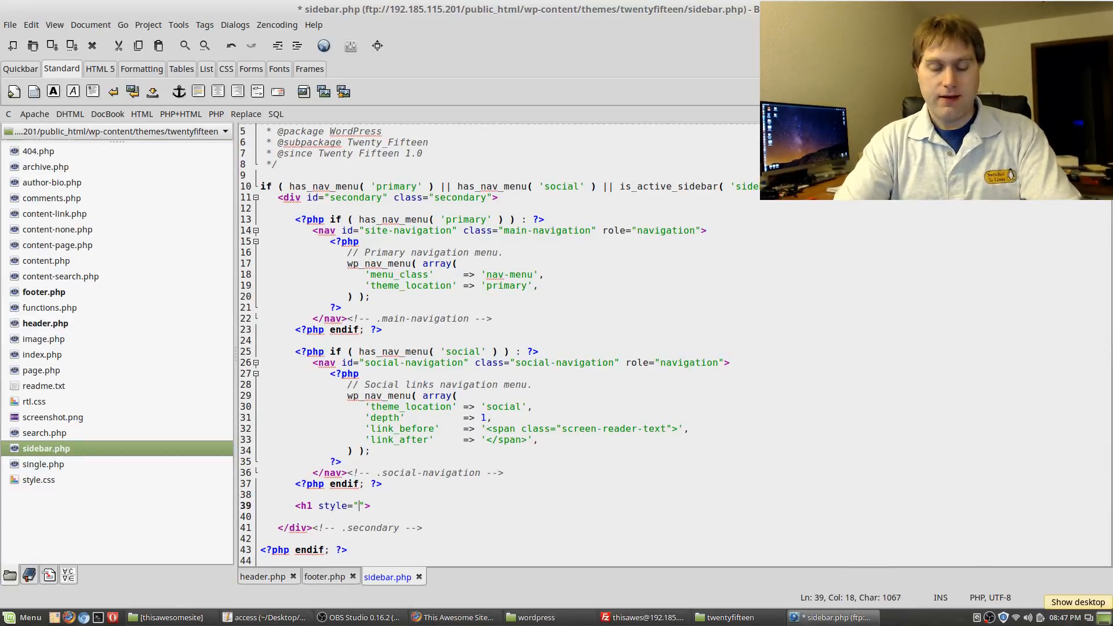
{"action": "type", "text": "font-size:"}
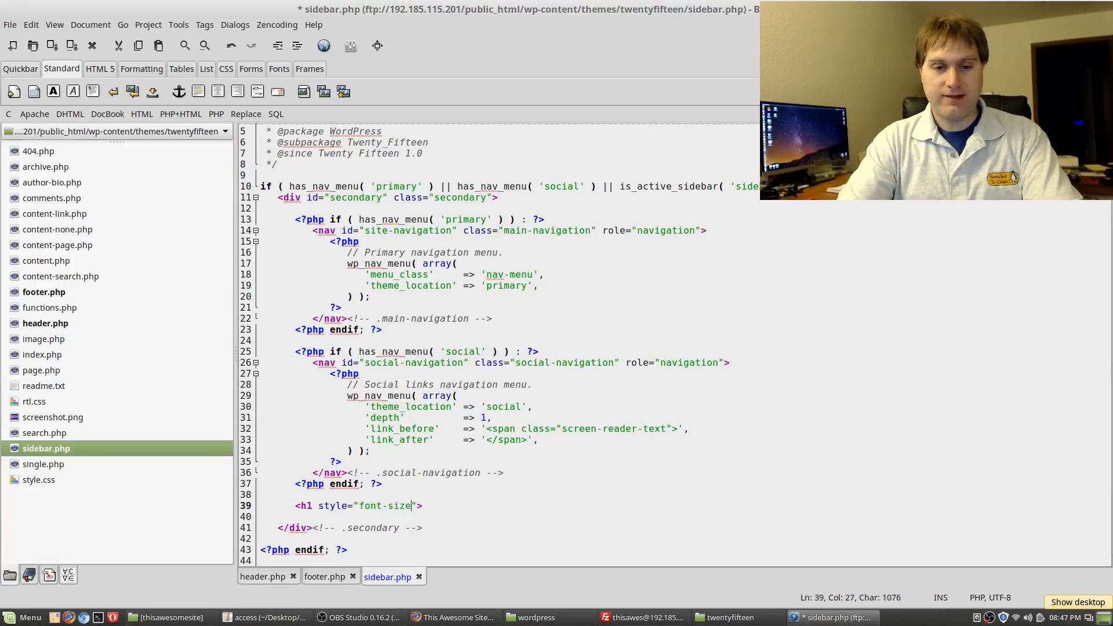
{"action": "type", "text": " 500px"}
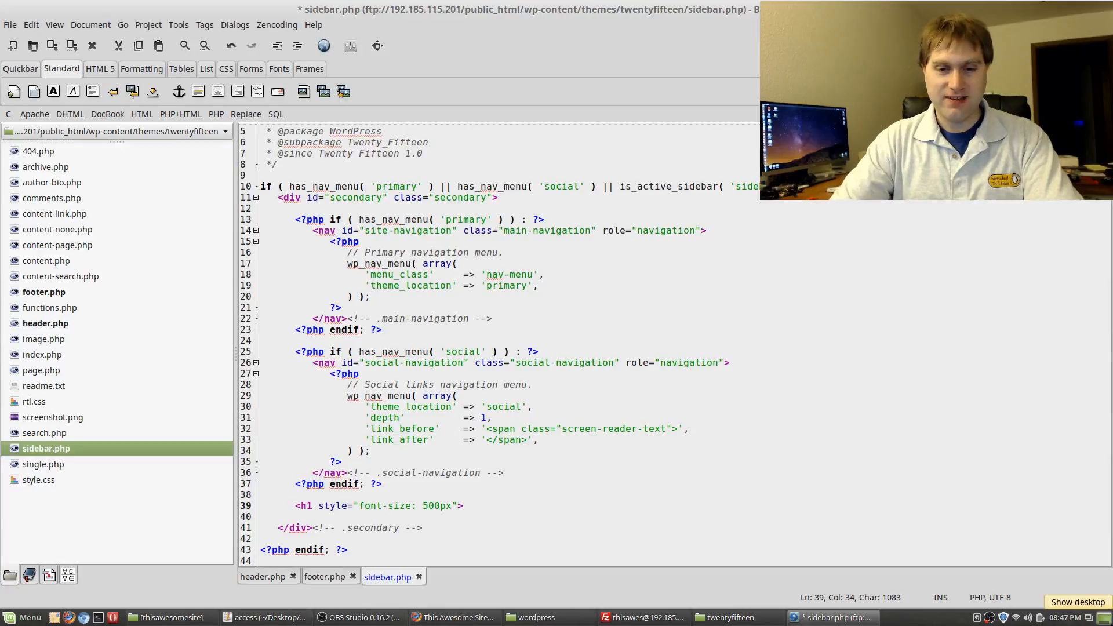
{"action": "type", "text": ";\">A"}
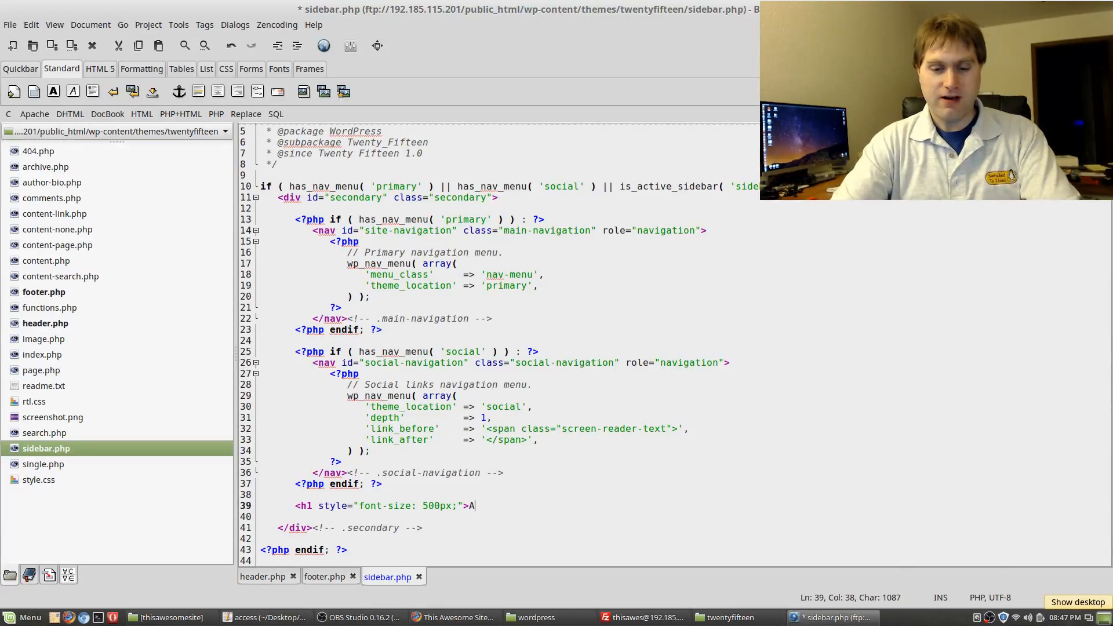
{"action": "type", "text": "HHHH</h1>"}
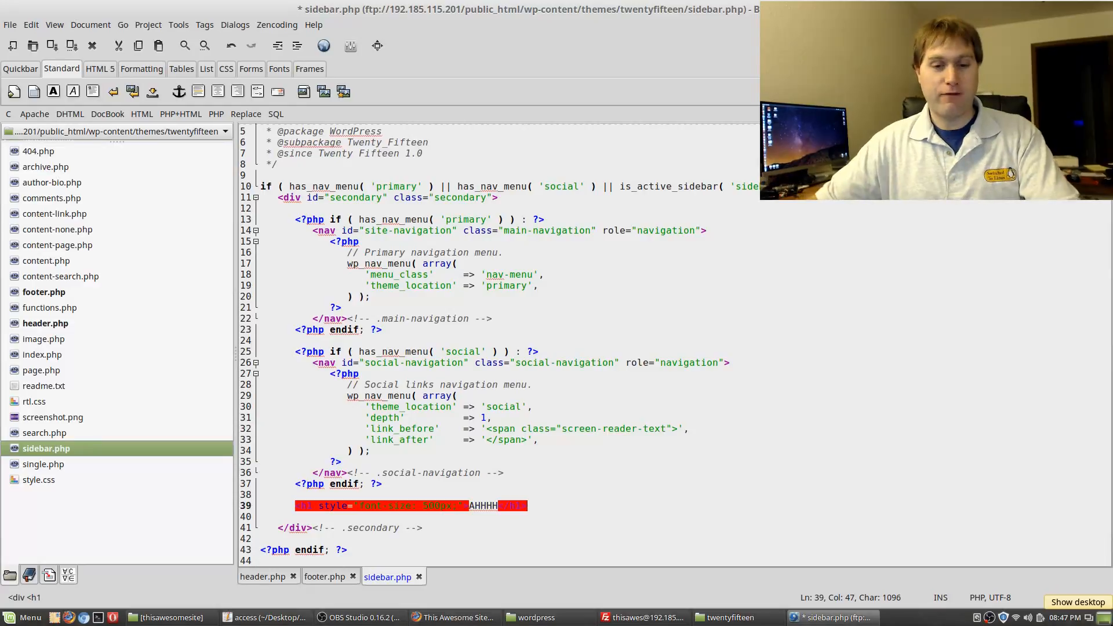
{"action": "key", "text": "ctrl+s"}
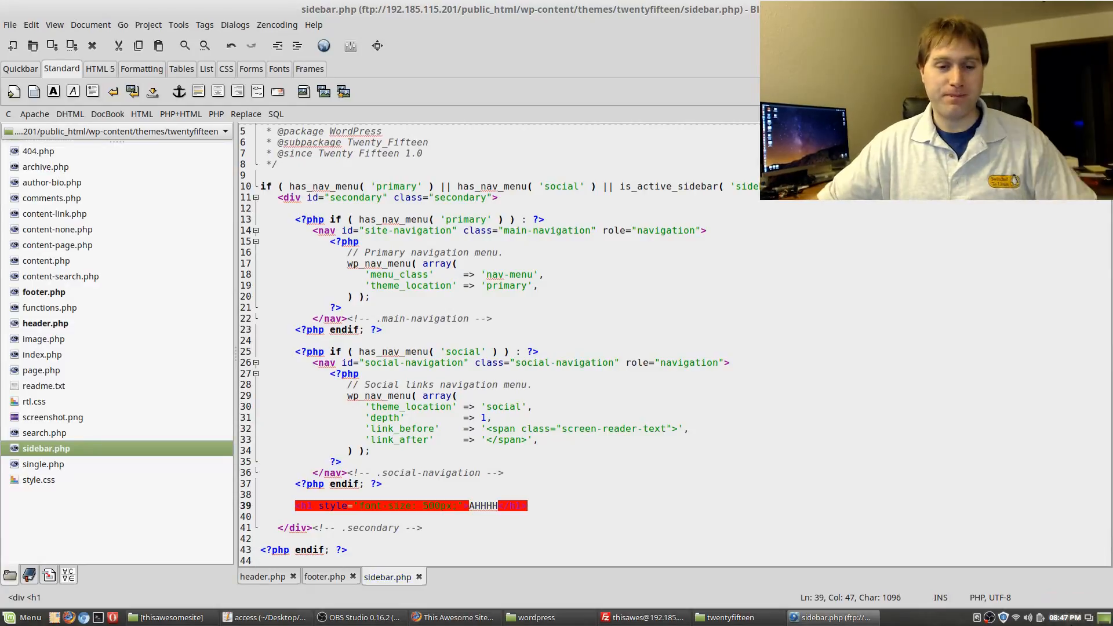
Check the giant heading on the reloaded site, then change 500px to 5px and save
{"action": "left_click", "coordinate": [473, 617]}
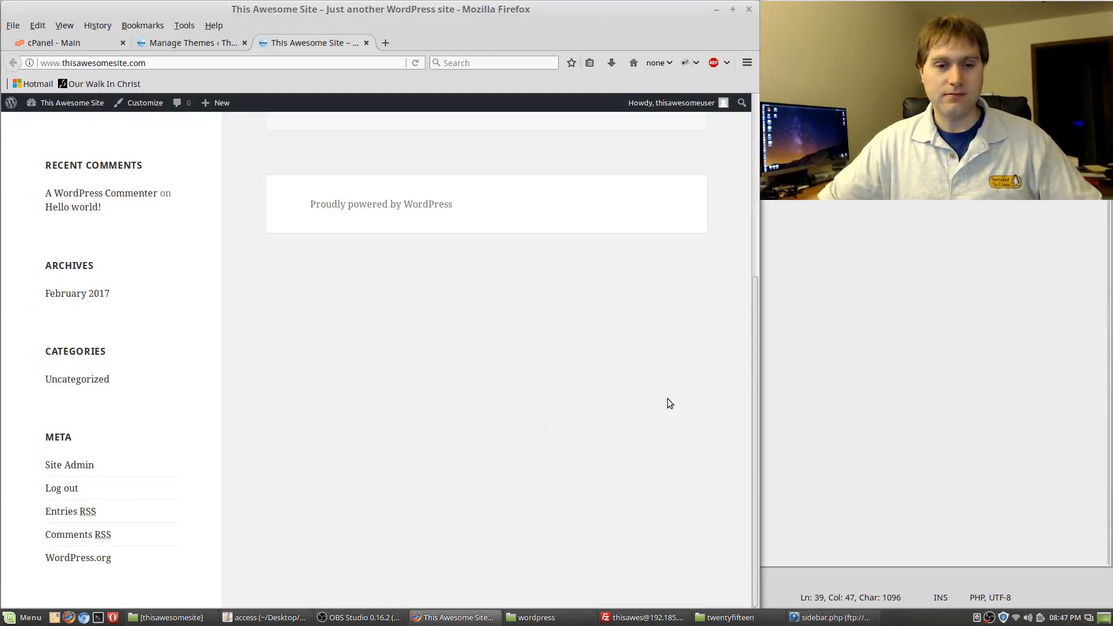
{"action": "key", "text": "F5"}
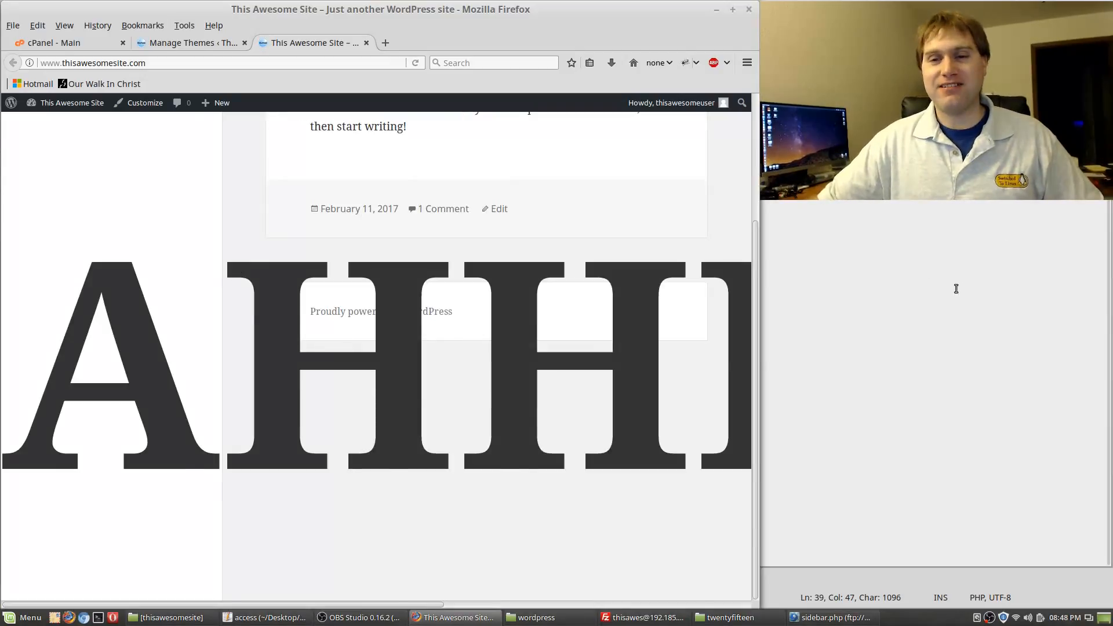
{"action": "left_click", "coordinate": [909, 288]}
{"action": "left_click", "coordinate": [433, 505]}
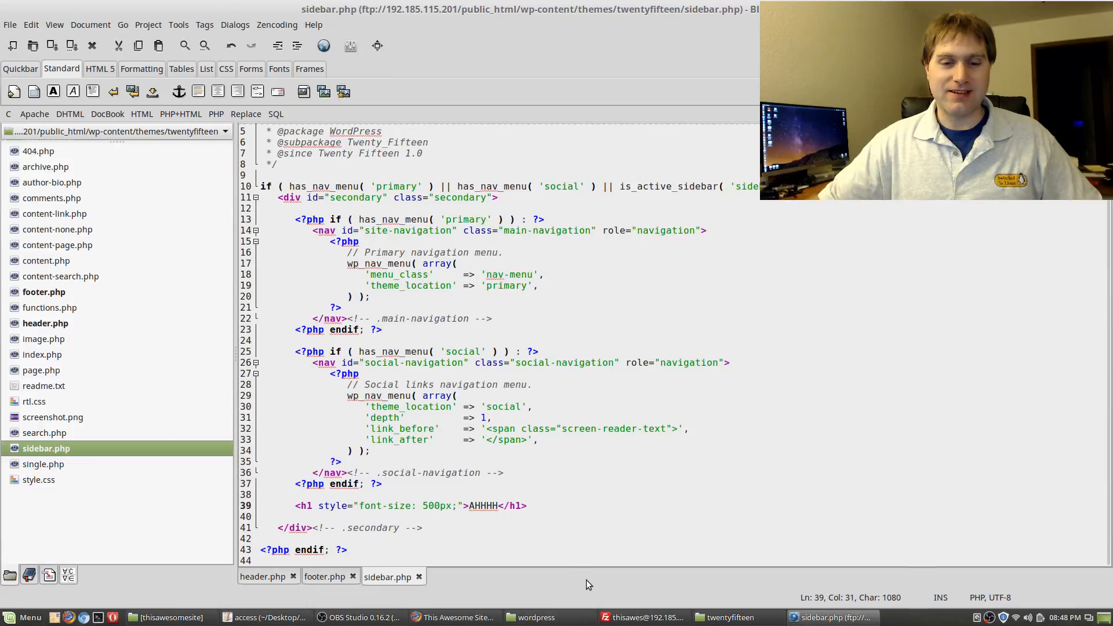
{"action": "key", "text": "BackSpace"}
{"action": "key", "text": "BackSpace"}
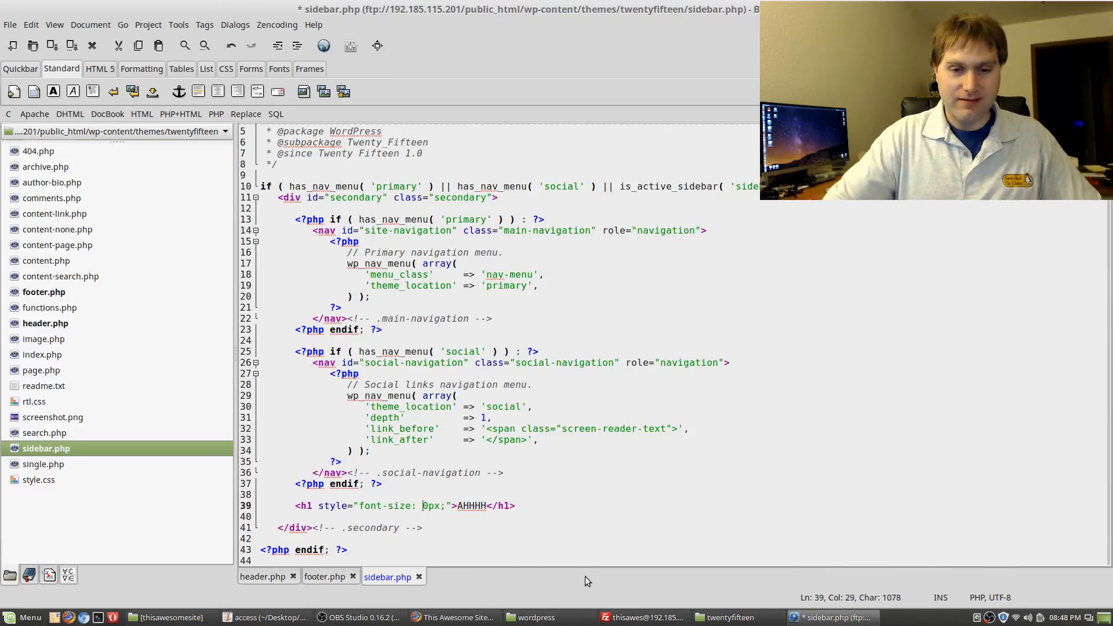
{"action": "key", "text": "Delete"}
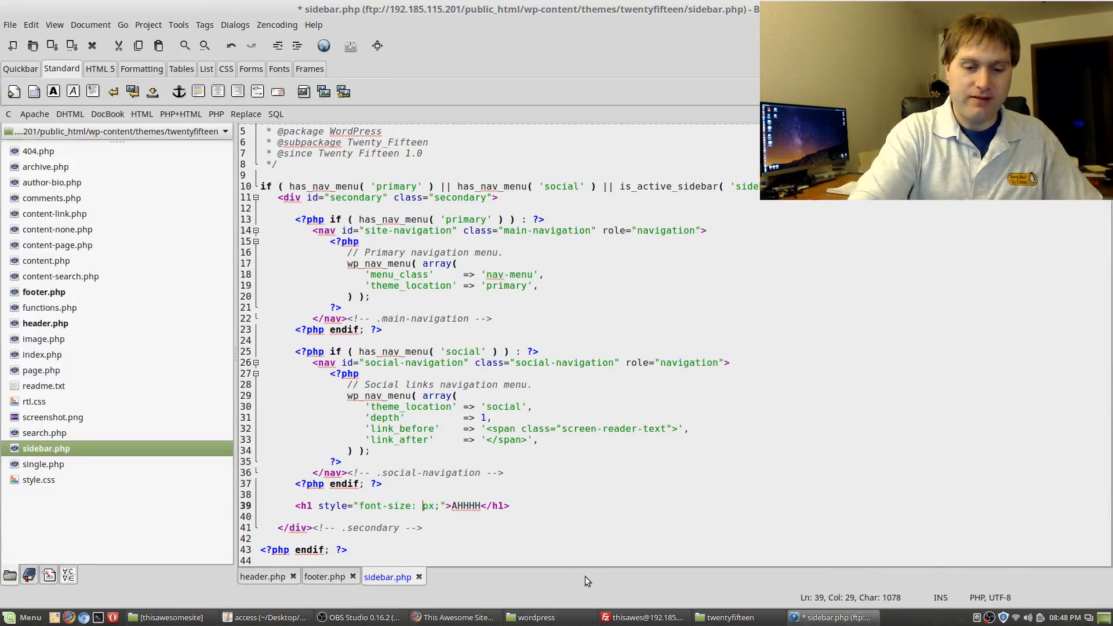
{"action": "type", "text": "5"}
{"action": "key", "text": "ctrl+s"}
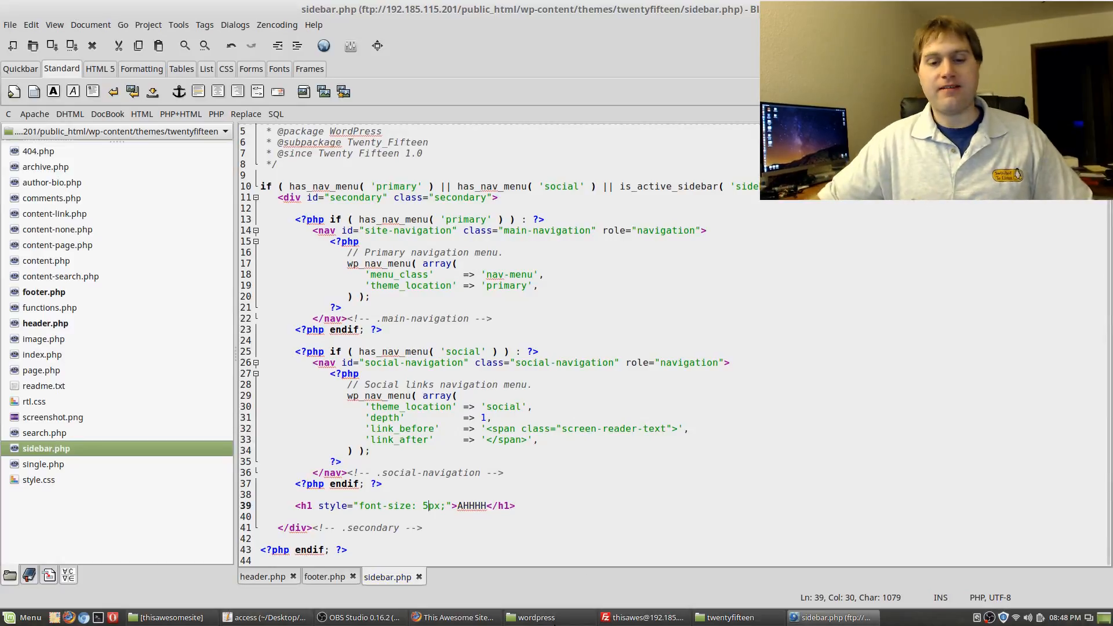
Reload the site to confirm the AHHHH heading now appears tiny at 5px
{"action": "left_click", "coordinate": [423, 618]}
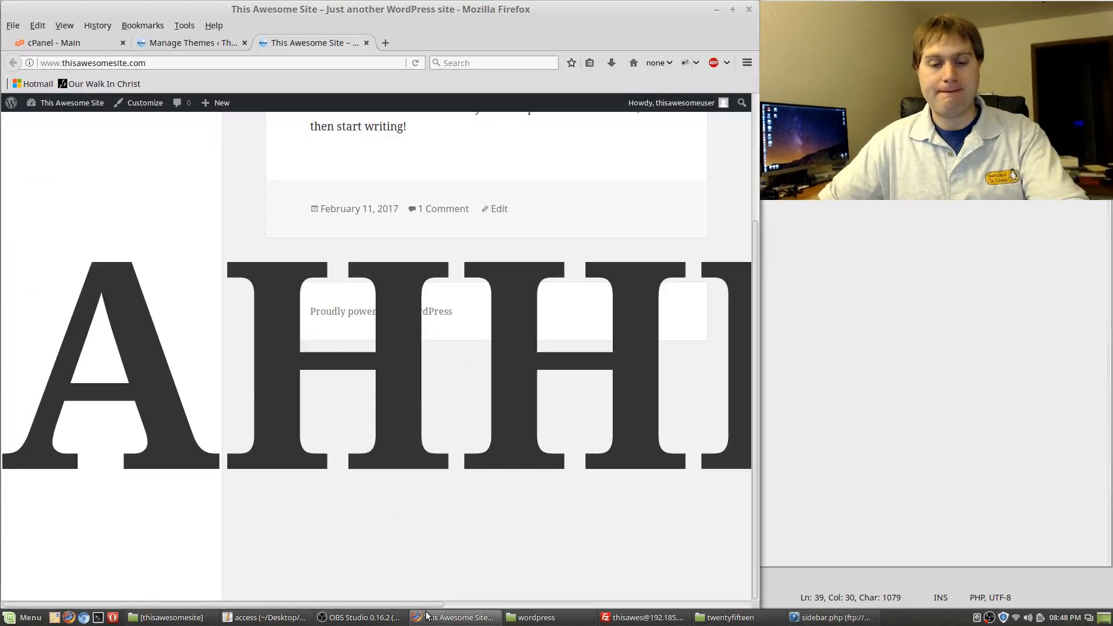
{"action": "key", "text": "F5"}
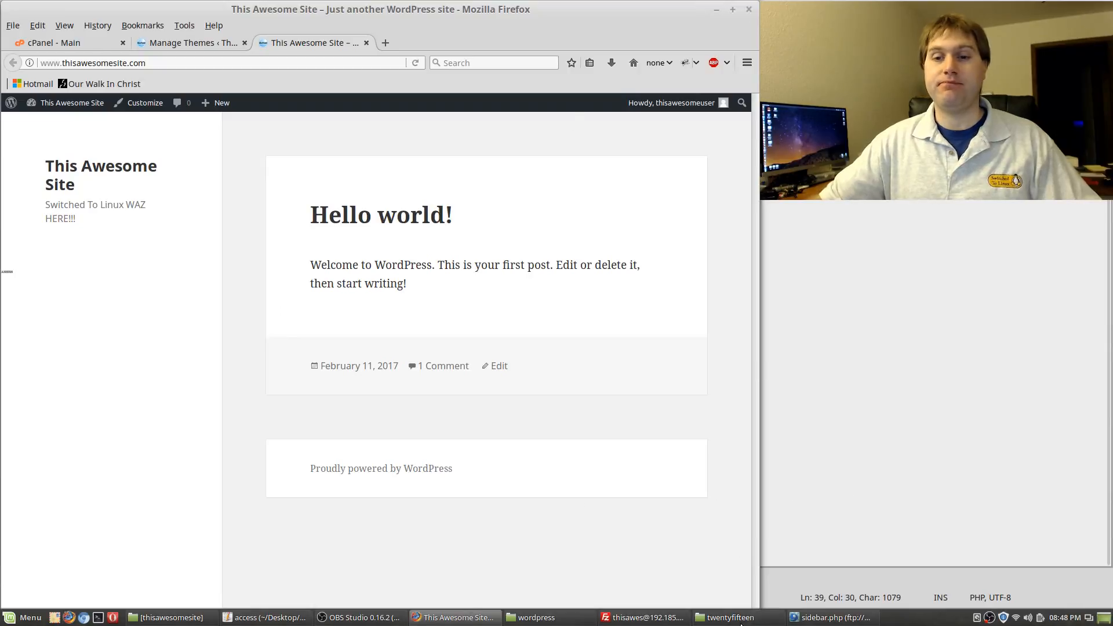
{"action": "left_click", "coordinate": [1104, 618]}
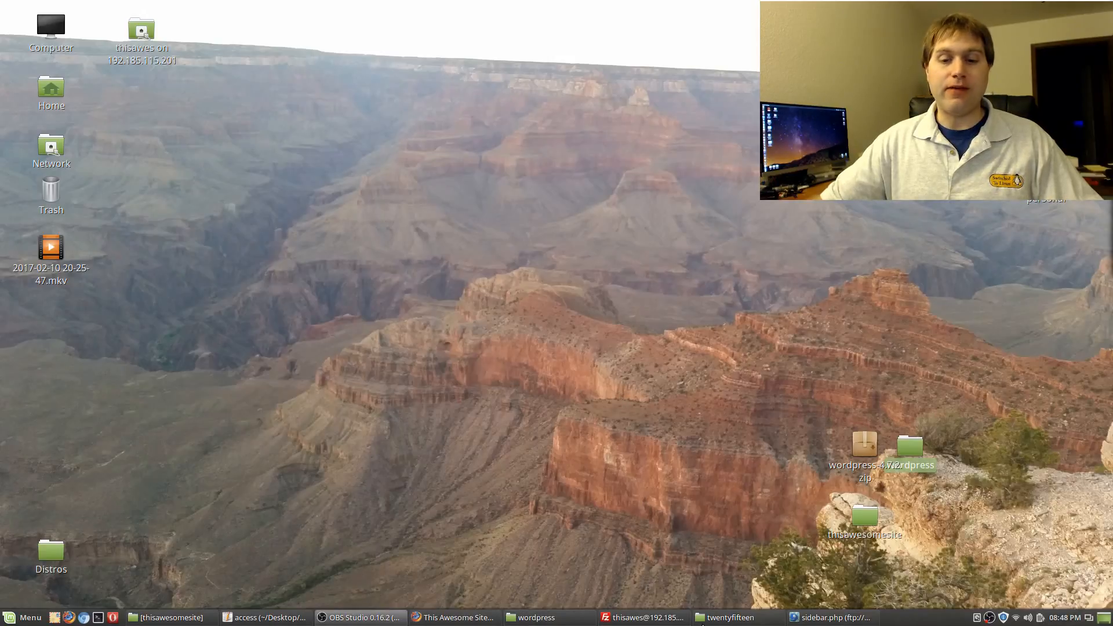
{"action": "left_click", "coordinate": [848, 617]}
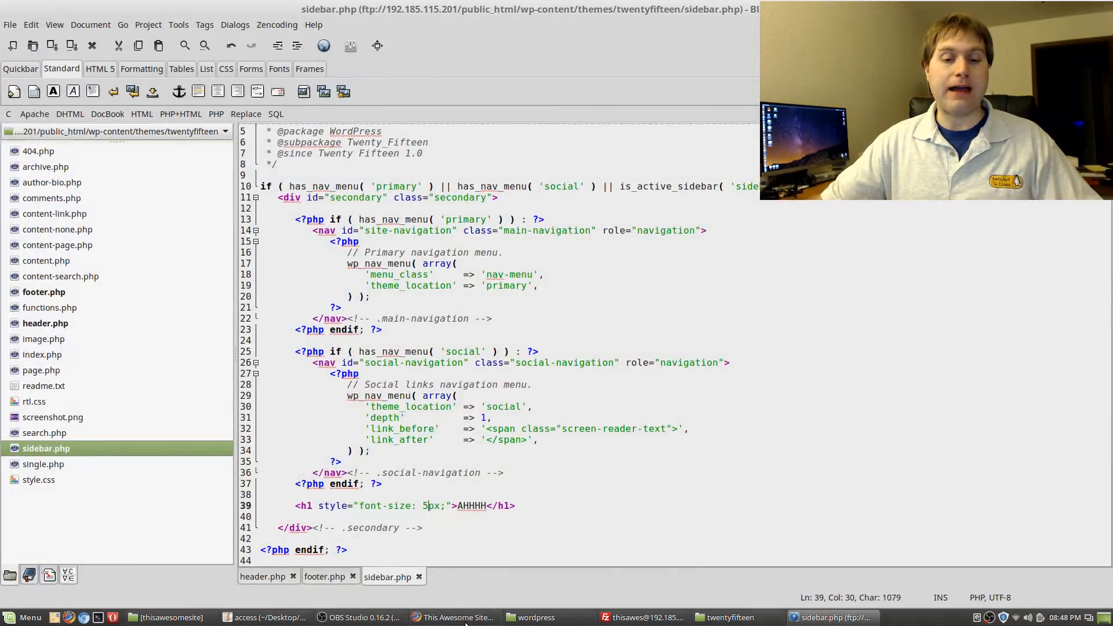
{"action": "left_click", "coordinate": [439, 617]}
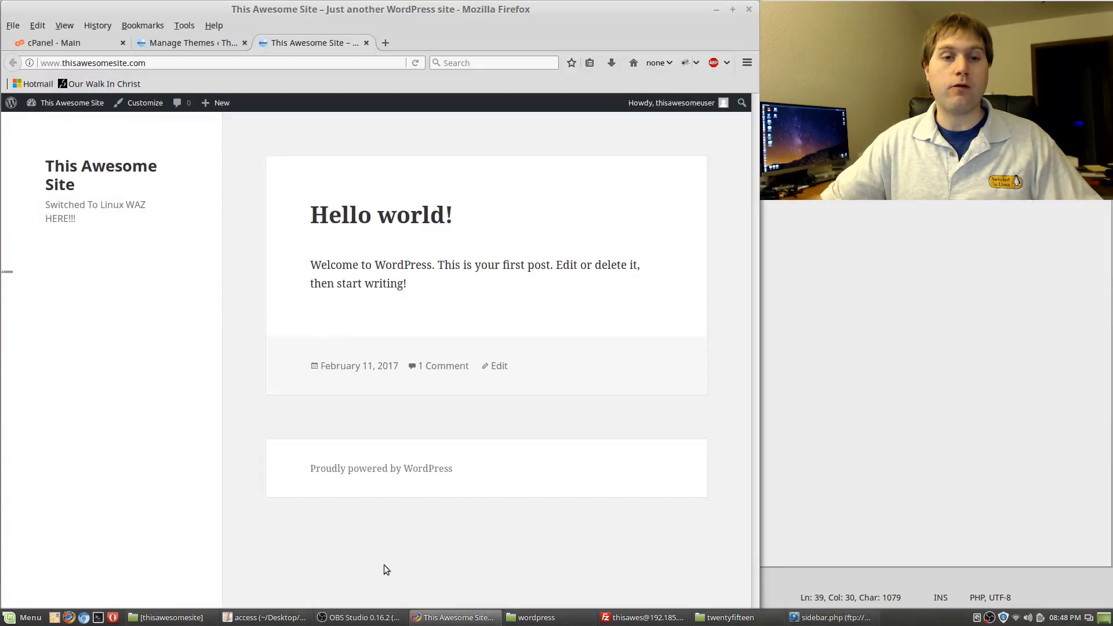
Look over the cPanel and Manage Themes tabs, then open a new Firefox window on StartPage
{"action": "left_click", "coordinate": [80, 44]}
{"action": "left_click", "coordinate": [209, 43]}
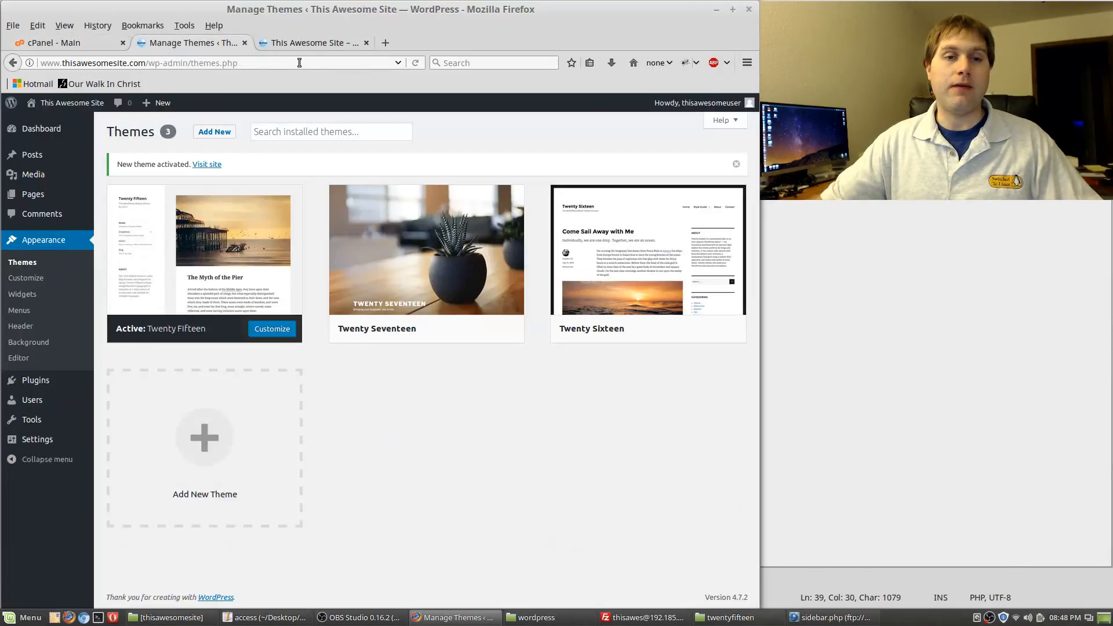
{"action": "left_click", "coordinate": [342, 36]}
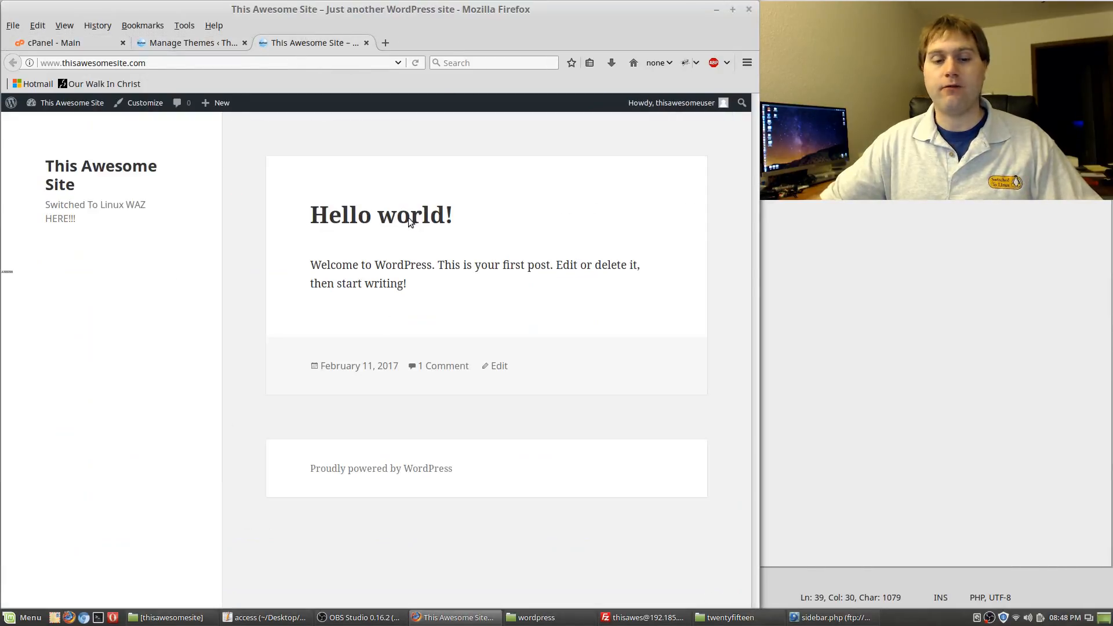
{"action": "left_click", "coordinate": [68, 617]}
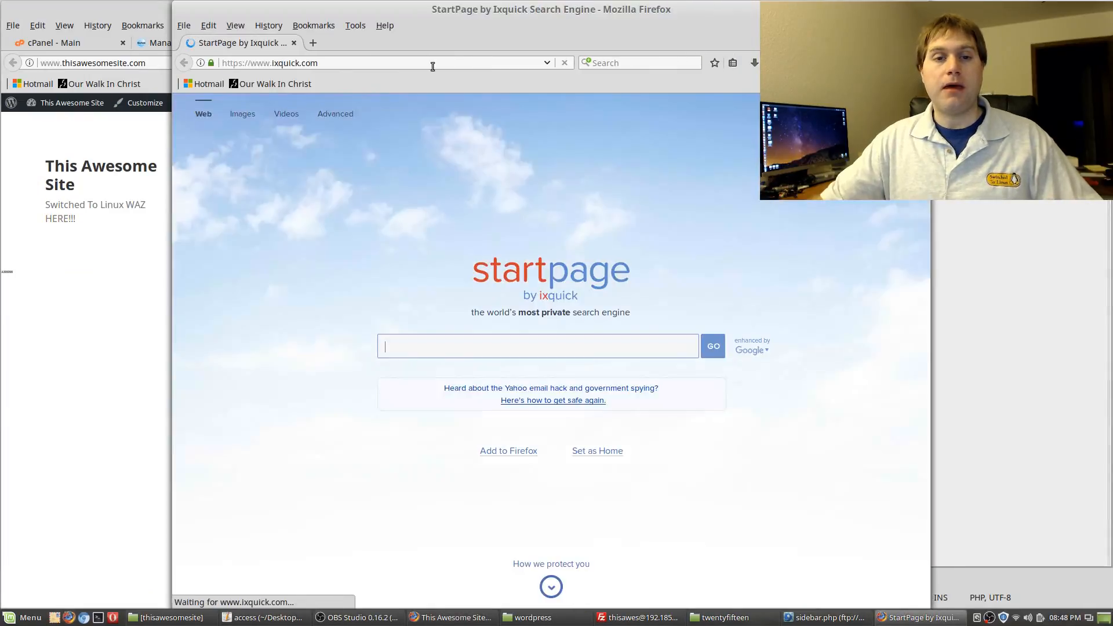
Load getbootstrap.com and open its Components page, scrolling down to the Glyphicons grid
{"action": "left_click", "coordinate": [432, 66]}
{"action": "key", "text": "ctrl+a"}
{"action": "type", "text": "g"}
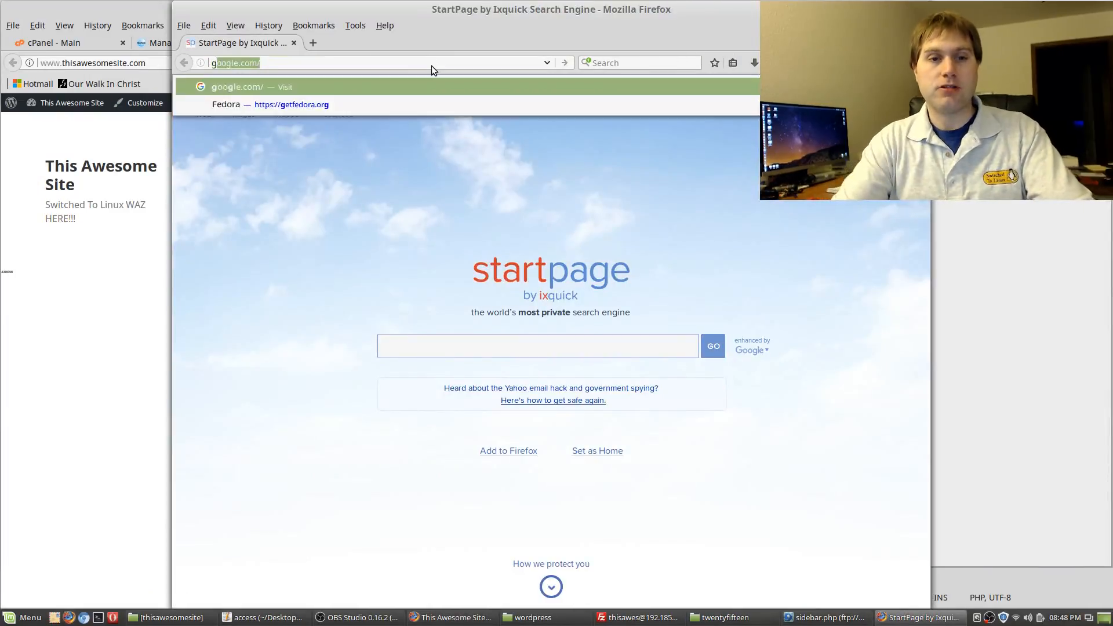
{"action": "type", "text": "etb"}
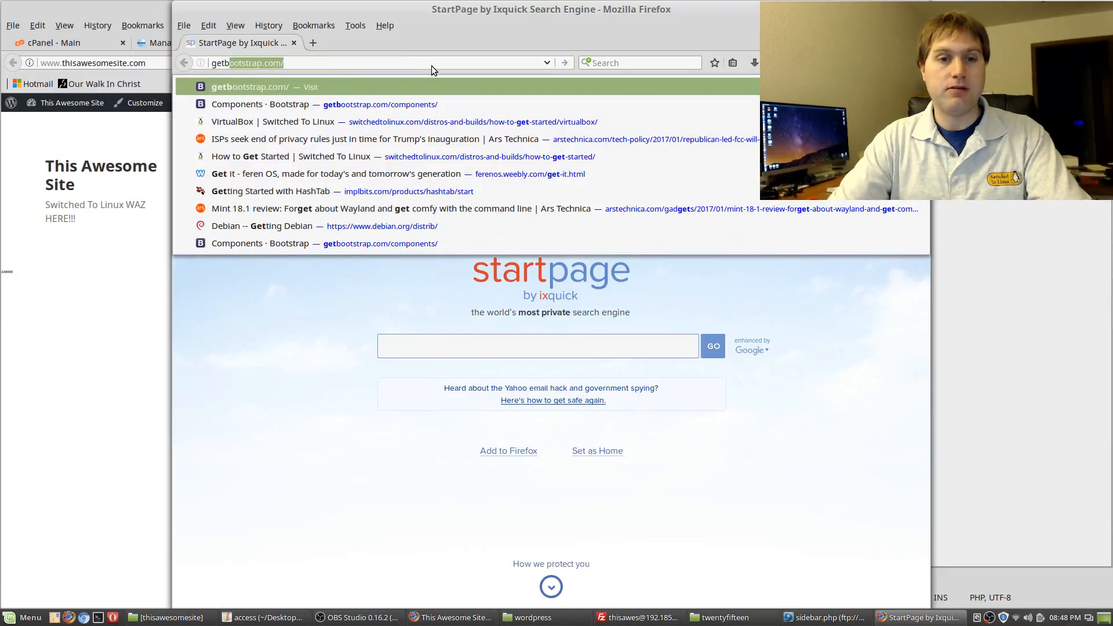
{"action": "key", "text": "Return"}
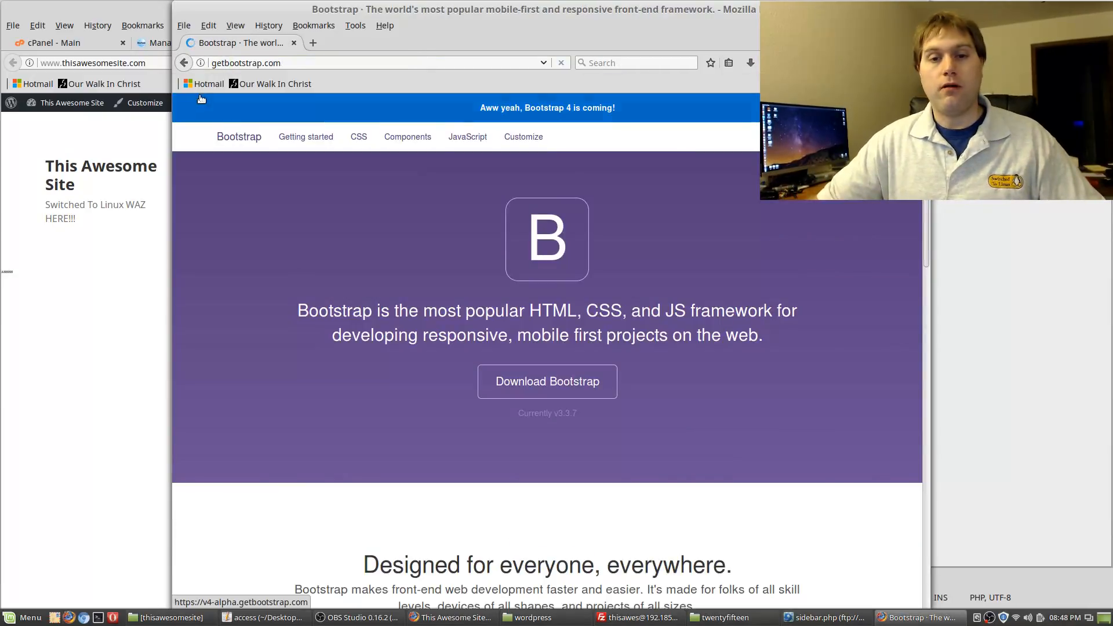
{"action": "left_click", "coordinate": [425, 147]}
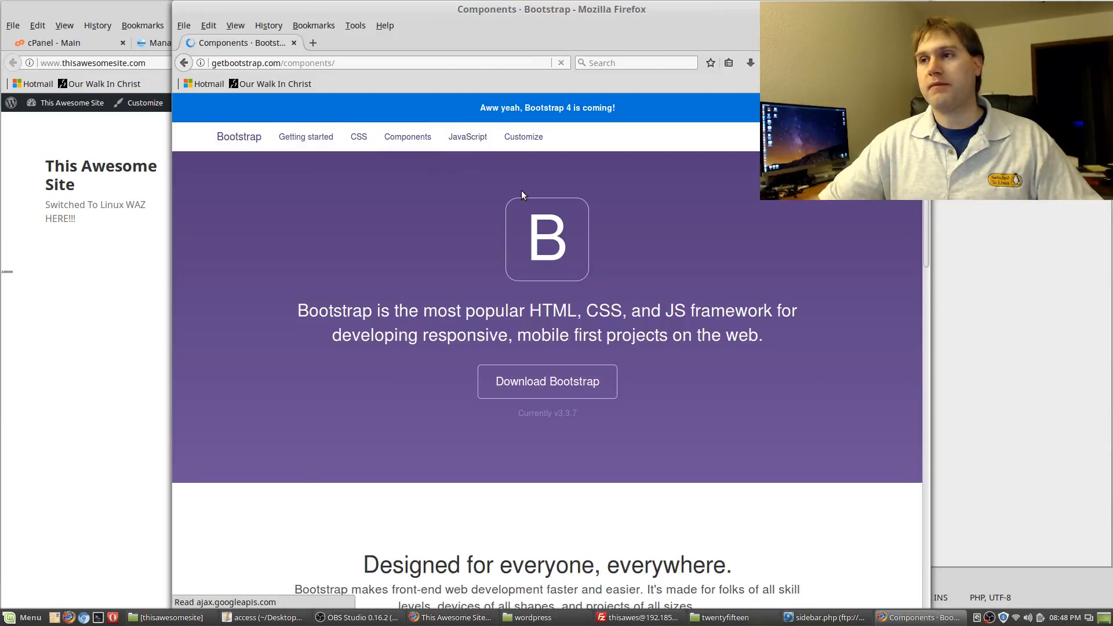
{"action": "scroll", "coordinate": [516, 262], "scroll_direction": "down", "scroll_amount": 6}
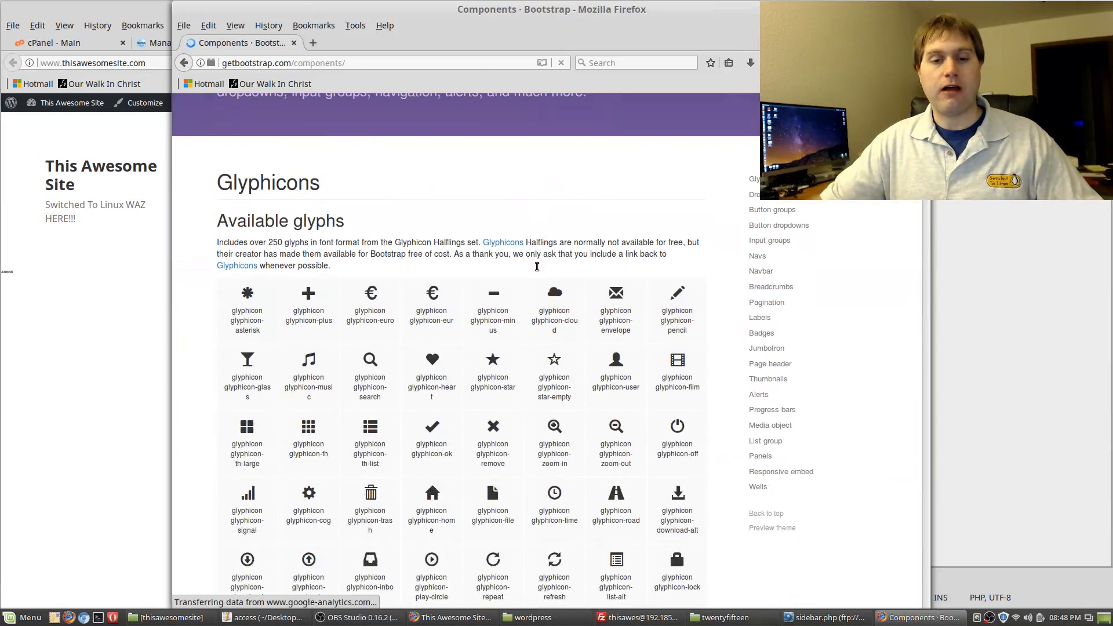
Minimize the Bootstrap window and place its taskbar entry beside the WordPress site's
{"action": "left_click_drag", "start_coordinate": [666, 13], "coordinate": [493, 7]}
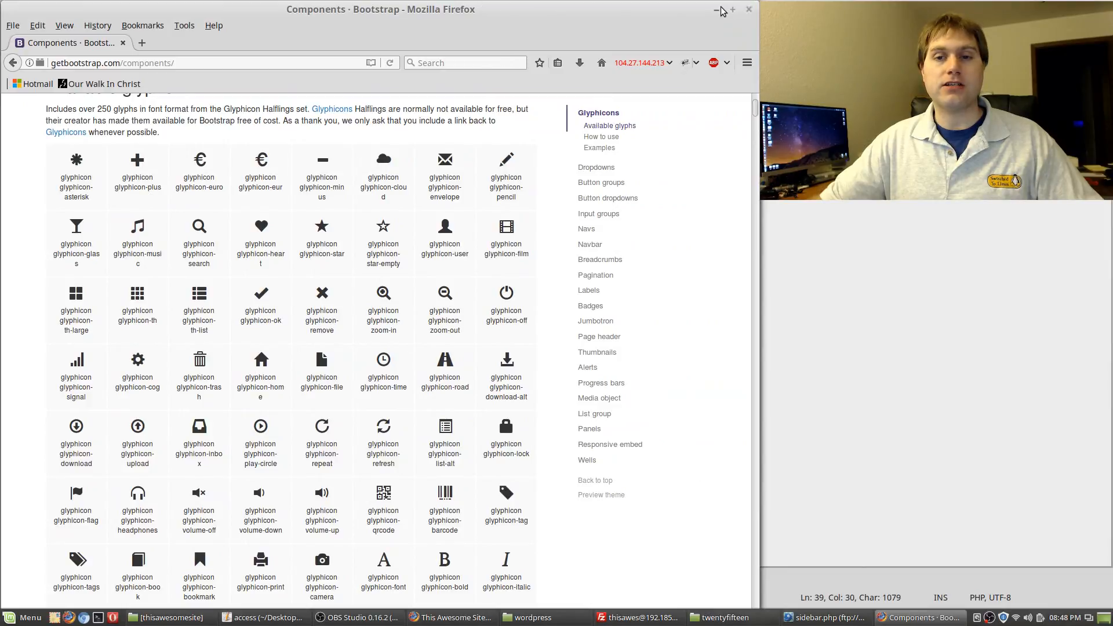
{"action": "left_click", "coordinate": [716, 10]}
{"action": "left_click_drag", "start_coordinate": [923, 622], "coordinate": [536, 603]}
Cycle through the taskbar windows to the twentyfifteen Nemo folder window and close it
{"action": "left_click", "coordinate": [456, 619]}
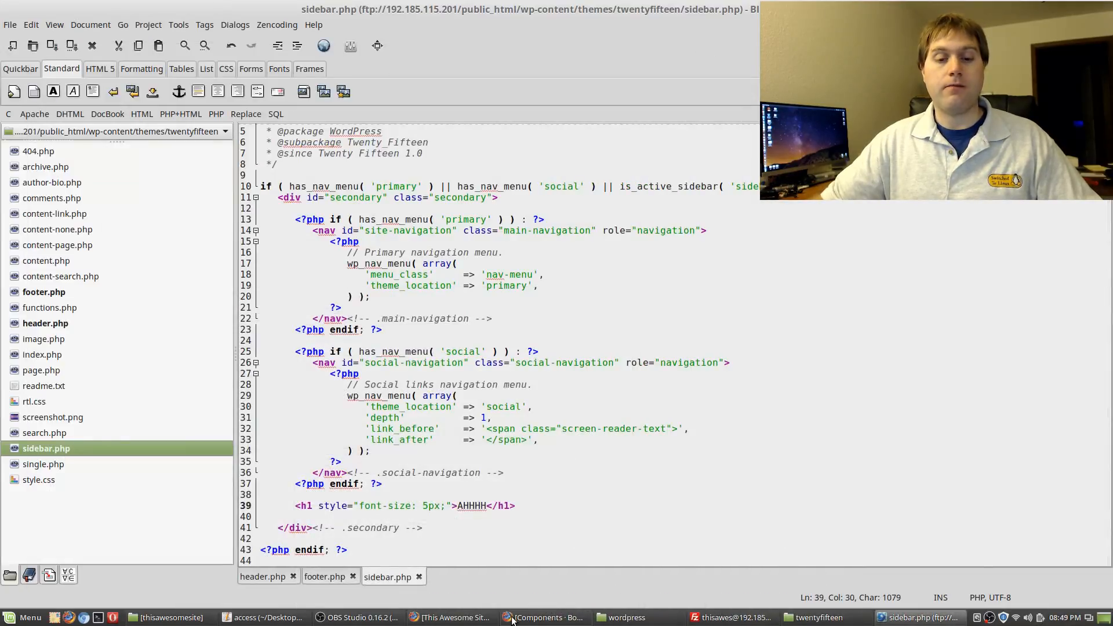
{"action": "left_click", "coordinate": [455, 619]}
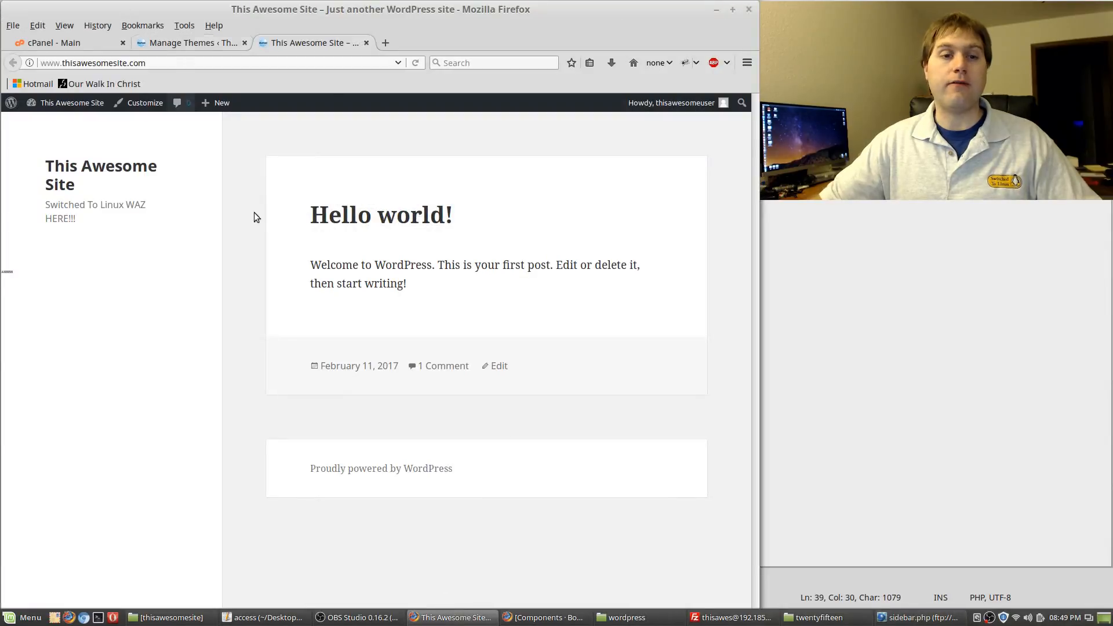
{"action": "left_click", "coordinate": [571, 619]}
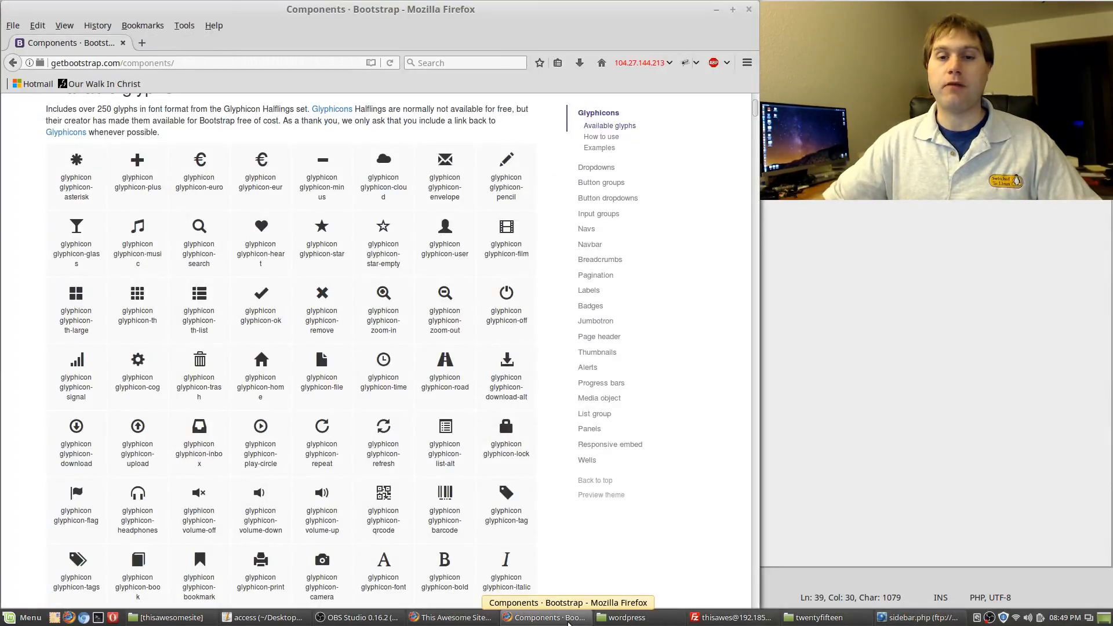
{"action": "left_click", "coordinate": [445, 621]}
{"action": "left_click", "coordinate": [601, 617]}
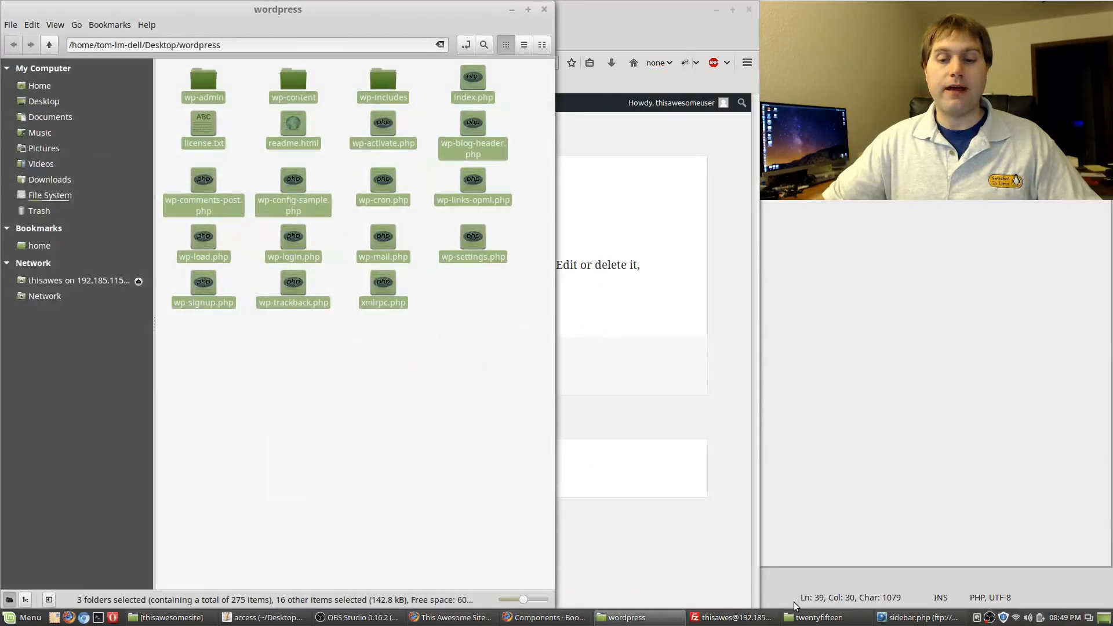
{"action": "left_click", "coordinate": [852, 616]}
{"action": "left_click_drag", "start_coordinate": [836, 616], "coordinate": [755, 604]}
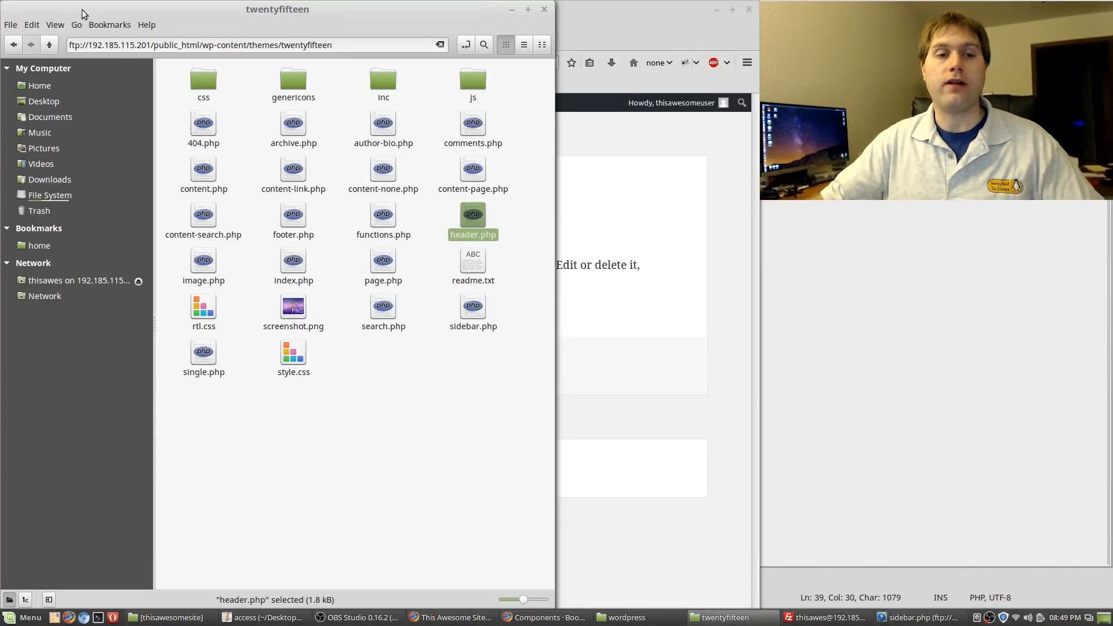
{"action": "left_click", "coordinate": [545, 11]}
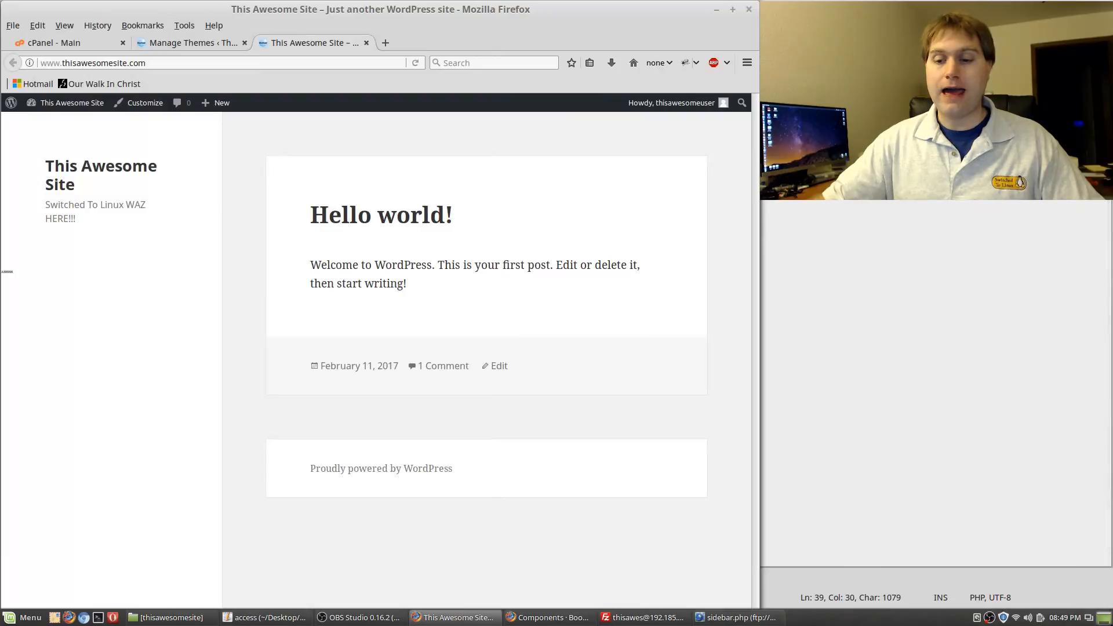
Reload the WordPress site in Firefox with F5 to check its current look
{"action": "left_click", "coordinate": [1104, 618]}
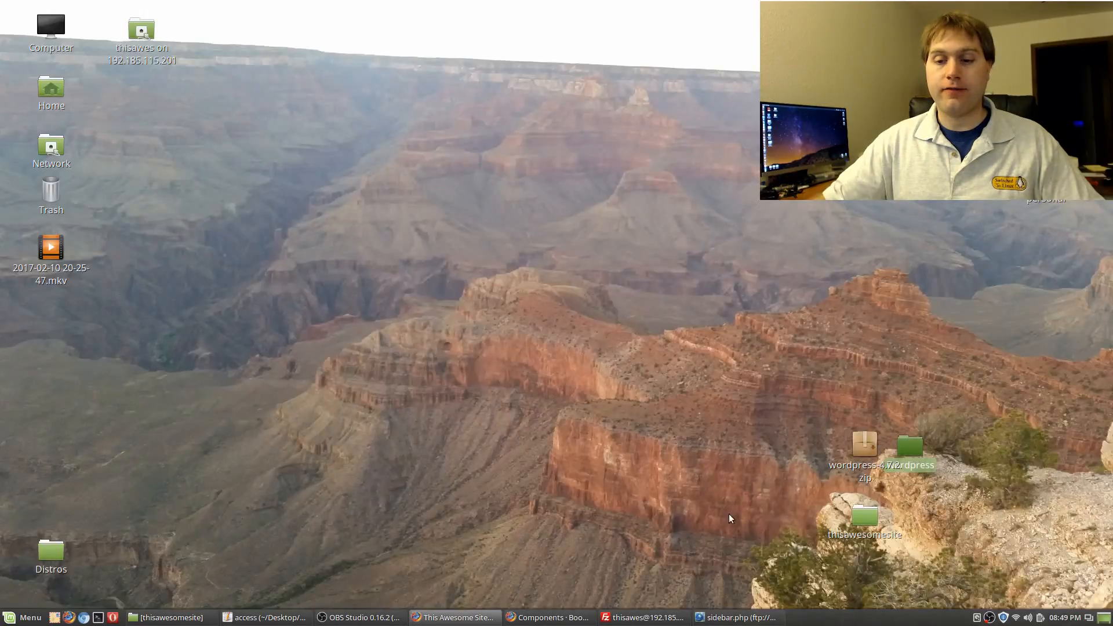
{"action": "left_click", "coordinate": [346, 617]}
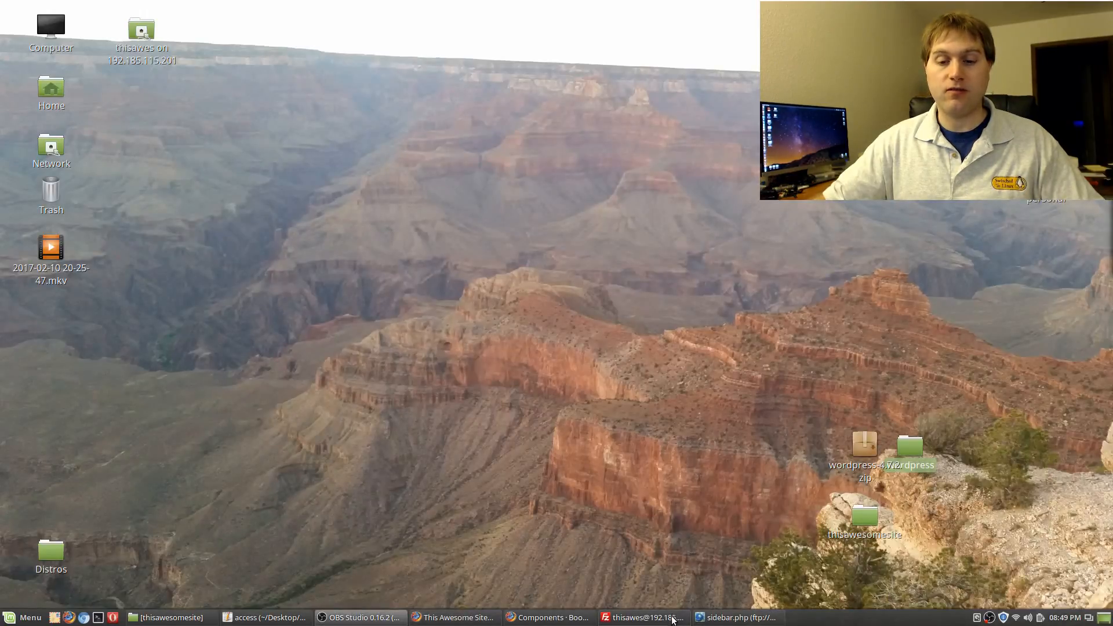
{"action": "left_click", "coordinate": [648, 616]}
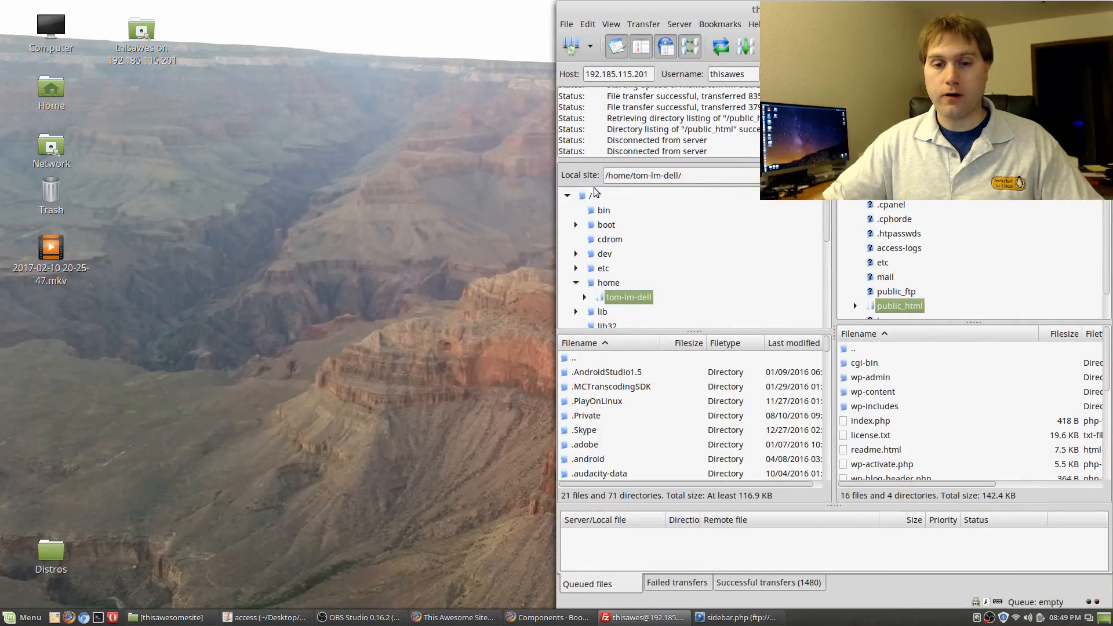
{"action": "left_click", "coordinate": [452, 617]}
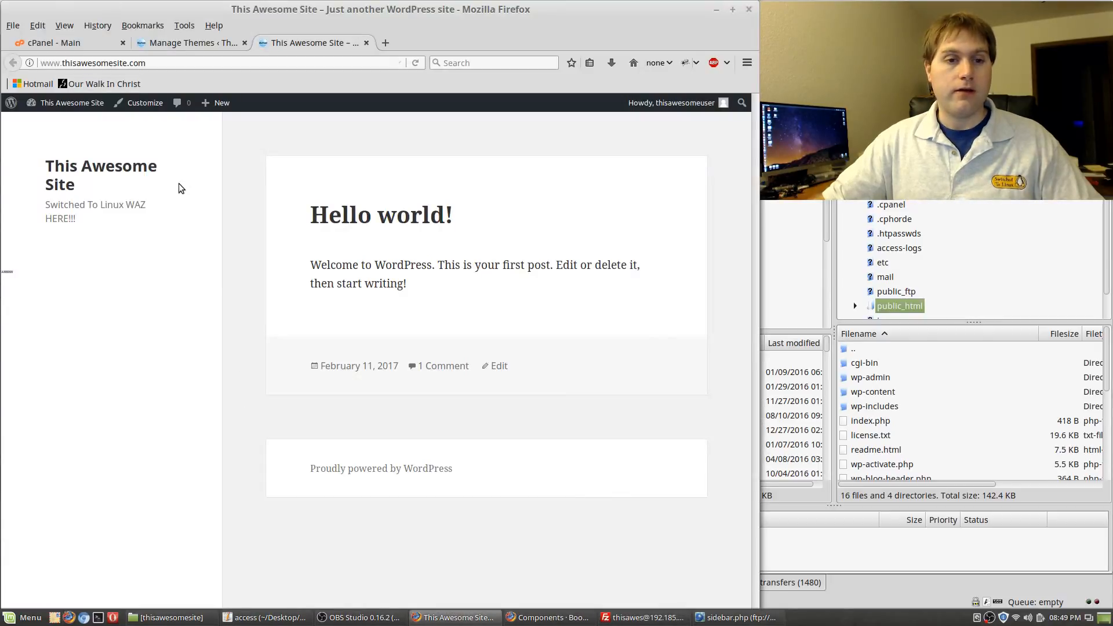
{"action": "key", "text": "F5"}
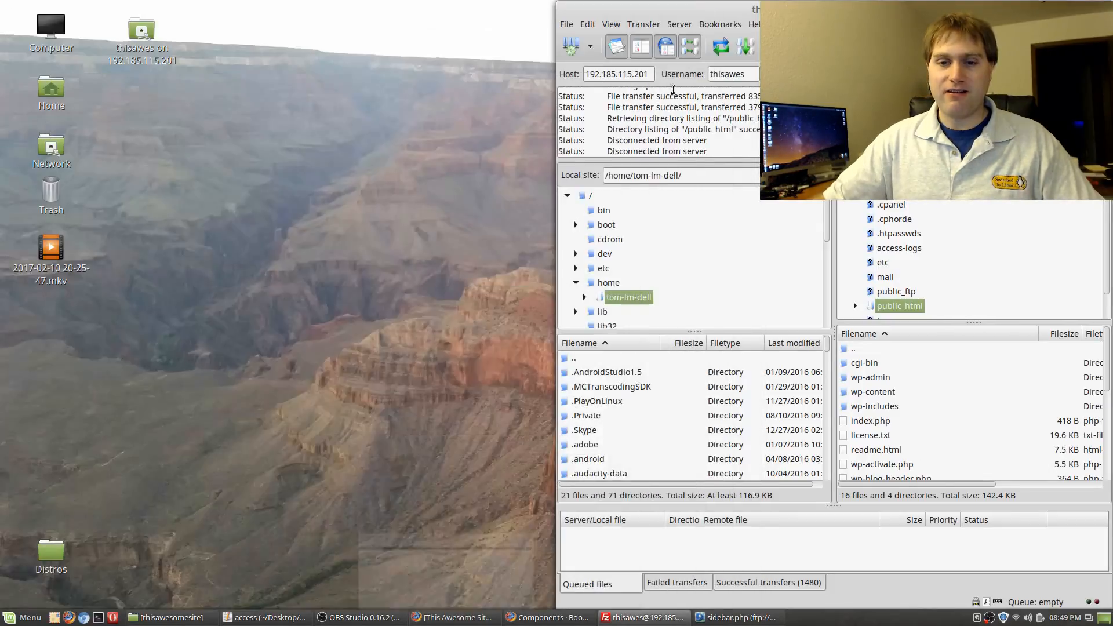
Rearrange the windows so FileZilla sits in front of the sidebar.php editor
{"action": "left_click", "coordinate": [714, 10]}
{"action": "left_click_drag", "start_coordinate": [877, 9], "coordinate": [387, 10]}
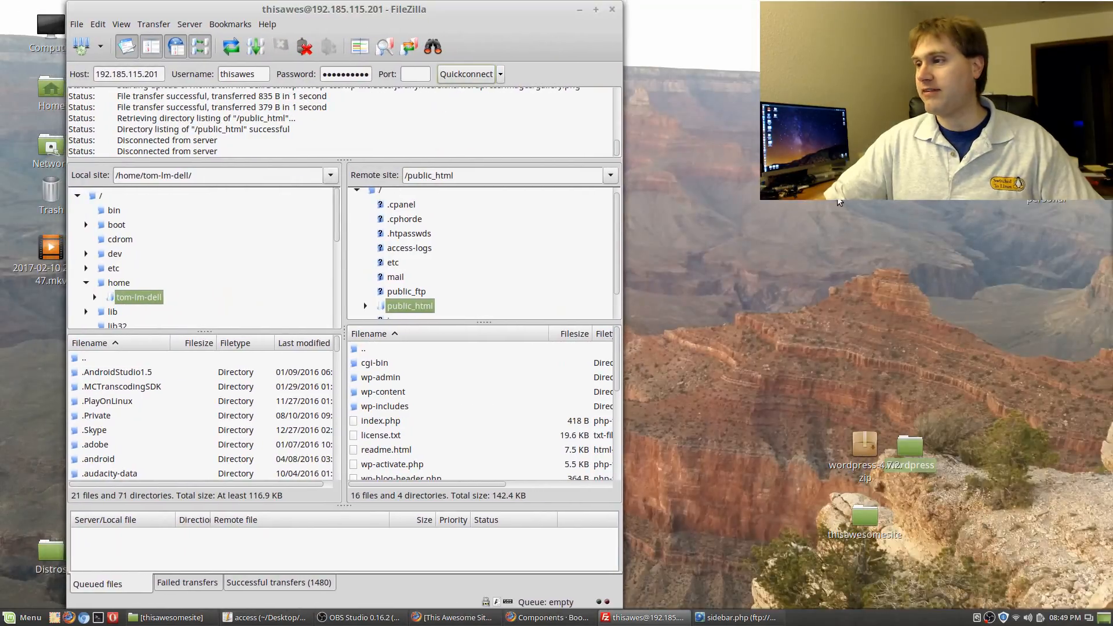
{"action": "left_click", "coordinate": [579, 12]}
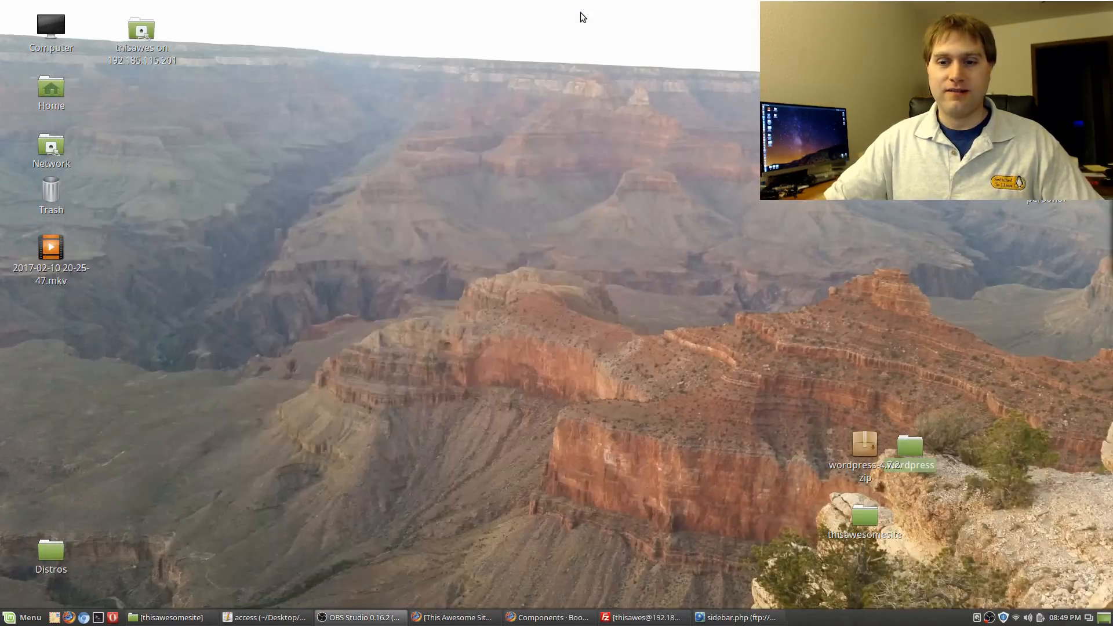
{"action": "left_click", "coordinate": [735, 617]}
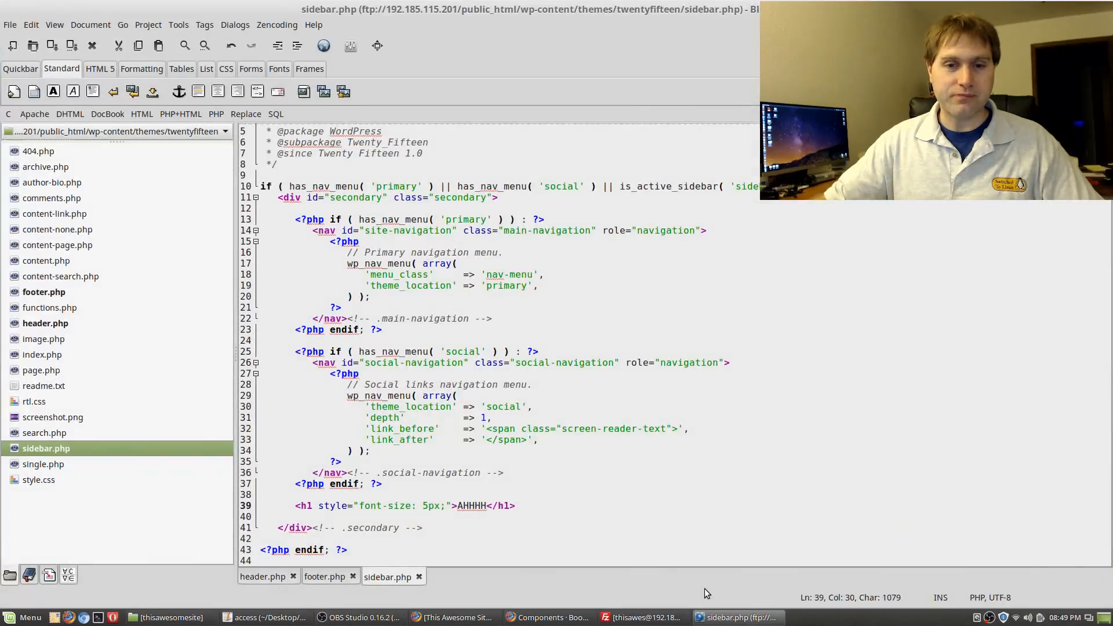
{"action": "left_click", "coordinate": [1070, 9]}
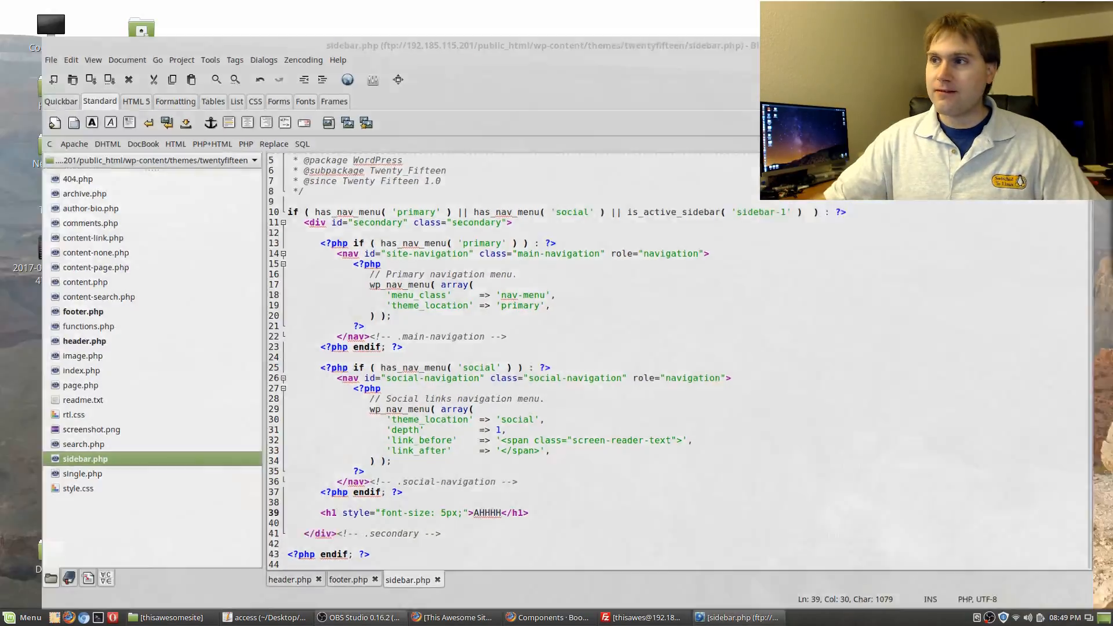
{"action": "left_click", "coordinate": [735, 617]}
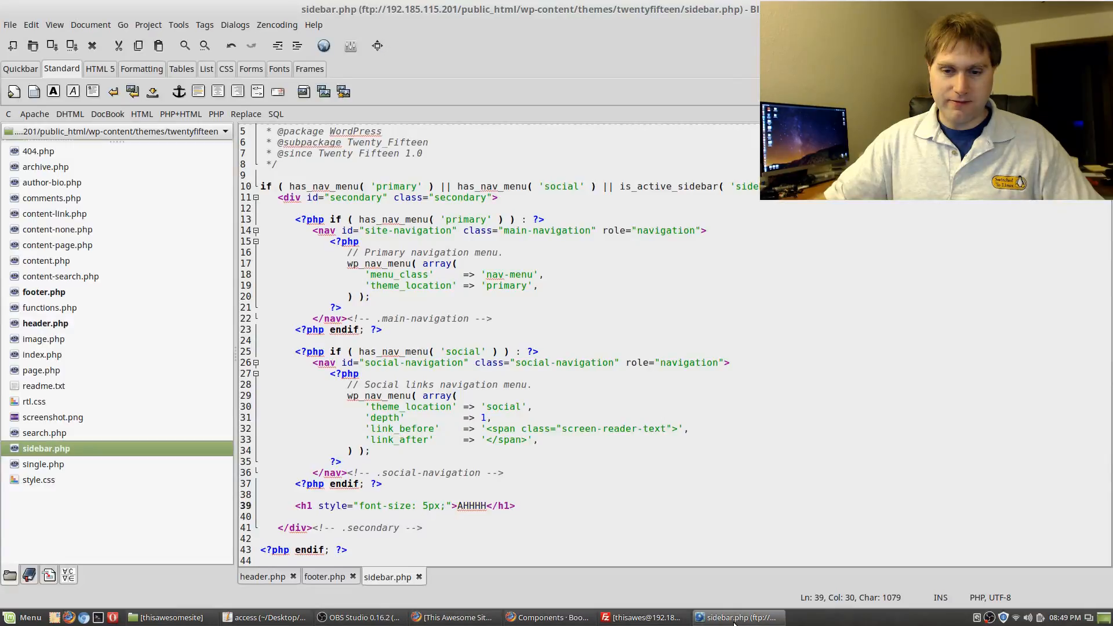
{"action": "left_click", "coordinate": [644, 618]}
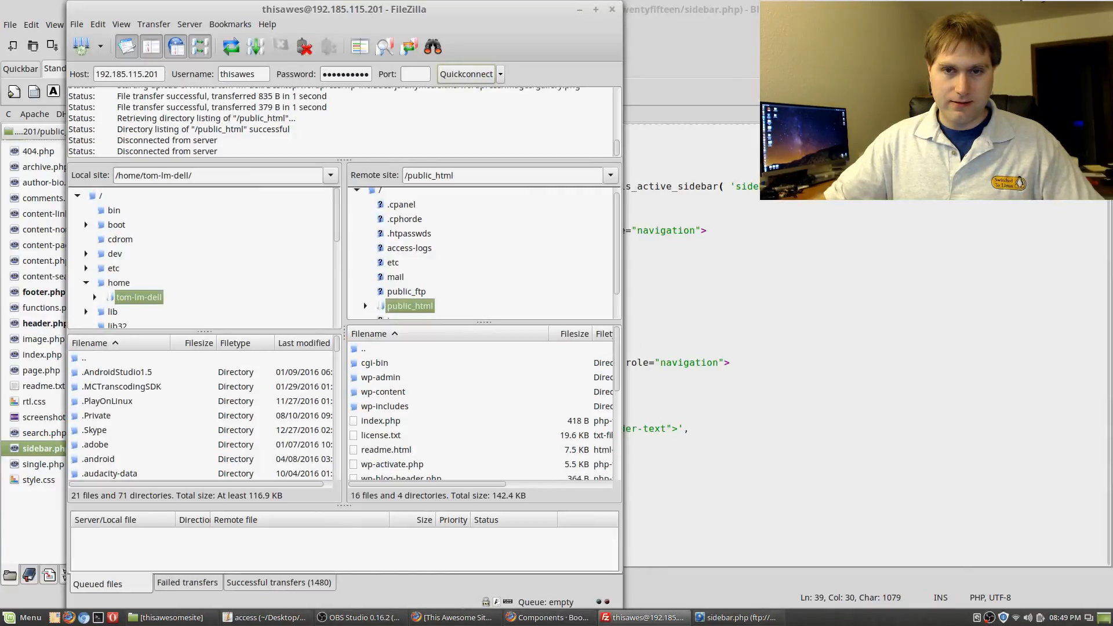
{"action": "left_click", "coordinate": [736, 617]}
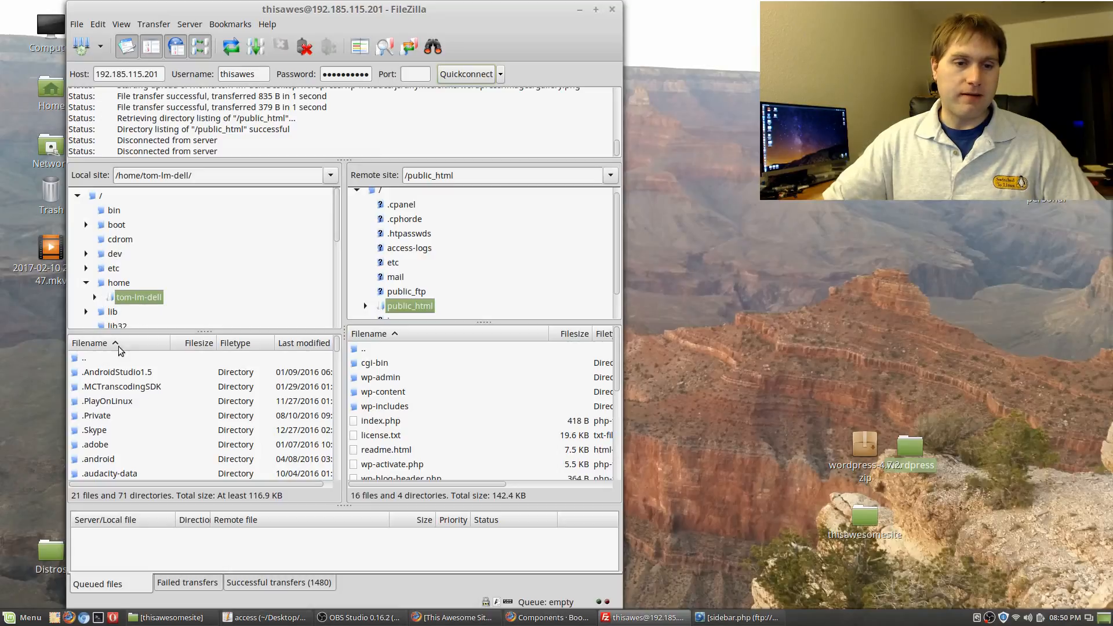
Browse FileZilla's local pane into Desktop > thisawesomesite
{"action": "left_click", "coordinate": [119, 400]}
{"action": "scroll", "coordinate": [113, 405], "scroll_direction": "down", "scroll_amount": 2}
{"action": "scroll", "coordinate": [113, 405], "scroll_direction": "down", "scroll_amount": 10}
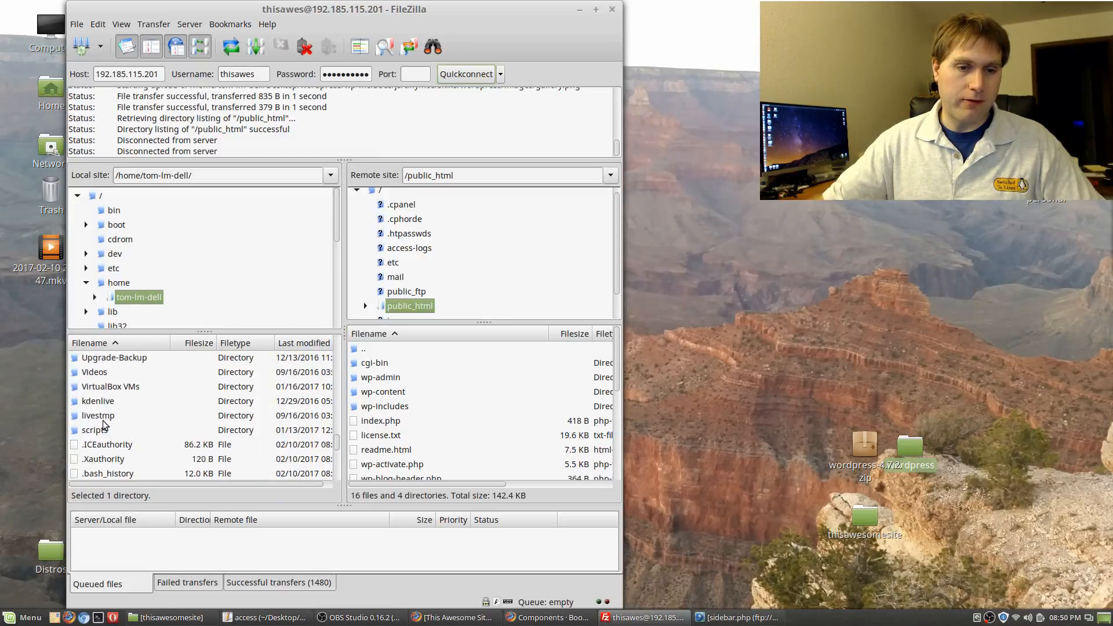
{"action": "scroll", "coordinate": [118, 406], "scroll_direction": "up", "scroll_amount": 2}
{"action": "scroll", "coordinate": [118, 405], "scroll_direction": "up", "scroll_amount": 5}
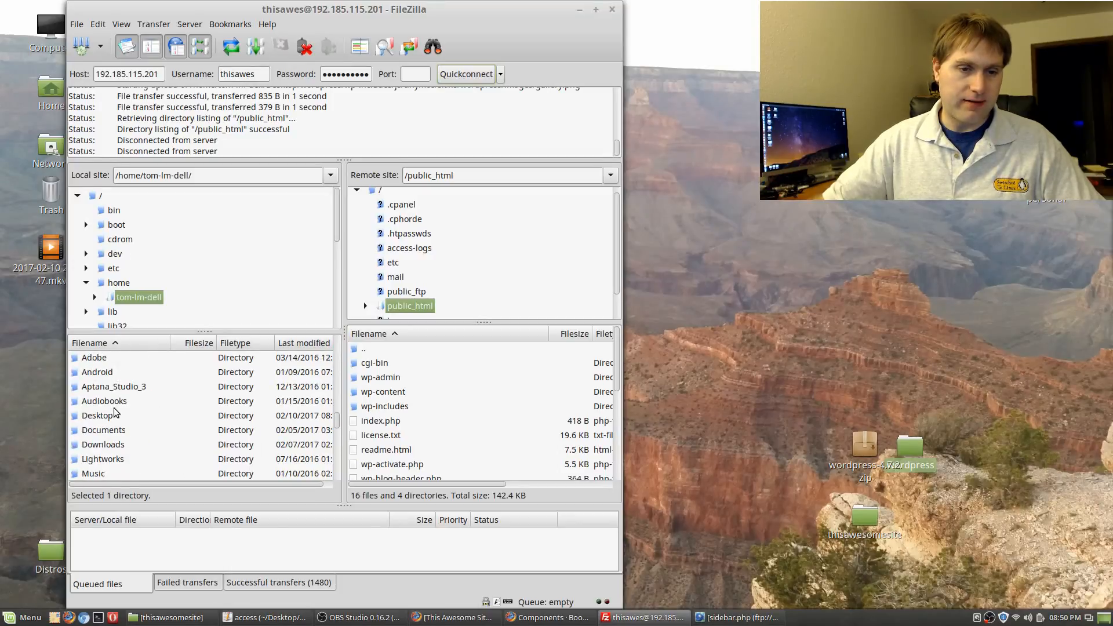
{"action": "scroll", "coordinate": [116, 411], "scroll_direction": "down", "scroll_amount": 5}
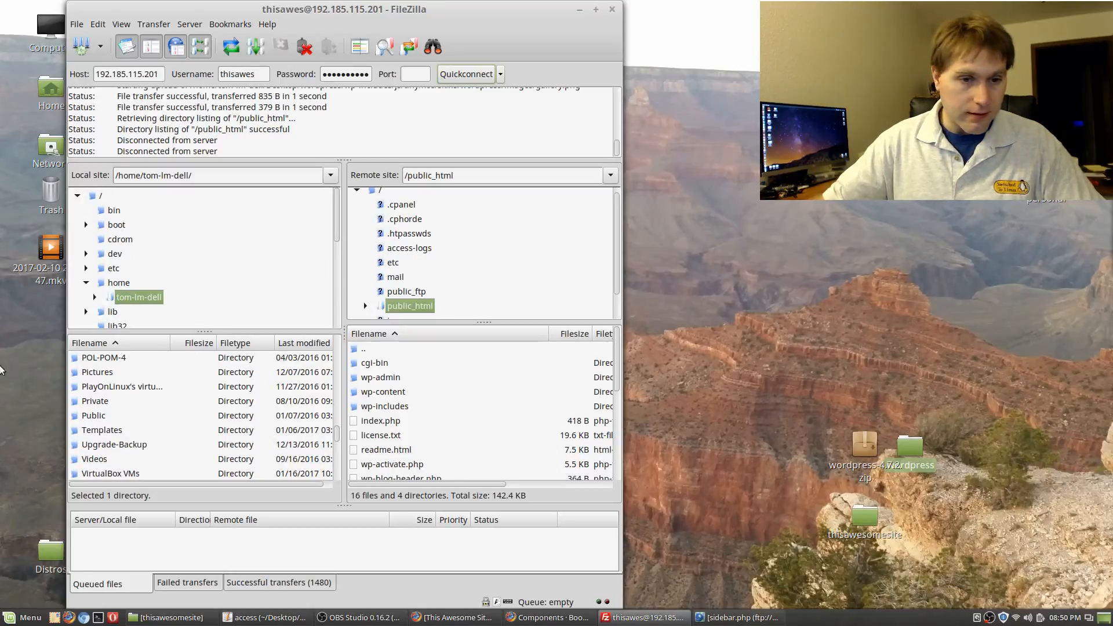
{"action": "scroll", "coordinate": [124, 428], "scroll_direction": "down", "scroll_amount": 1}
{"action": "scroll", "coordinate": [113, 413], "scroll_direction": "up", "scroll_amount": 2}
{"action": "scroll", "coordinate": [113, 413], "scroll_direction": "up", "scroll_amount": 2}
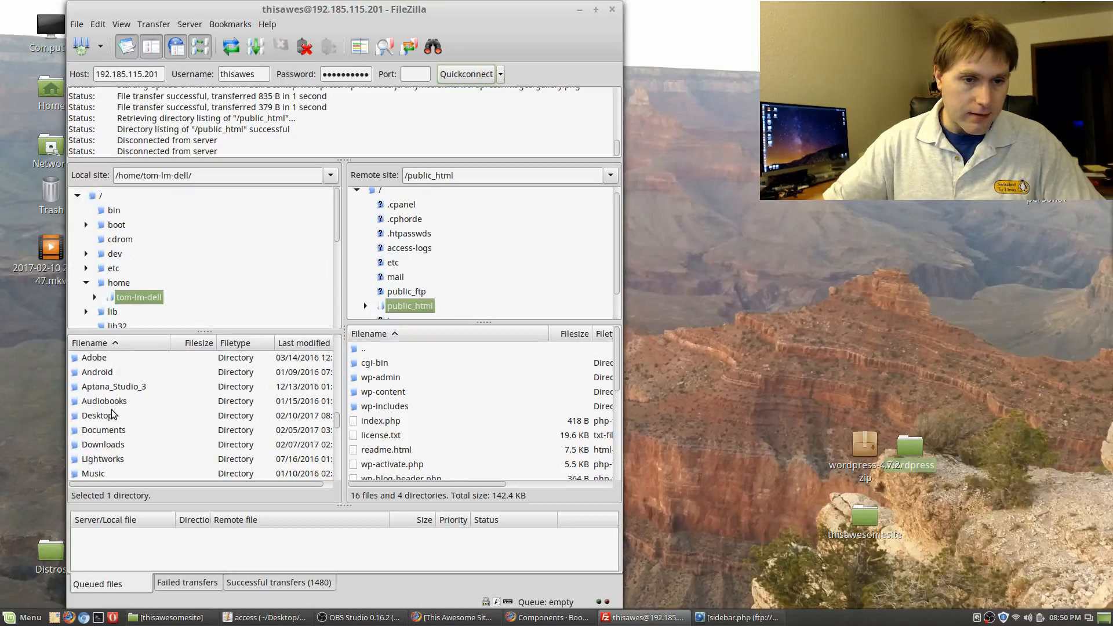
{"action": "double_click", "coordinate": [112, 413]}
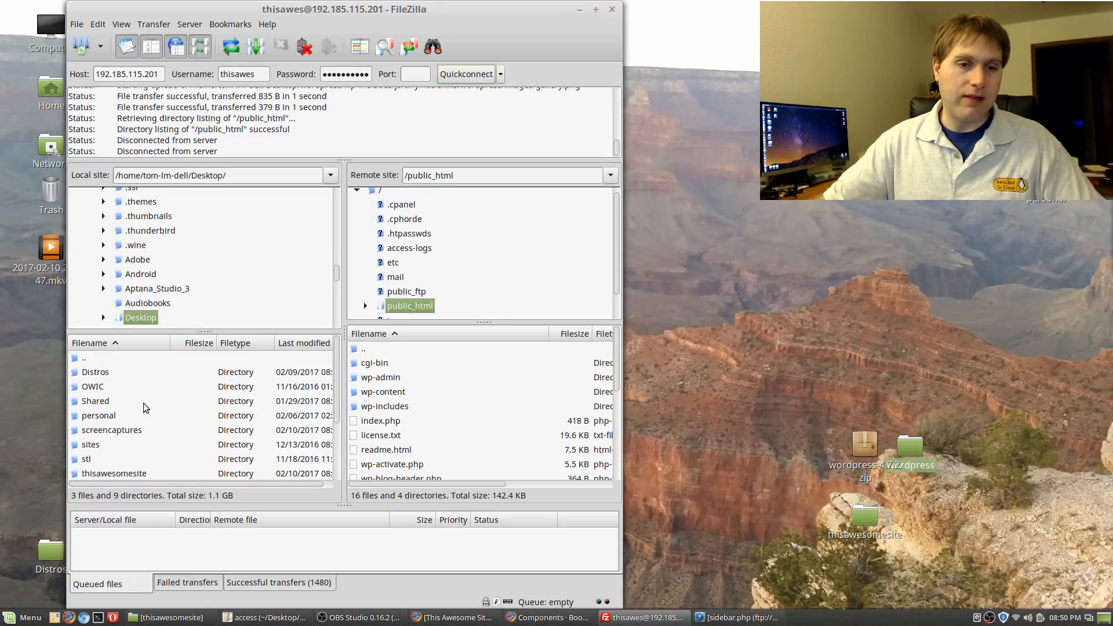
{"action": "scroll", "coordinate": [138, 408], "scroll_direction": "down", "scroll_amount": 2}
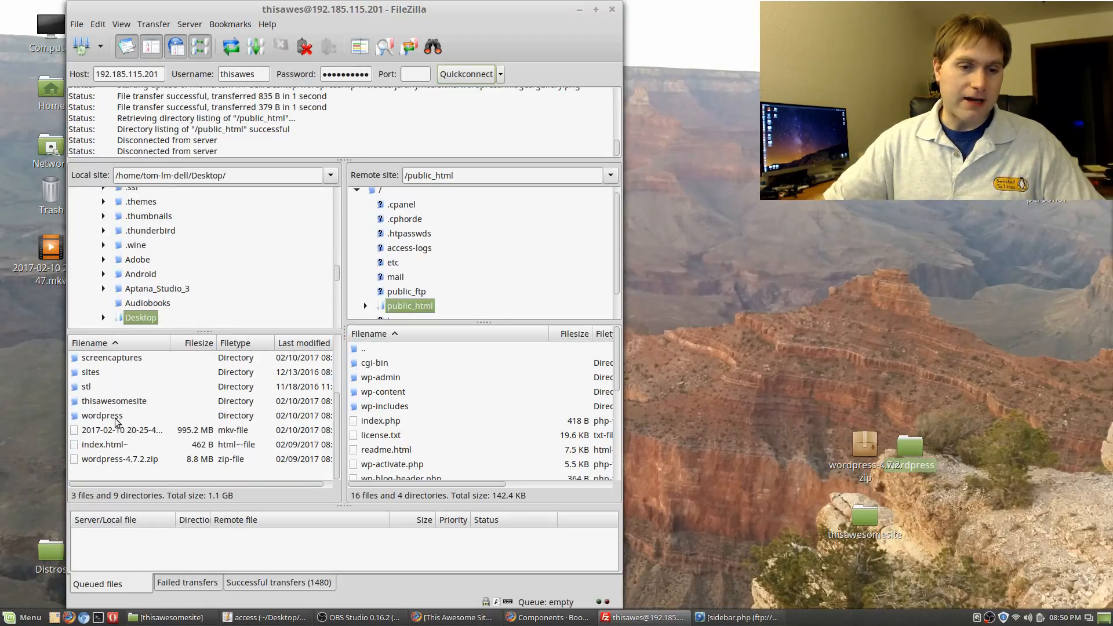
{"action": "left_click", "coordinate": [113, 403]}
{"action": "double_click", "coordinate": [112, 403]}
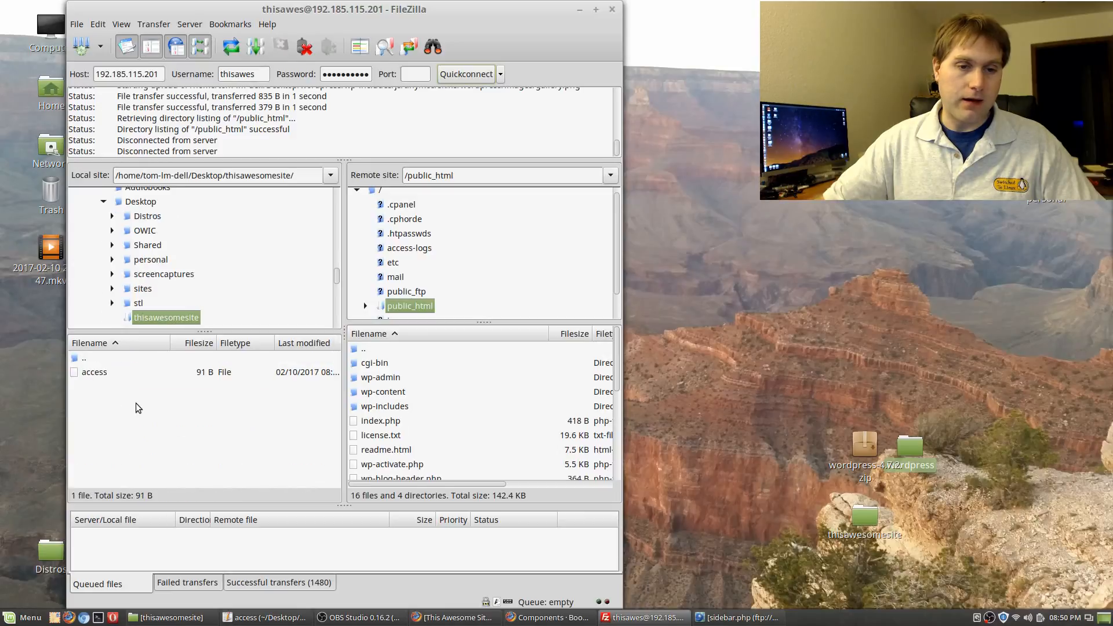
Move the Desktop's wordpress folder into thisawesomesite
{"action": "left_click_drag", "start_coordinate": [910, 450], "coordinate": [848, 524]}
{"action": "left_click", "coordinate": [128, 368]}
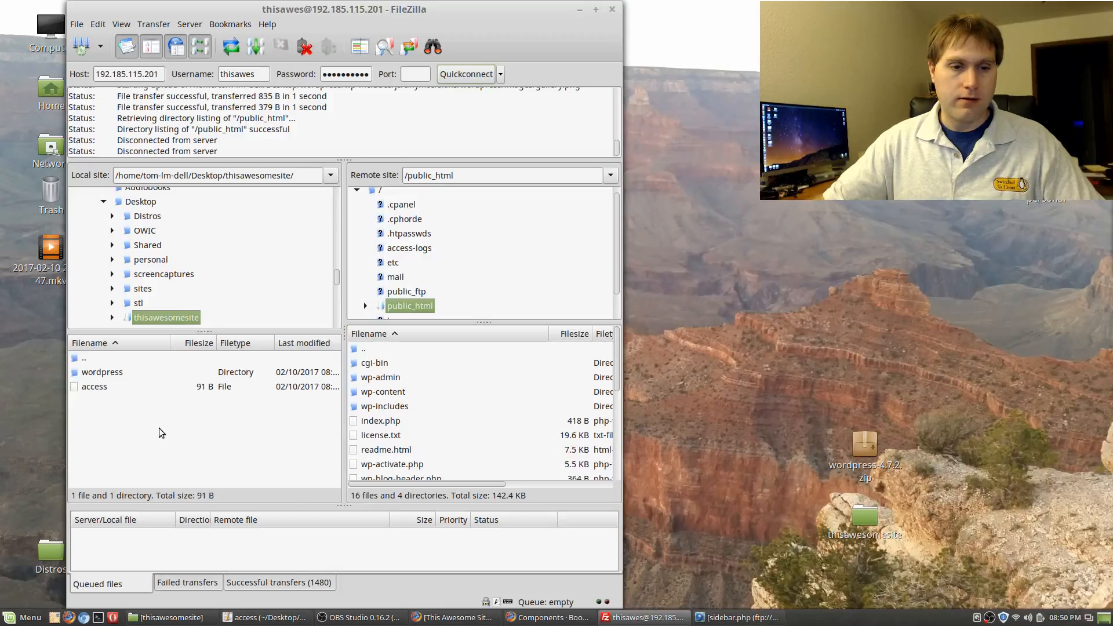
{"action": "right_click", "coordinate": [162, 432]}
Open local wordpress > wp-content > themes > twentyfifteen and the server's wp-content folder
{"action": "double_click", "coordinate": [101, 374]}
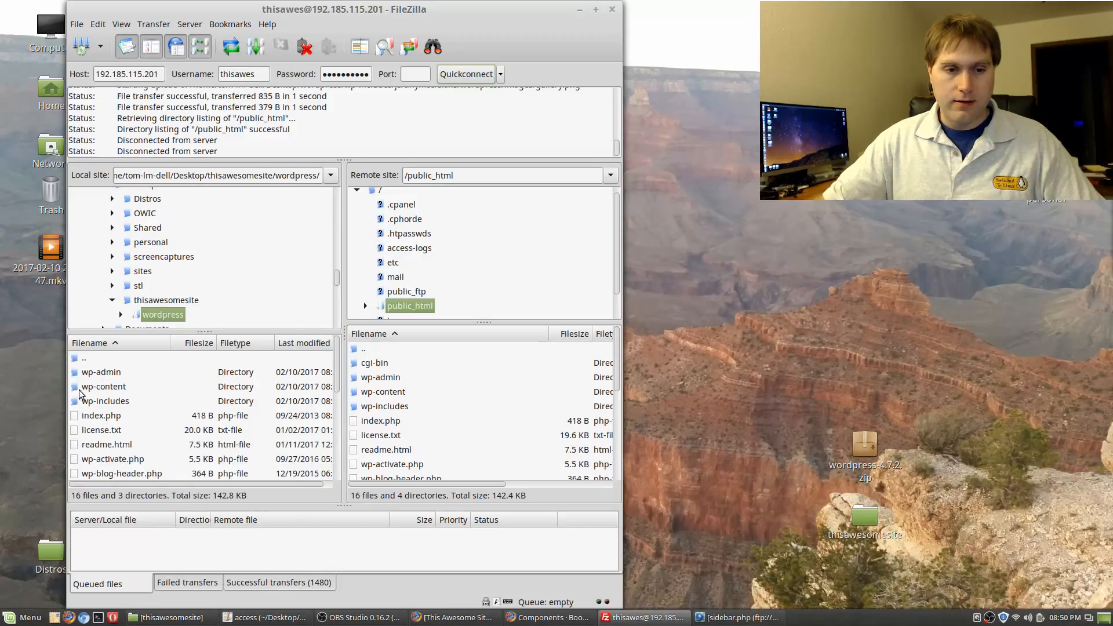
{"action": "left_click", "coordinate": [102, 393]}
{"action": "double_click", "coordinate": [101, 392]}
{"action": "double_click", "coordinate": [102, 386]}
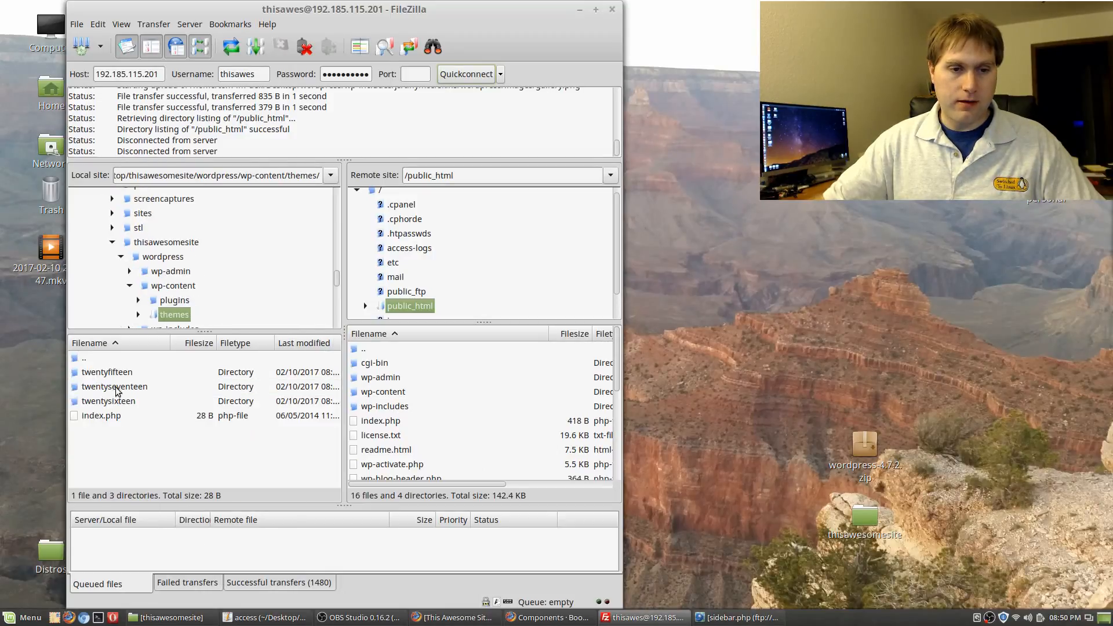
{"action": "double_click", "coordinate": [117, 372]}
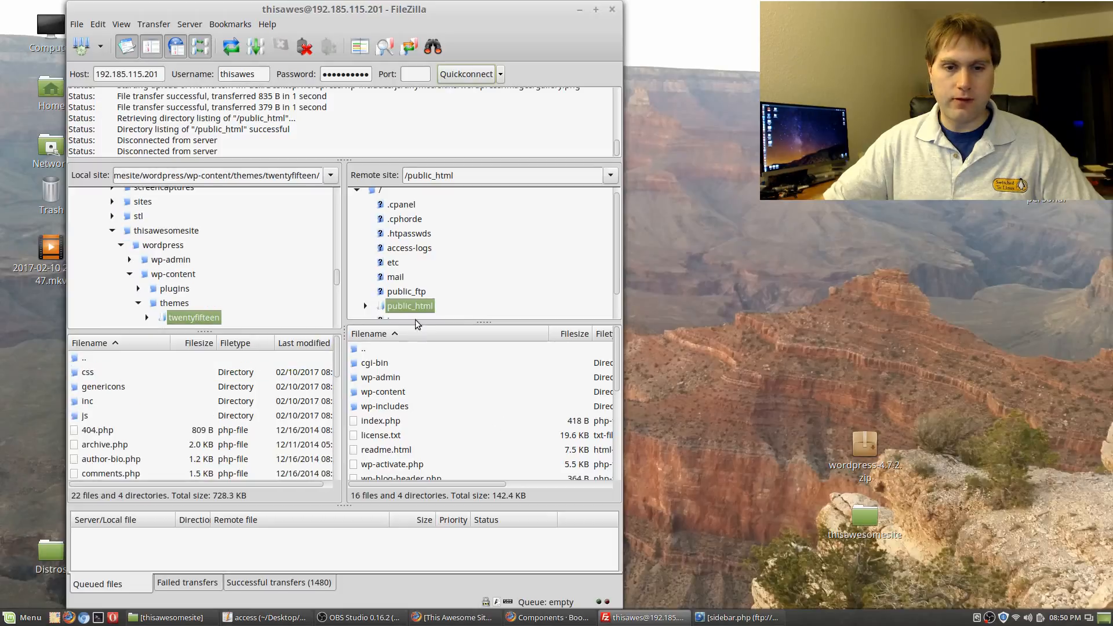
{"action": "double_click", "coordinate": [399, 391]}
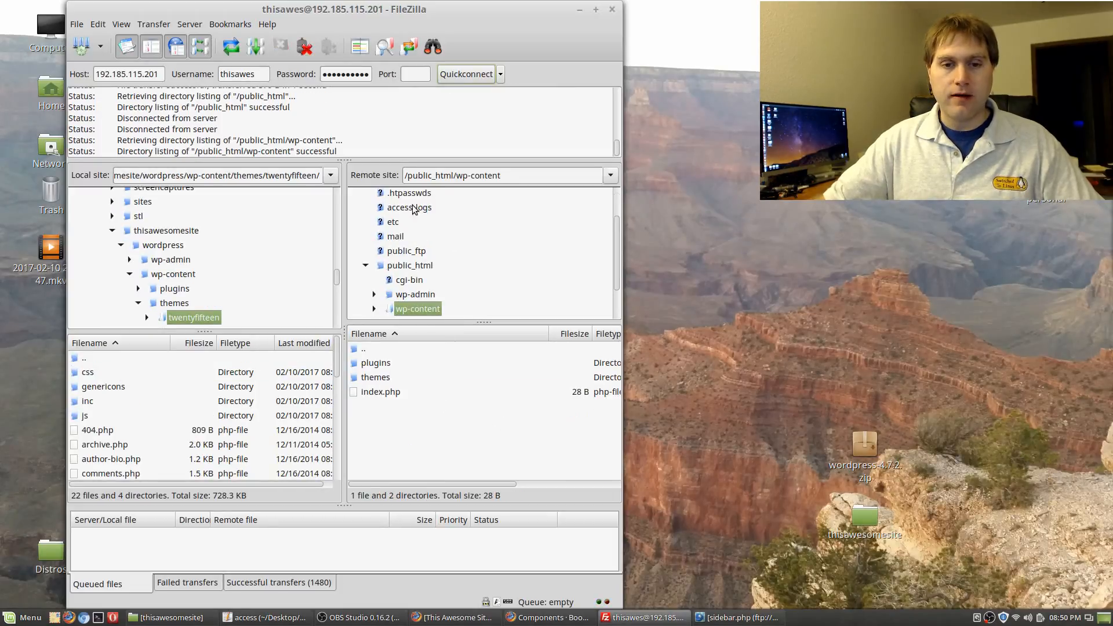
Open the server's themes/twentyfifteen folder and upload the local header.php, overwriting the server copy
{"action": "double_click", "coordinate": [387, 377]}
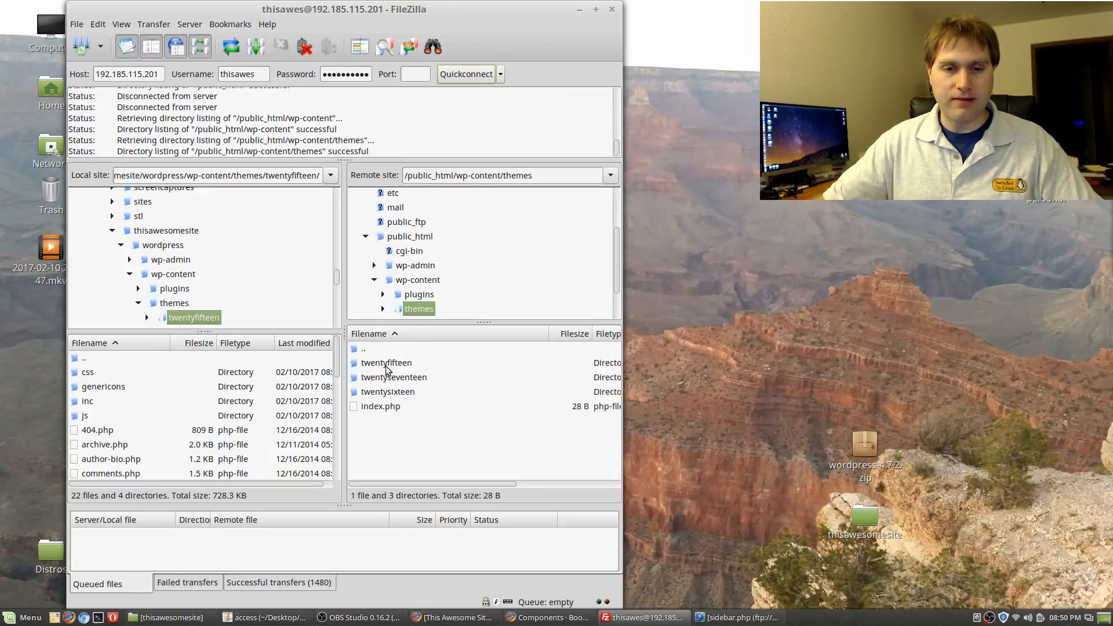
{"action": "double_click", "coordinate": [388, 364]}
{"action": "scroll", "coordinate": [472, 427], "scroll_direction": "down", "scroll_amount": 3}
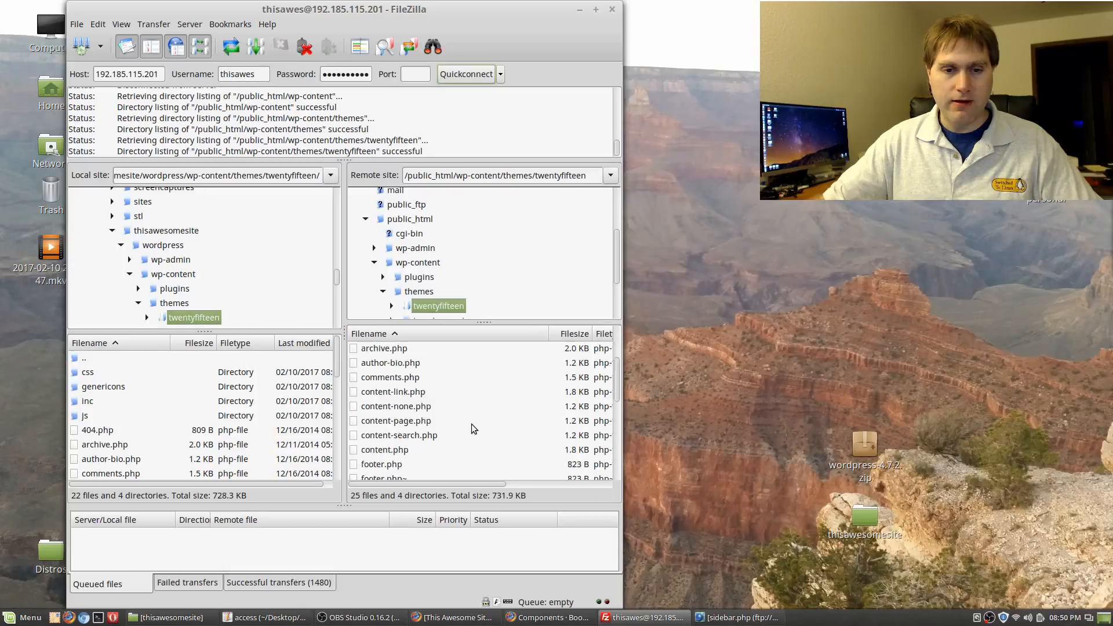
{"action": "left_click", "coordinate": [208, 448]}
{"action": "scroll", "coordinate": [208, 449], "scroll_direction": "down", "scroll_amount": 4}
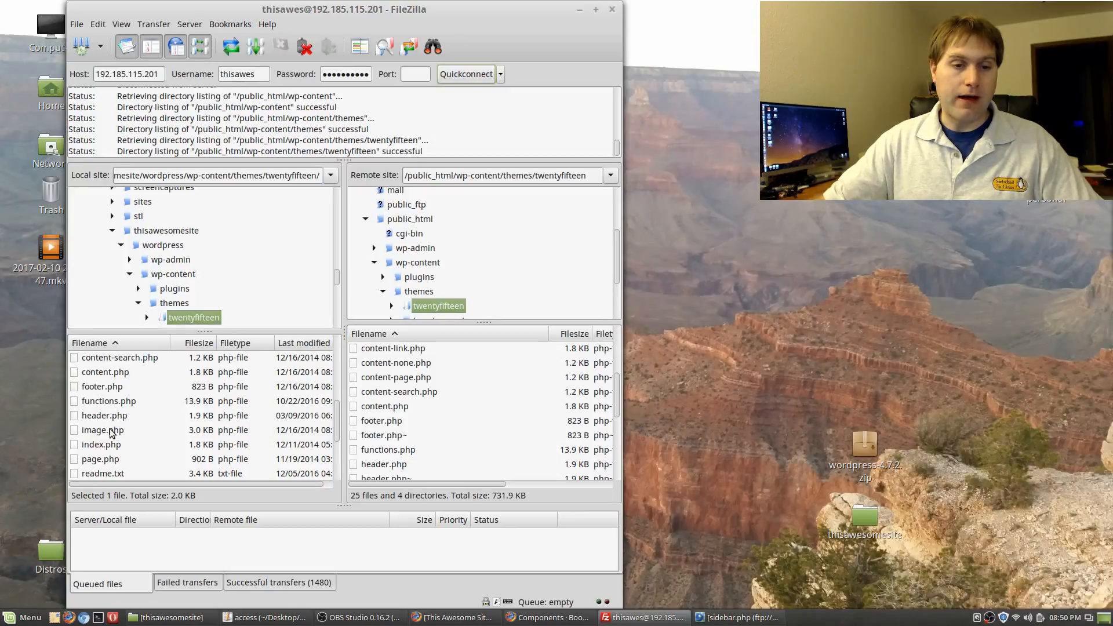
{"action": "scroll", "coordinate": [112, 439], "scroll_direction": "down", "scroll_amount": 2}
{"action": "scroll", "coordinate": [107, 427], "scroll_direction": "up", "scroll_amount": 2}
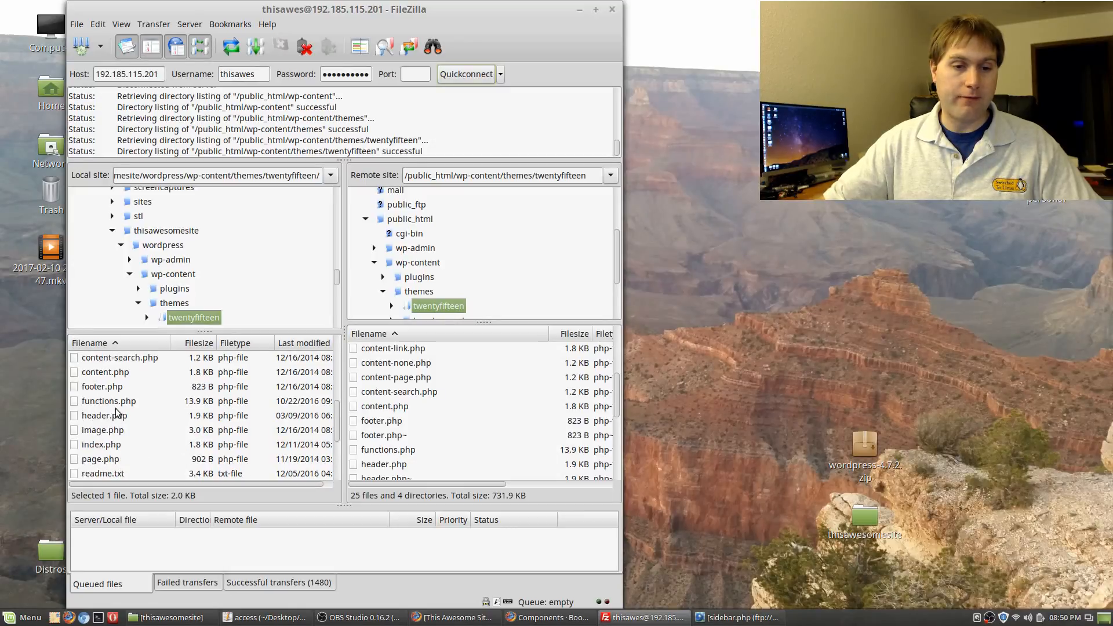
{"action": "double_click", "coordinate": [109, 415]}
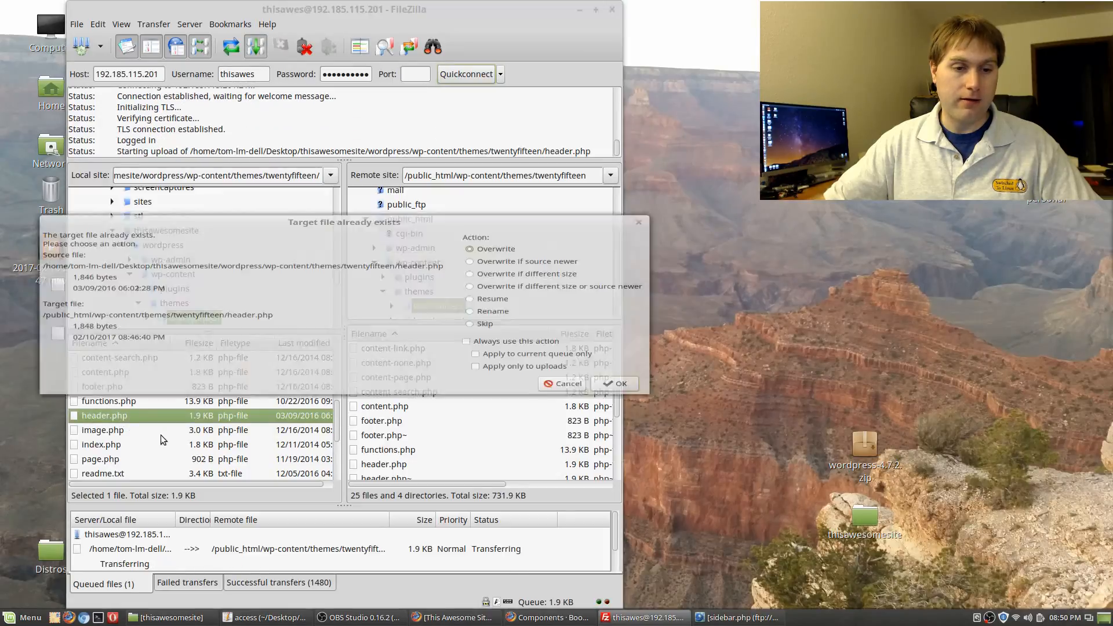
{"action": "left_click", "coordinate": [620, 407]}
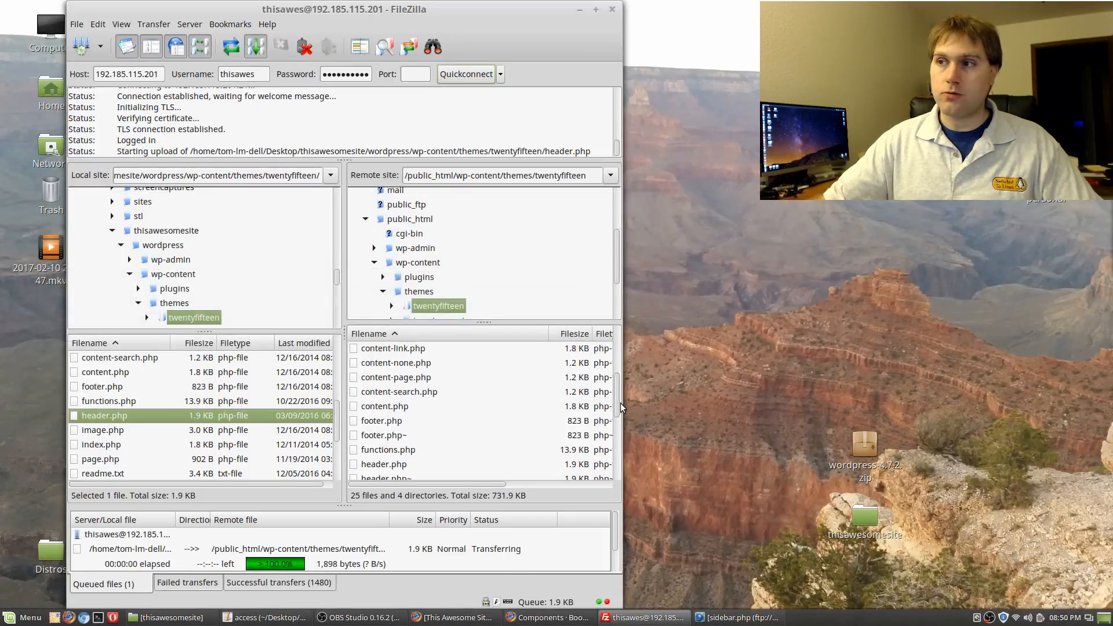
Upload the local sidebar.php over the server's copy, then switch to Firefox
{"action": "left_click", "coordinate": [119, 430]}
{"action": "scroll", "coordinate": [122, 430], "scroll_direction": "down", "scroll_amount": 2}
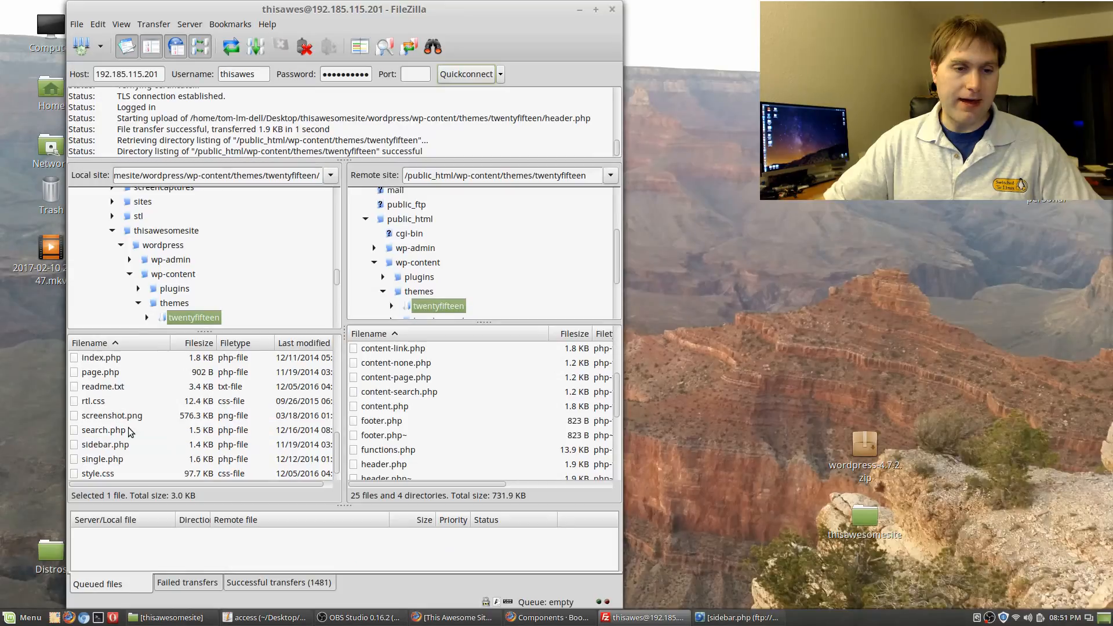
{"action": "scroll", "coordinate": [127, 432], "scroll_direction": "down", "scroll_amount": 1}
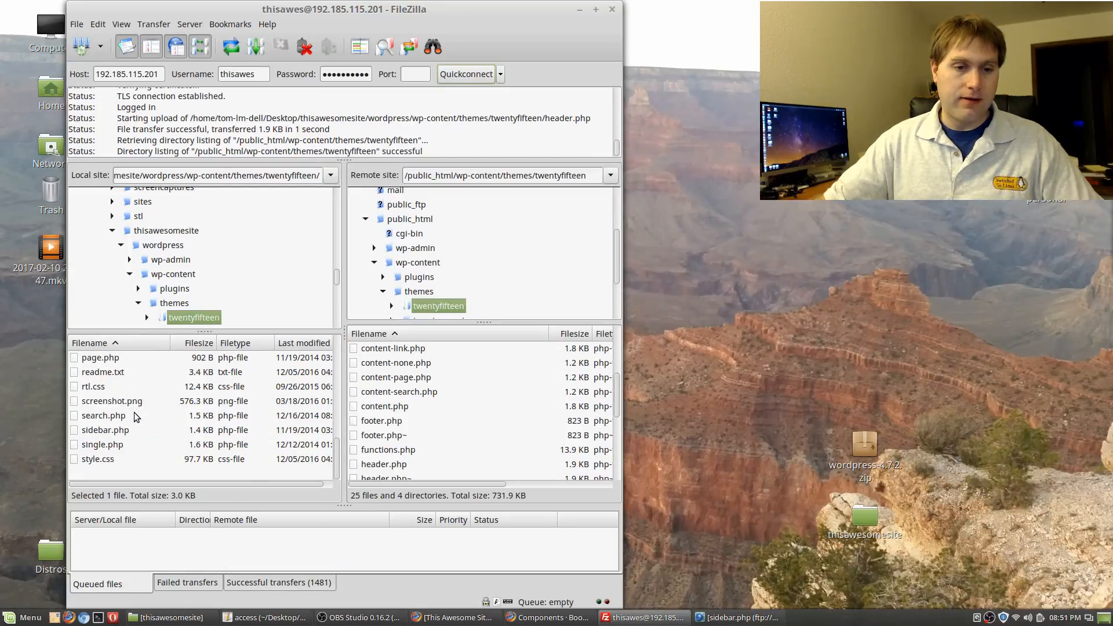
{"action": "double_click", "coordinate": [116, 430]}
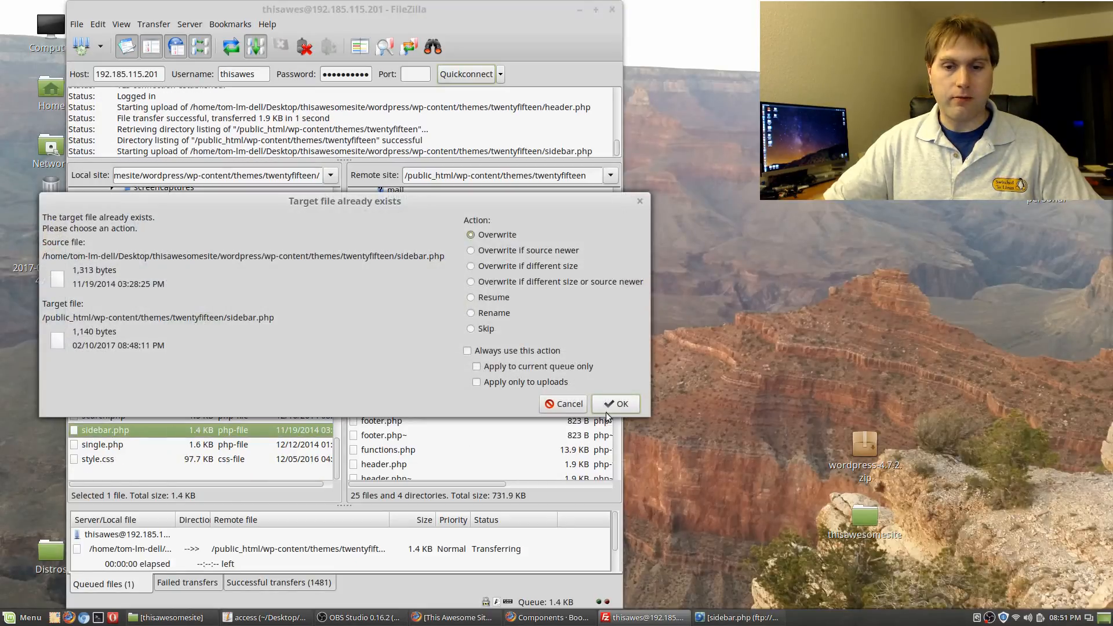
{"action": "left_click", "coordinate": [621, 406]}
{"action": "key", "text": "alt+Tab"}
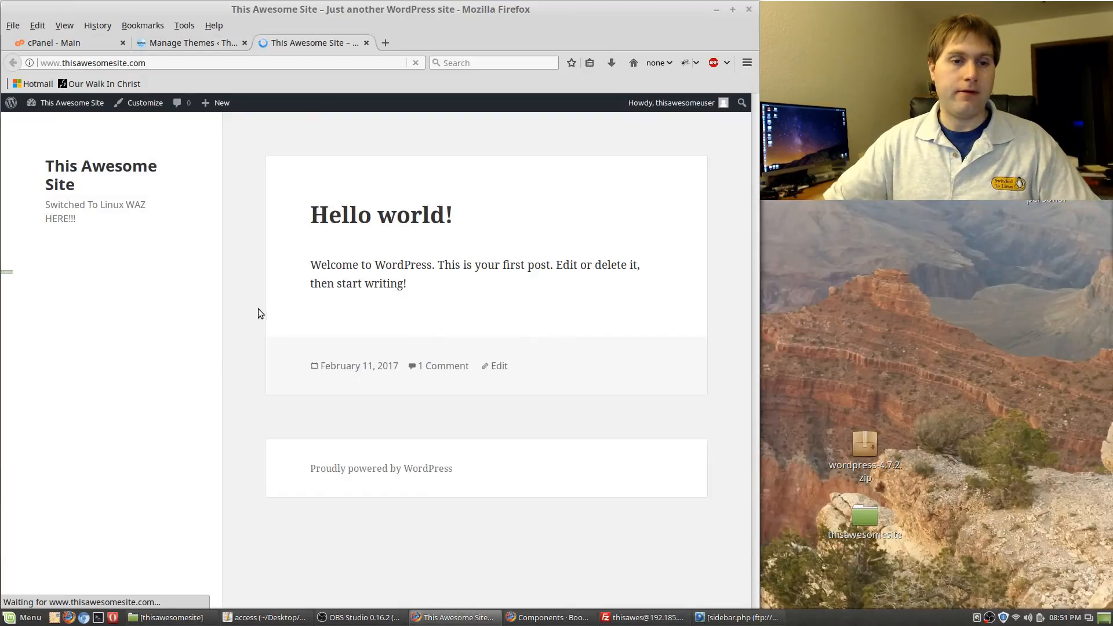
Scroll the reloaded site to confirm the 'Just another WordPress site' tagline and default sidebar widgets
{"action": "scroll", "coordinate": [249, 310], "scroll_direction": "down", "scroll_amount": 3}
{"action": "scroll", "coordinate": [244, 313], "scroll_direction": "up", "scroll_amount": 3}
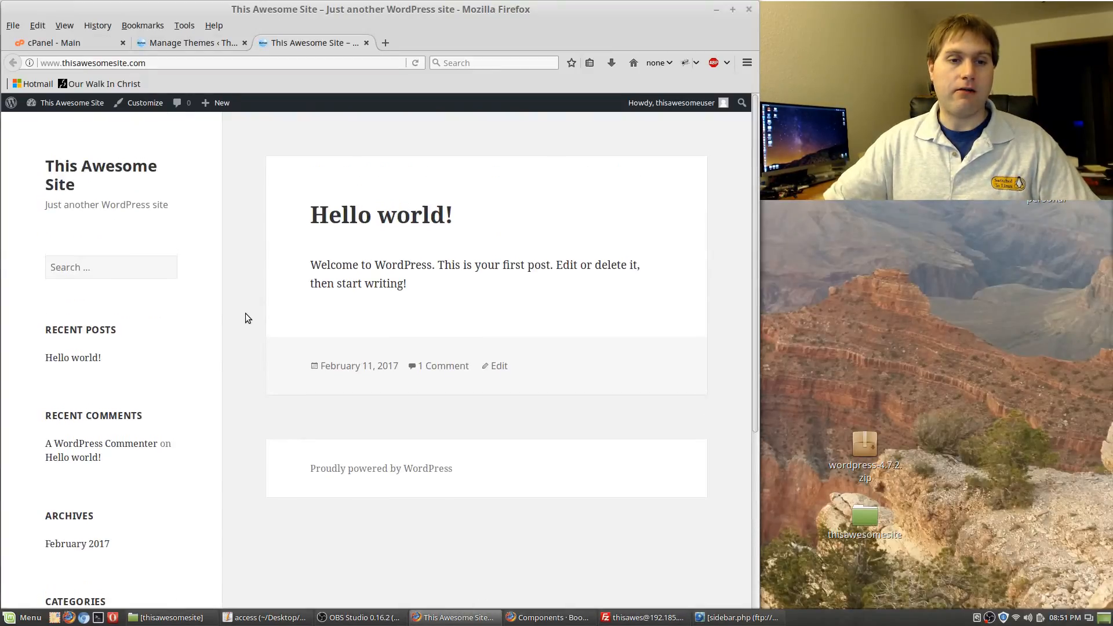
{"action": "scroll", "coordinate": [243, 325], "scroll_direction": "down", "scroll_amount": 4}
{"action": "scroll", "coordinate": [305, 380], "scroll_direction": "up", "scroll_amount": 4}
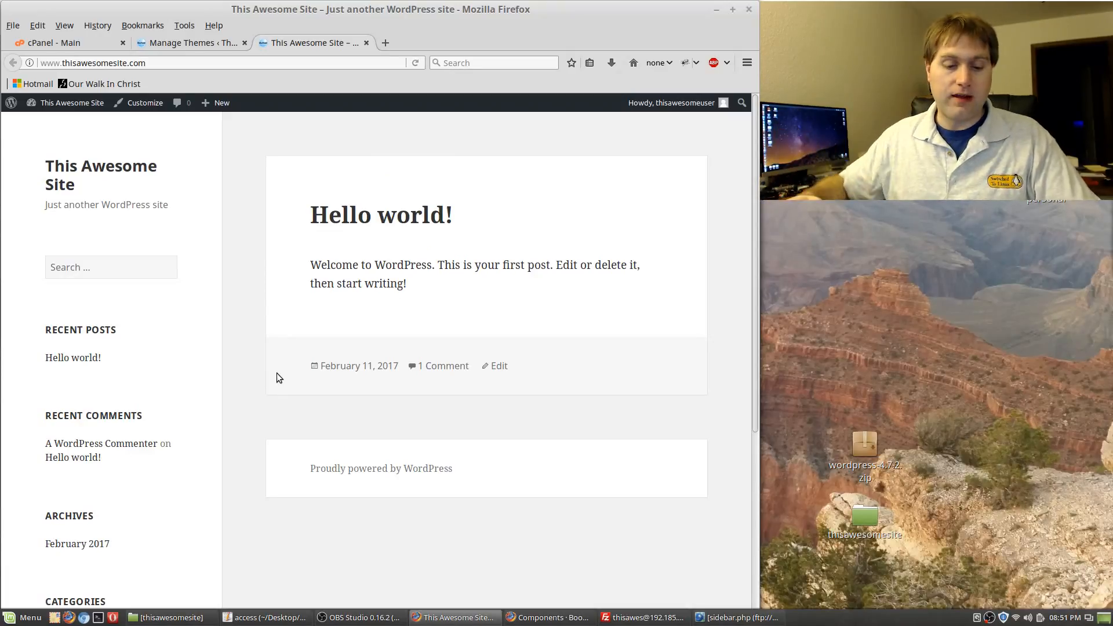
{"action": "key", "text": "super"}
{"action": "mouse_move", "coordinate": [136, 298]}
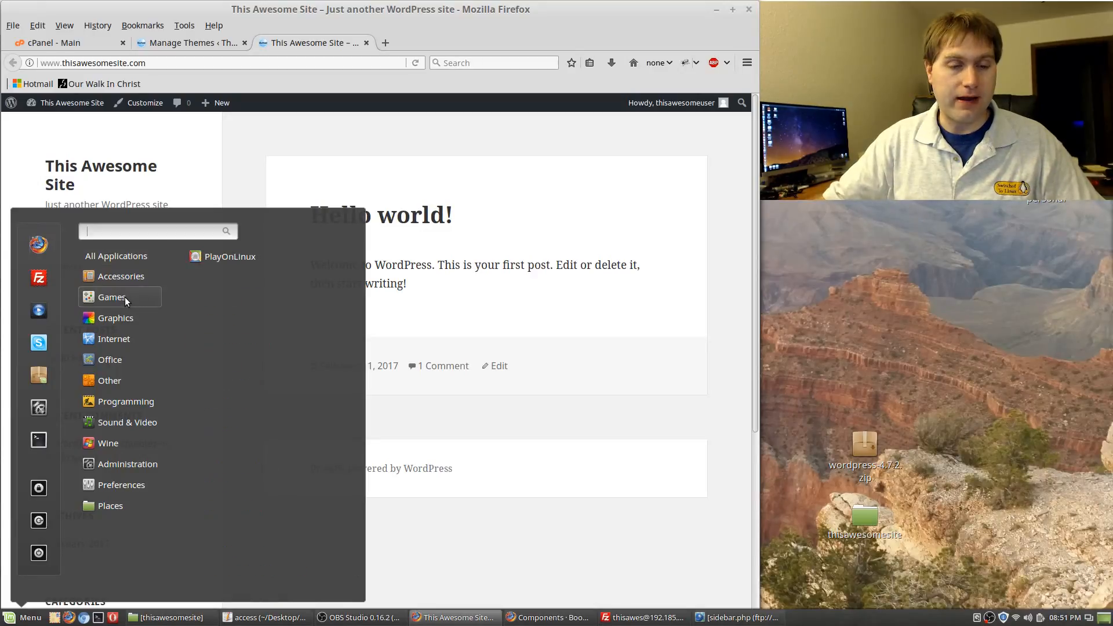
{"action": "mouse_move", "coordinate": [103, 308]}
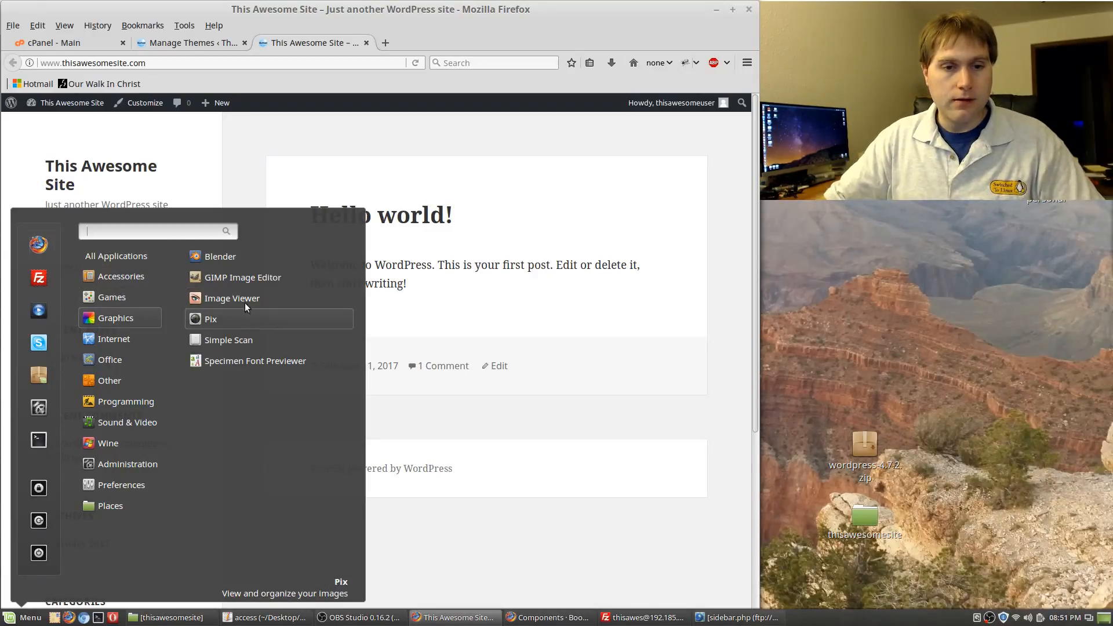
{"action": "mouse_move", "coordinate": [122, 335]}
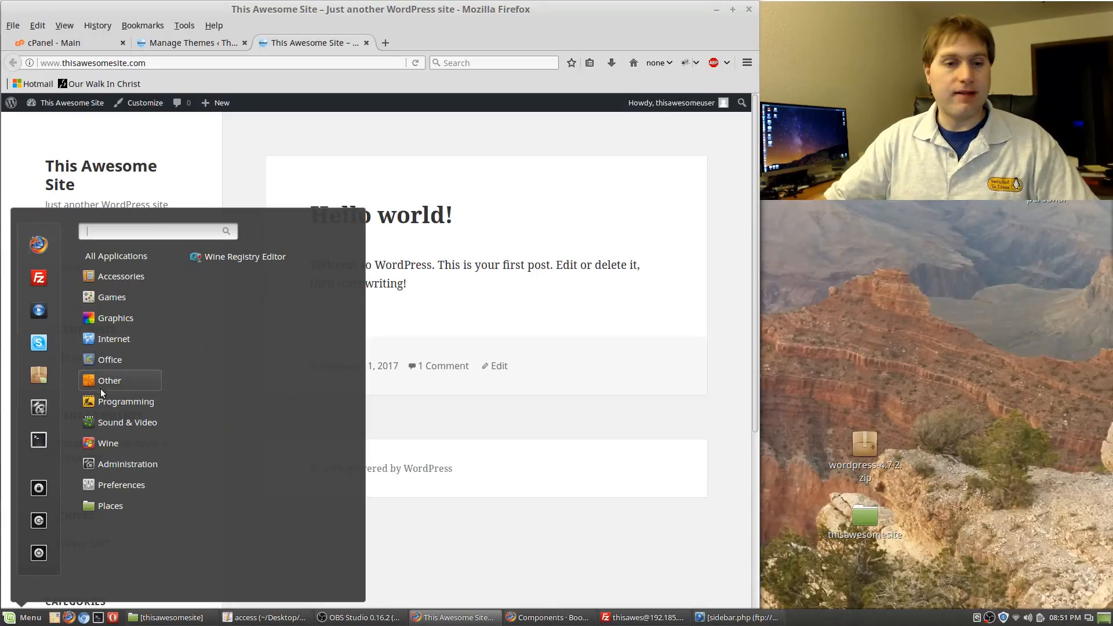
{"action": "mouse_move", "coordinate": [131, 402]}
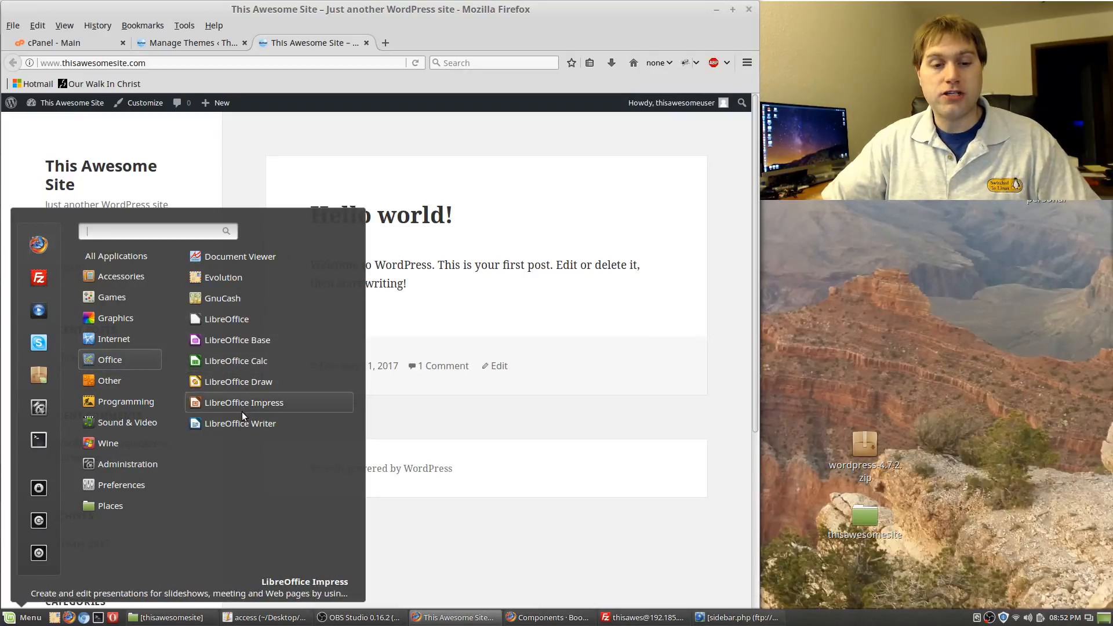
{"action": "mouse_move", "coordinate": [91, 372]}
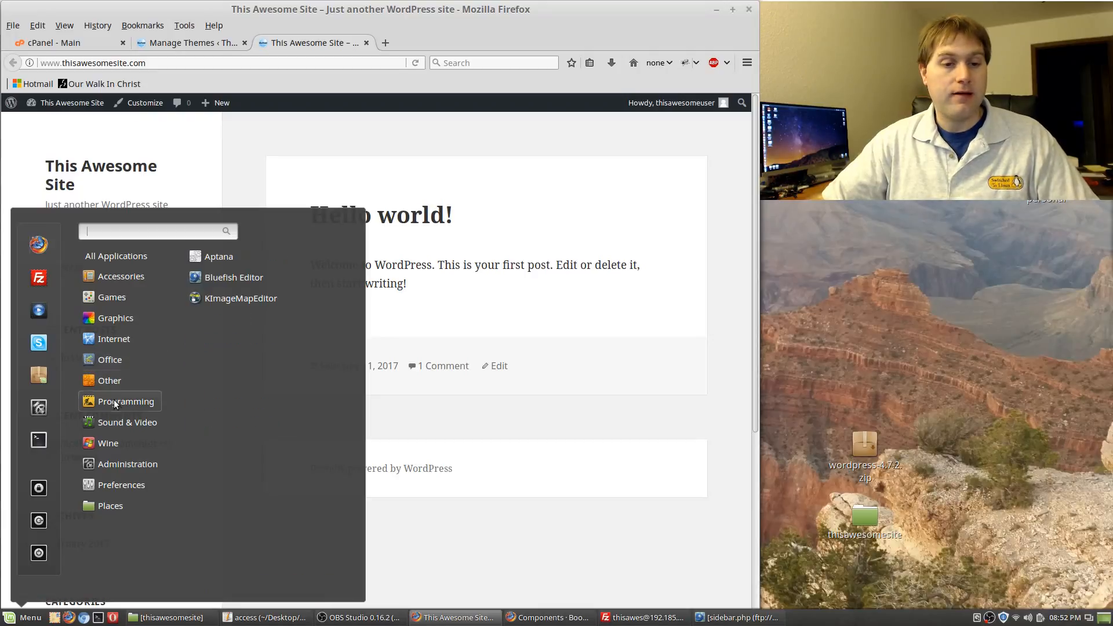
{"action": "mouse_move", "coordinate": [114, 421]}
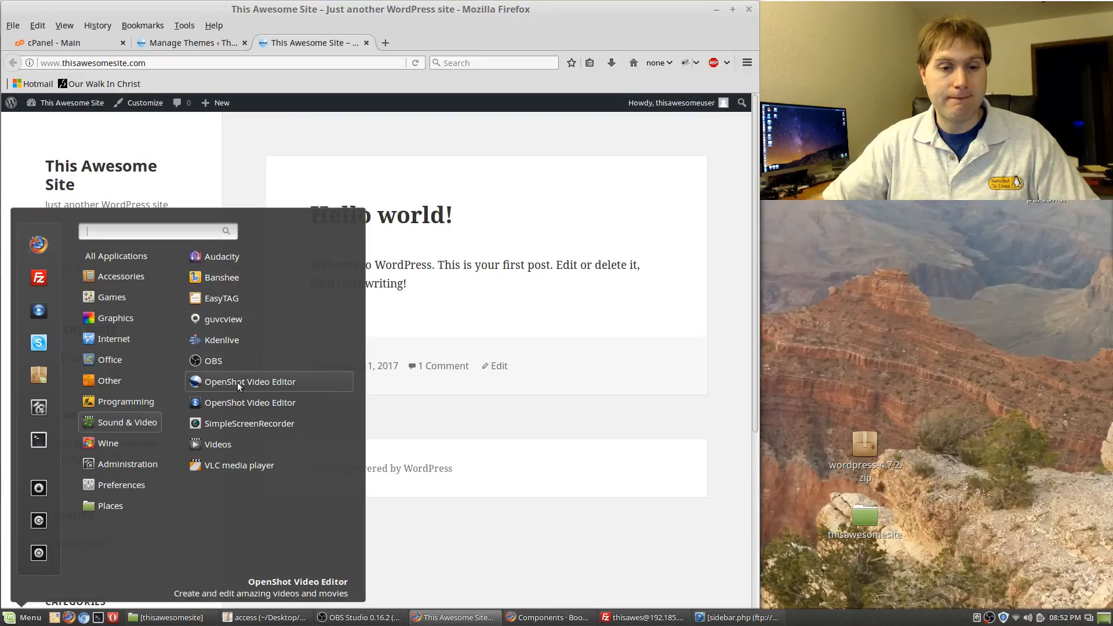
{"action": "mouse_move", "coordinate": [125, 463]}
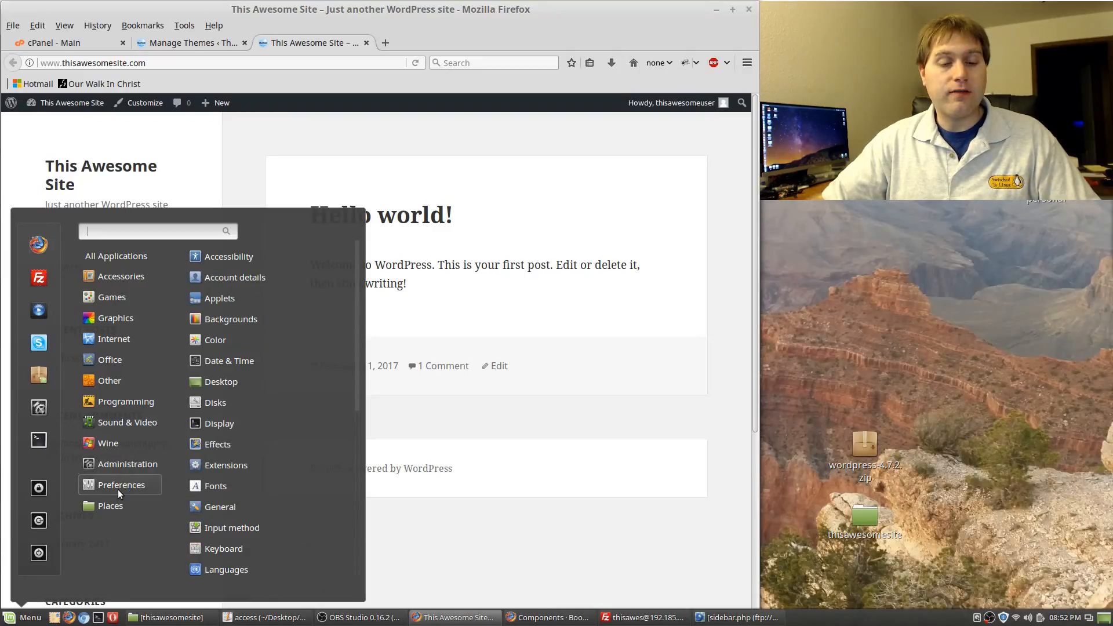
{"action": "mouse_move", "coordinate": [140, 496]}
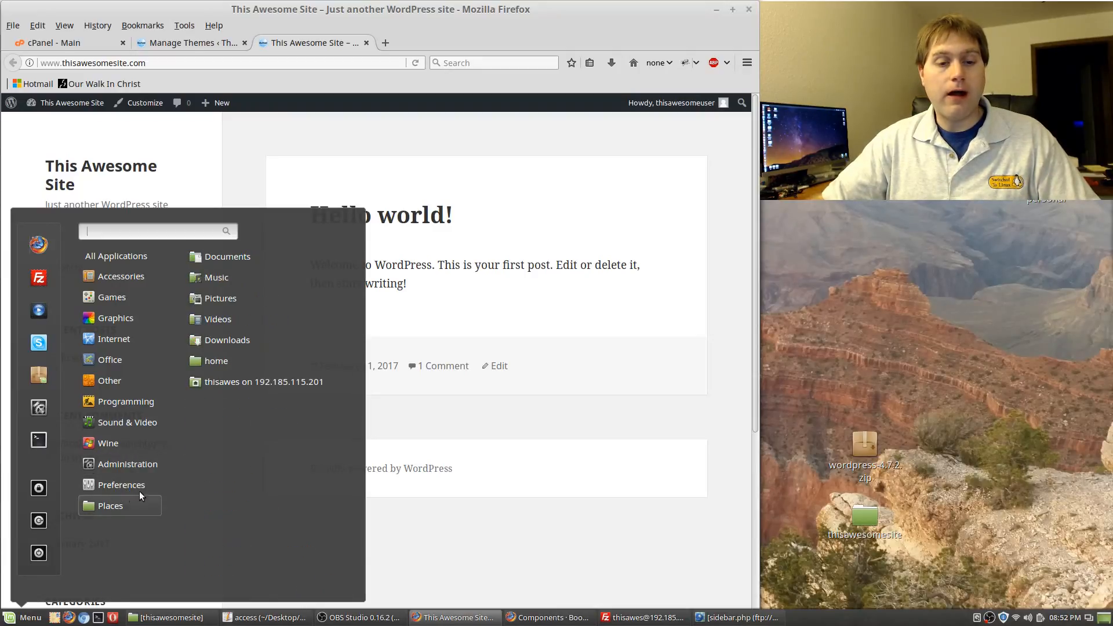
{"action": "left_click", "coordinate": [611, 574]}
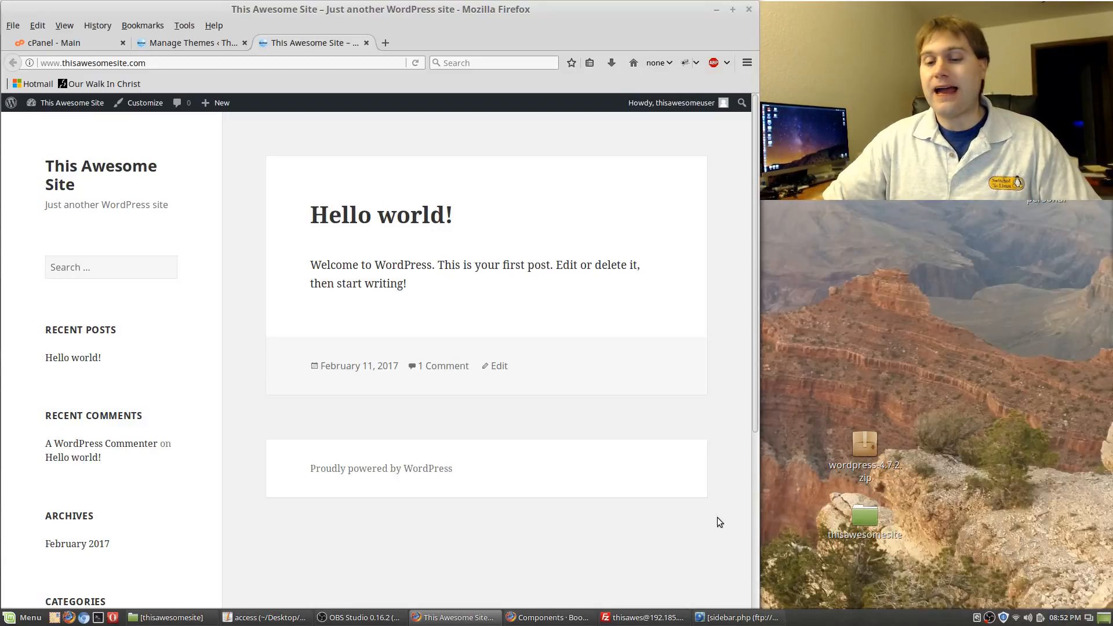
Bring FileZilla forward, then open the Desktop's sites folder in Nemo
{"action": "left_click", "coordinate": [637, 617]}
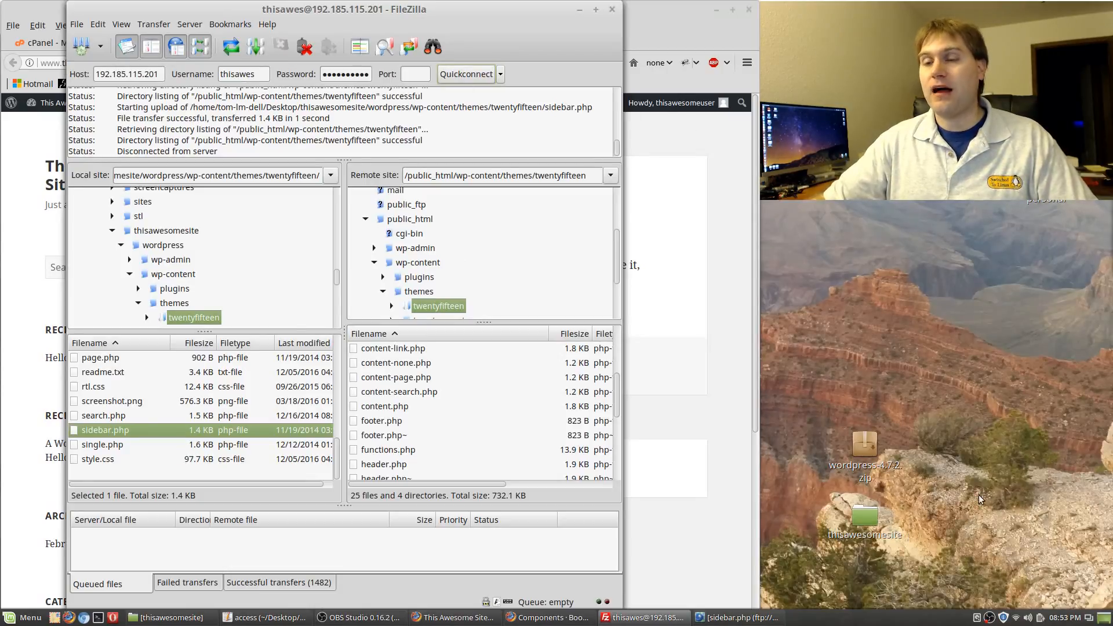
{"action": "mouse_move", "coordinate": [1047, 118]}
{"action": "left_mouse_down"}
{"action": "mouse_move", "coordinate": [1048, 334]}
{"action": "mouse_move", "coordinate": [1048, 118]}
{"action": "left_mouse_up"}
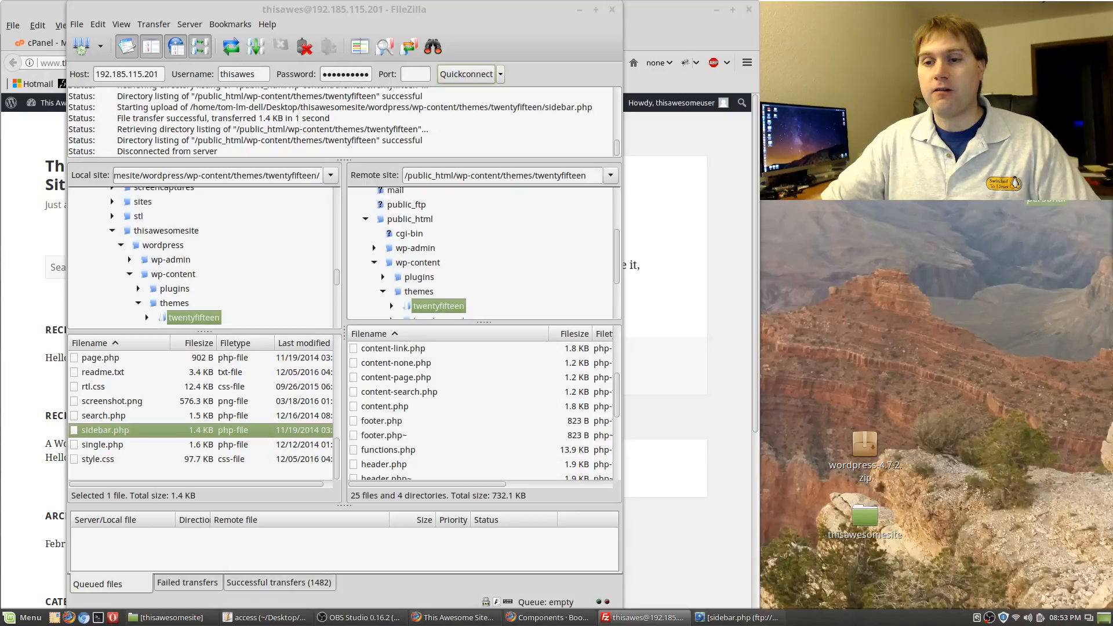
{"action": "double_click", "coordinate": [864, 174]}
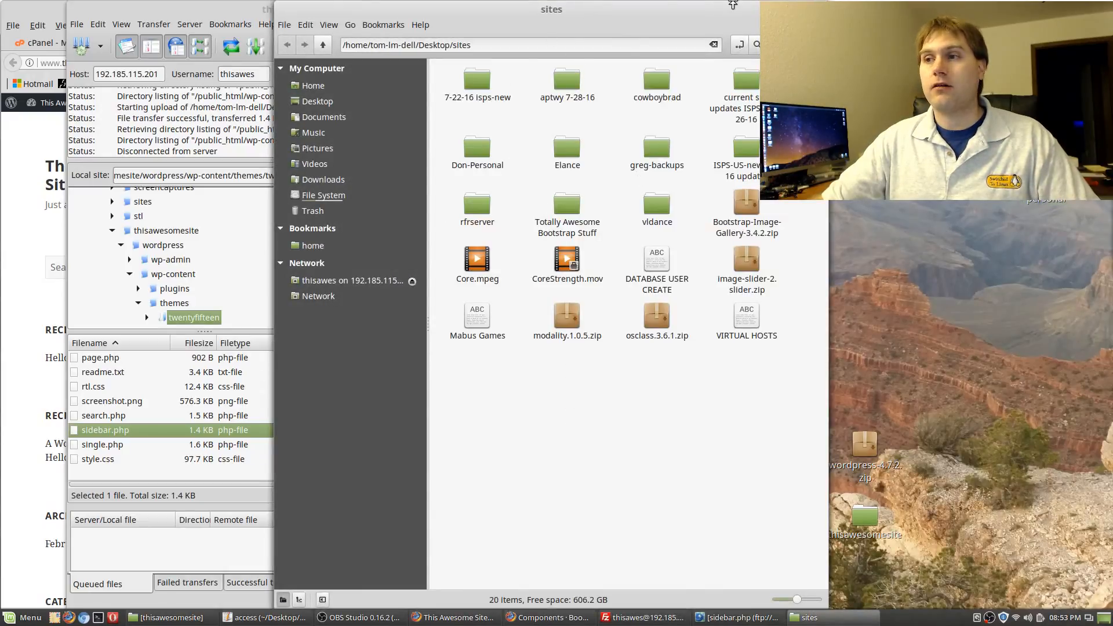
Close the Nemo 'sites' folder window
{"action": "left_click", "coordinate": [820, 9]}
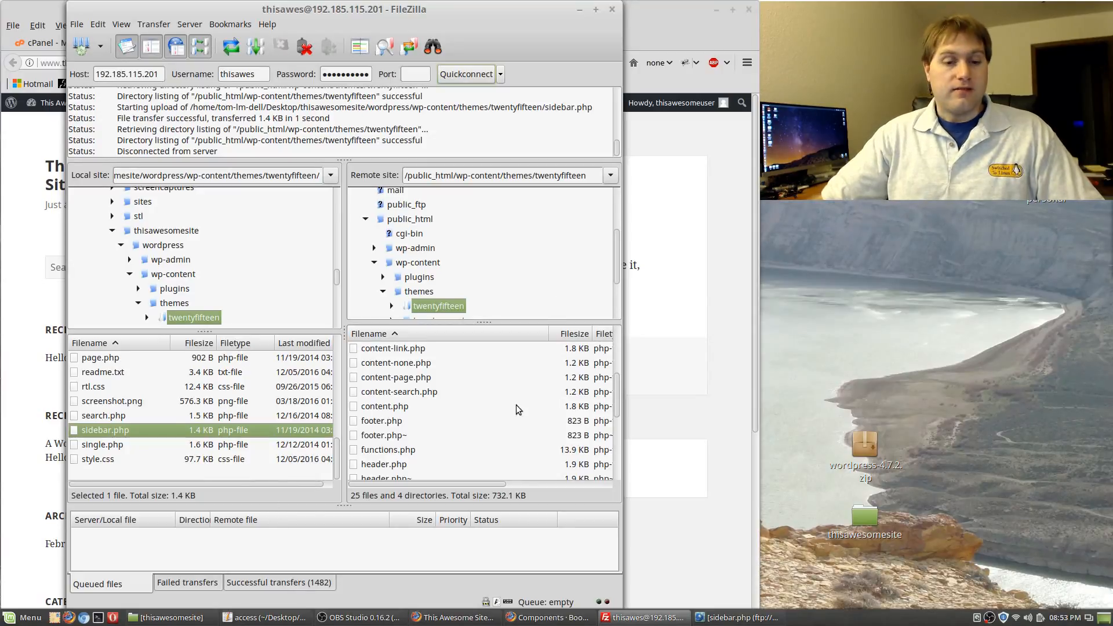
Bring Firefox's This Awesome Site front page back in front of FileZilla
{"action": "left_click", "coordinate": [718, 523]}
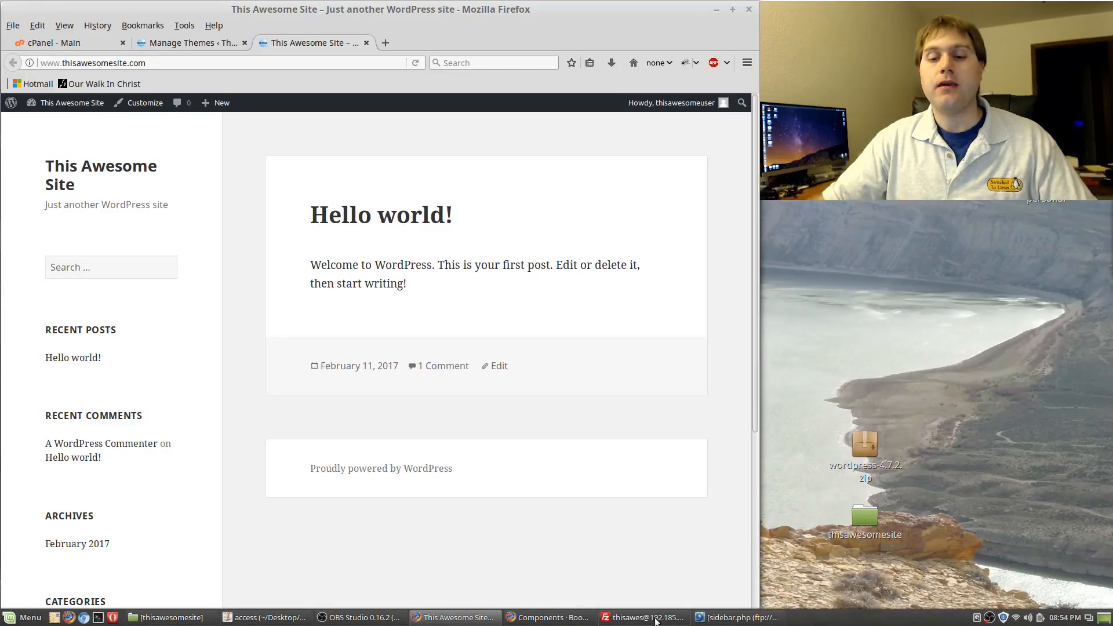
{"action": "left_click", "coordinate": [746, 619]}
{"action": "left_click", "coordinate": [742, 618]}
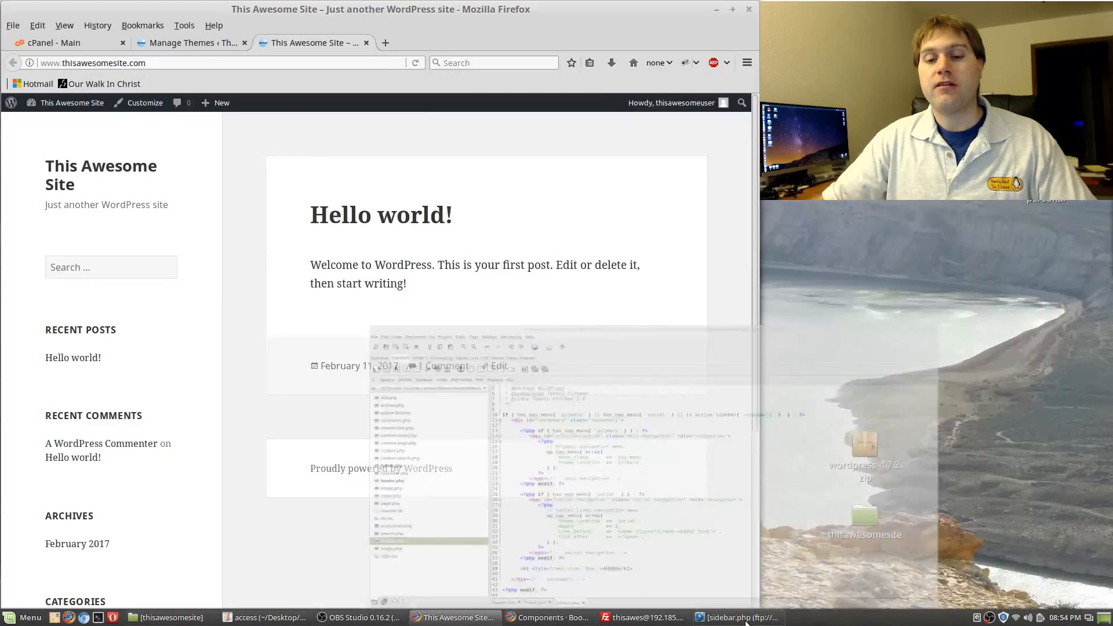
{"action": "left_click", "coordinate": [670, 616]}
{"action": "left_click", "coordinate": [668, 618]}
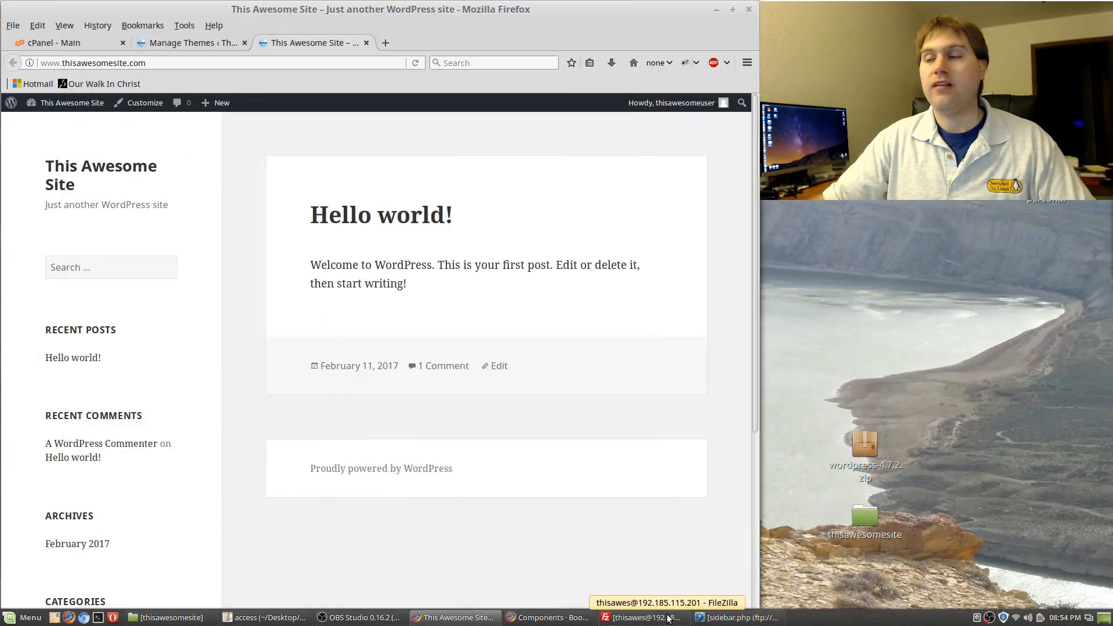
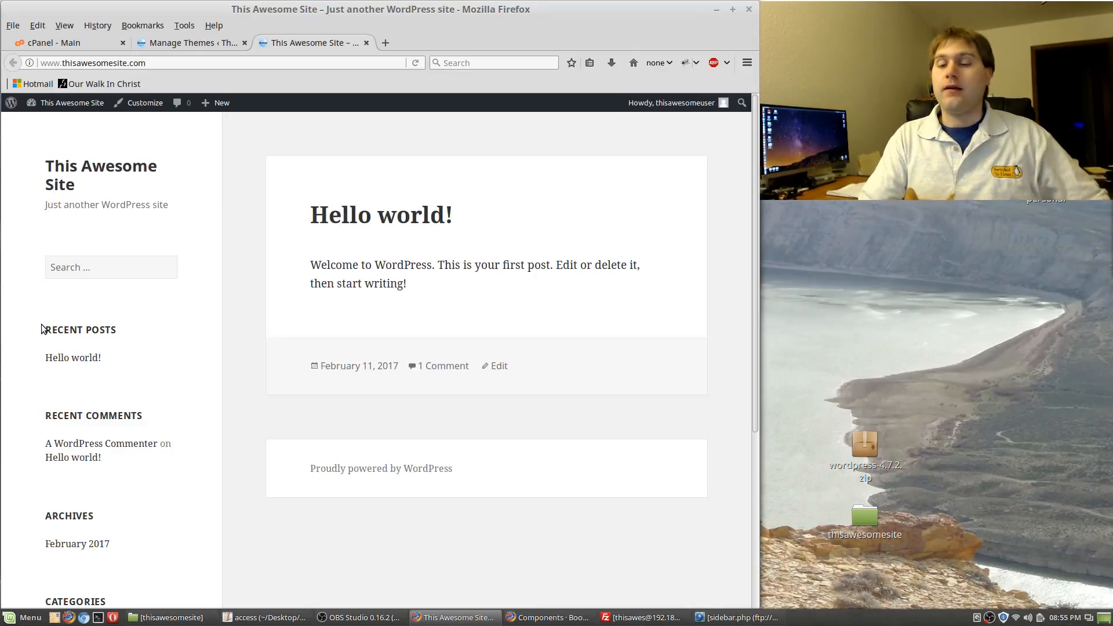
Browse the application menu twice and dismiss it without launching anything
{"action": "key", "text": "super"}
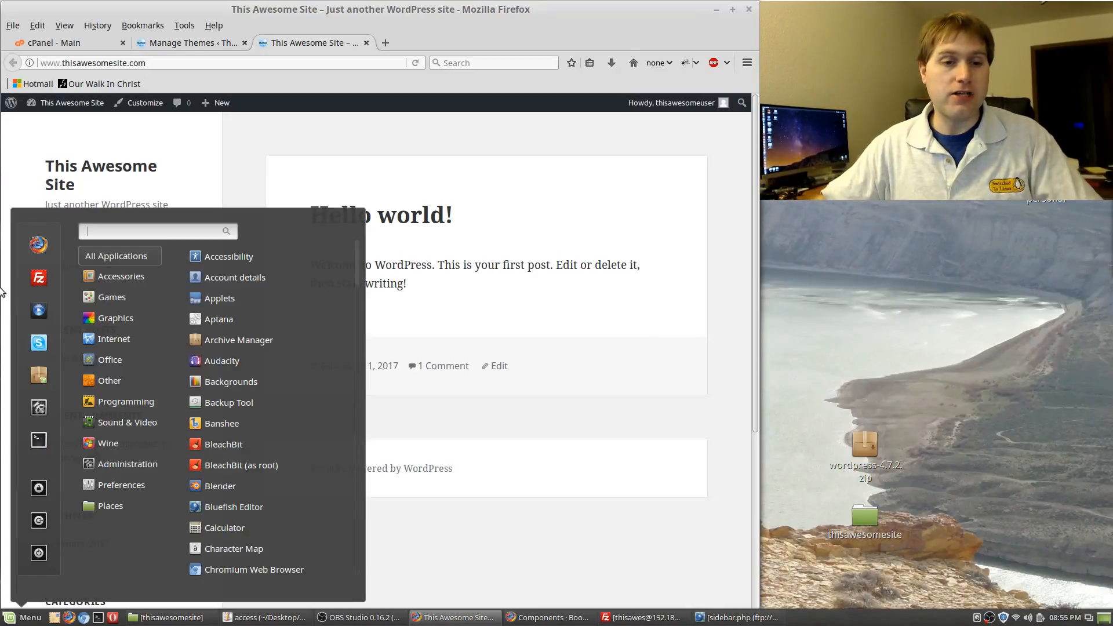
{"action": "mouse_move", "coordinate": [123, 321]}
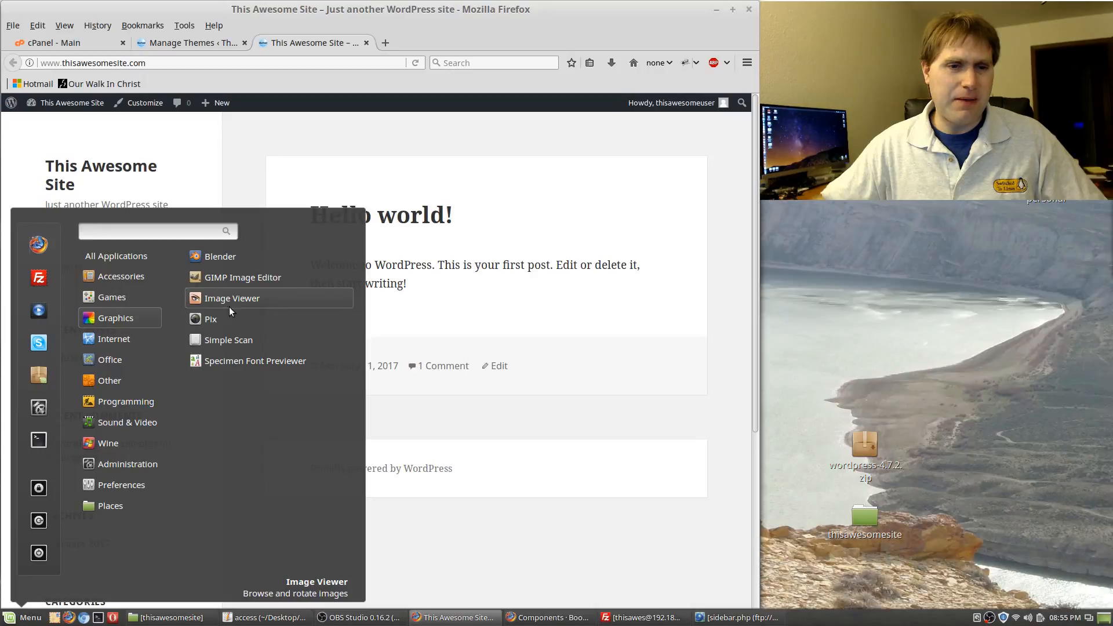
{"action": "left_click", "coordinate": [616, 539]}
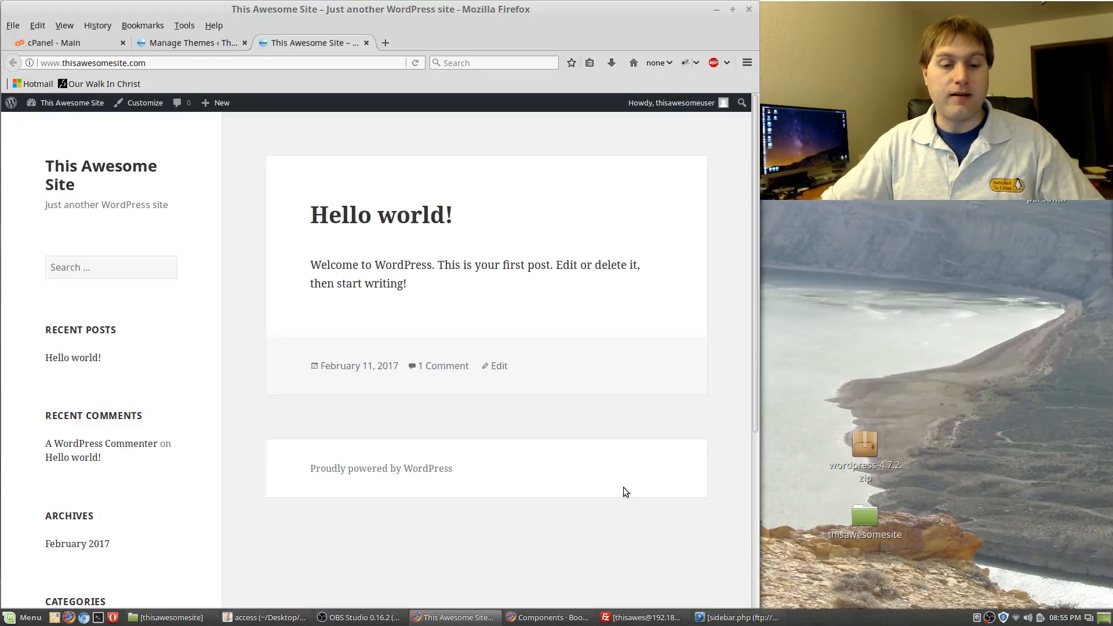
{"action": "left_click", "coordinate": [22, 618]}
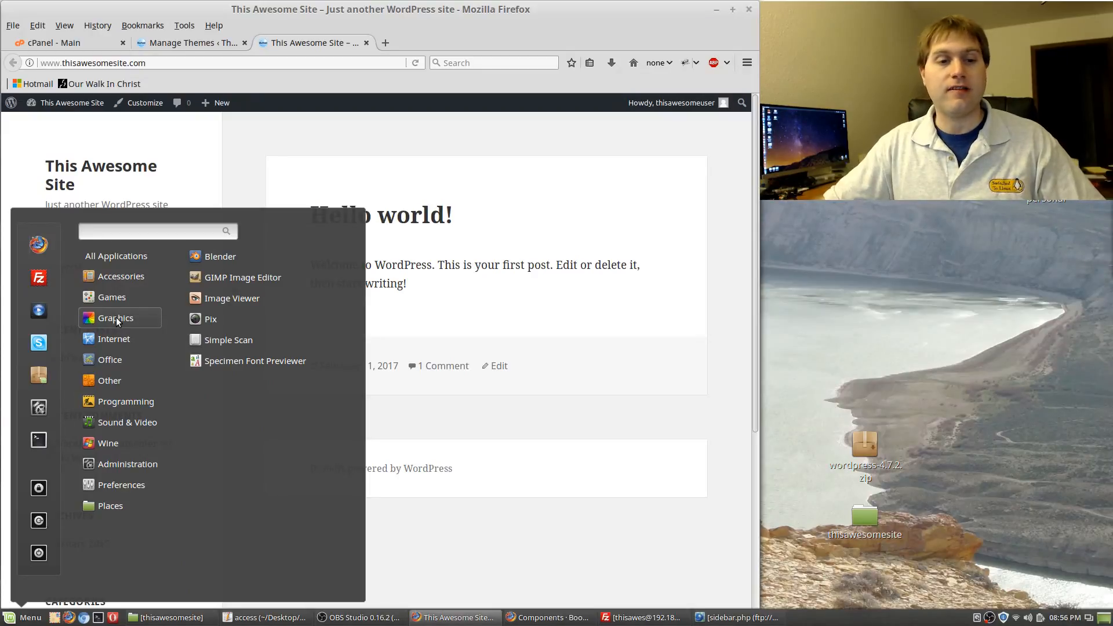
{"action": "mouse_move", "coordinate": [116, 338]}
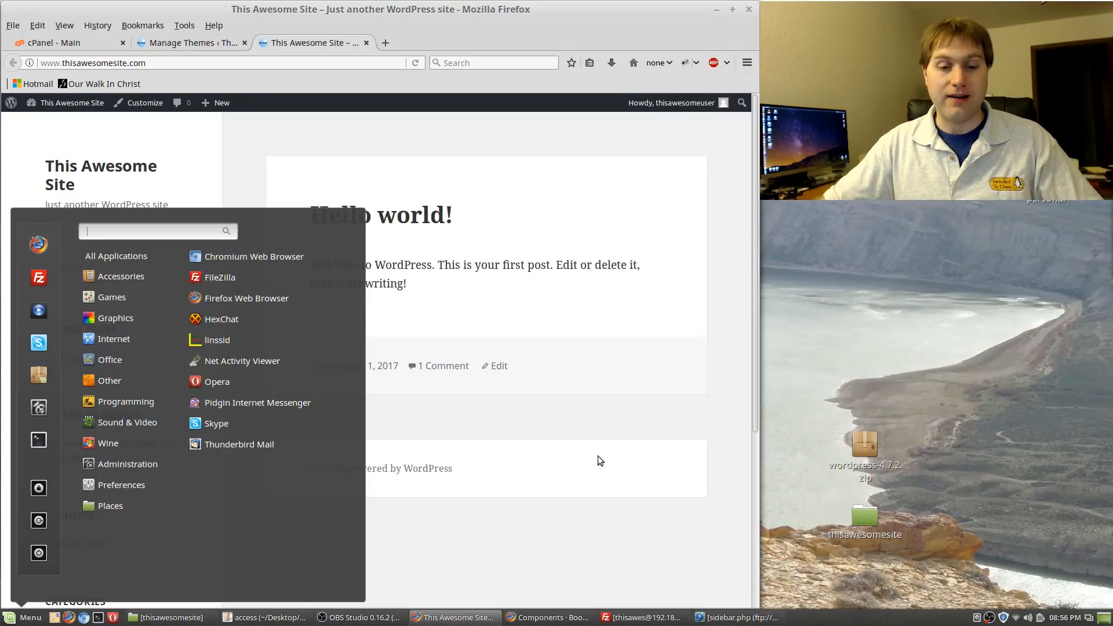
{"action": "left_click", "coordinate": [597, 503]}
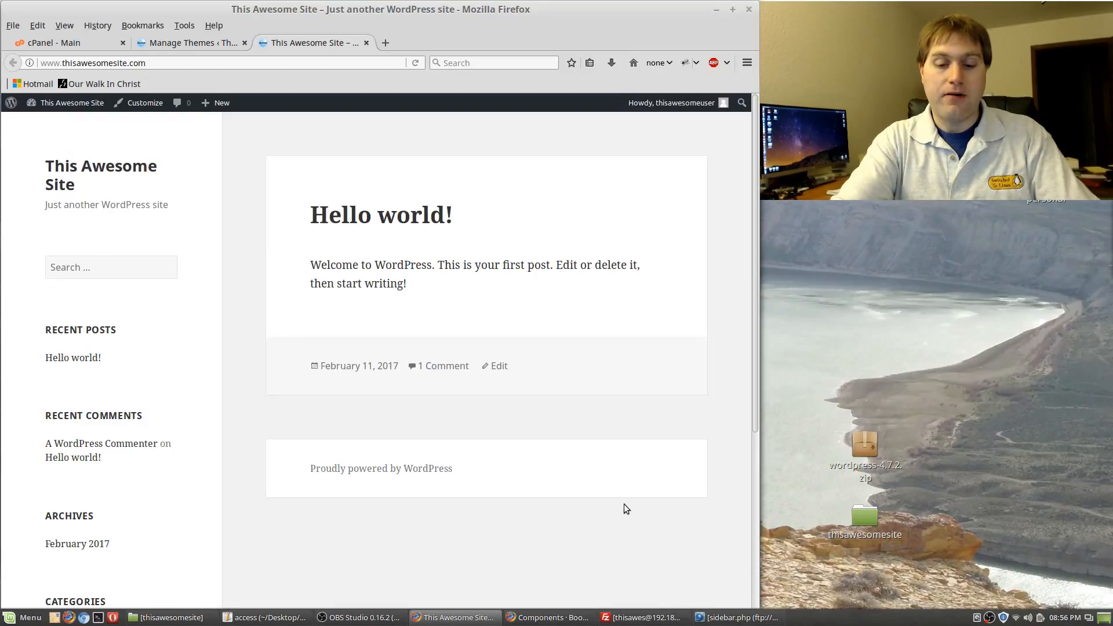
Install Inkscape in a new terminal with sudo apt-get install inkscape, confirming with y
{"action": "key", "text": "ctrl+alt+t"}
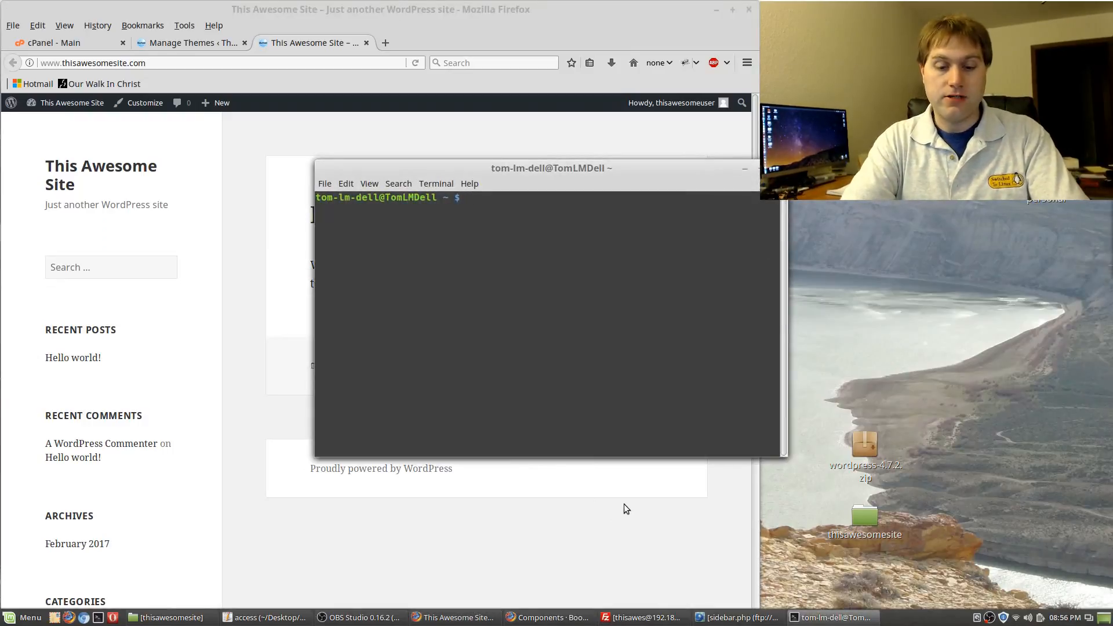
{"action": "type", "text": "sudo apt-g"}
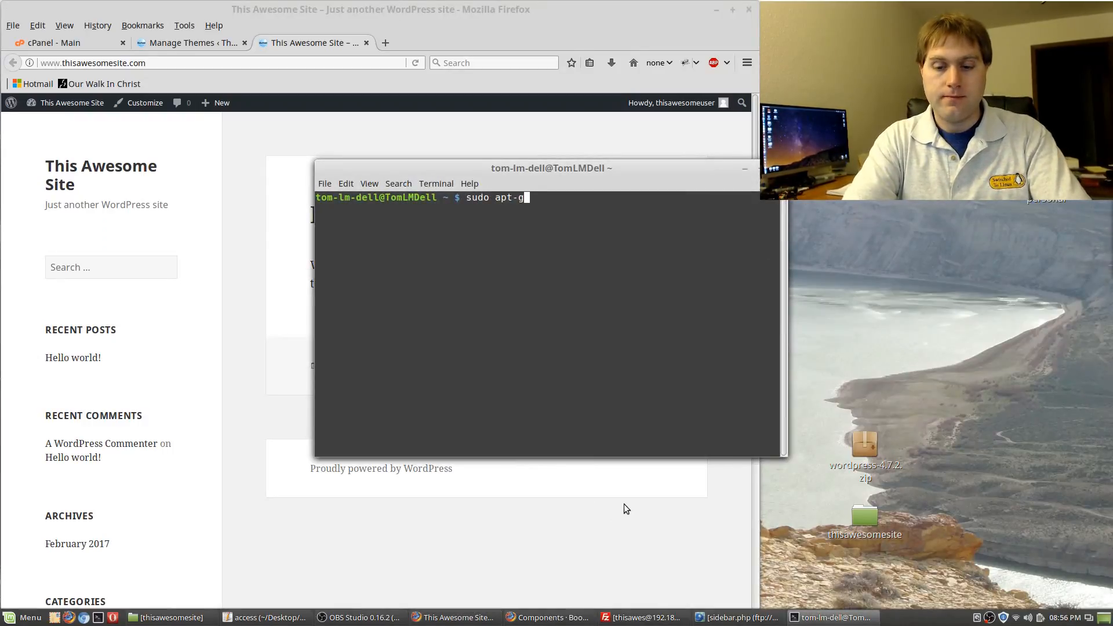
{"action": "type", "text": "et install inks"}
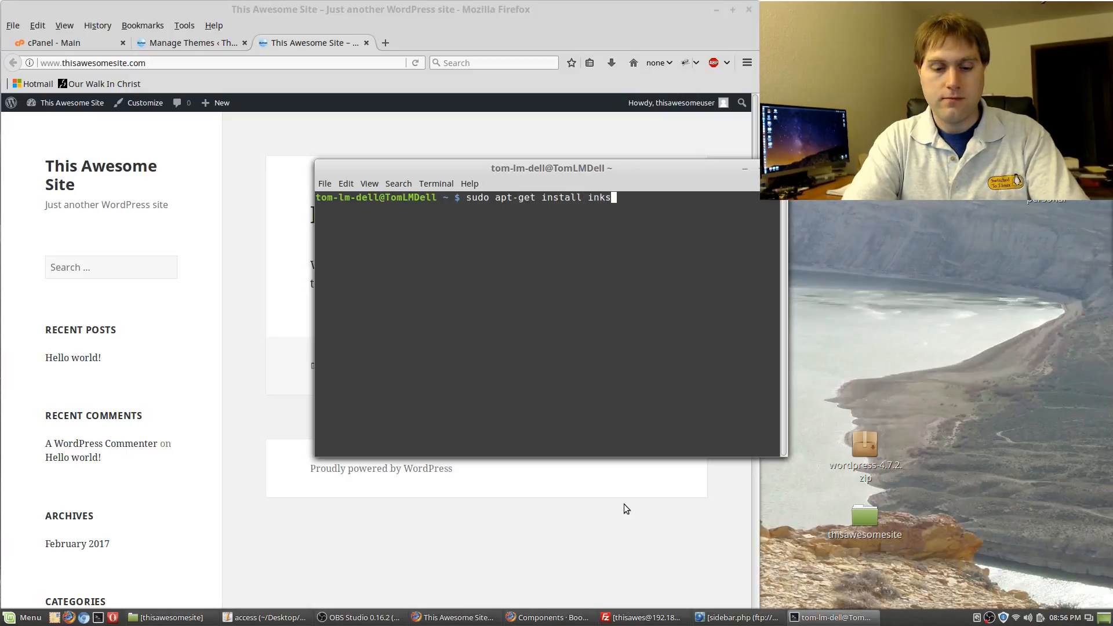
{"action": "type", "text": "cape"}
{"action": "key", "text": "Return"}
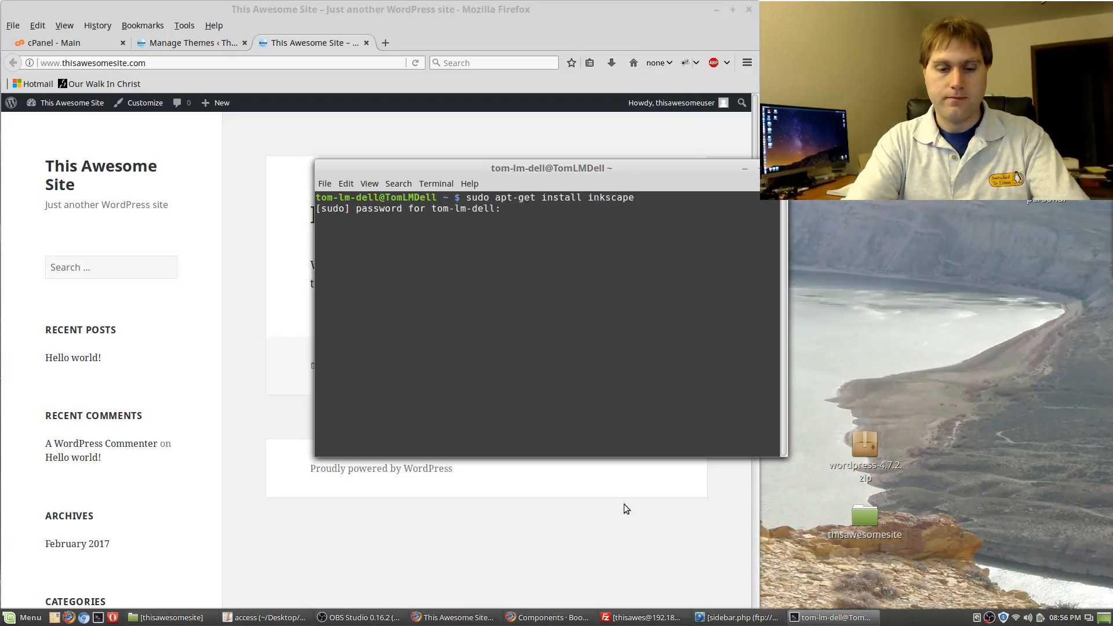
{"action": "key", "text": "Return"}
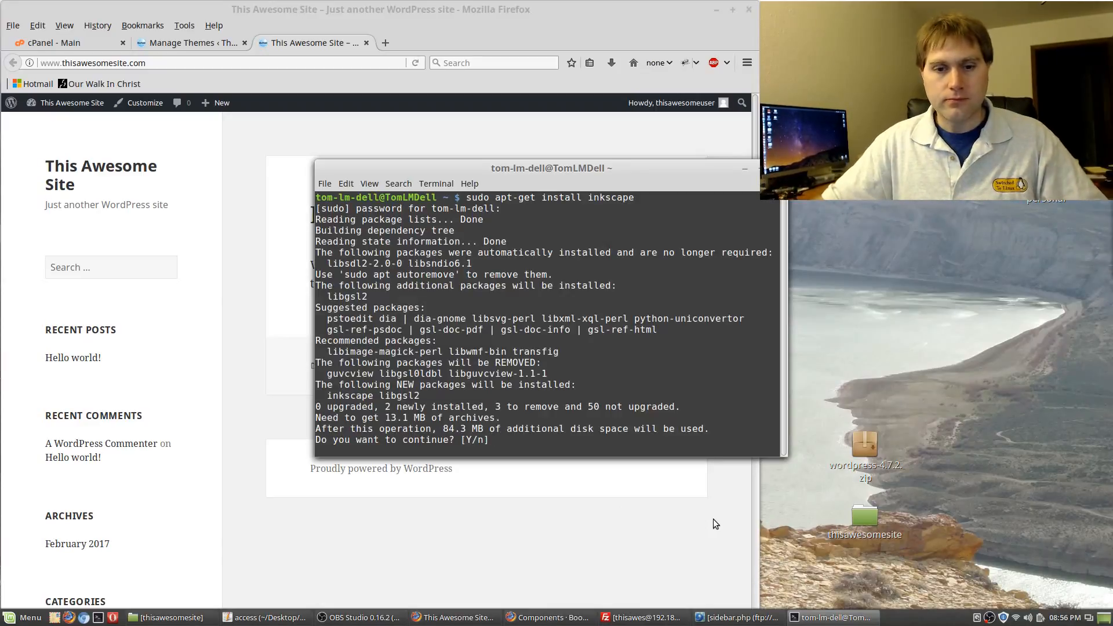
{"action": "type", "text": "y"}
{"action": "key", "text": "Return"}
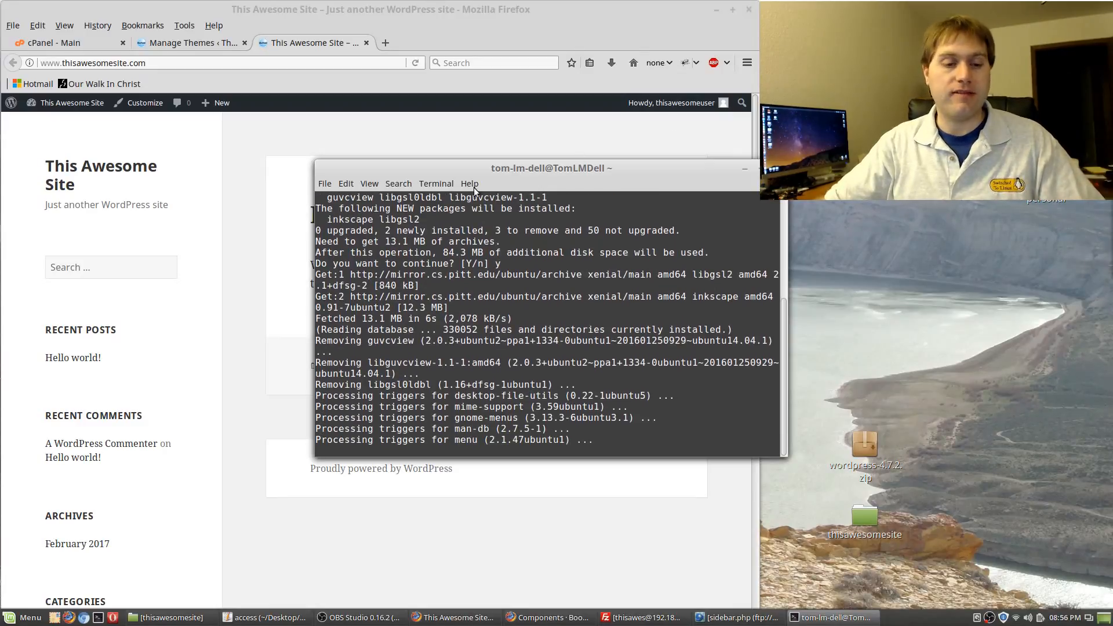
Once installation finishes, close the terminal with exit
{"action": "left_click", "coordinate": [15, 619]}
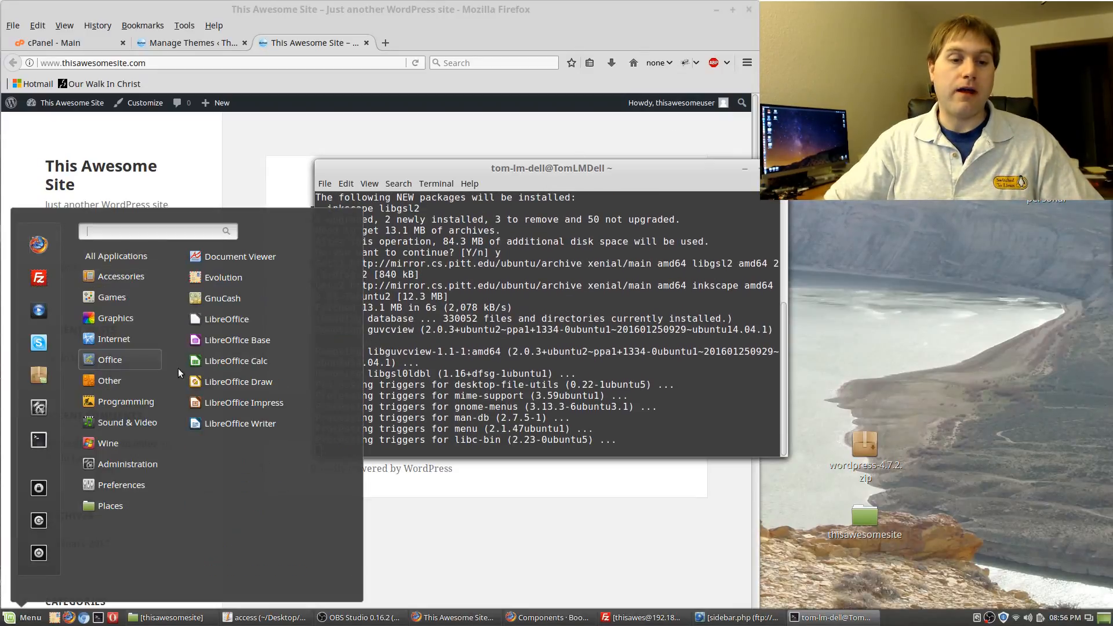
{"action": "mouse_move", "coordinate": [114, 403]}
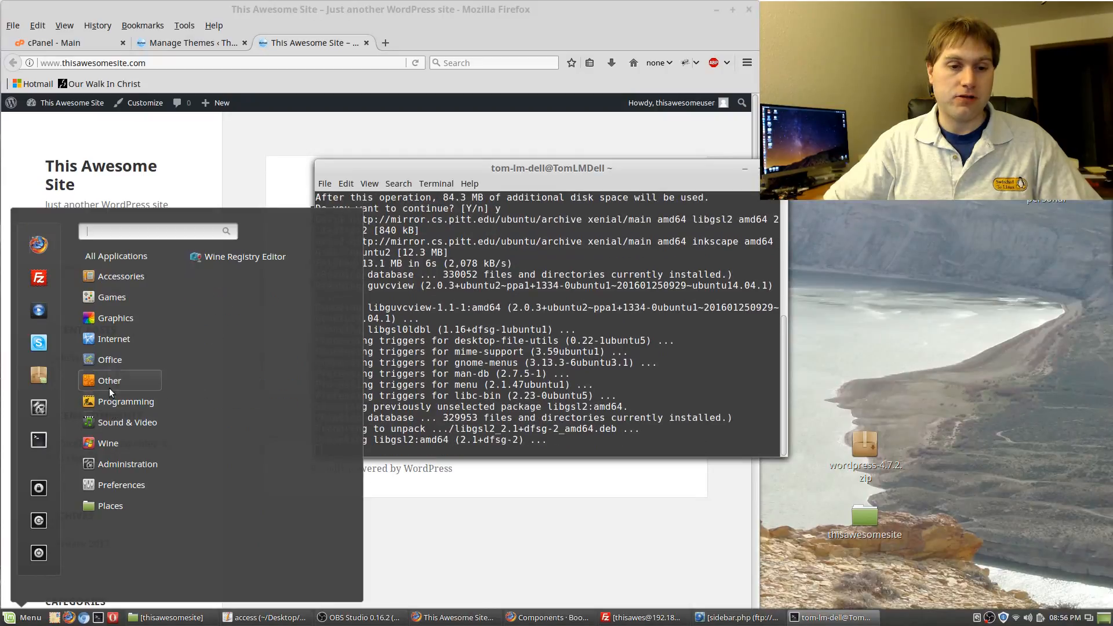
{"action": "mouse_move", "coordinate": [111, 364]}
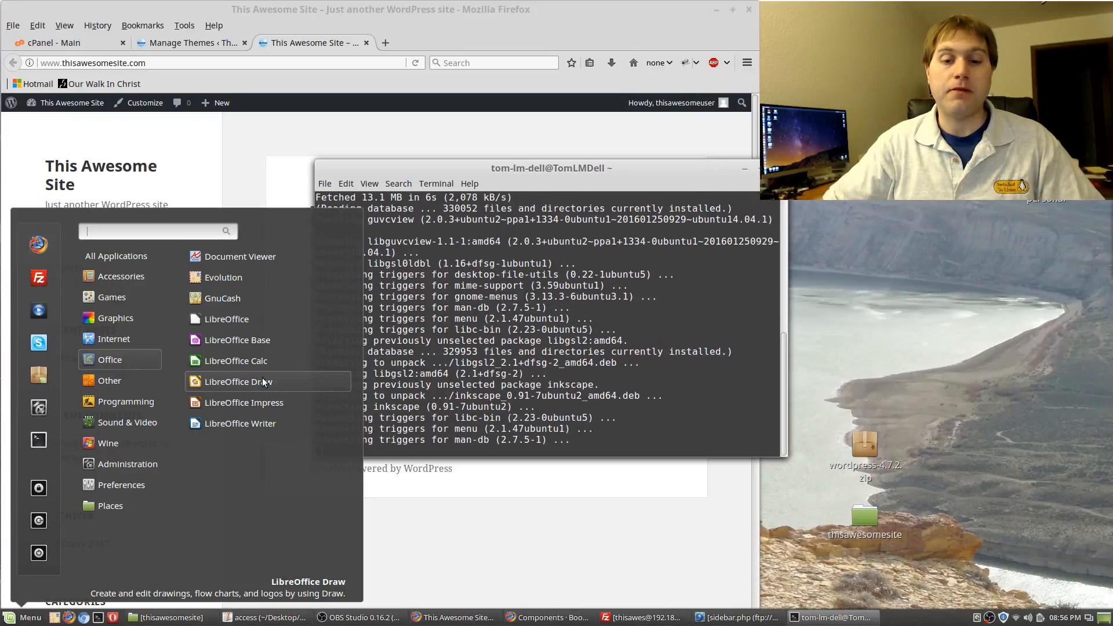
{"action": "left_click", "coordinate": [640, 166]}
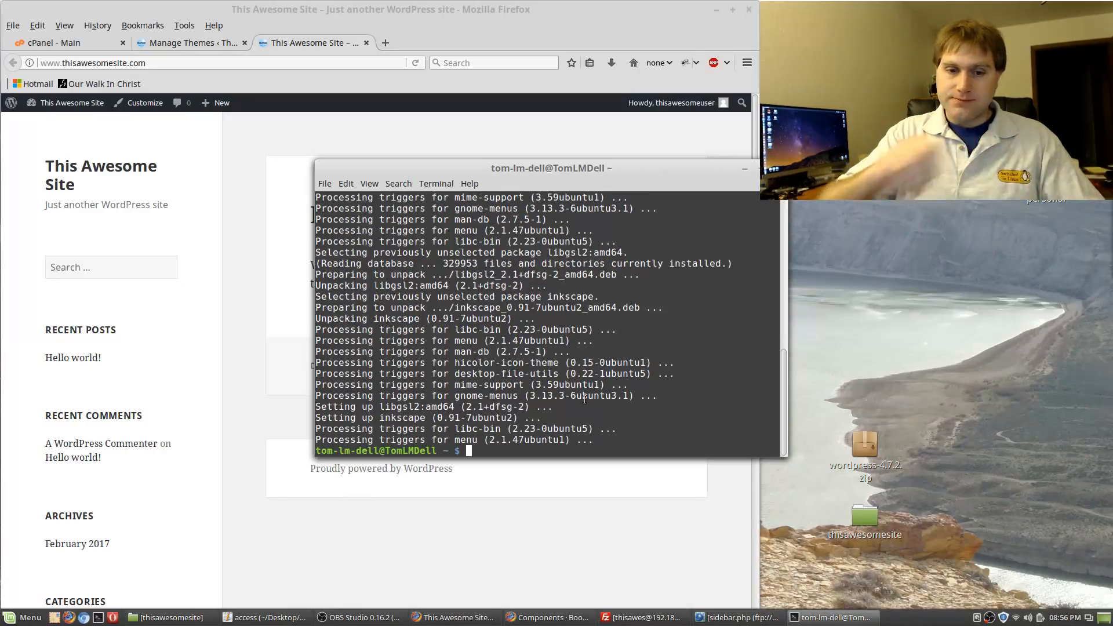
{"action": "type", "text": "exit"}
{"action": "key", "text": "Return"}
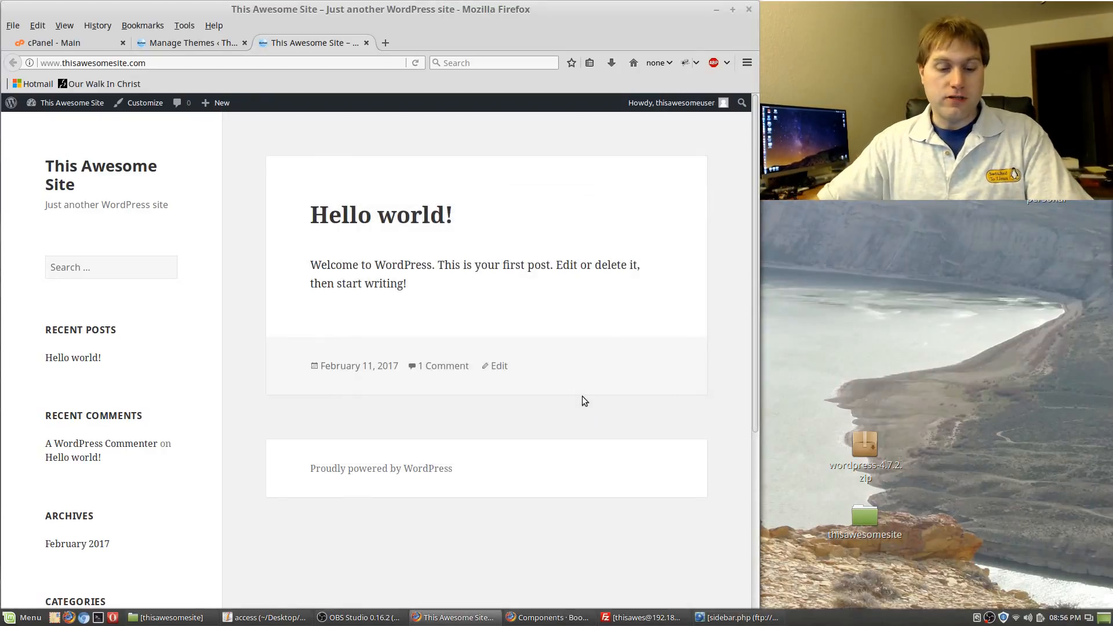
Launch Inkscape from the Graphics menu and zoom in and out on the blank New document 1
{"action": "key", "text": "super"}
{"action": "mouse_move", "coordinate": [112, 323]}
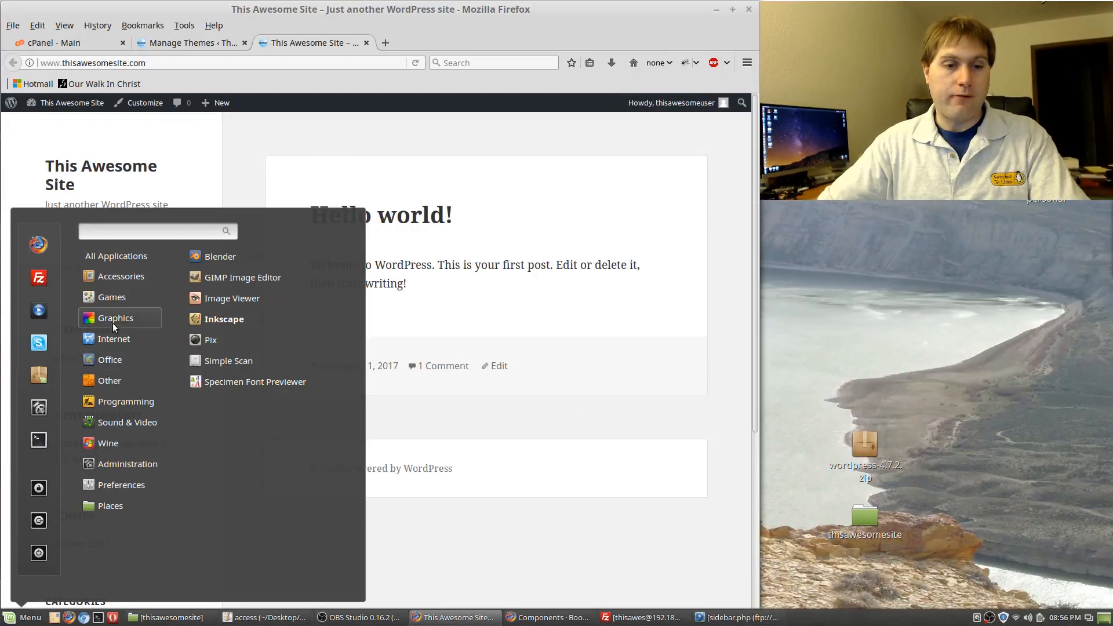
{"action": "left_click", "coordinate": [205, 322]}
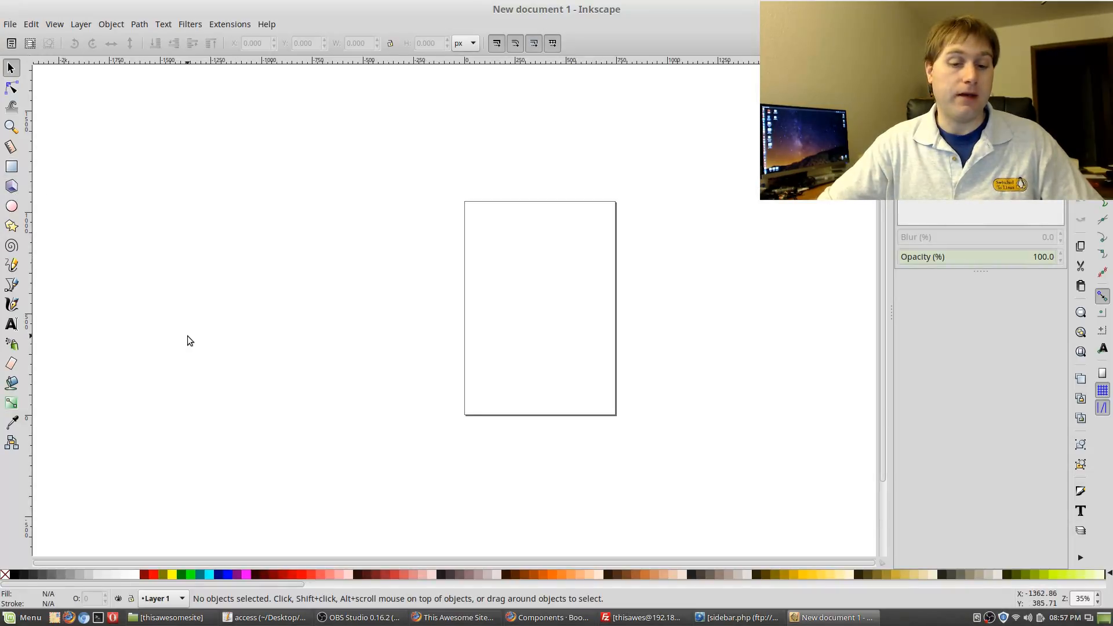
{"action": "scroll", "coordinate": [500, 263], "scroll_direction": "up", "scroll_amount": 4}
{"action": "scroll", "coordinate": [536, 313], "scroll_direction": "down", "scroll_amount": 4}
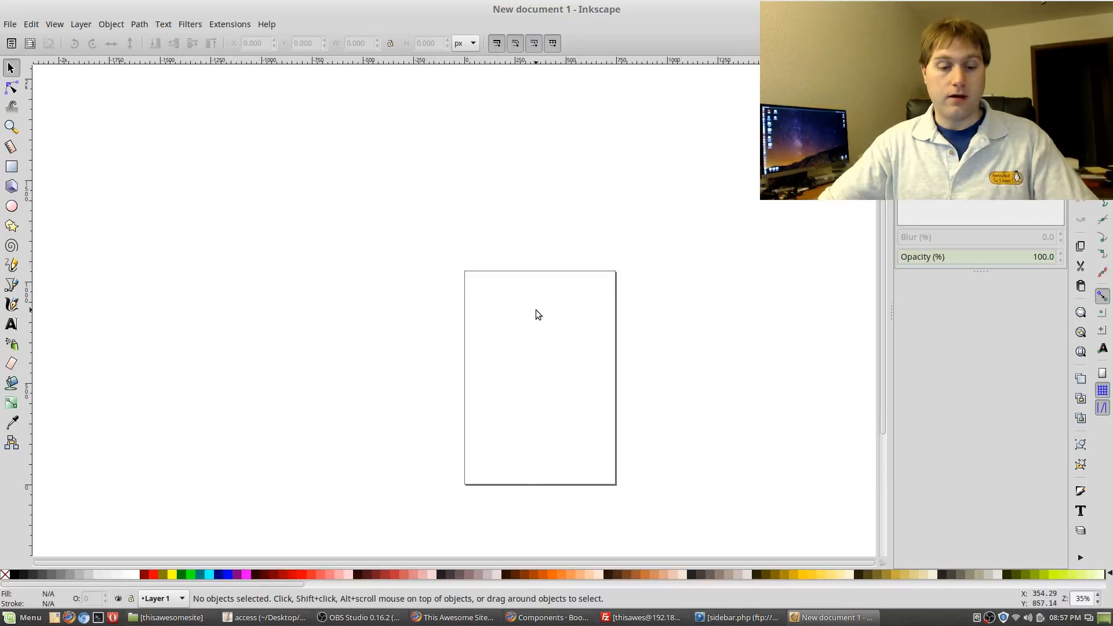
{"action": "scroll", "coordinate": [533, 313], "scroll_direction": "up", "scroll_amount": 1}
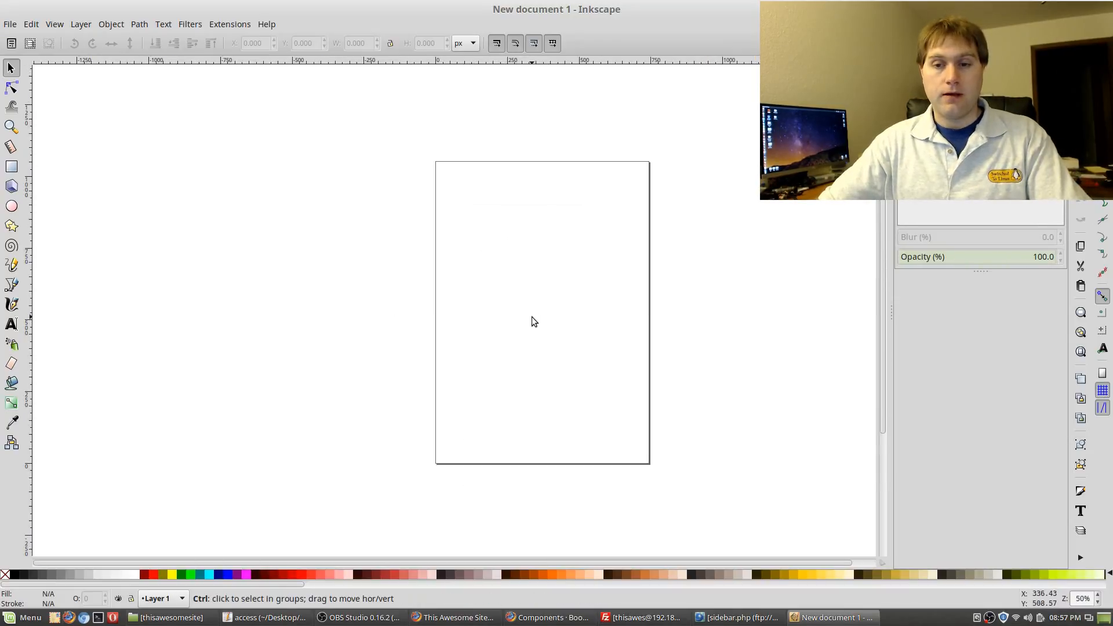
{"action": "scroll", "coordinate": [576, 288], "scroll_direction": "up", "scroll_amount": 2}
{"action": "scroll", "coordinate": [559, 281], "scroll_direction": "up", "scroll_amount": 3}
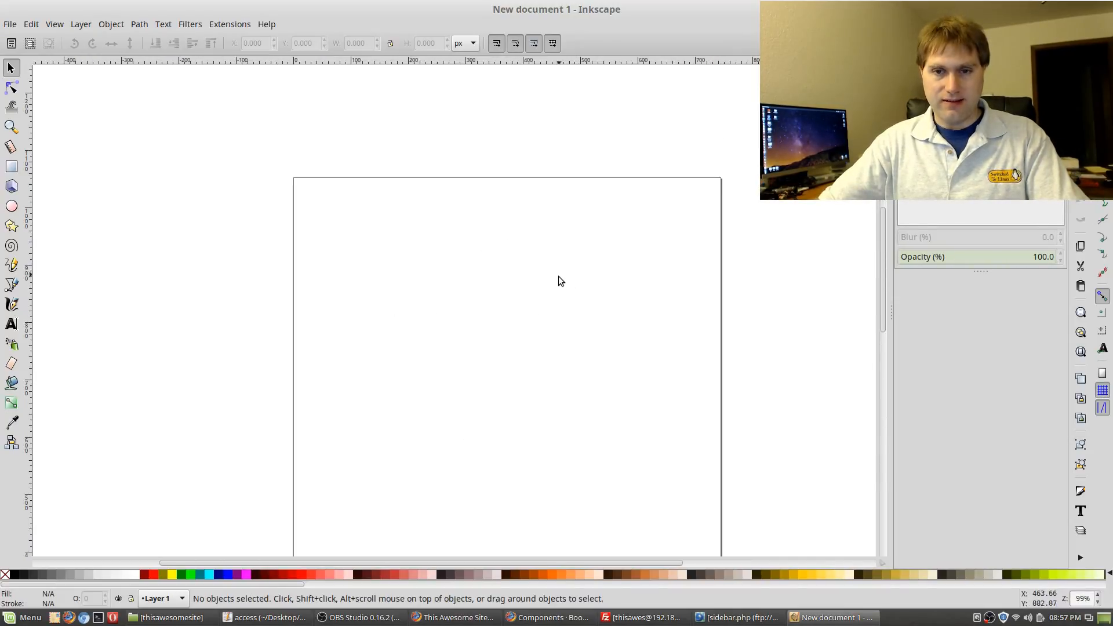
{"action": "scroll", "coordinate": [554, 295], "scroll_direction": "up", "scroll_amount": 2}
{"action": "scroll", "coordinate": [554, 295], "scroll_direction": "down", "scroll_amount": 2}
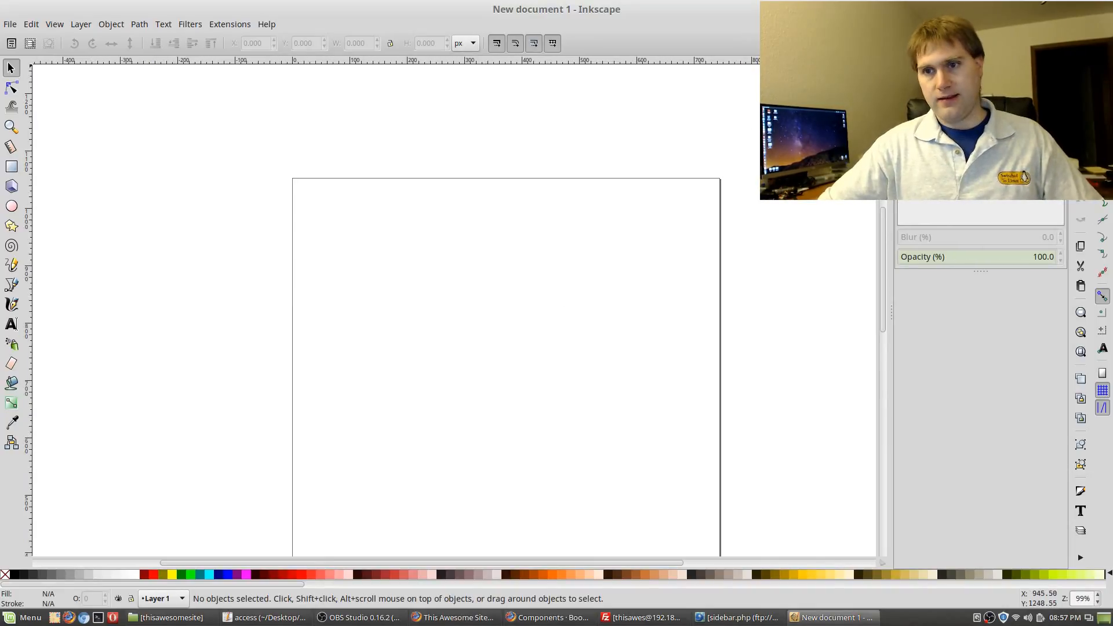
Quit Inkscape and close the restored thisawesomesite Nemo window, leaving Firefox's Hello world! page
{"action": "key", "text": "ctrl+q"}
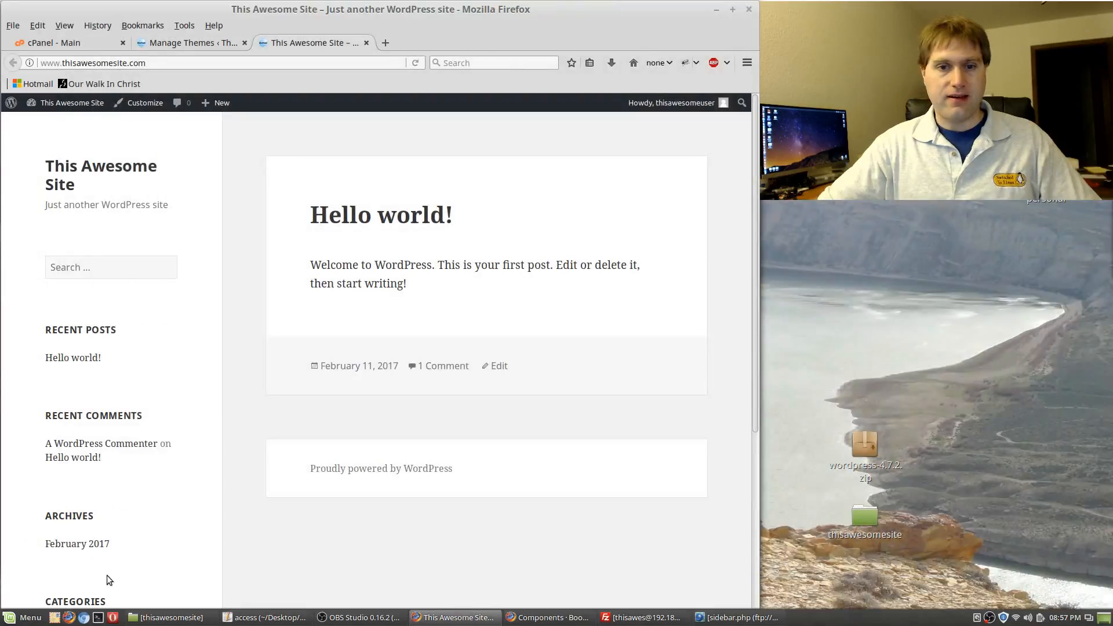
{"action": "left_click", "coordinate": [24, 617]}
{"action": "mouse_move", "coordinate": [108, 339]}
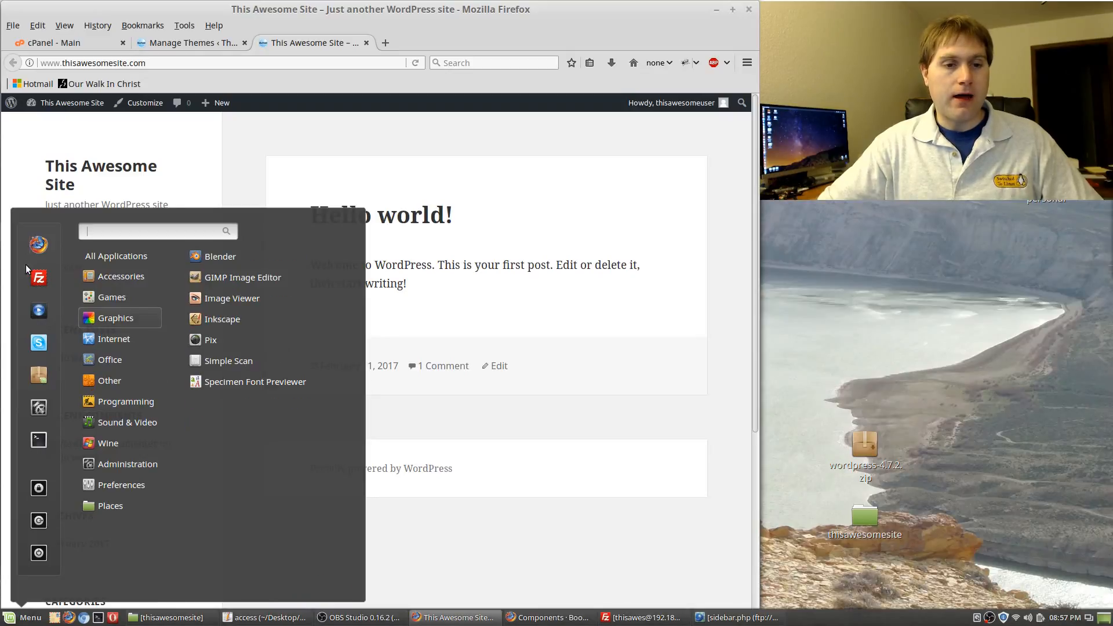
{"action": "mouse_move", "coordinate": [85, 296]}
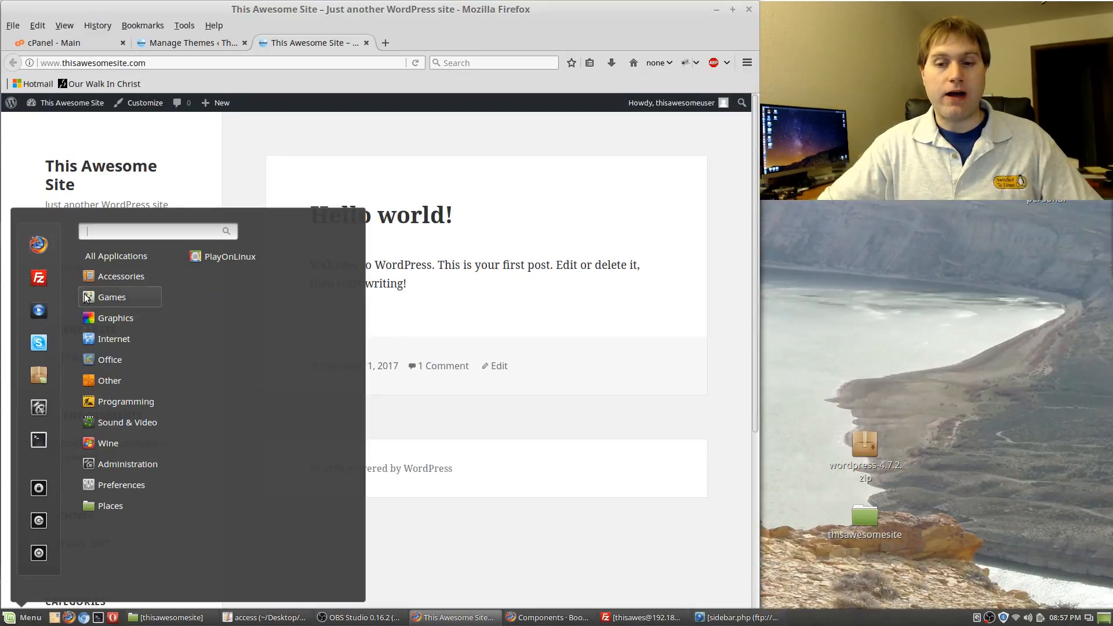
{"action": "left_click", "coordinate": [825, 358]}
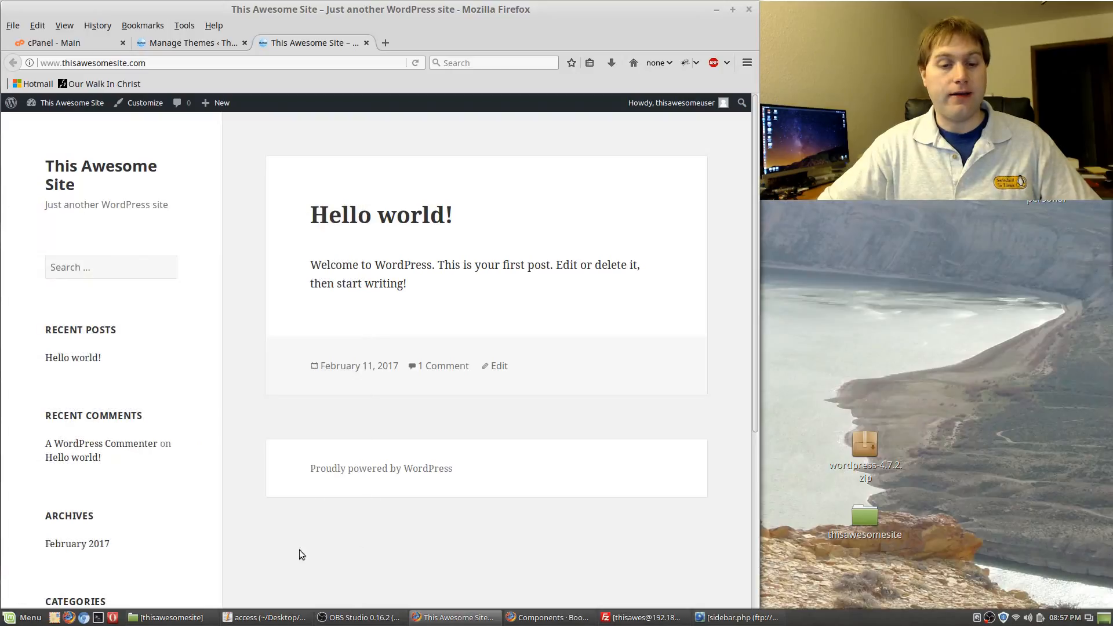
{"action": "left_click", "coordinate": [152, 616]}
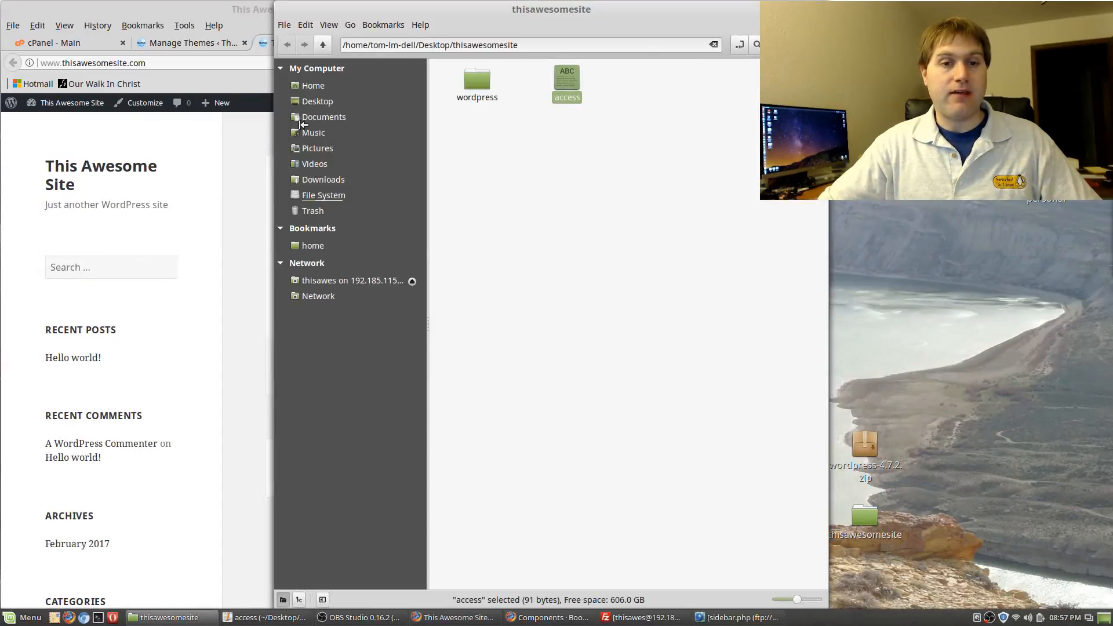
{"action": "left_click", "coordinate": [821, 8]}
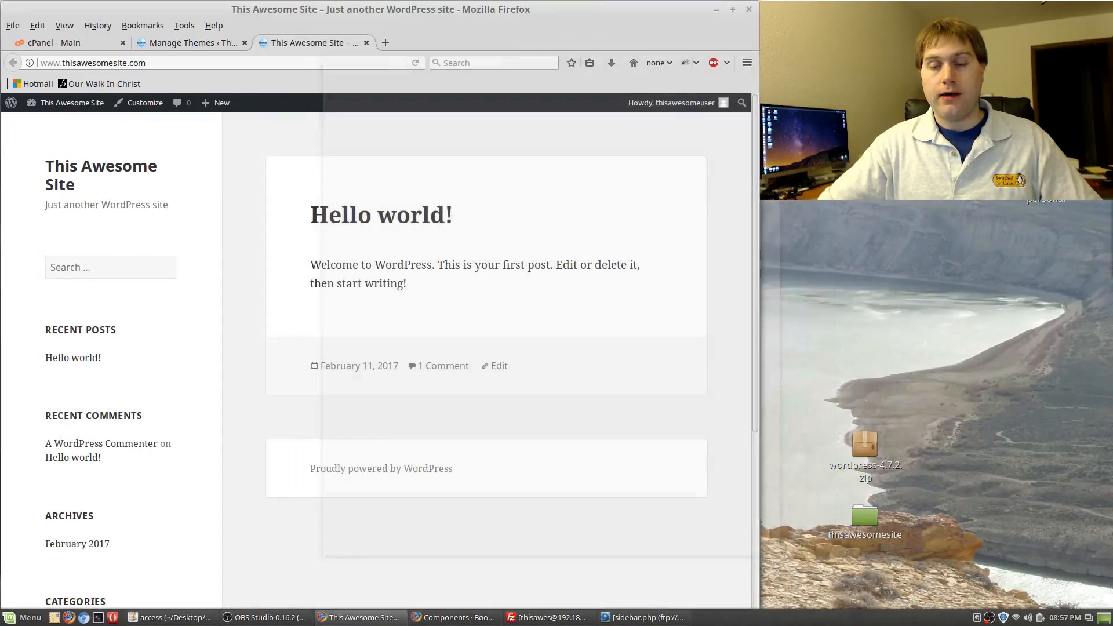